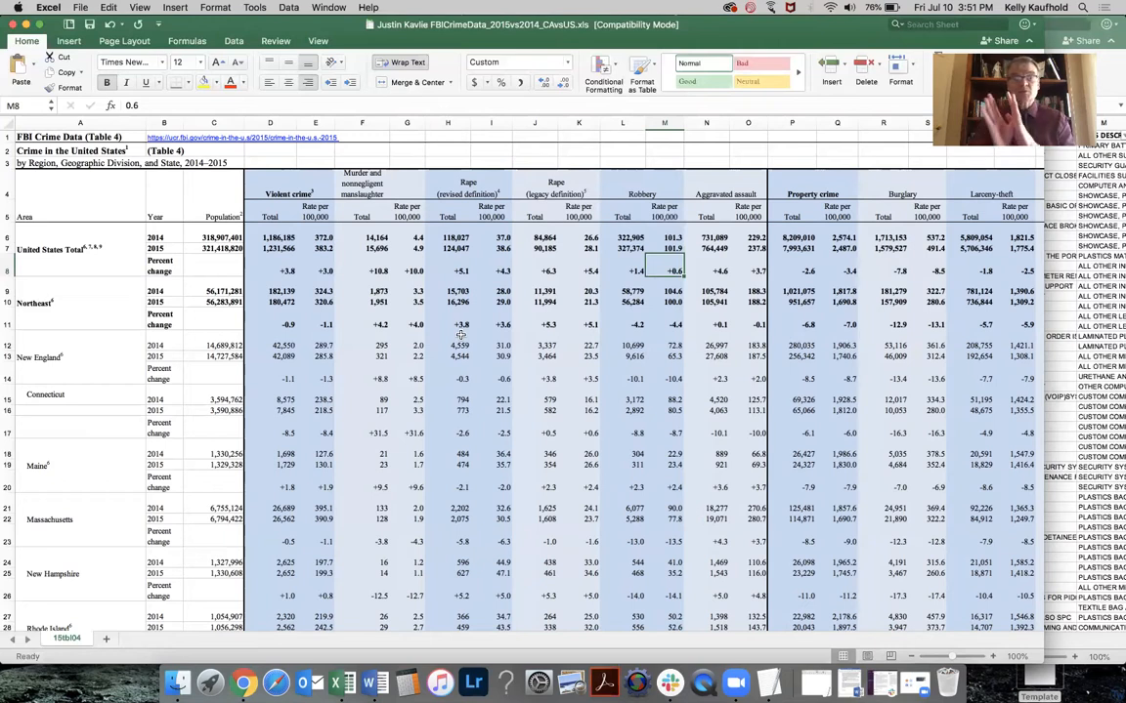
Step: Close the 2015 versus 2014 FBI crime data workbook so the ICE contracts workbook is in front
click(291, 338)
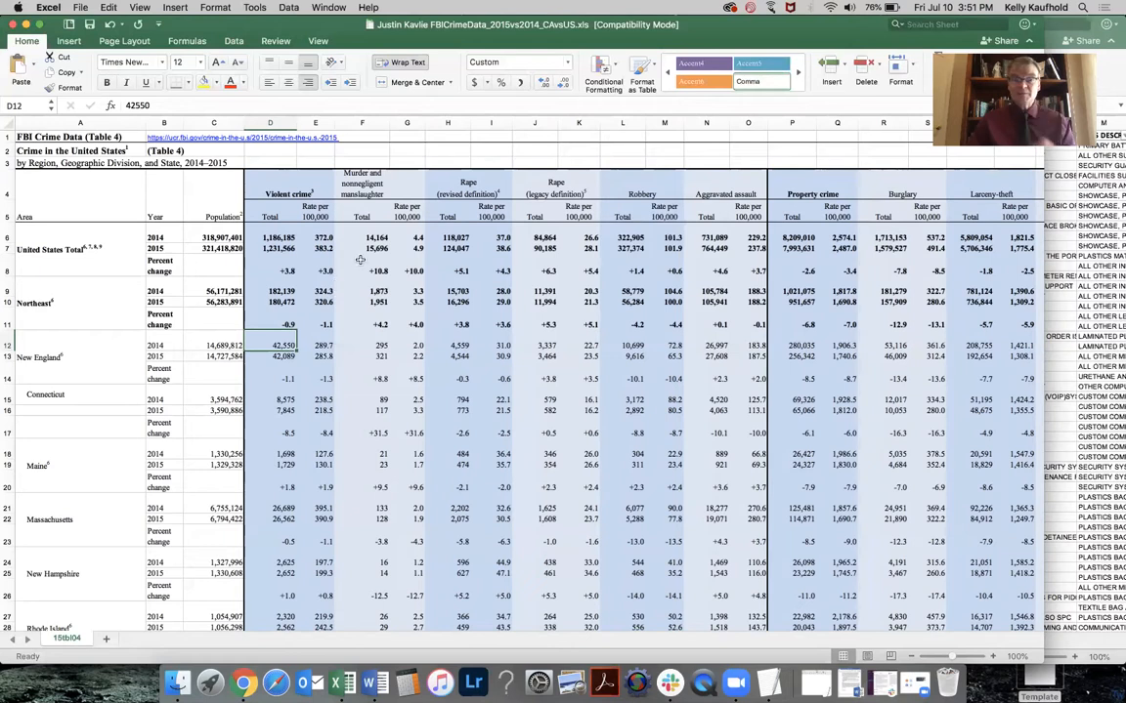
click(80, 245)
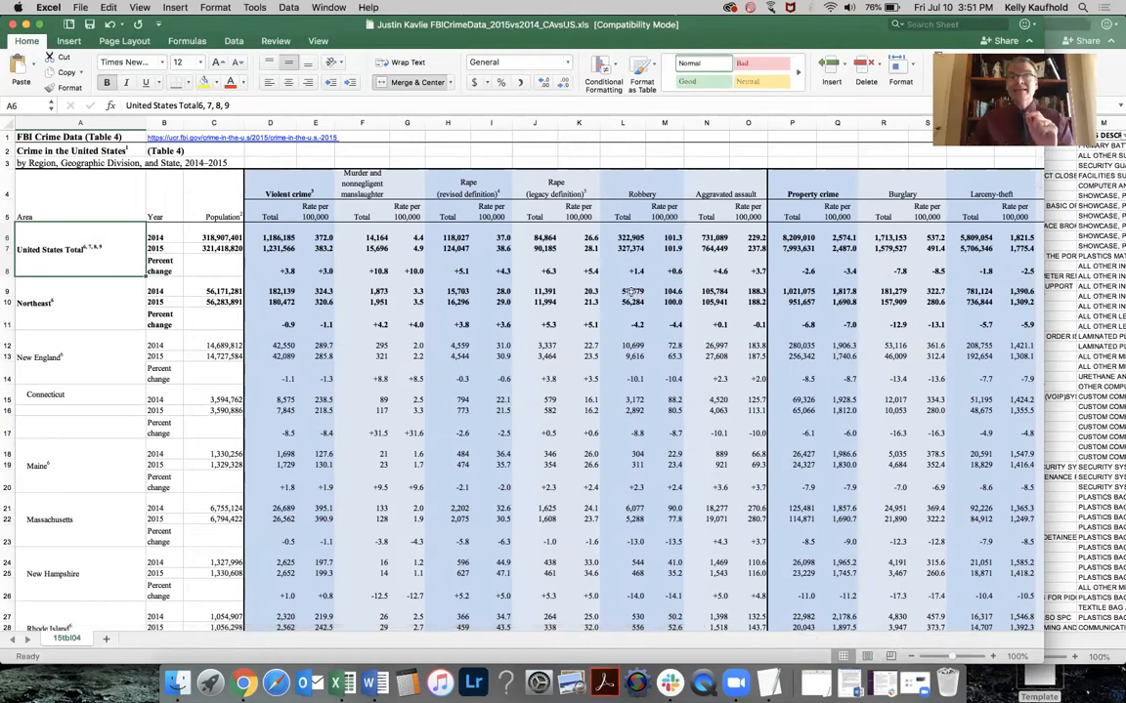
click(13, 23)
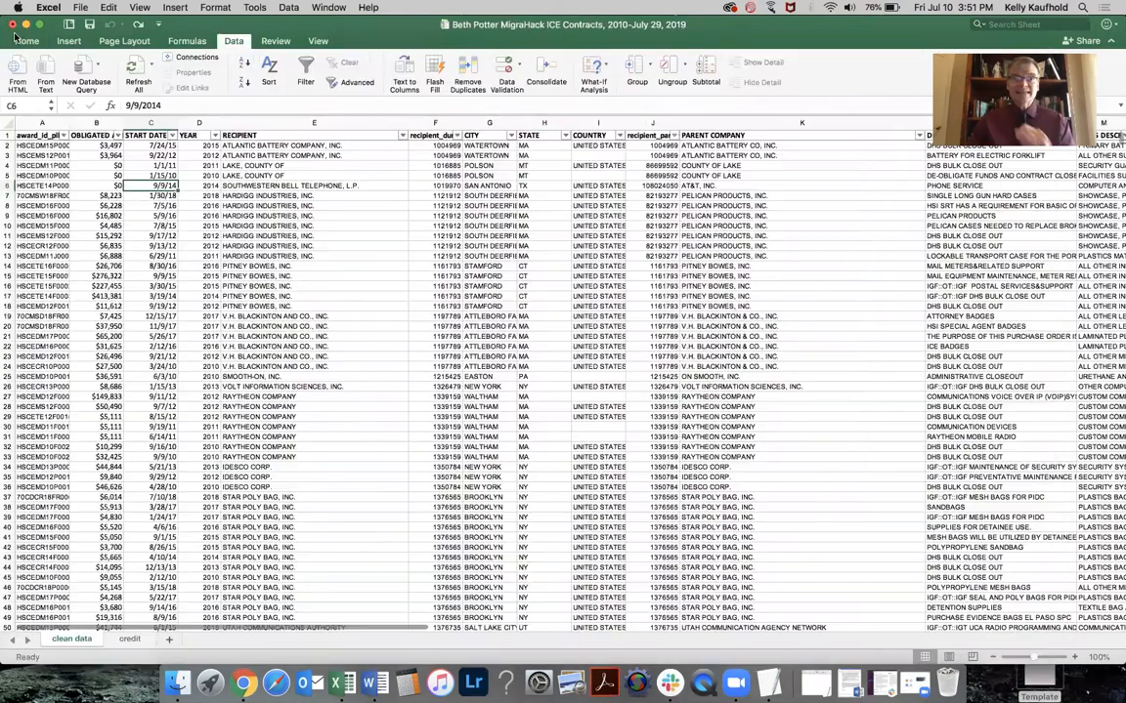
Step: Examine the extent of the clean data sheet by jumping from A2 to the last record and returning to the first
click(283, 287)
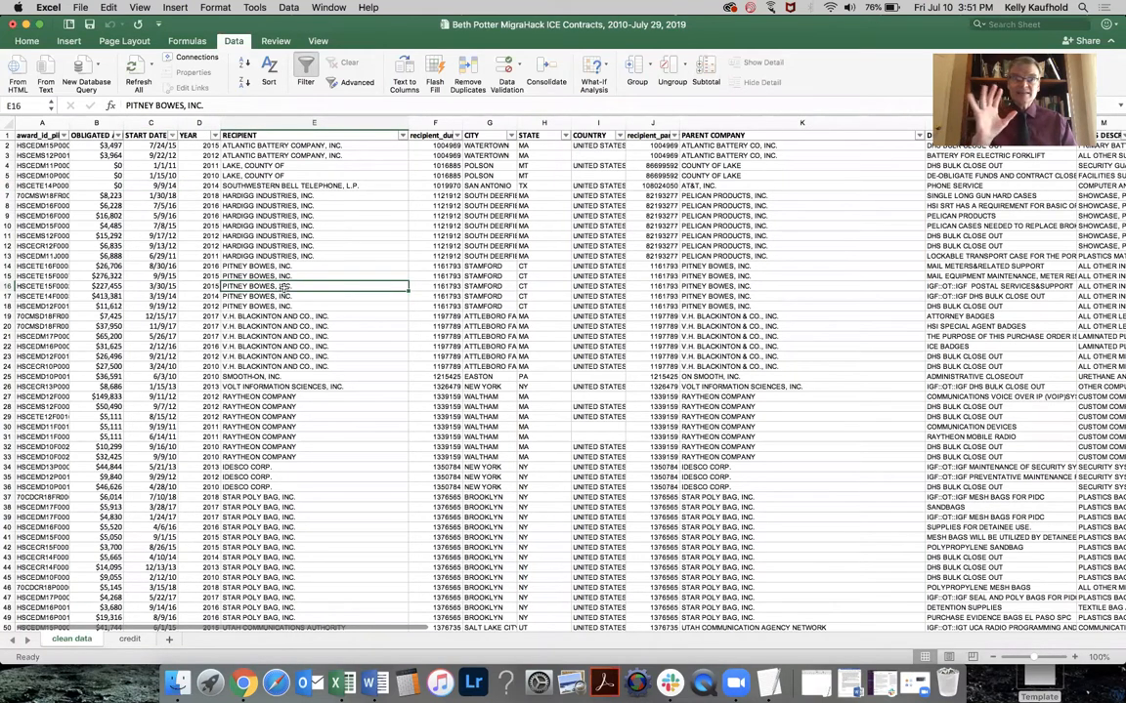
click(41, 145)
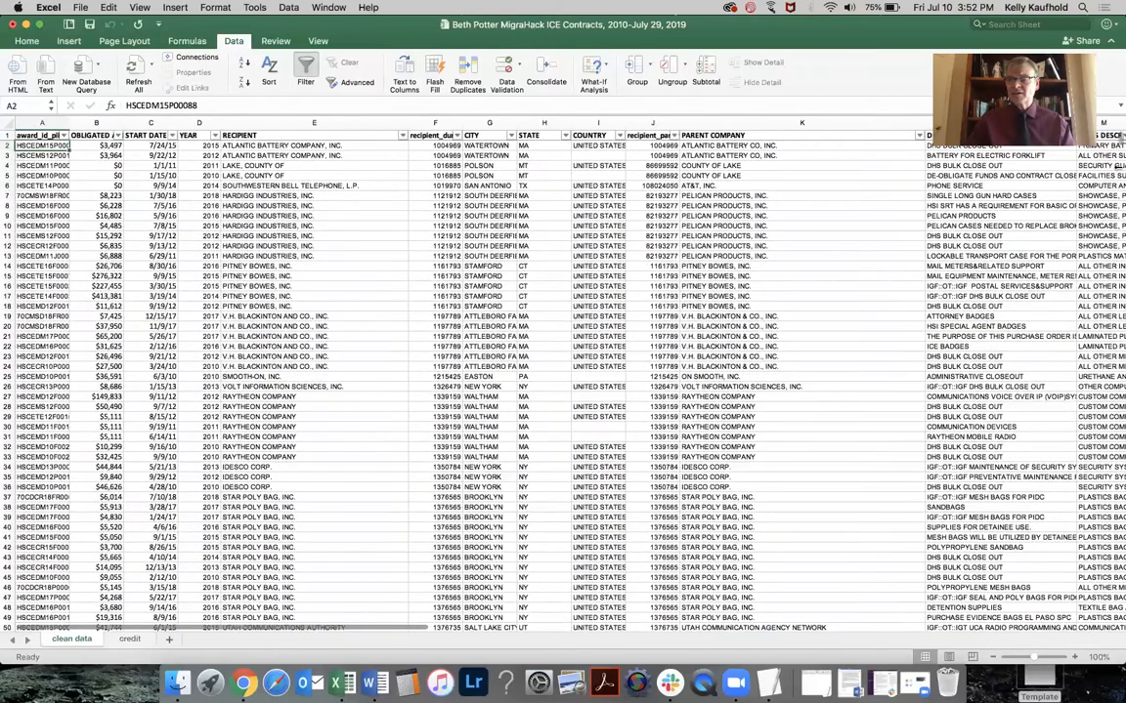
drag(1118, 139, 1112, 95)
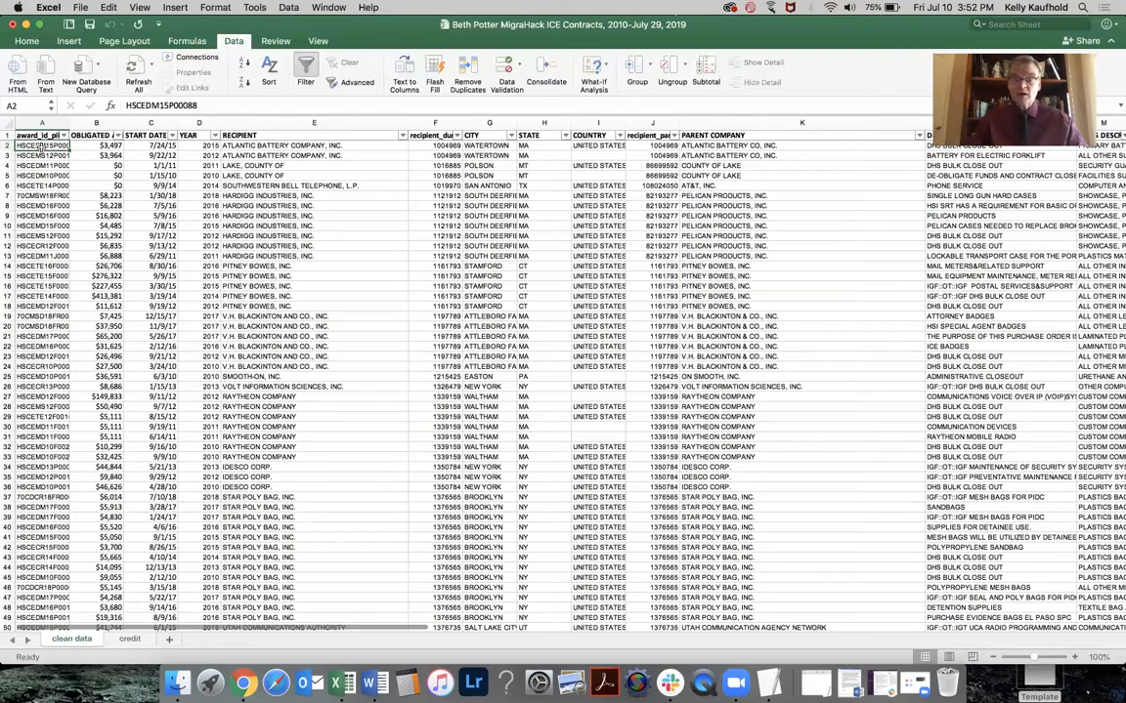
key(super+Down)
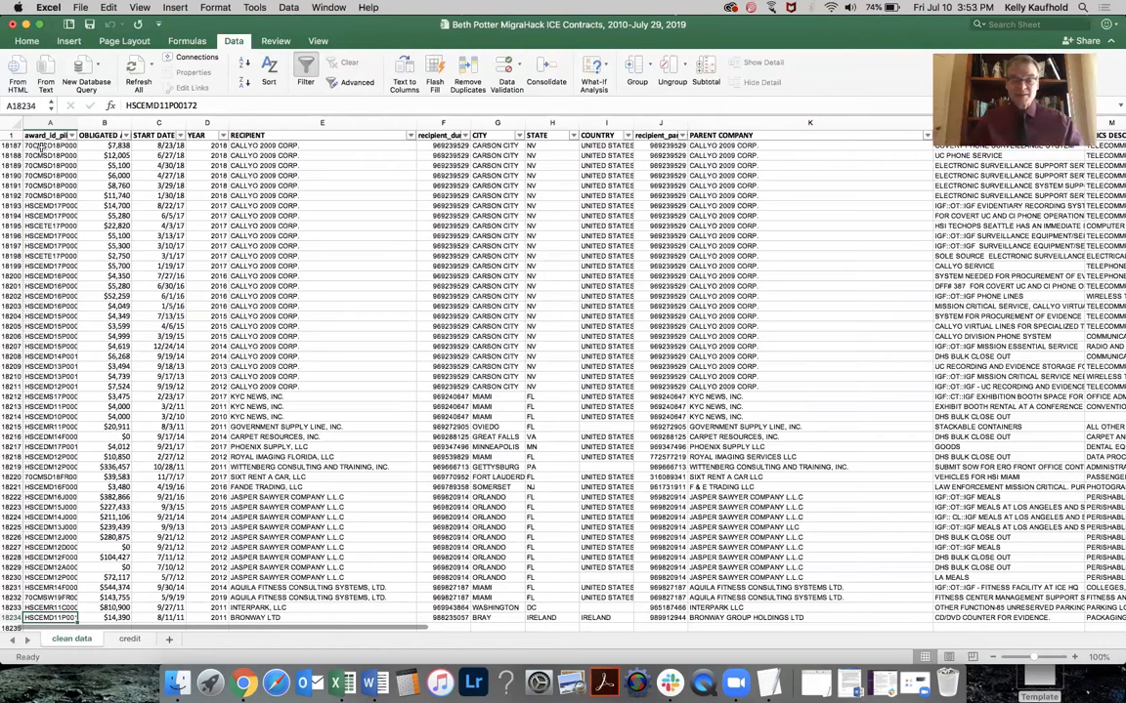
key(super+Up)
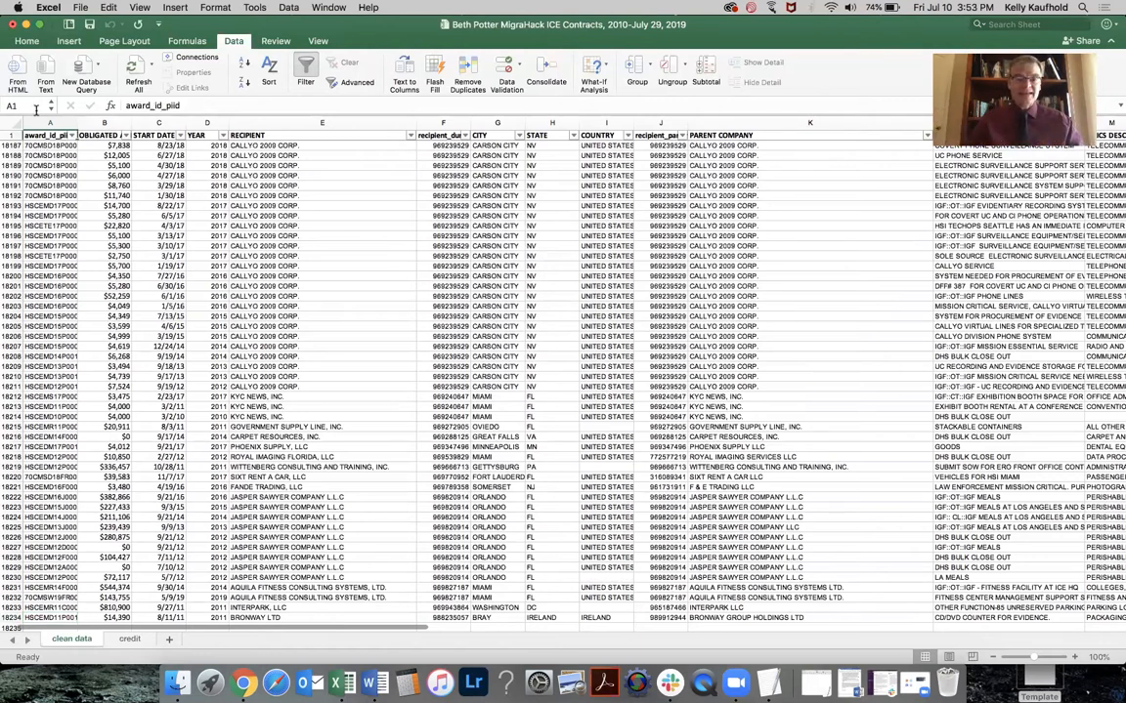
scroll(101, 195, up, 3)
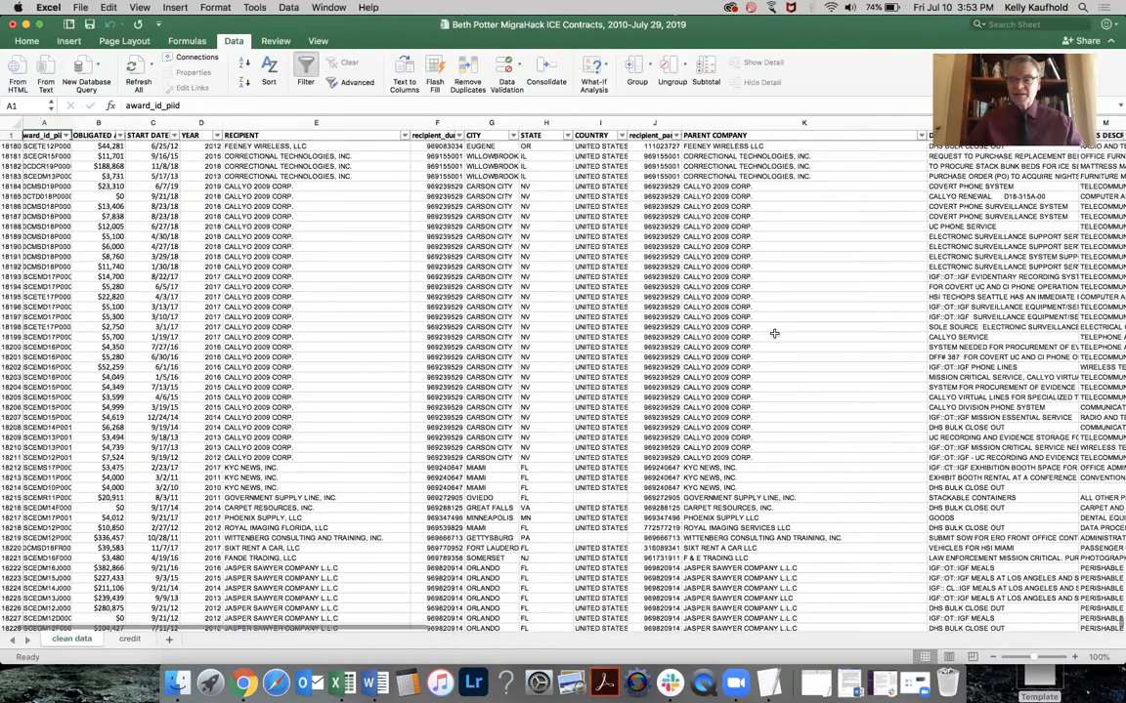
drag(1117, 626, 1116, 135)
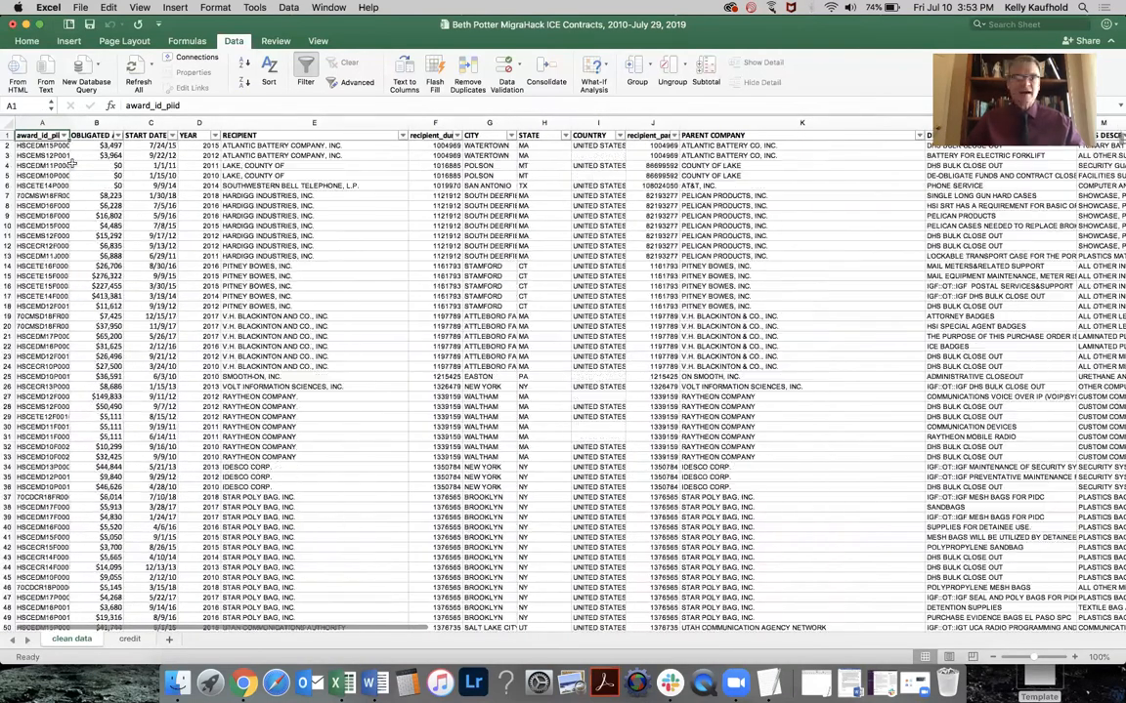
click(44, 146)
scroll(151, 238, down, 1)
scroll(151, 239, up, 1)
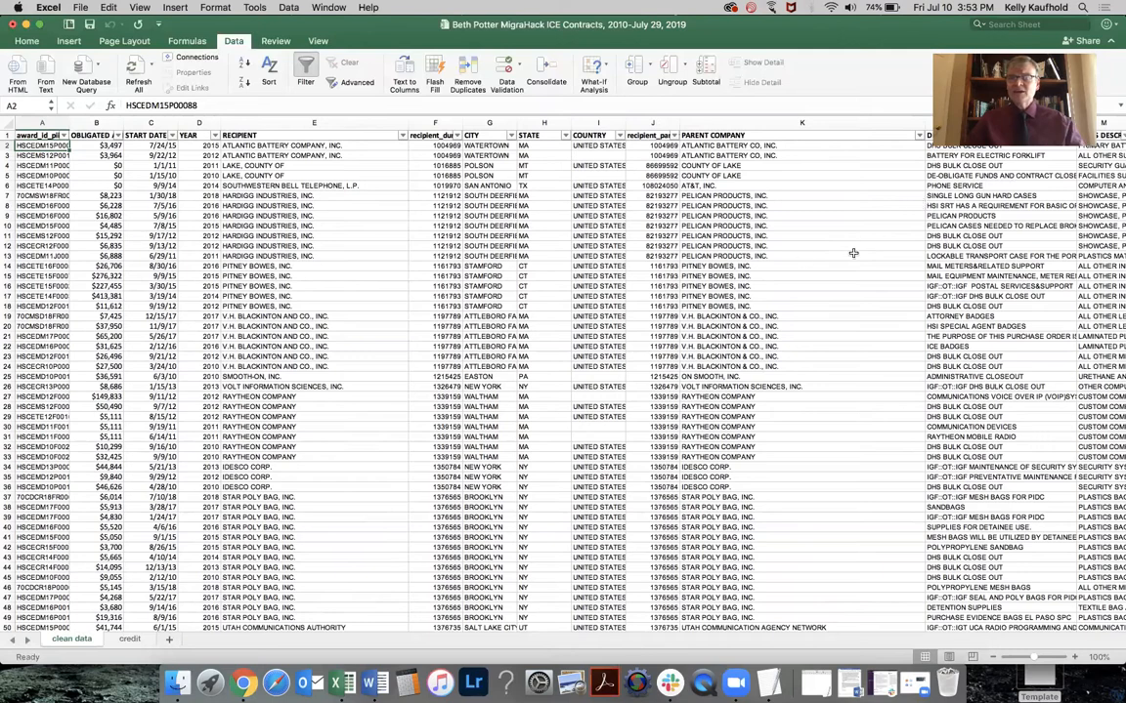
Step: Examine the entries in the DESCRIPTION column and return to the first columns of the sheet
scroll(860, 256, right, 3)
scroll(803, 256, right, 3)
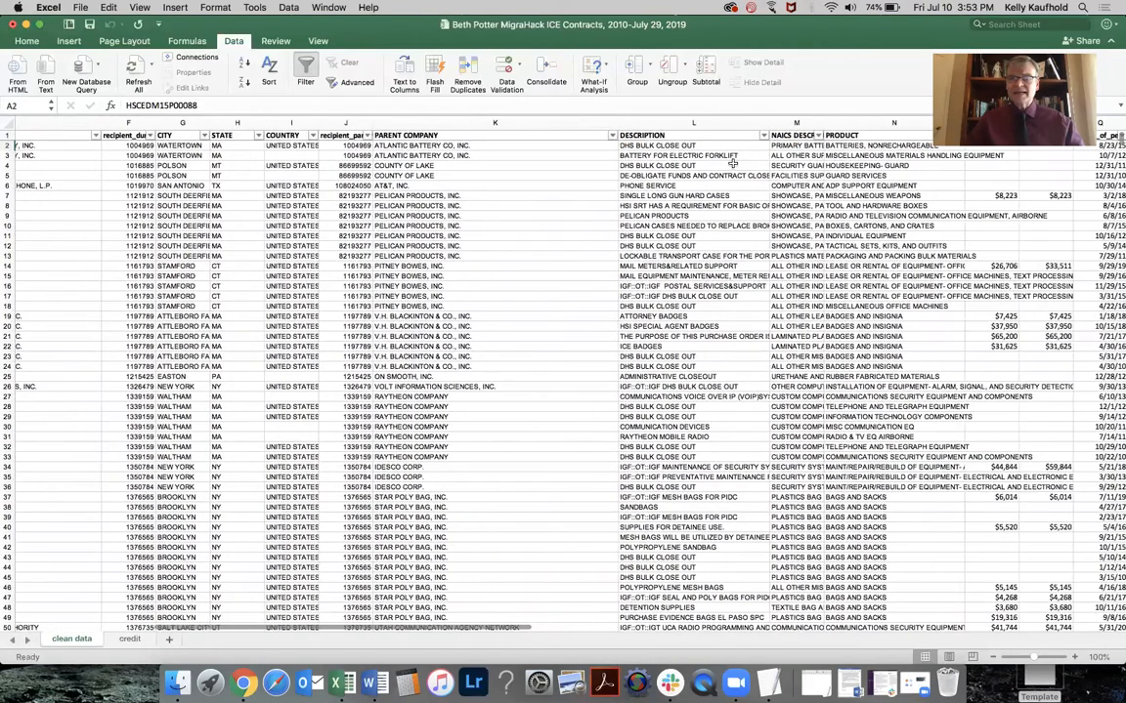
click(715, 145)
click(650, 175)
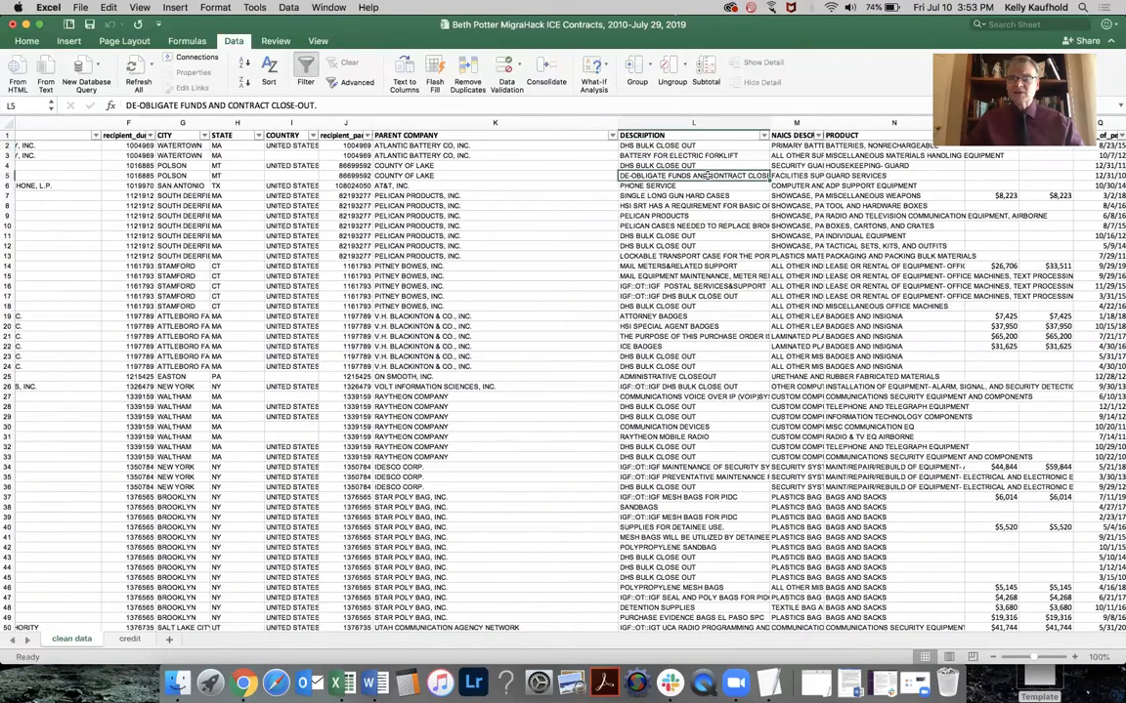
click(664, 277)
scroll(599, 255, left, 5)
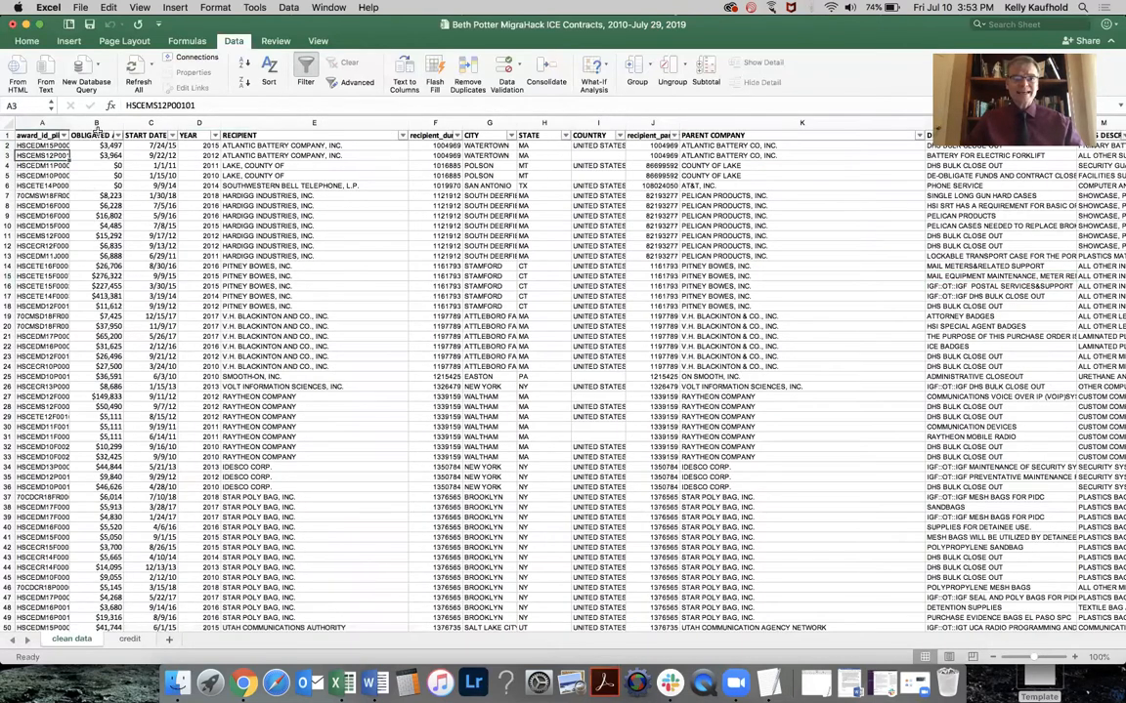
click(101, 123)
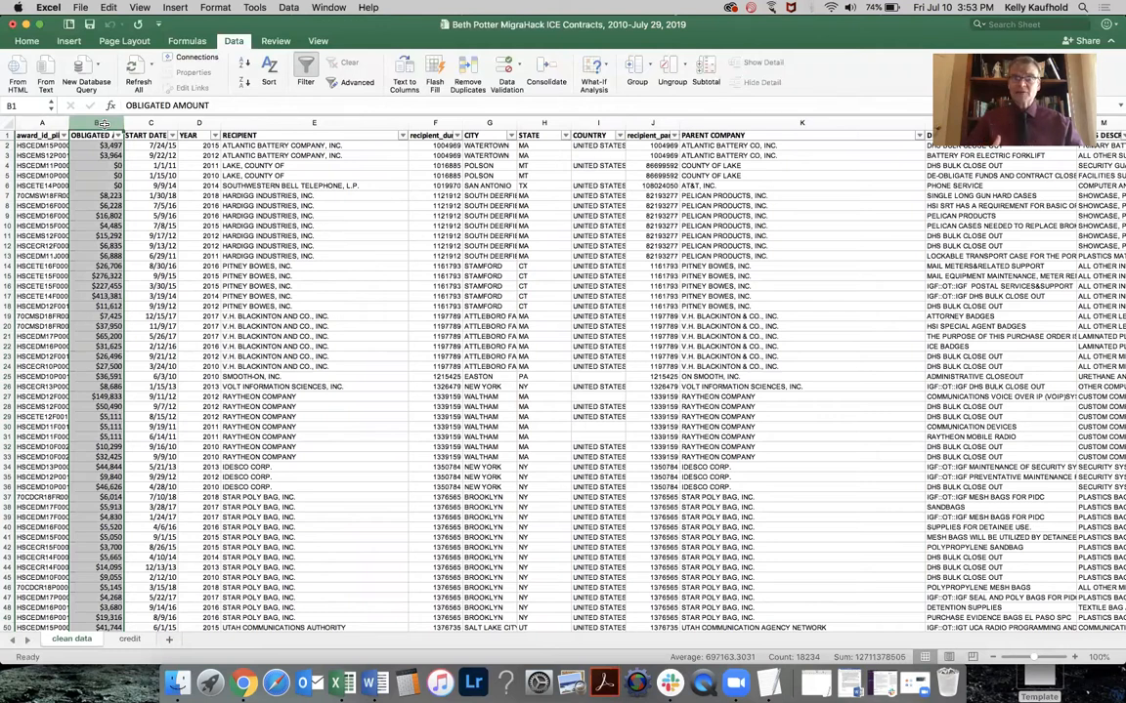
click(270, 72)
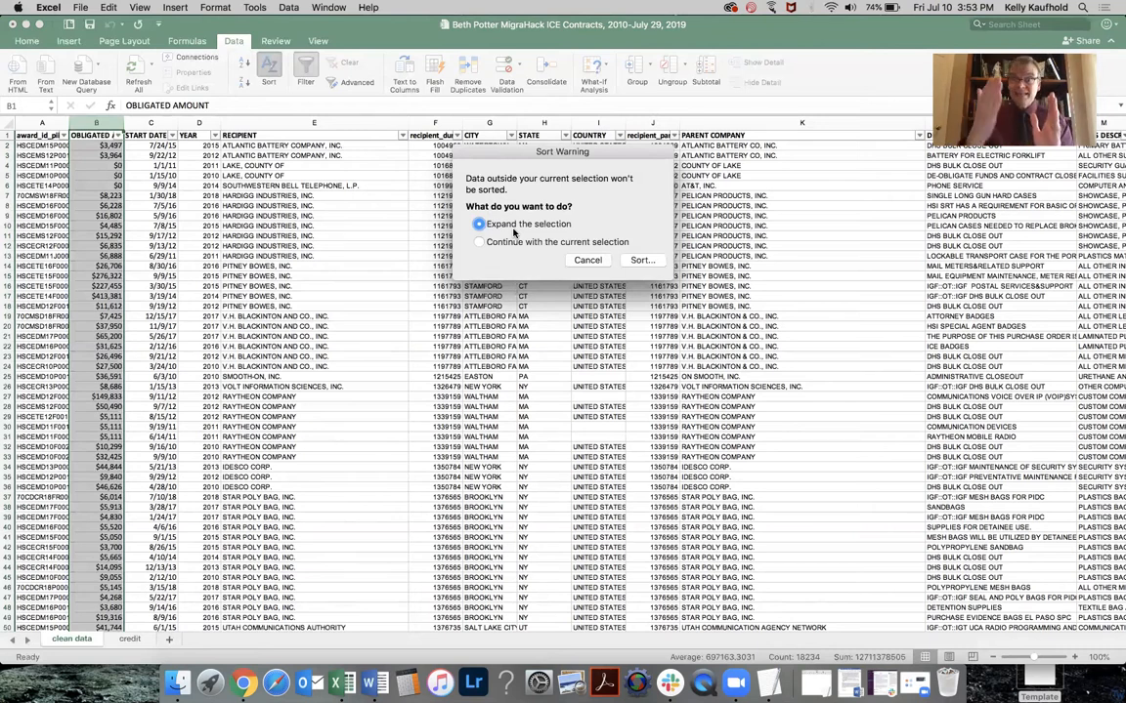
click(641, 260)
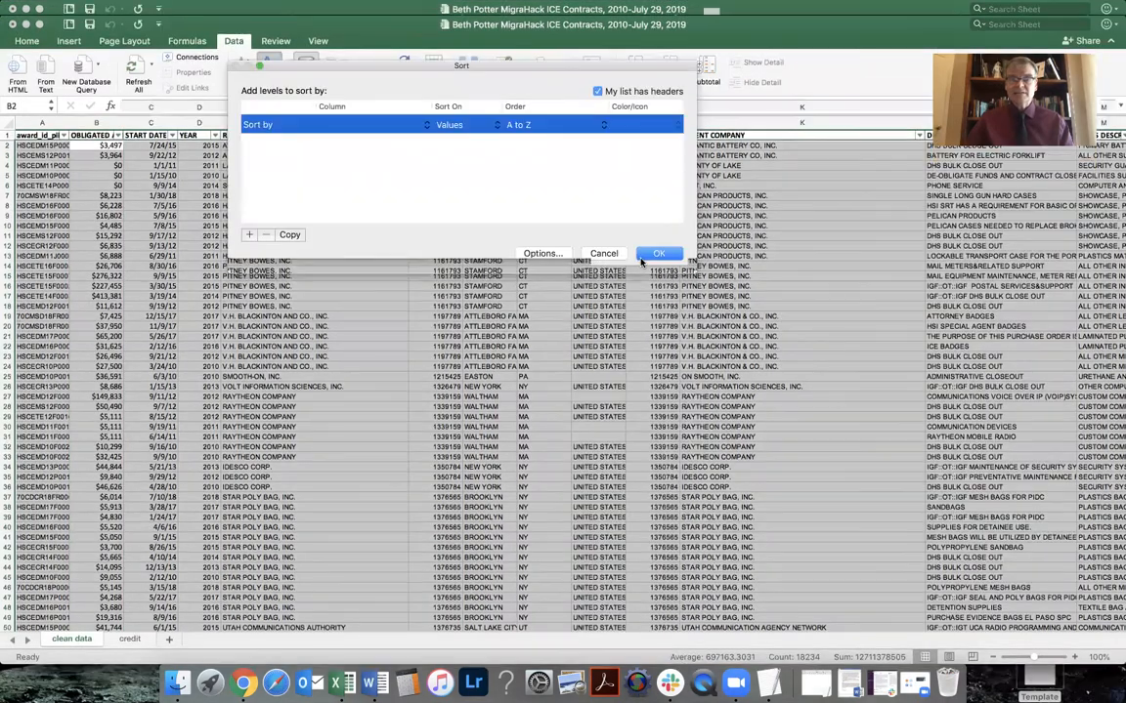
click(609, 256)
click(162, 236)
Step: Select the whole block of records from A2 to its last column and row, and clear the selection
click(41, 147)
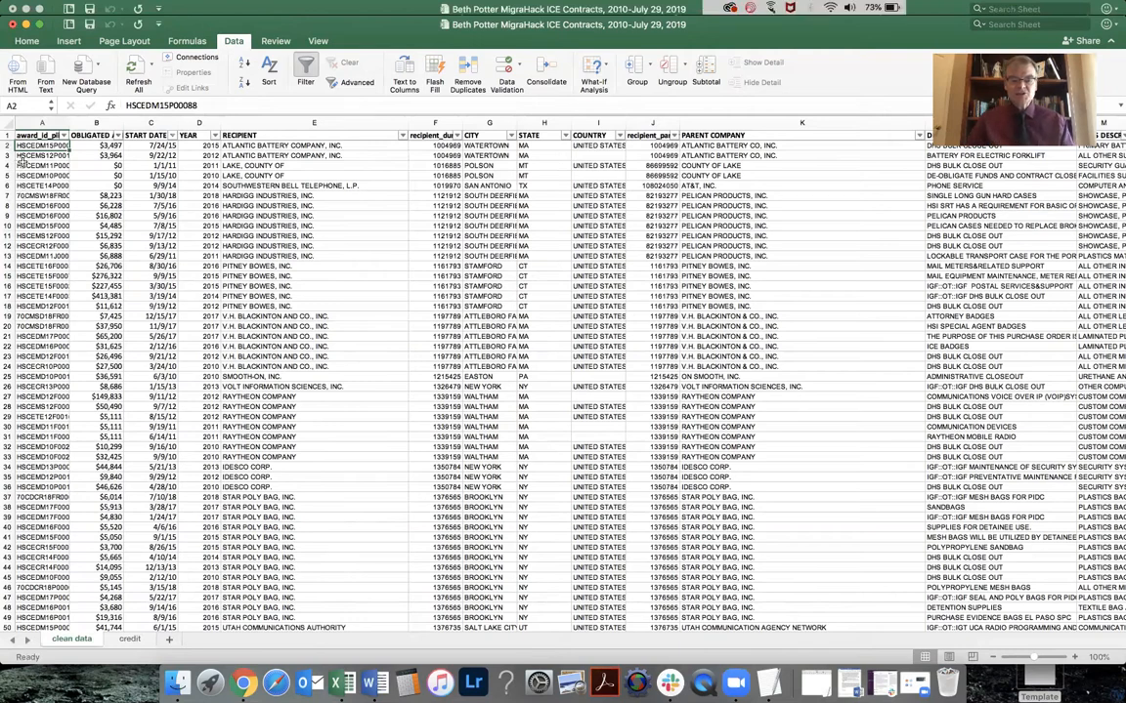
key(super+shift+Right)
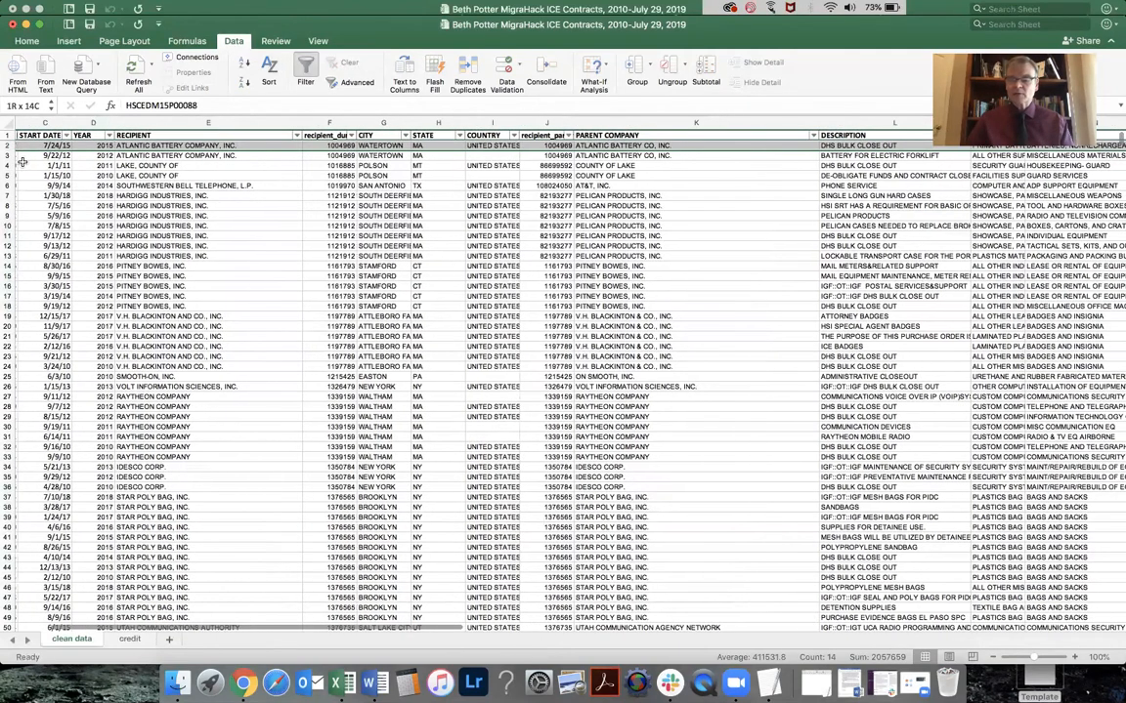
key(super+shift+Down)
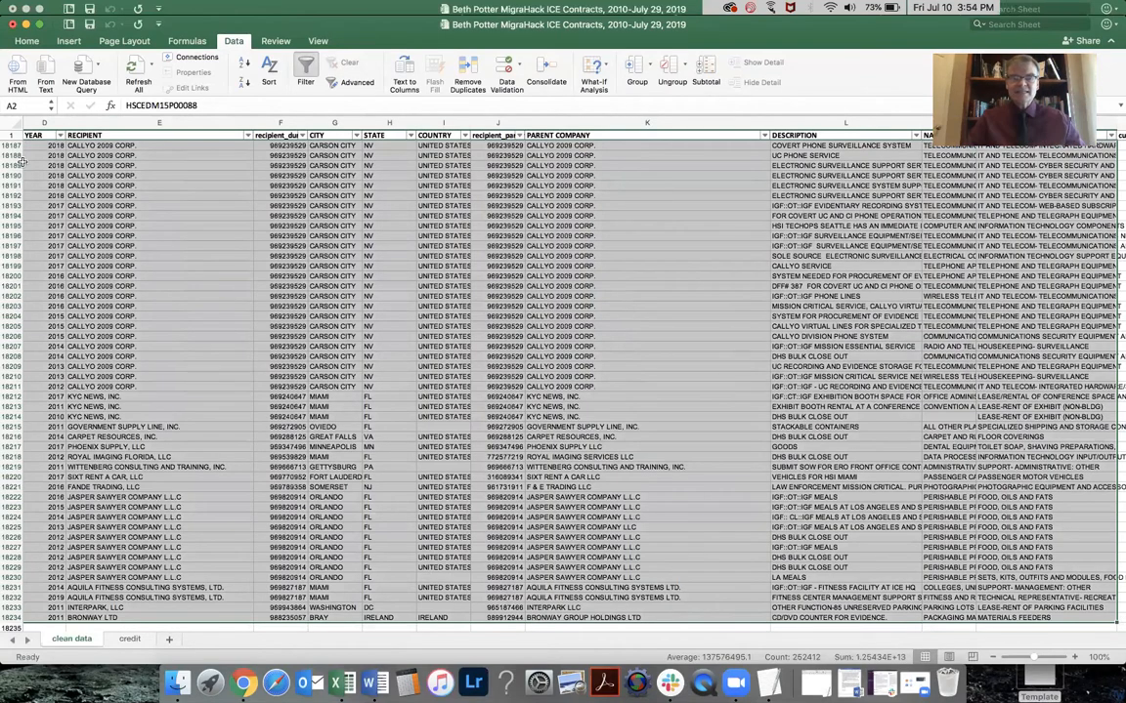
click(660, 244)
scroll(163, 274, up, 1)
scroll(163, 274, up, 15)
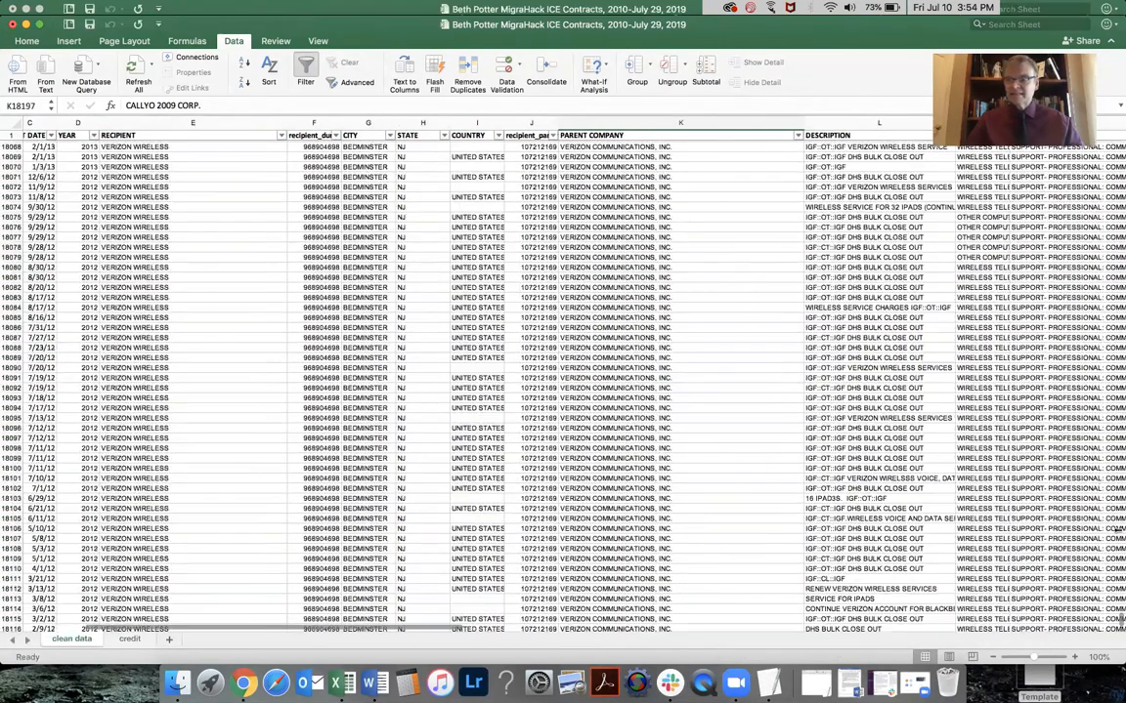
drag(1117, 621, 1117, 6)
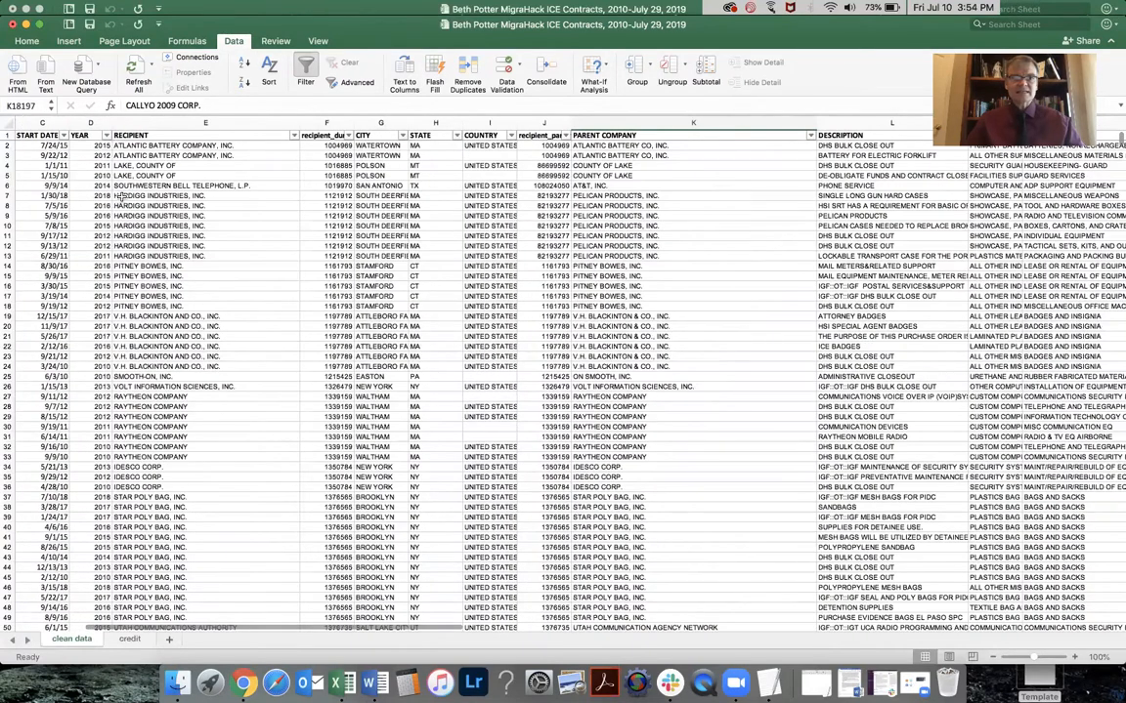
Step: Sort all the contract records by OBLIGATED AMOUNT from Largest to Smallest, starting from cell A2
scroll(107, 176, left, 3)
scroll(105, 211, left, 1)
click(51, 144)
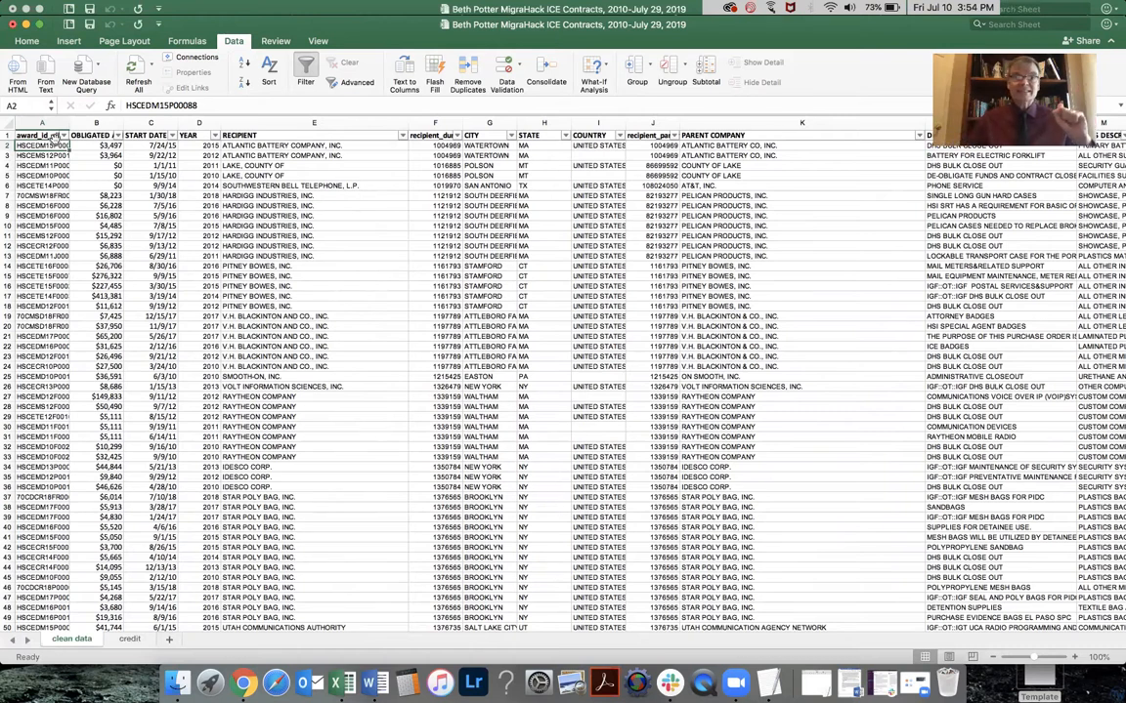
click(256, 67)
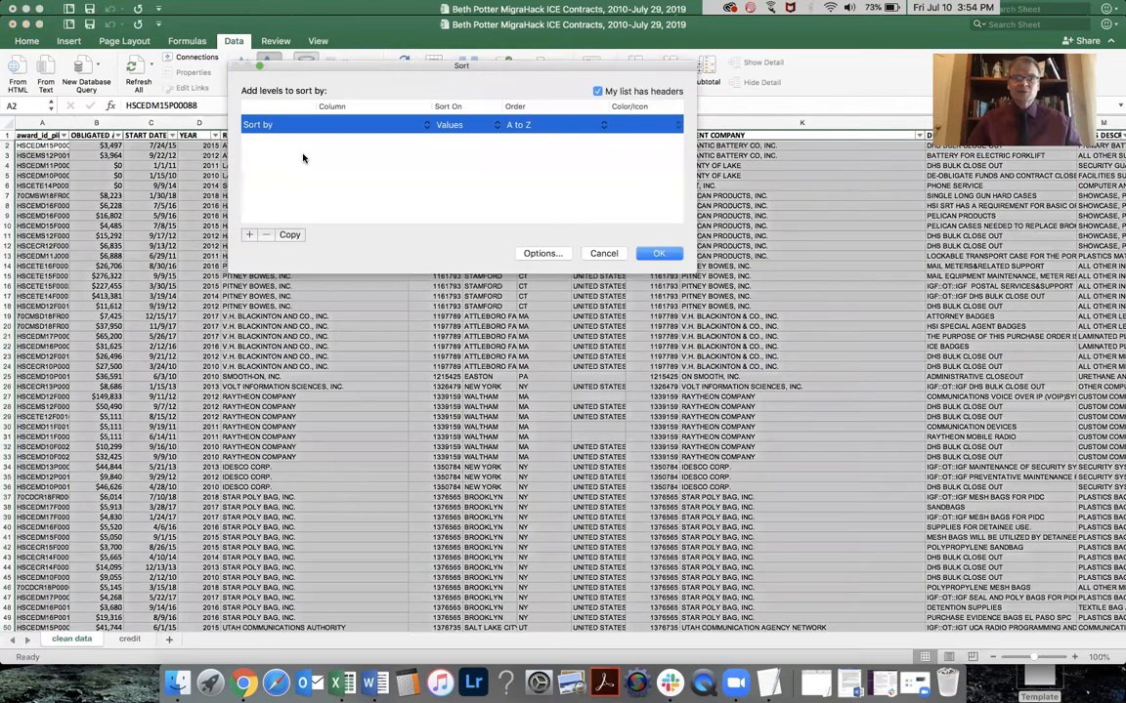
click(418, 130)
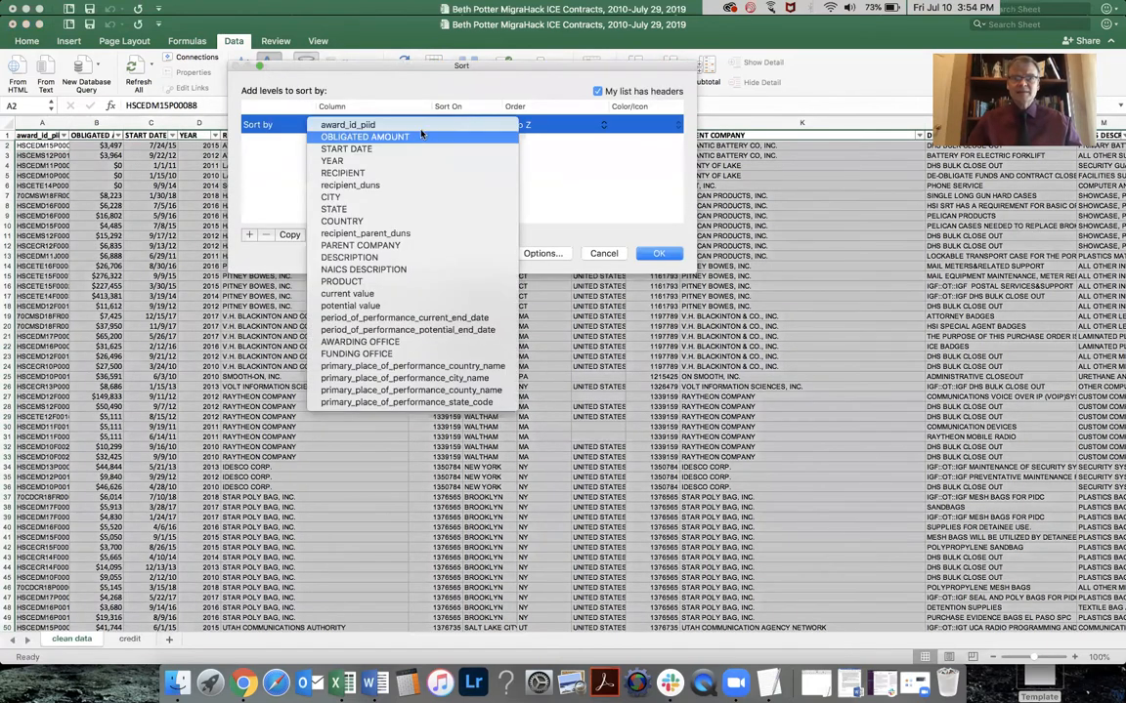
click(419, 138)
click(508, 126)
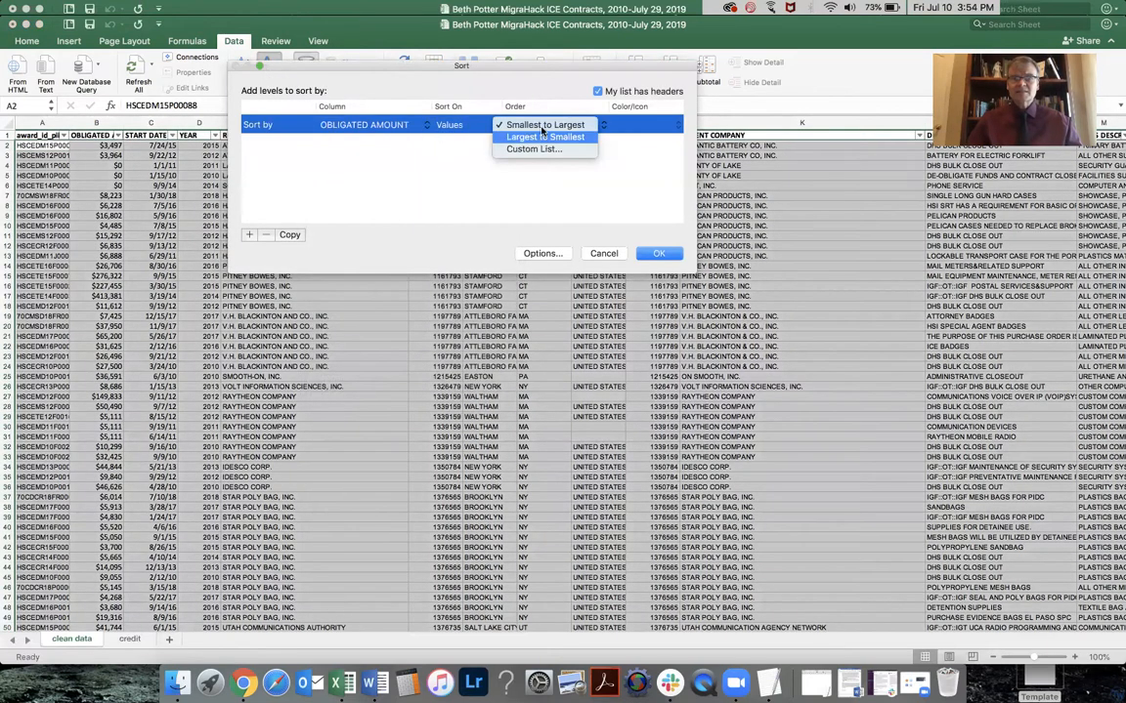
click(514, 134)
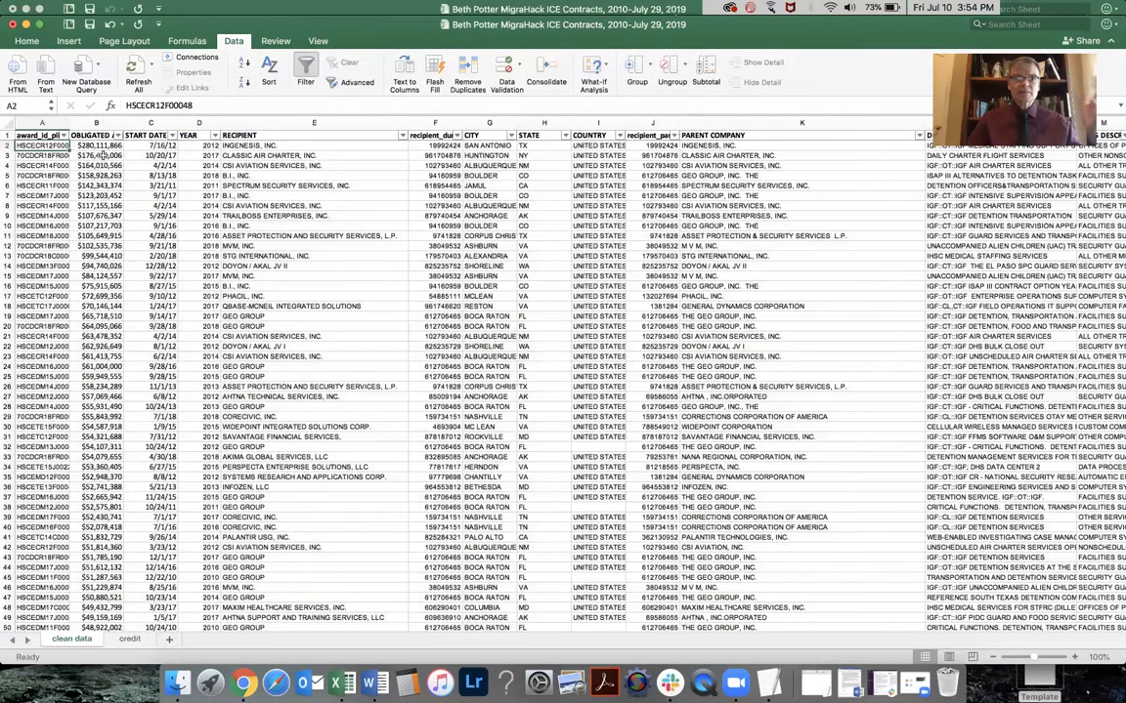
Step: Review the leading recipients and select the adjacent GEO Group records as full rows 19 and 20
click(254, 145)
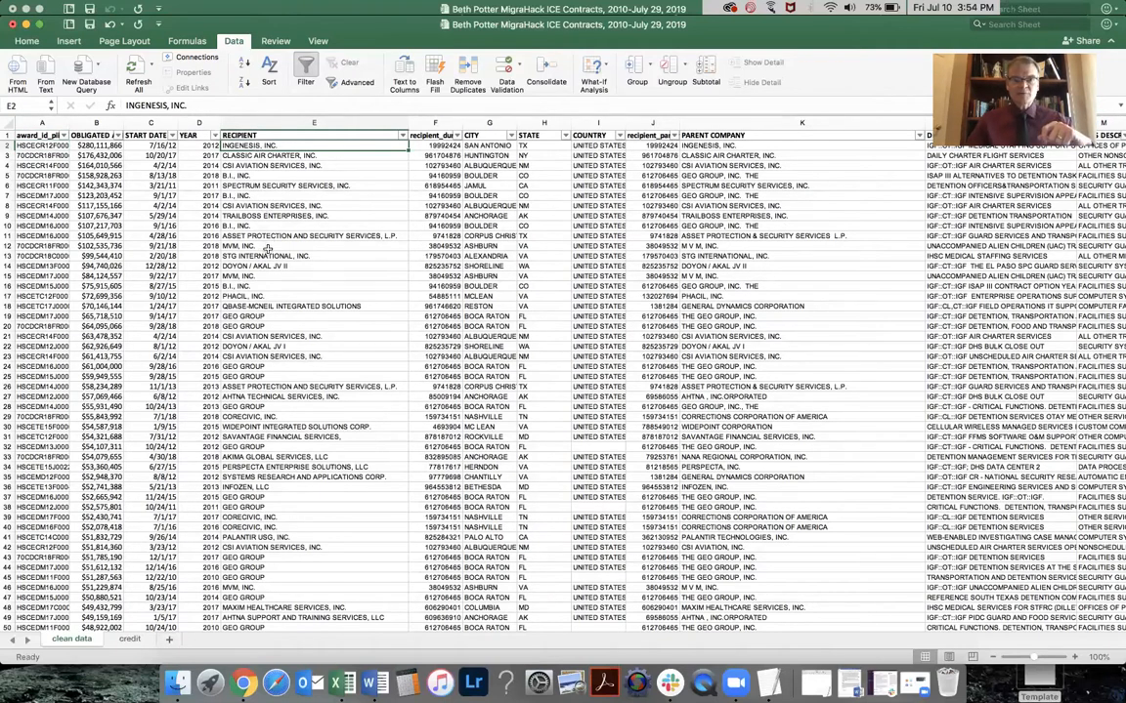
click(257, 316)
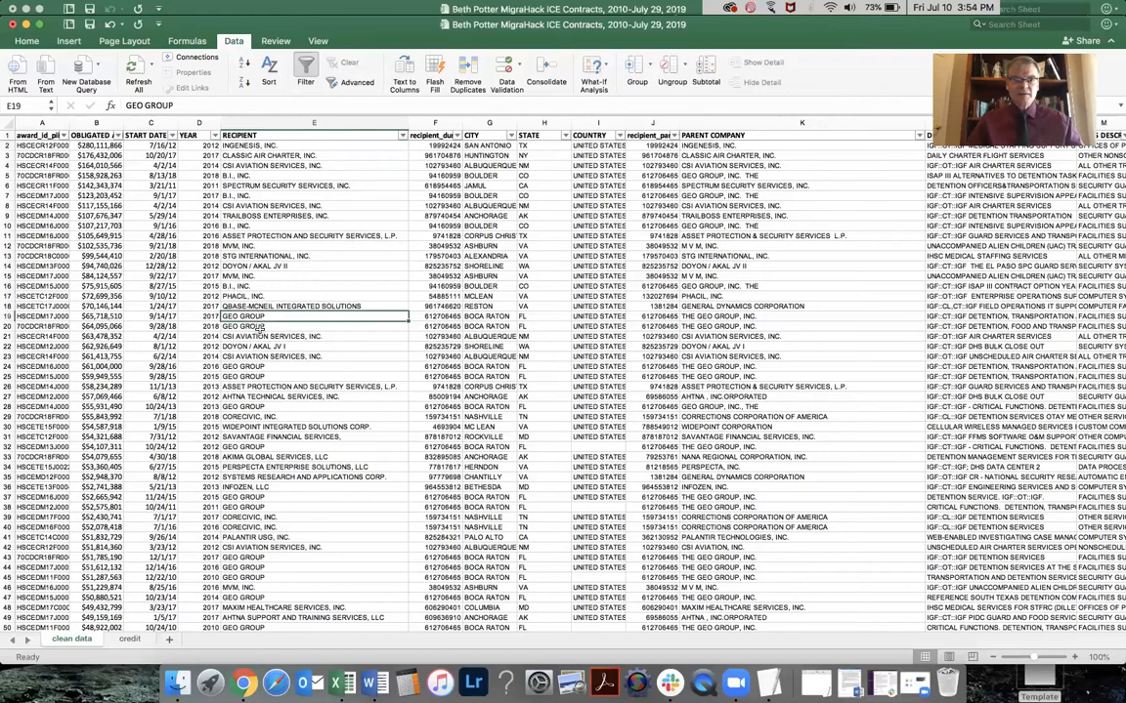
shift+click(260, 332)
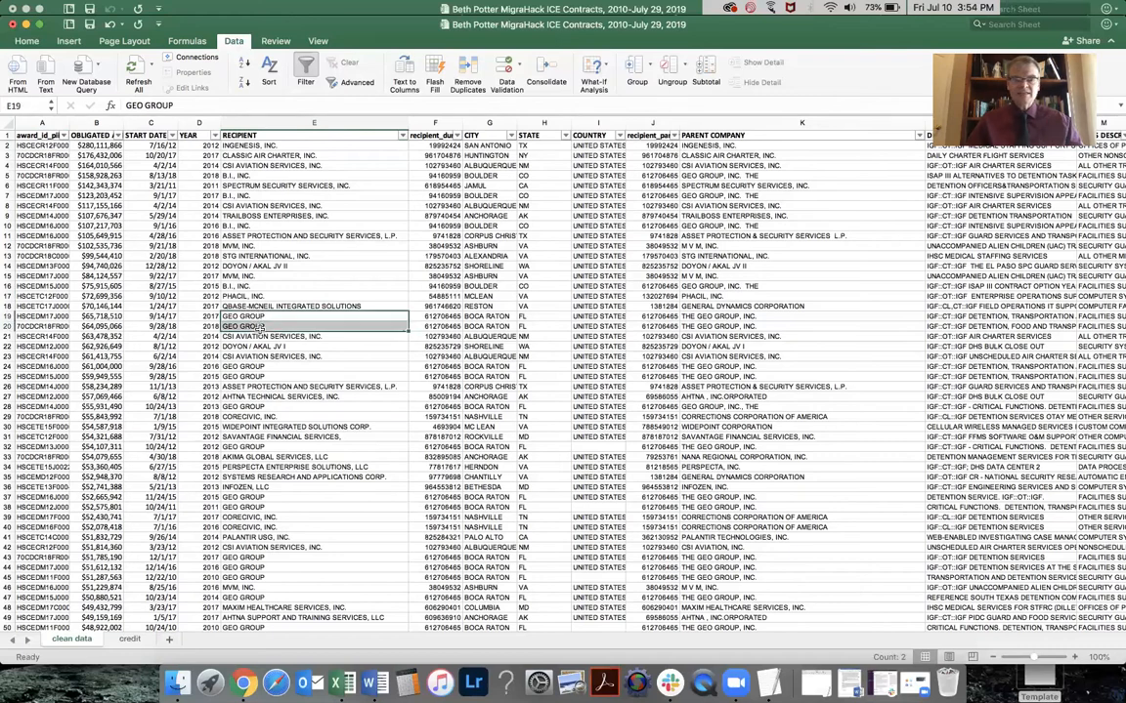
click(10, 317)
shift+click(10, 327)
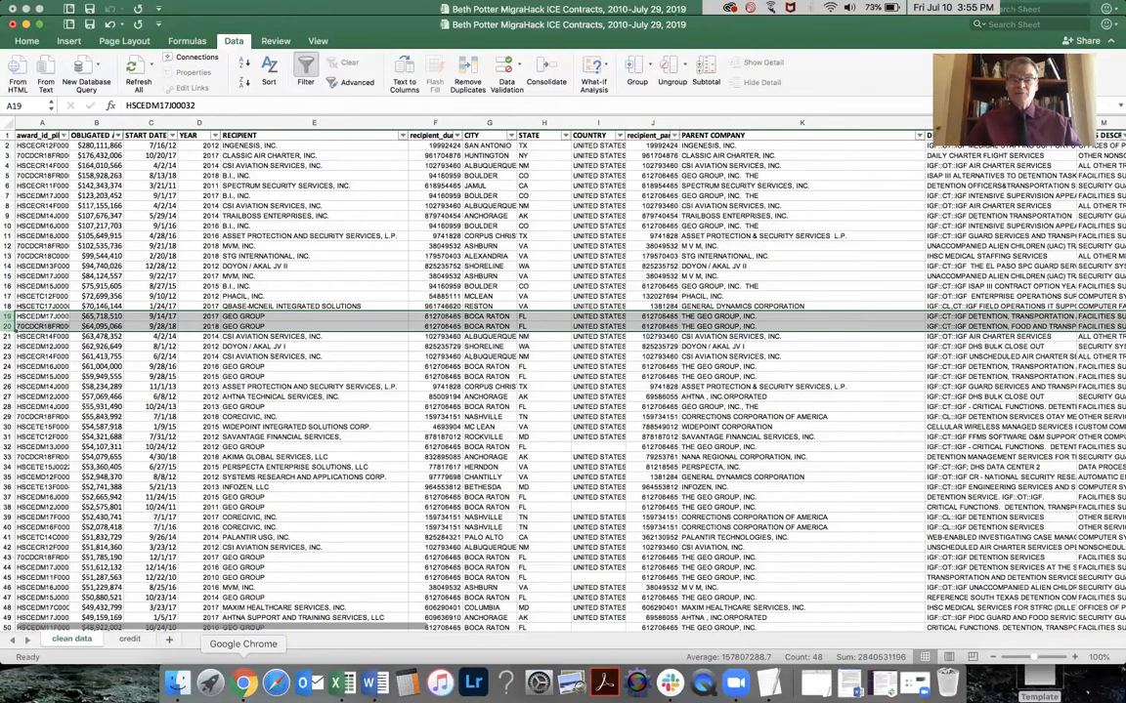
Step: Switch to Chrome and find the highlighted GEO Group passage in the New York Times article on private prisons
click(246, 684)
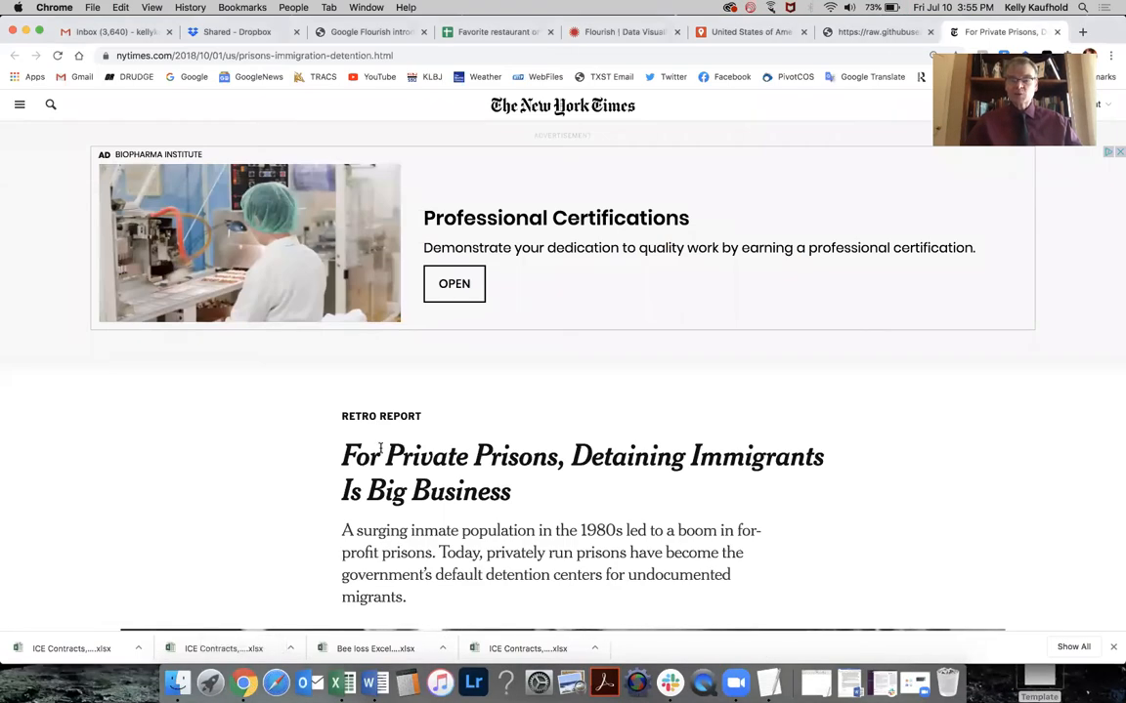
scroll(380, 447, down, 3)
scroll(380, 448, down, 5)
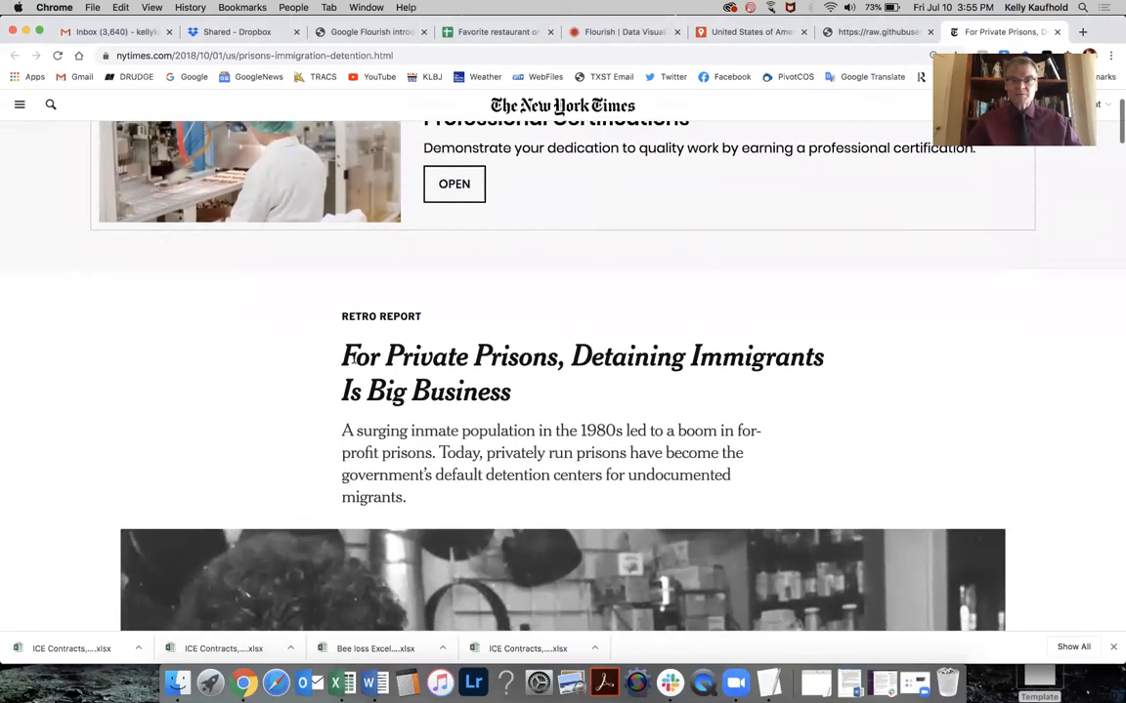
scroll(356, 365, down, 15)
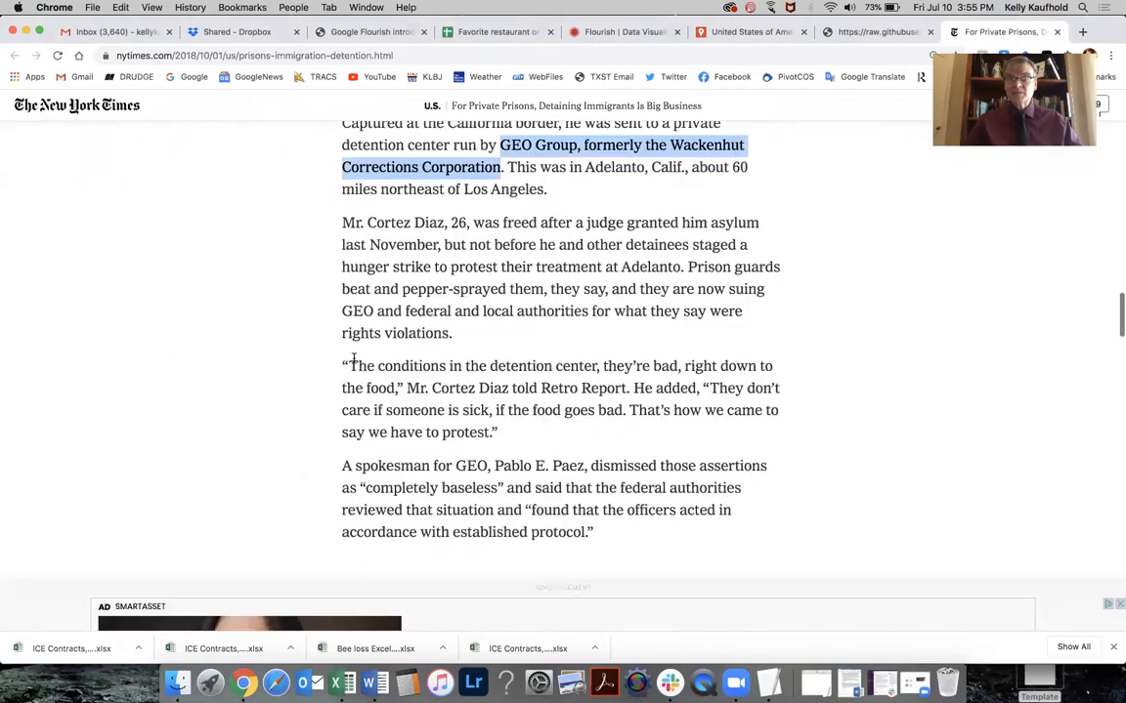
scroll(354, 361, up, 1)
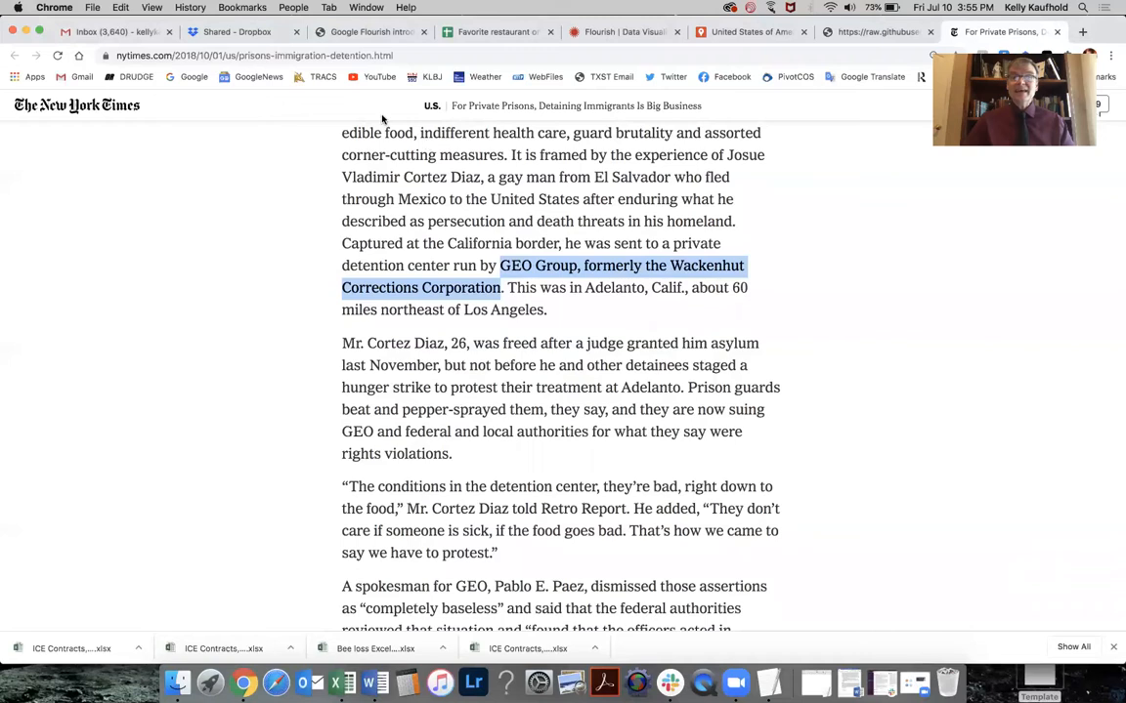
Step: Return to the ICE contracts workbook in Excel, clear the GEO Group row selection, and review the top records' amounts, recipients, parent companies and states
click(26, 32)
click(252, 361)
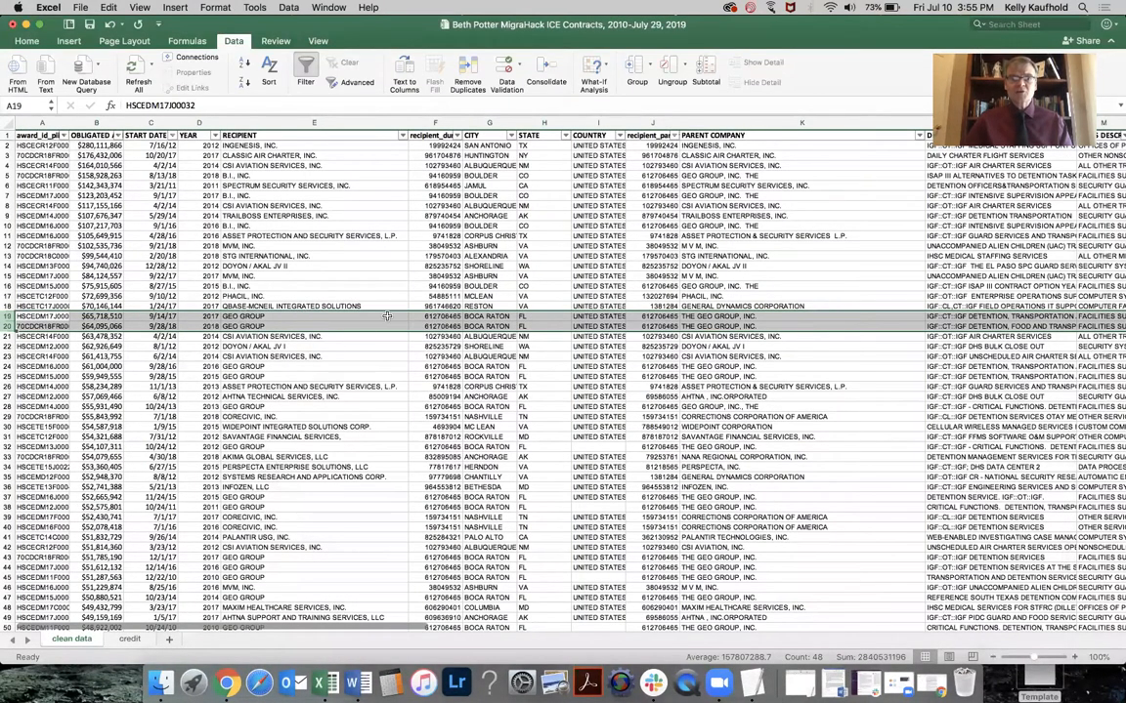
click(44, 326)
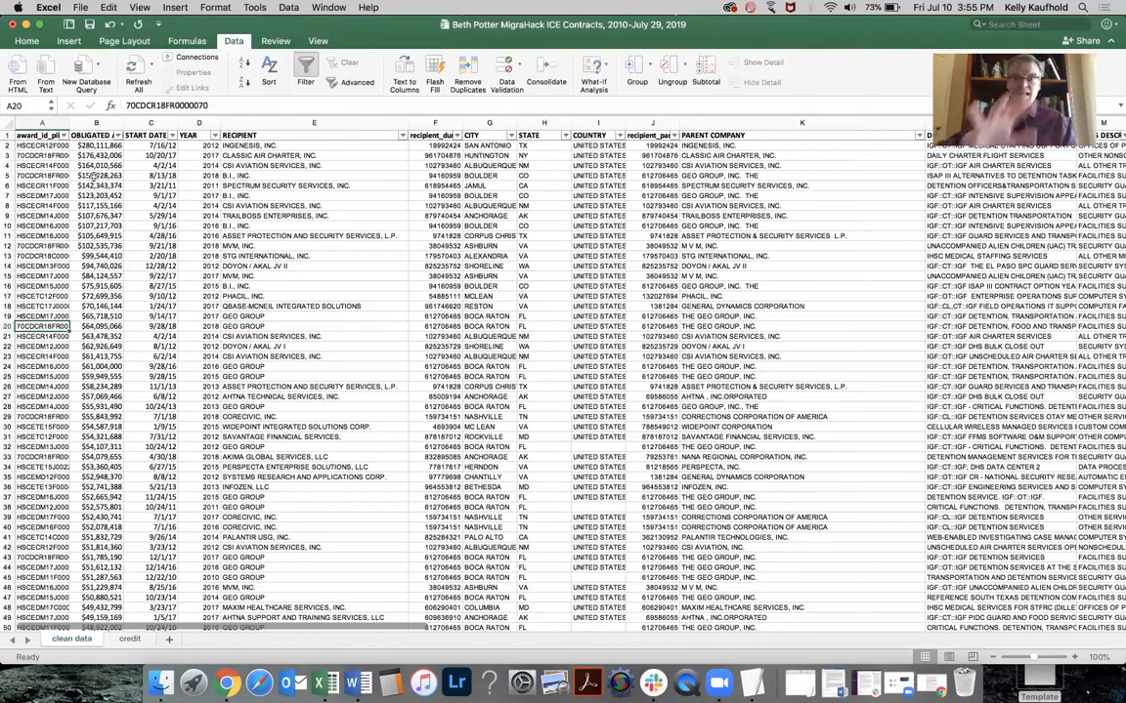
click(39, 165)
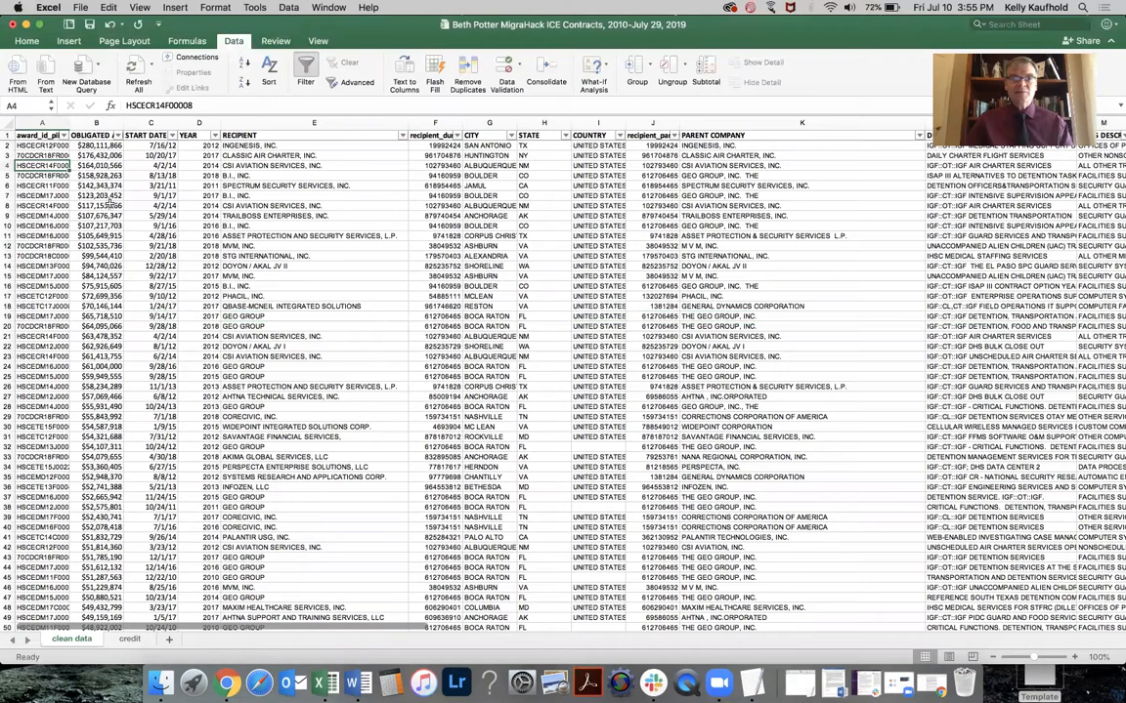
click(97, 235)
click(303, 185)
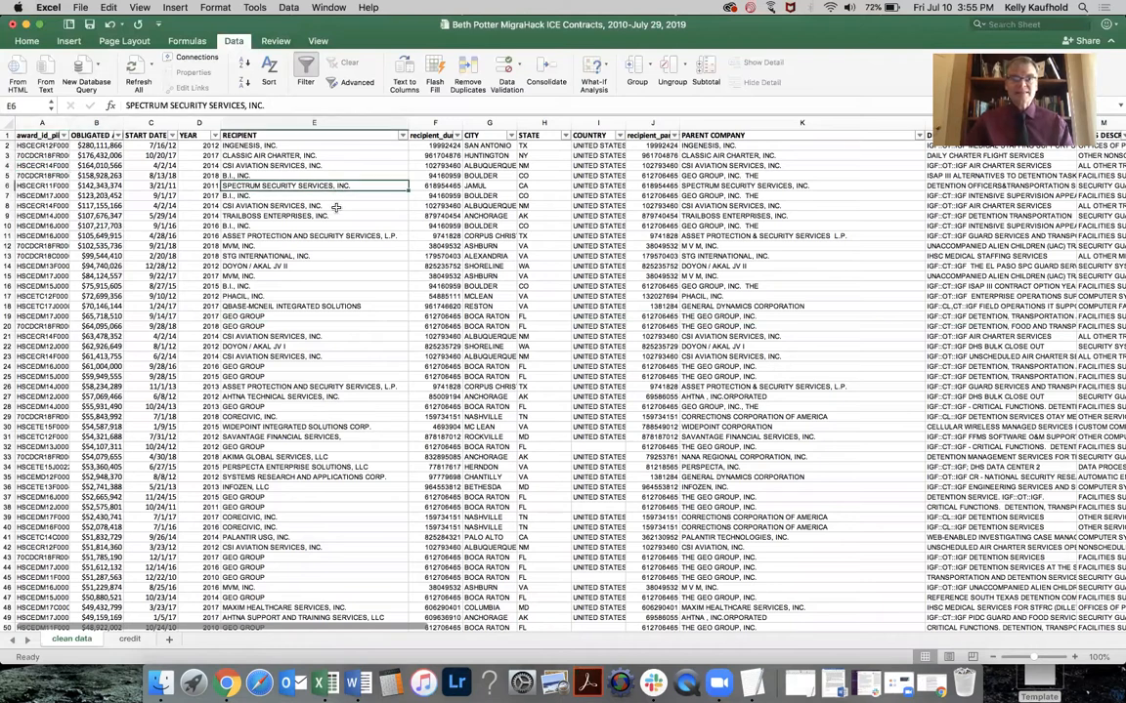
click(691, 173)
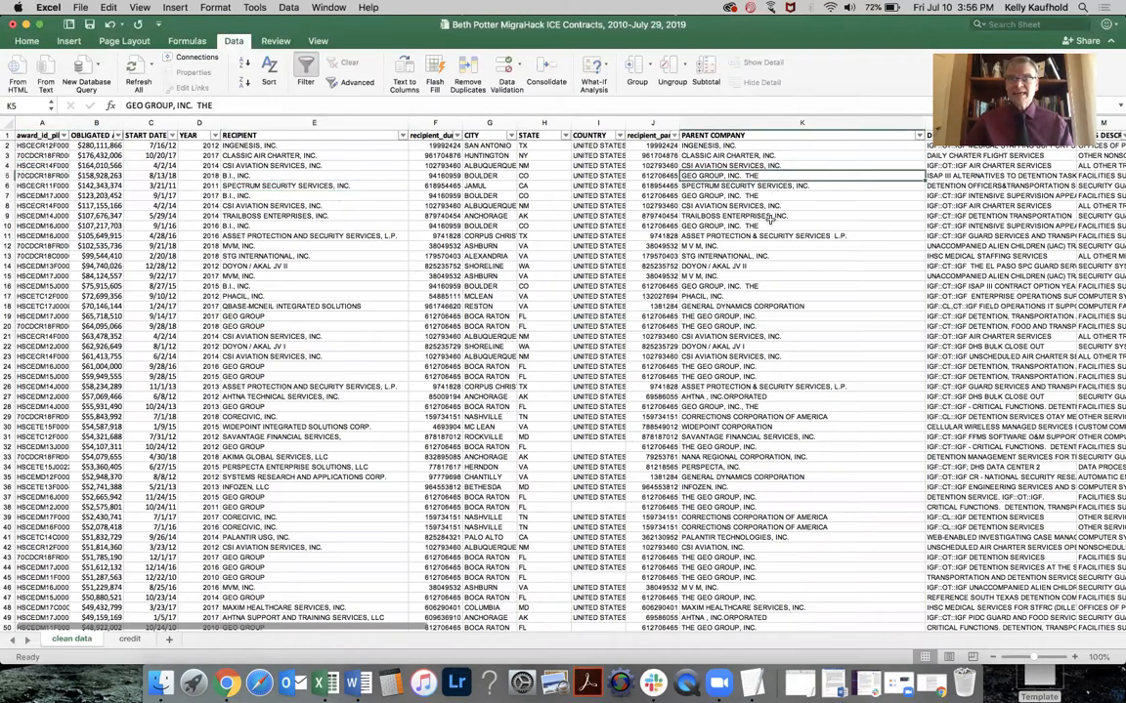
click(548, 163)
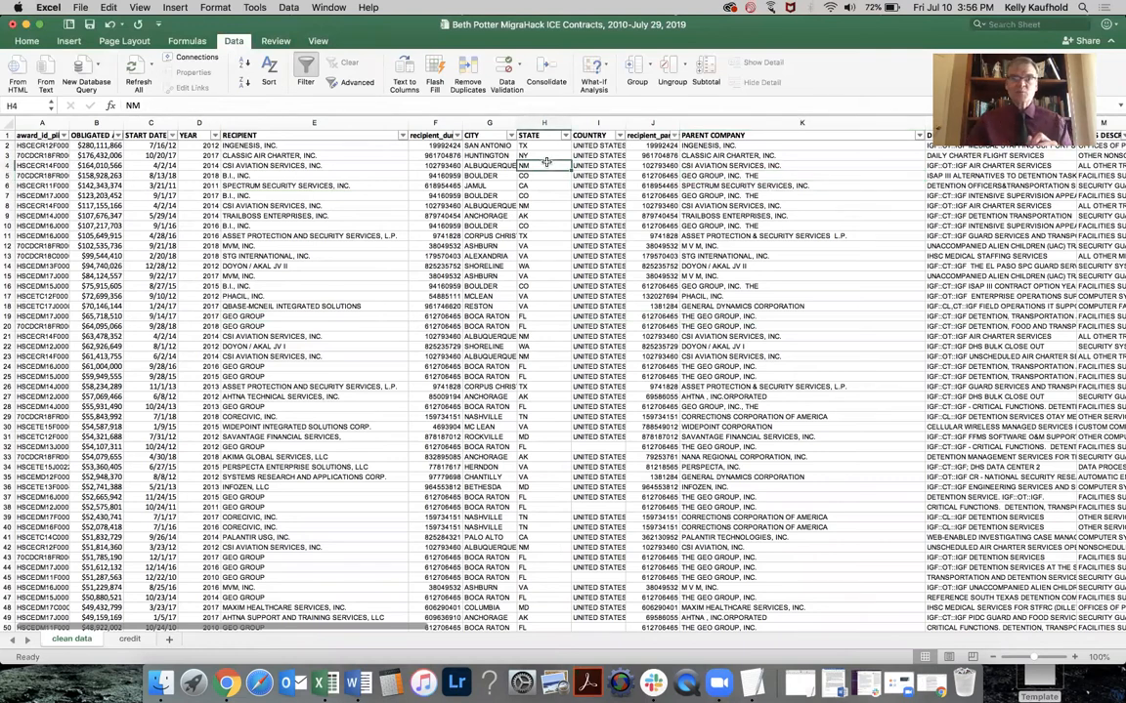
Step: Create a PivotTable on a new worksheet from the 'clean data' range $A$1:$X$18234
click(70, 42)
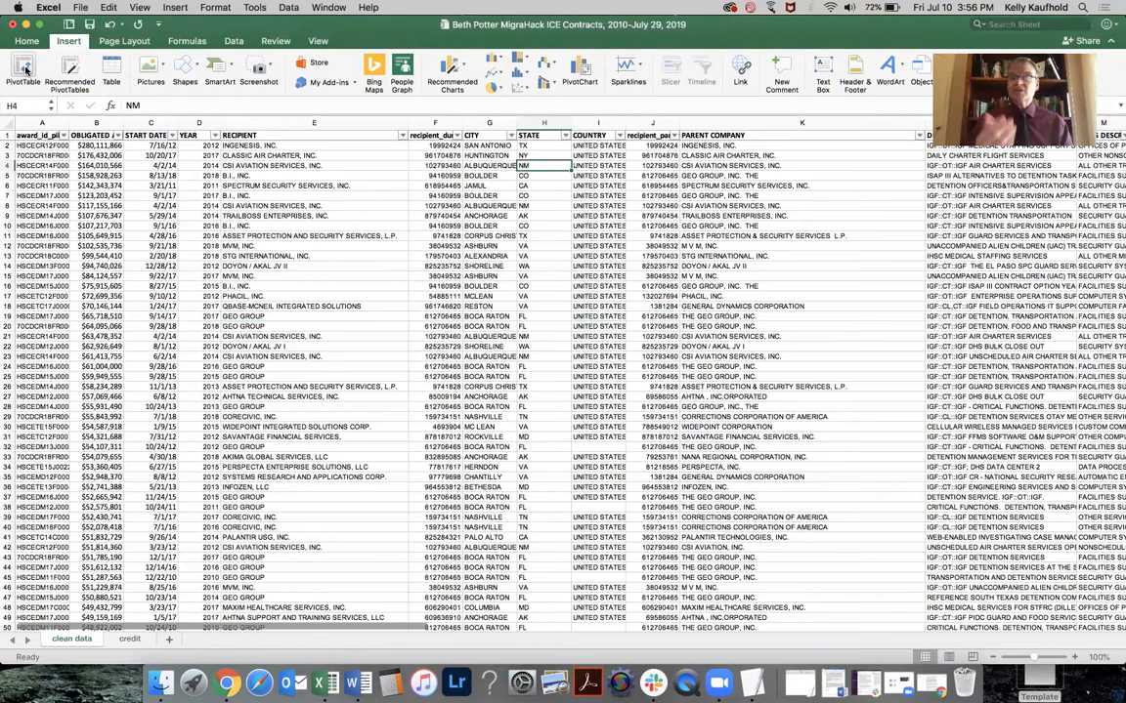
click(24, 68)
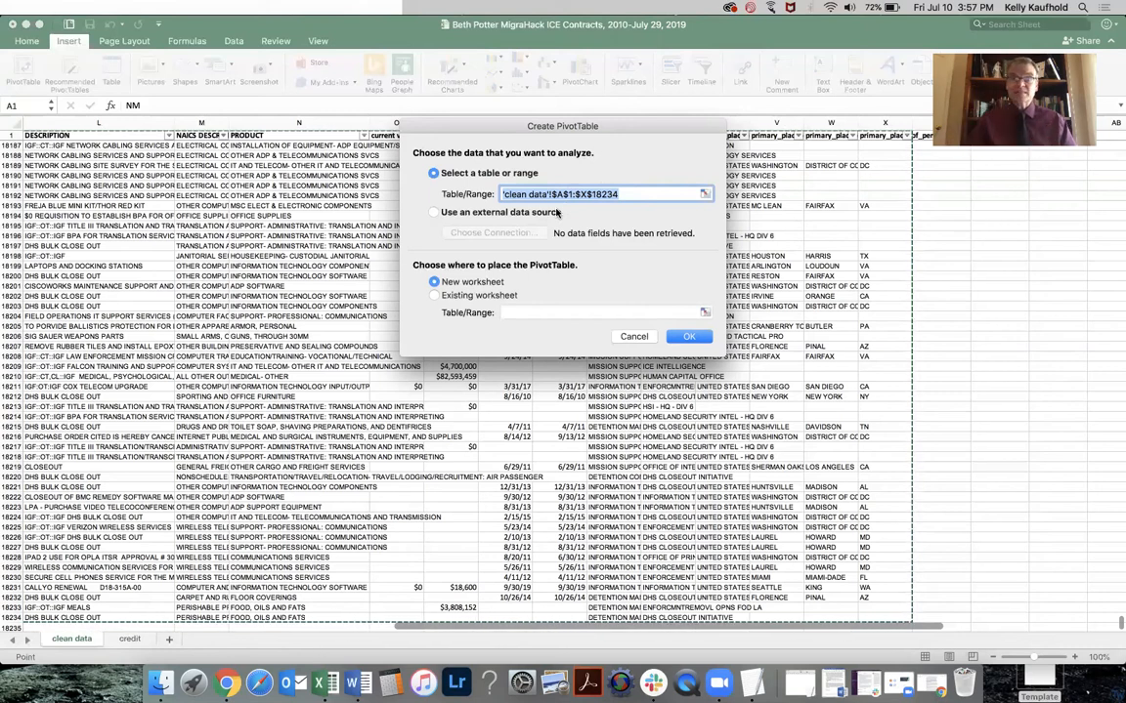
click(686, 337)
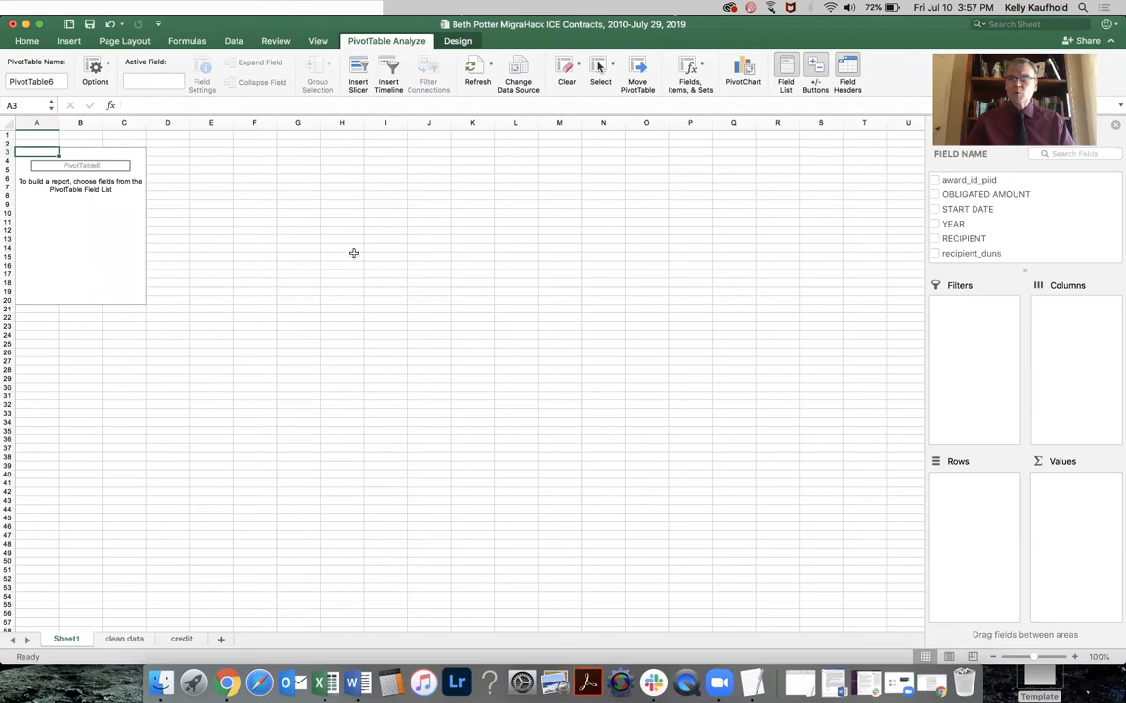
Step: Review the available PivotTable fields and add RECIPIENT to the Rows area
scroll(1075, 231, down, 10)
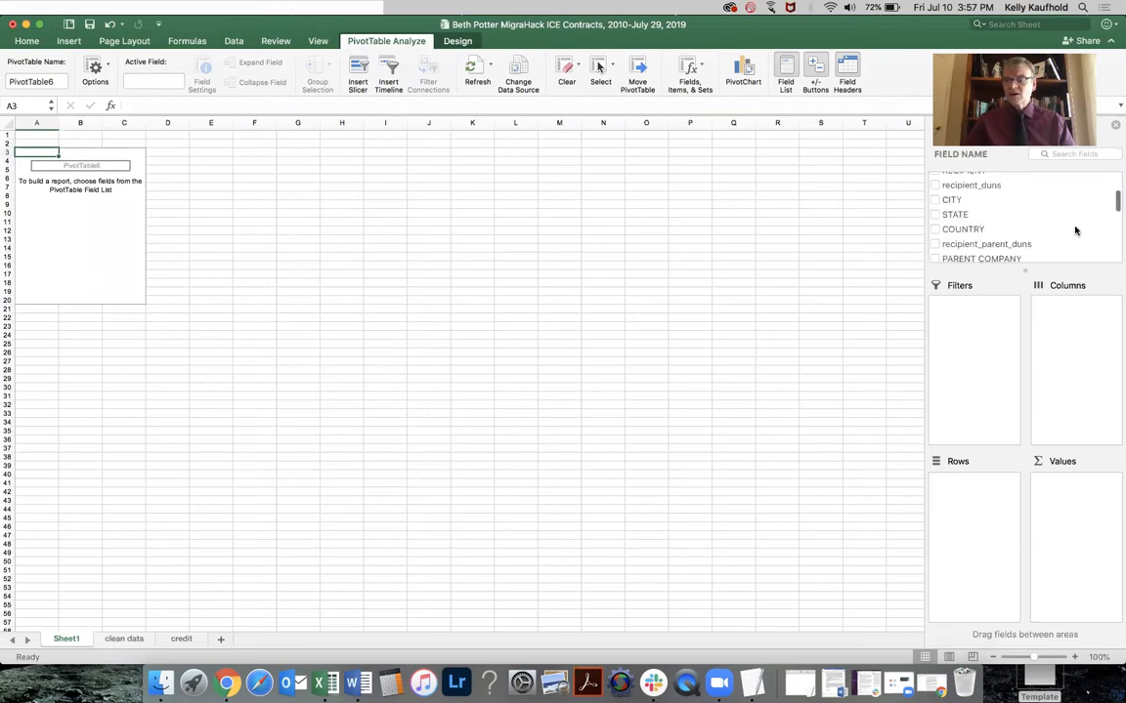
scroll(1075, 224, up, 10)
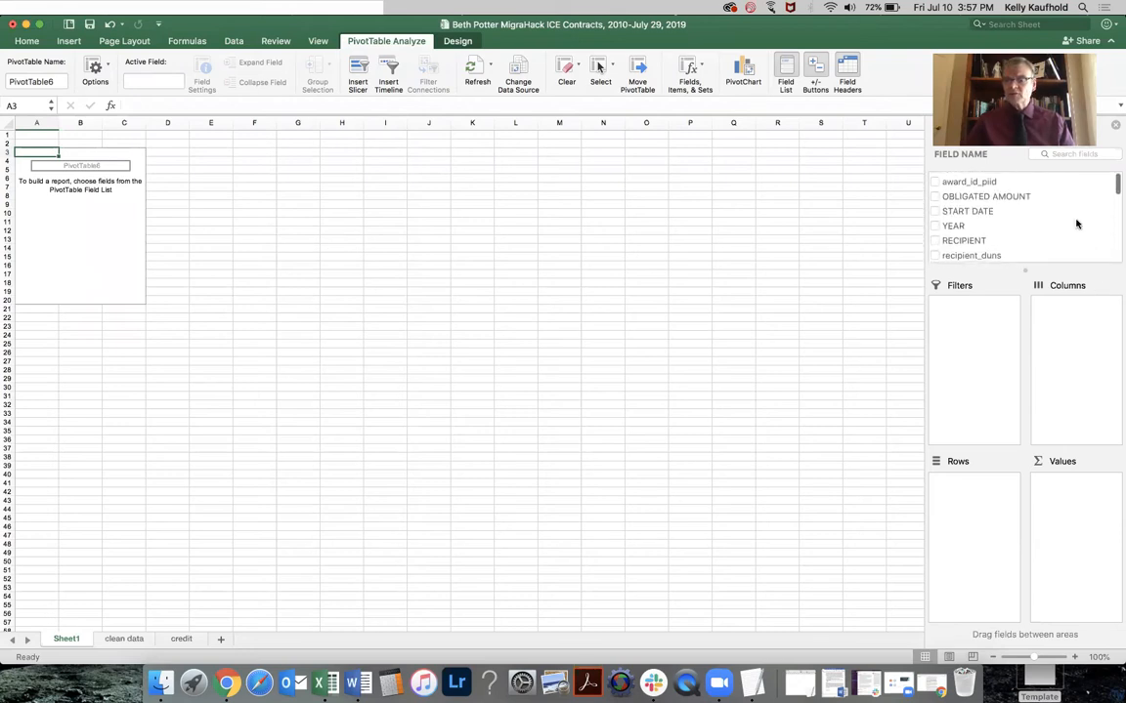
scroll(1016, 227, down, 3)
scroll(1016, 228, up, 3)
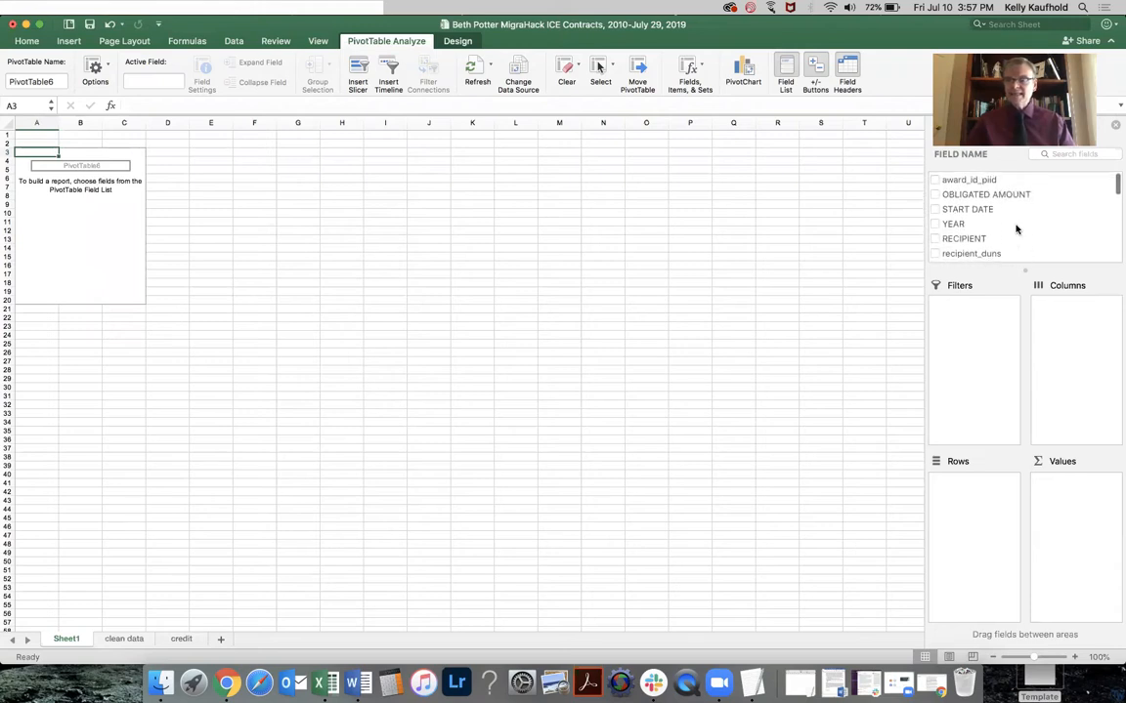
scroll(970, 221, down, 2)
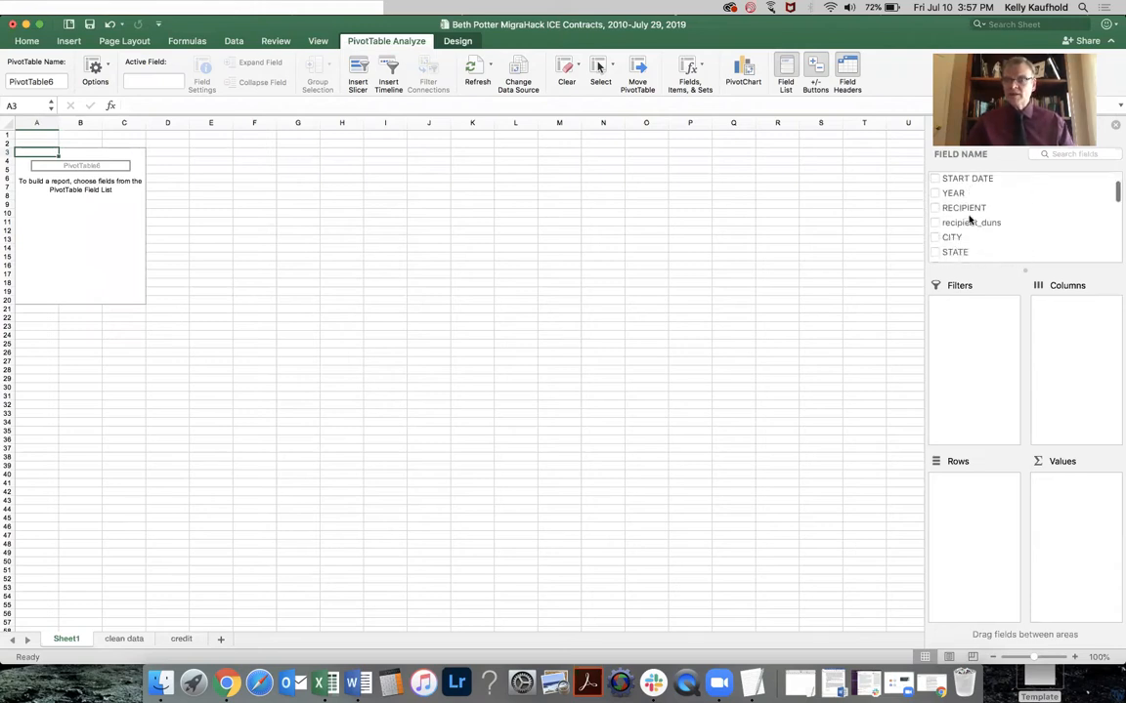
click(966, 205)
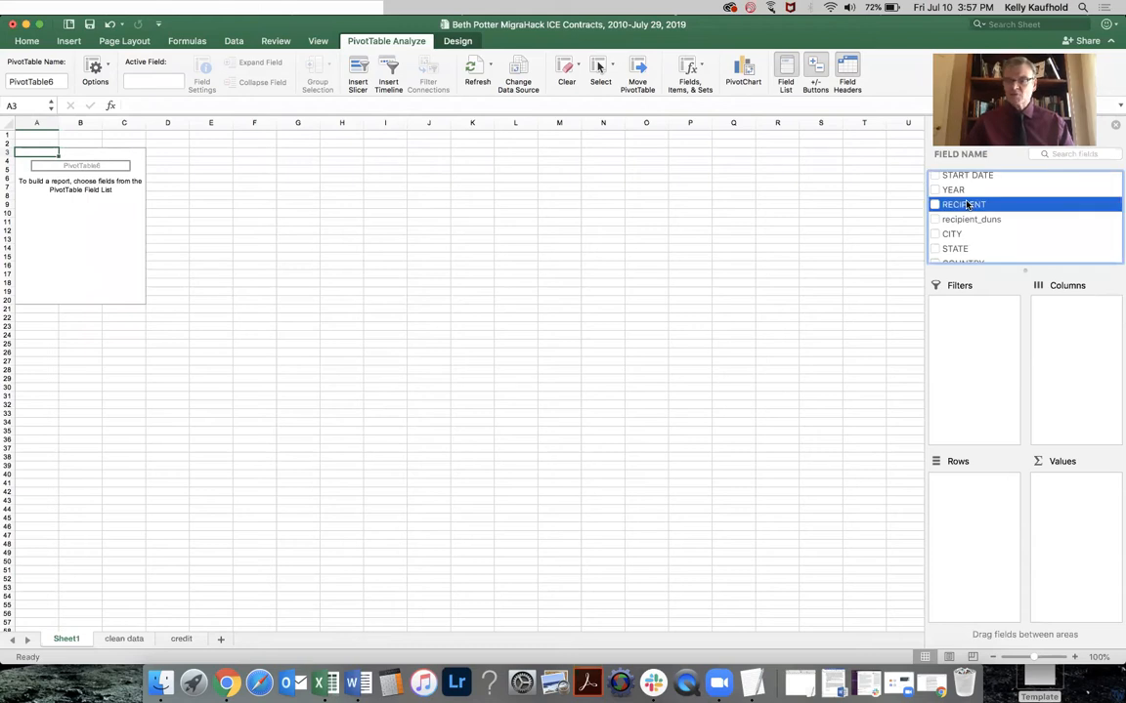
drag(966, 205, 974, 559)
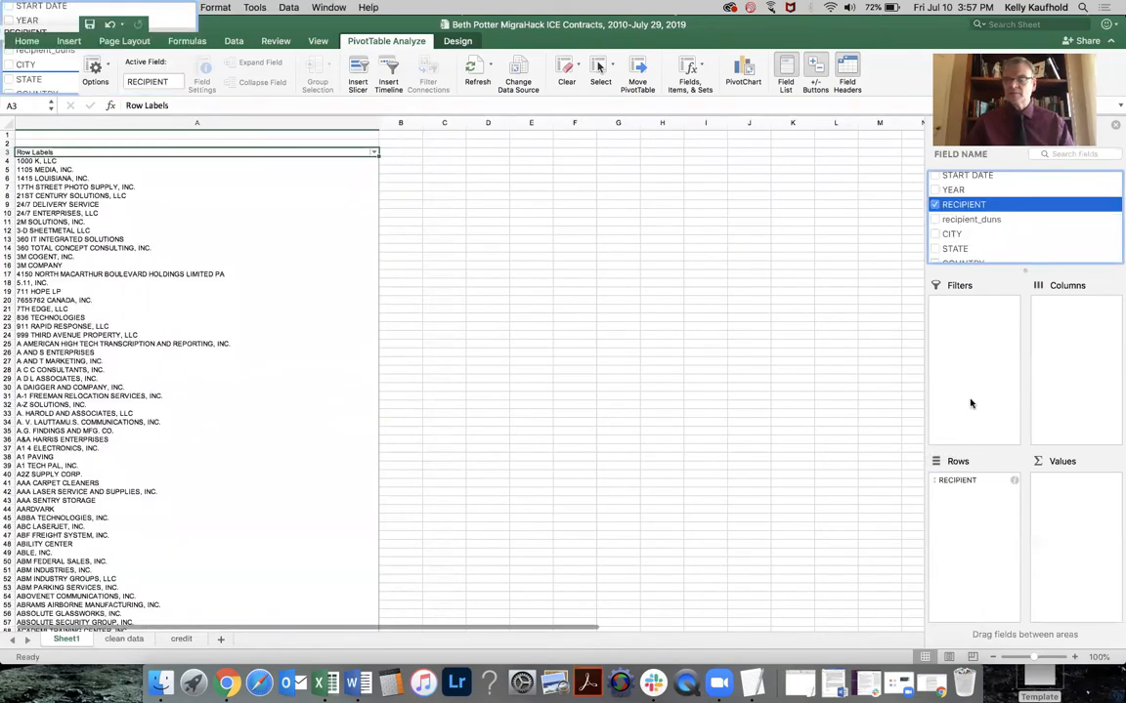
Step: Add OBLIGATED AMOUNT to the PivotTable's Values area as a sum for each recipient
scroll(974, 233, up, 3)
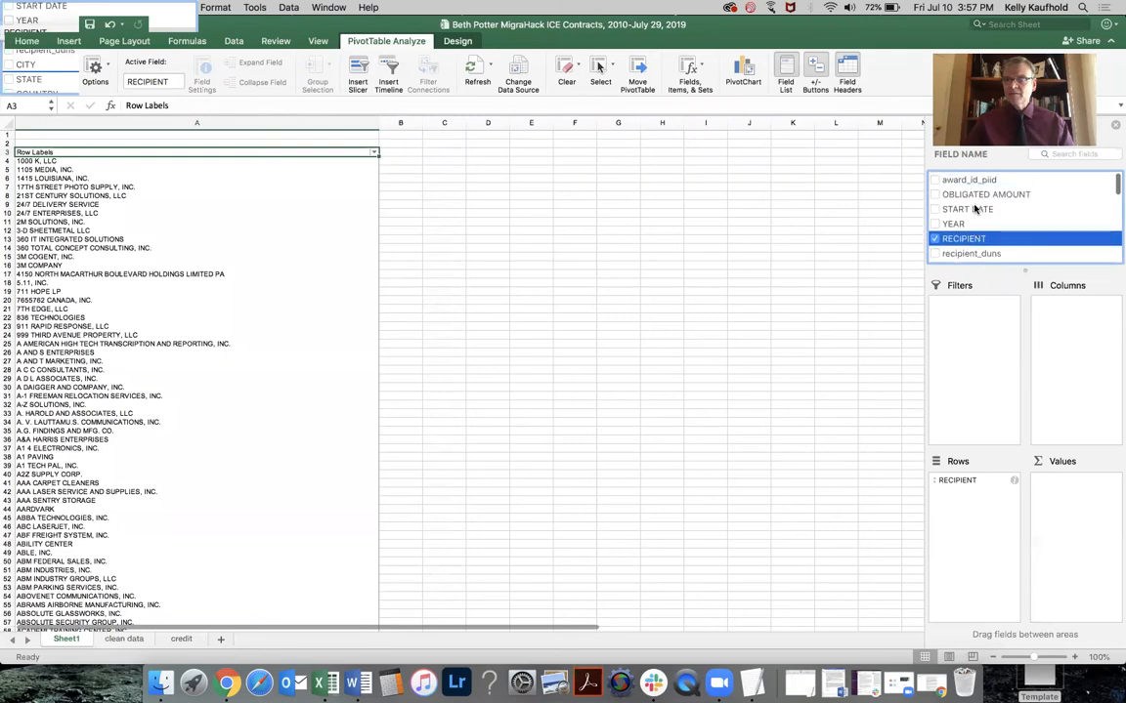
click(969, 195)
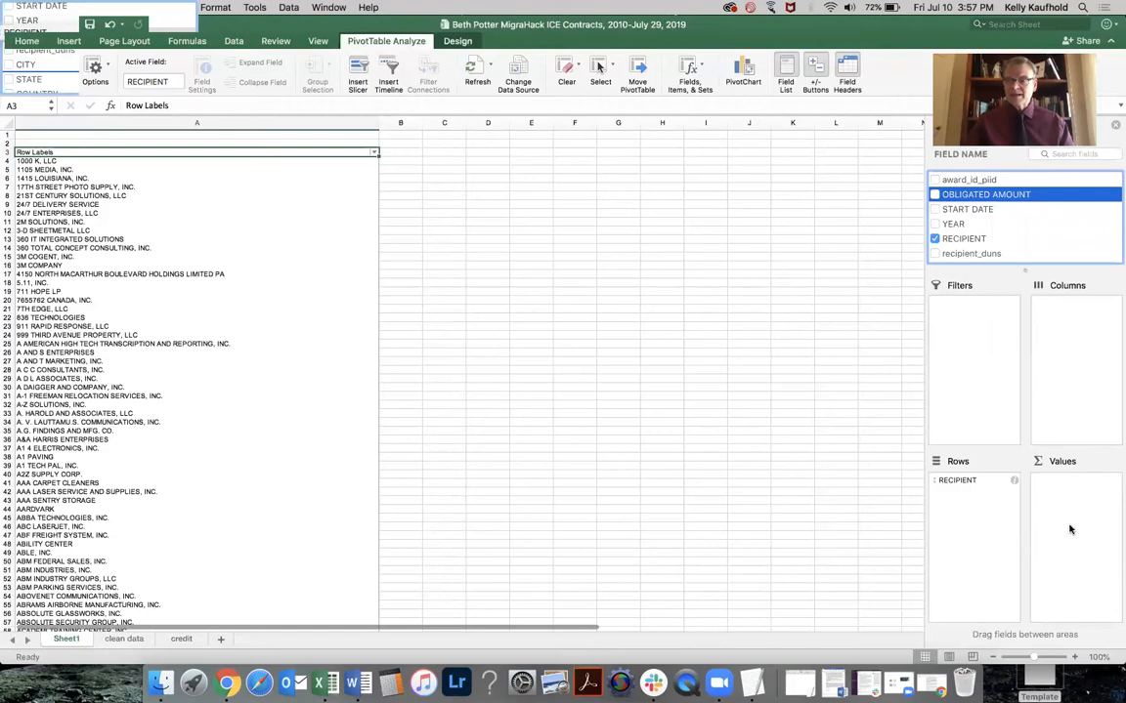
drag(942, 195, 1078, 516)
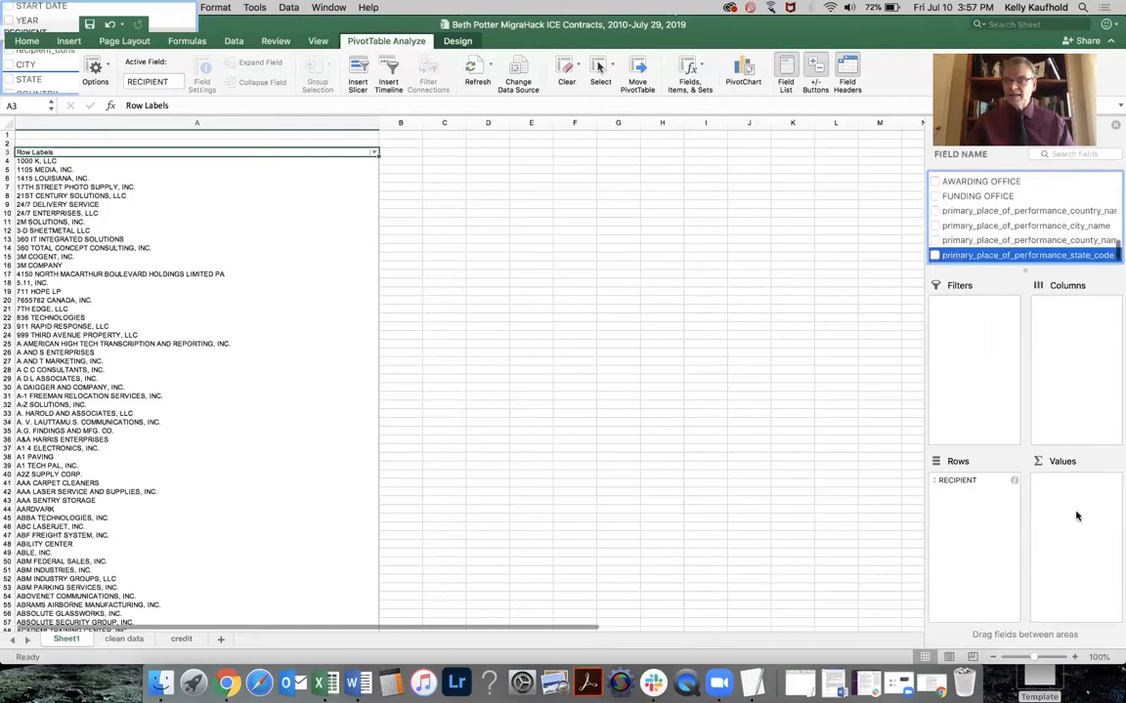
scroll(965, 213, up, 10)
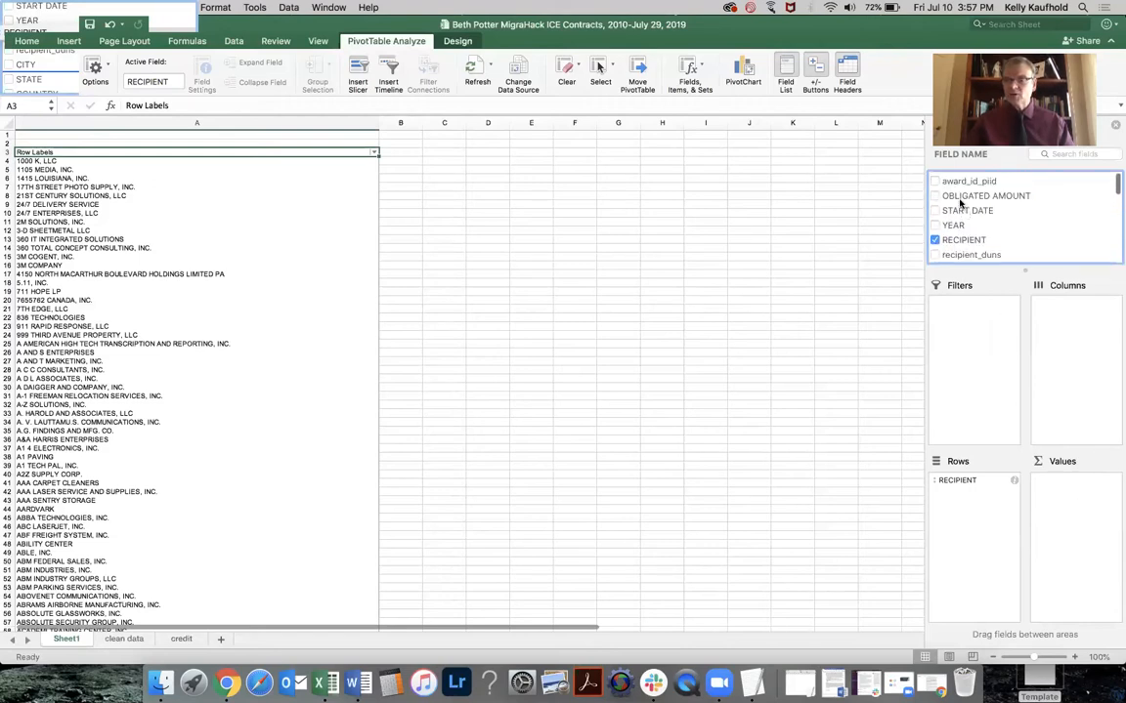
click(953, 195)
drag(948, 196, 1081, 495)
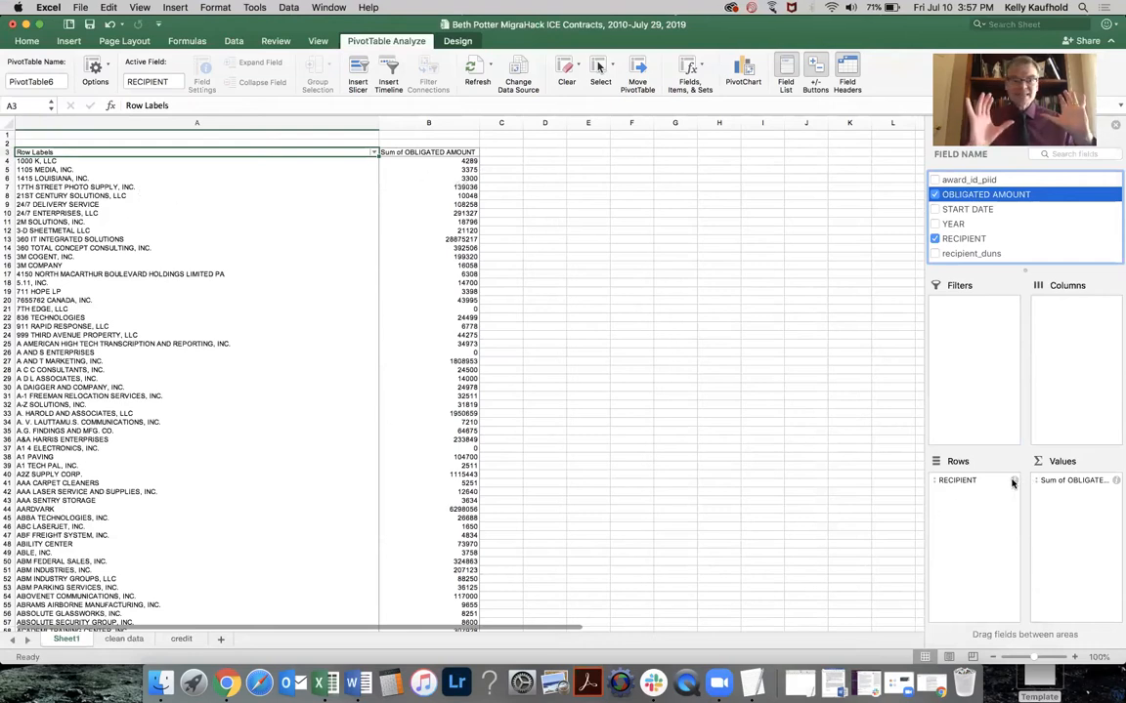
Step: Review the recipient sums down to the Grand Total, find the GEO GROUP entry, select its full row, and clear that selection
scroll(256, 476, down, 20)
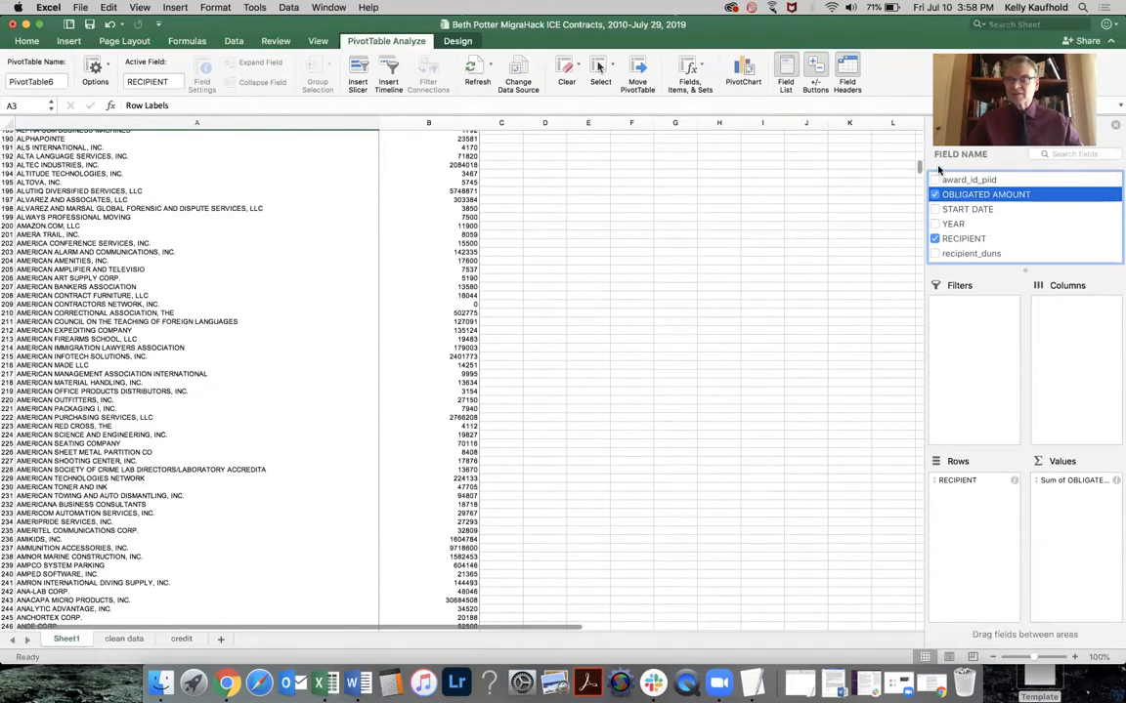
drag(919, 168, 846, 629)
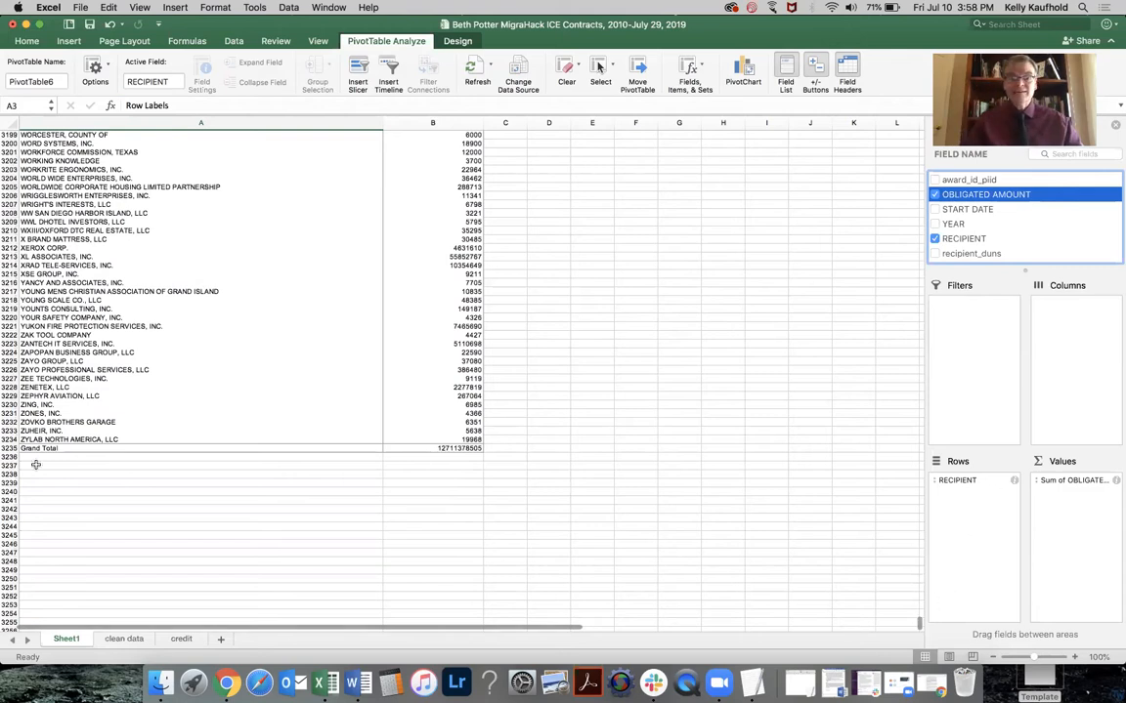
scroll(67, 305, up, 4)
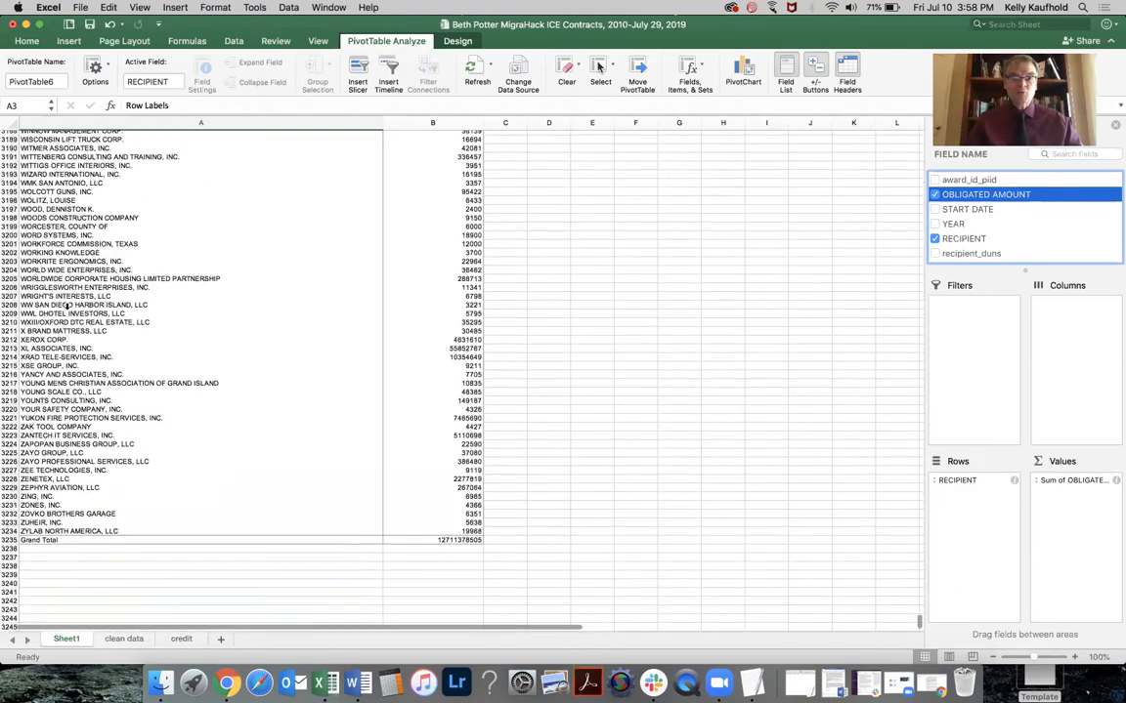
scroll(74, 383, up, 20)
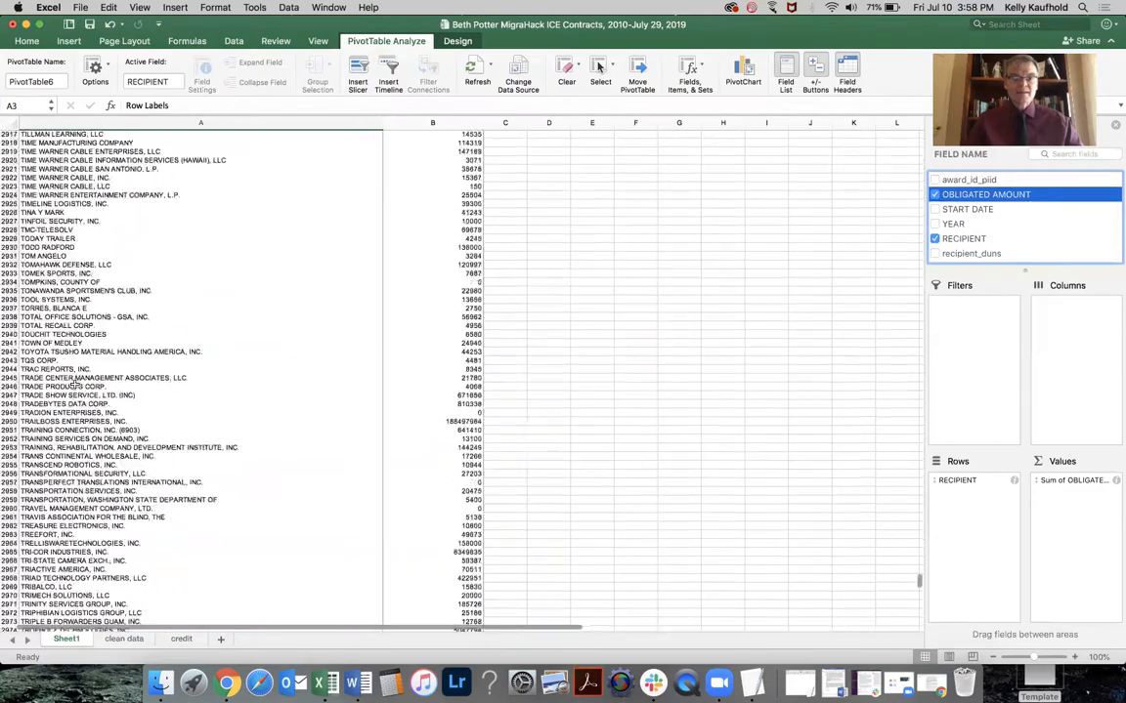
scroll(75, 383, up, 20)
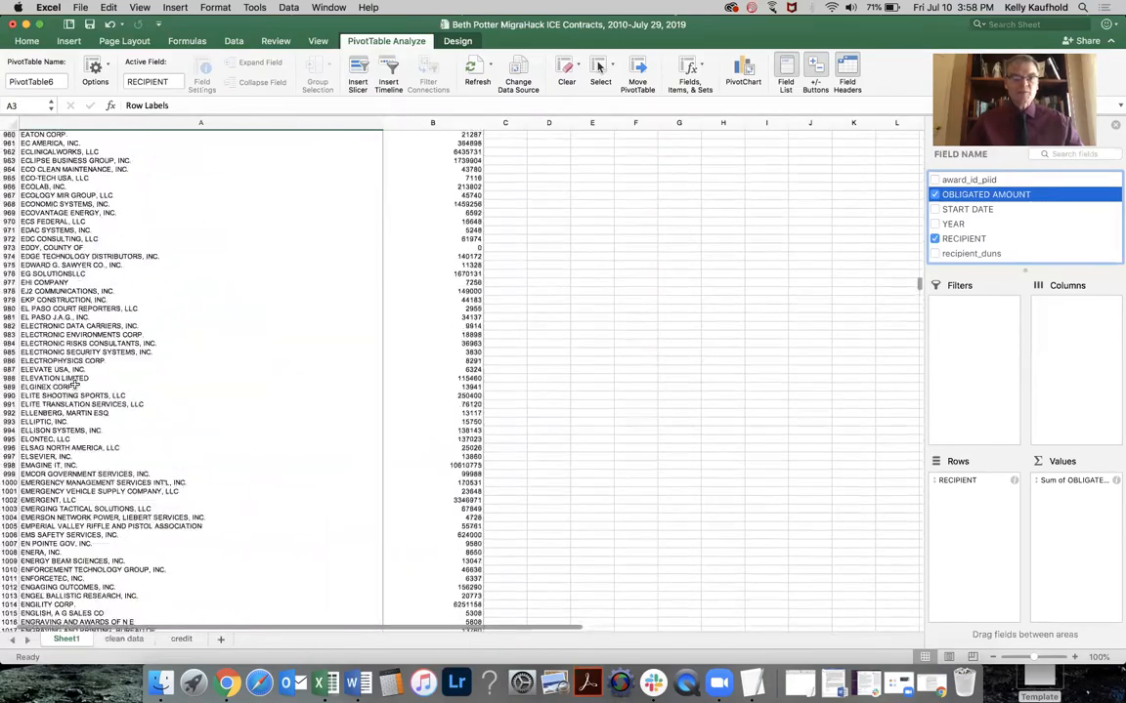
scroll(76, 383, down, 20)
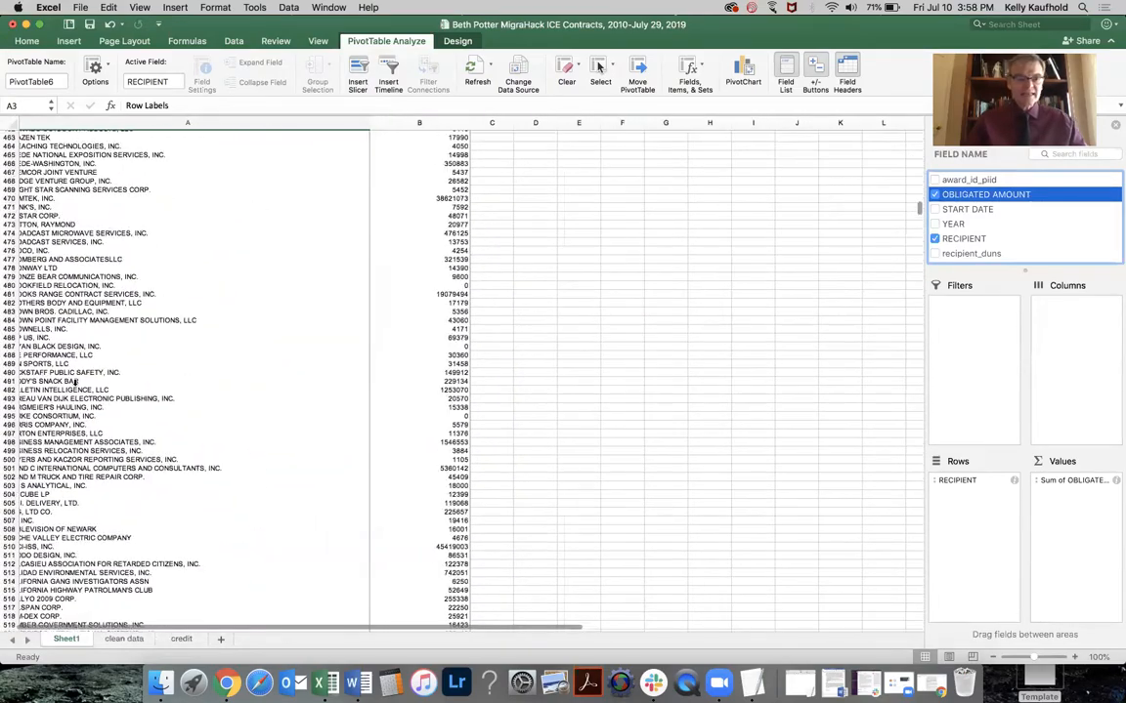
scroll(76, 379, up, 20)
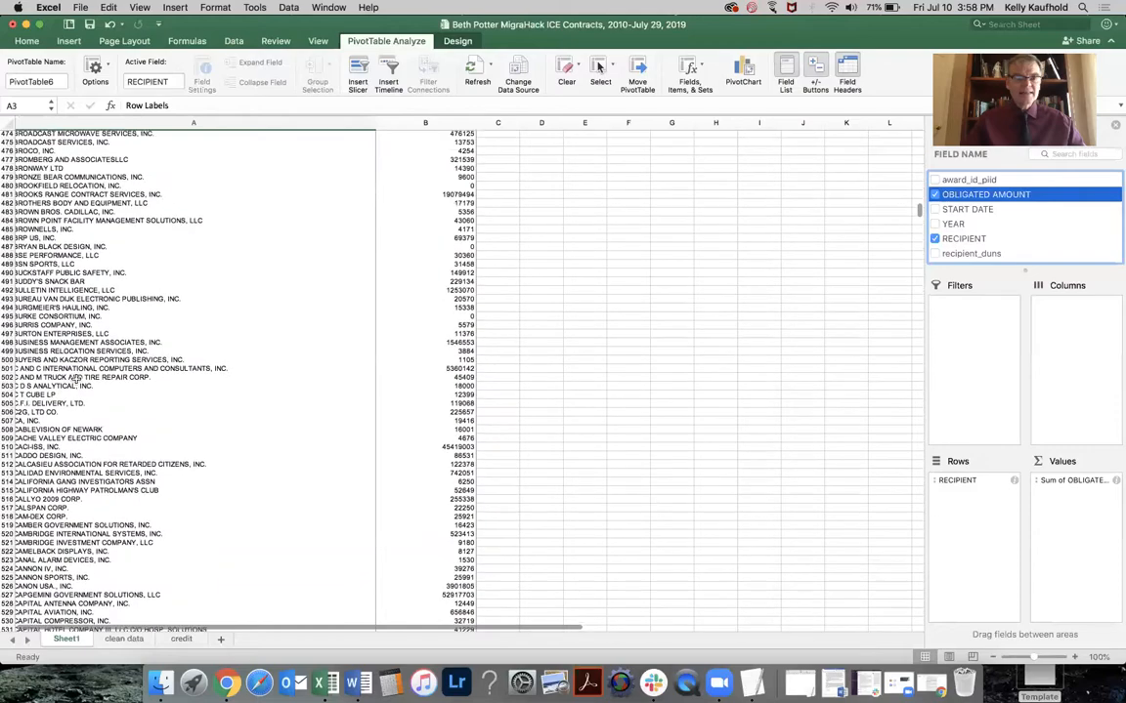
scroll(75, 377, down, 10)
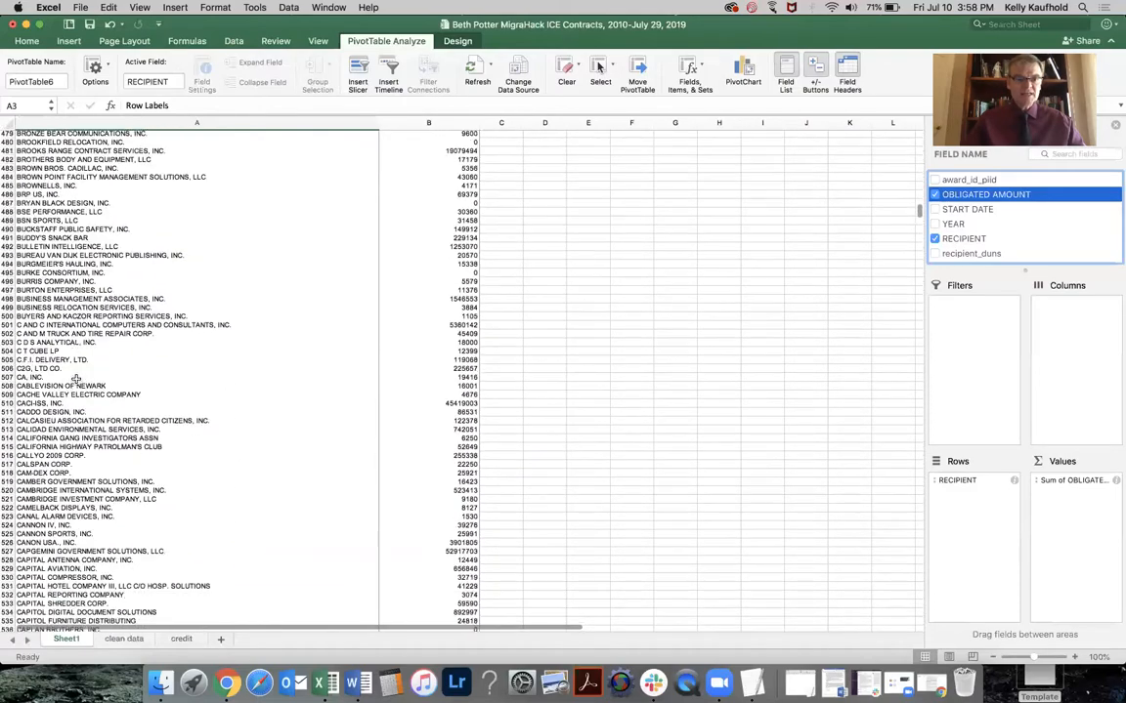
scroll(76, 377, down, 16)
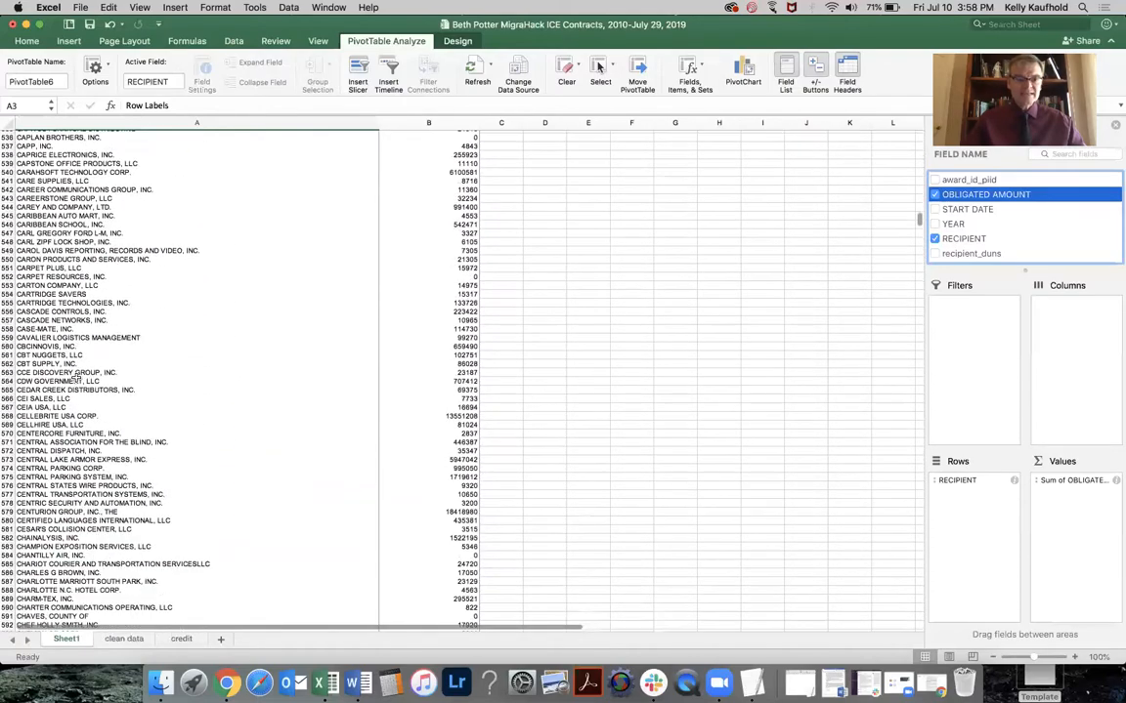
scroll(76, 377, down, 20)
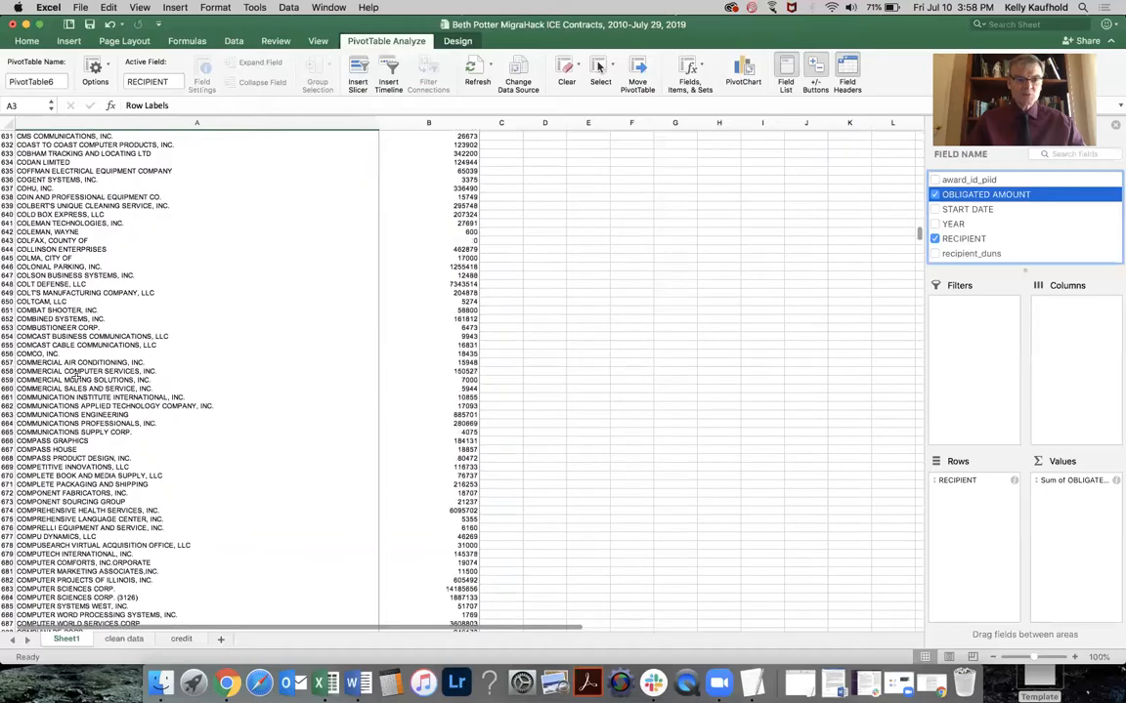
scroll(76, 379, down, 20)
click(29, 532)
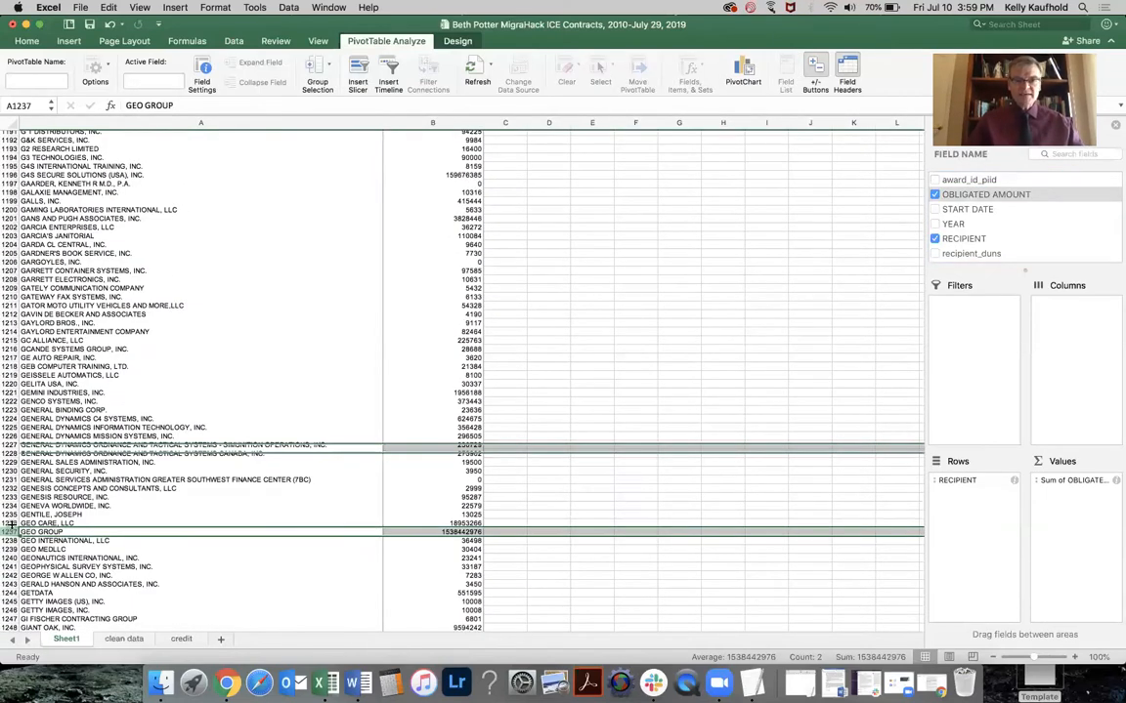
scroll(73, 532, down, 5)
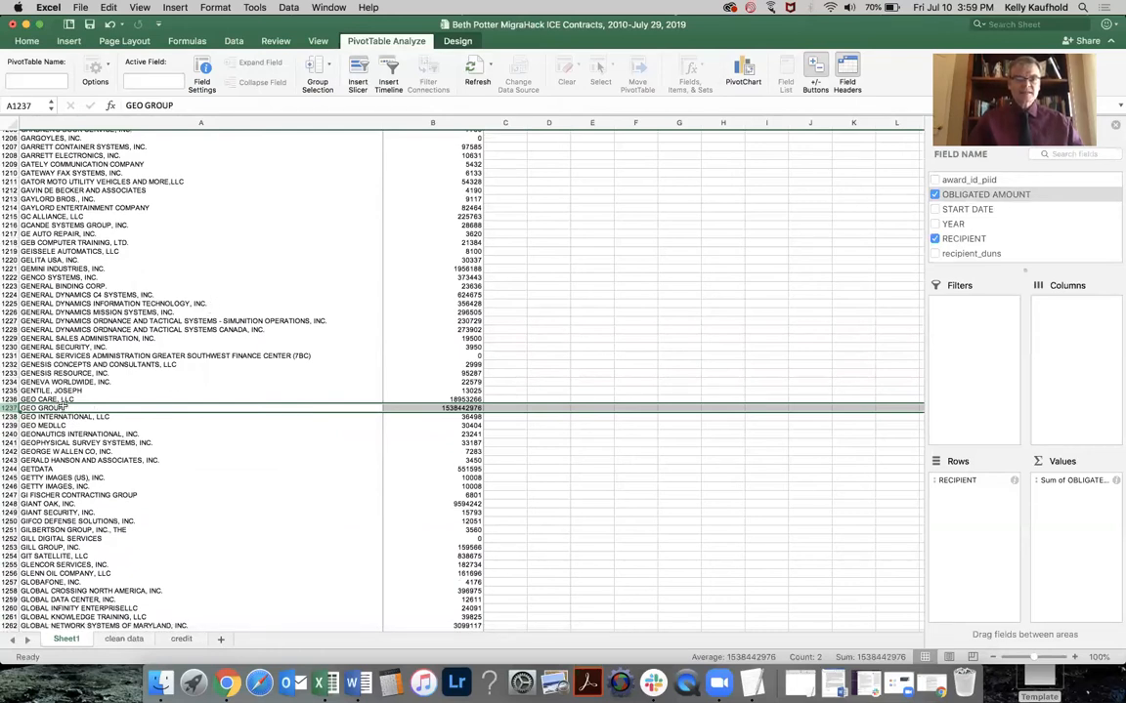
click(135, 268)
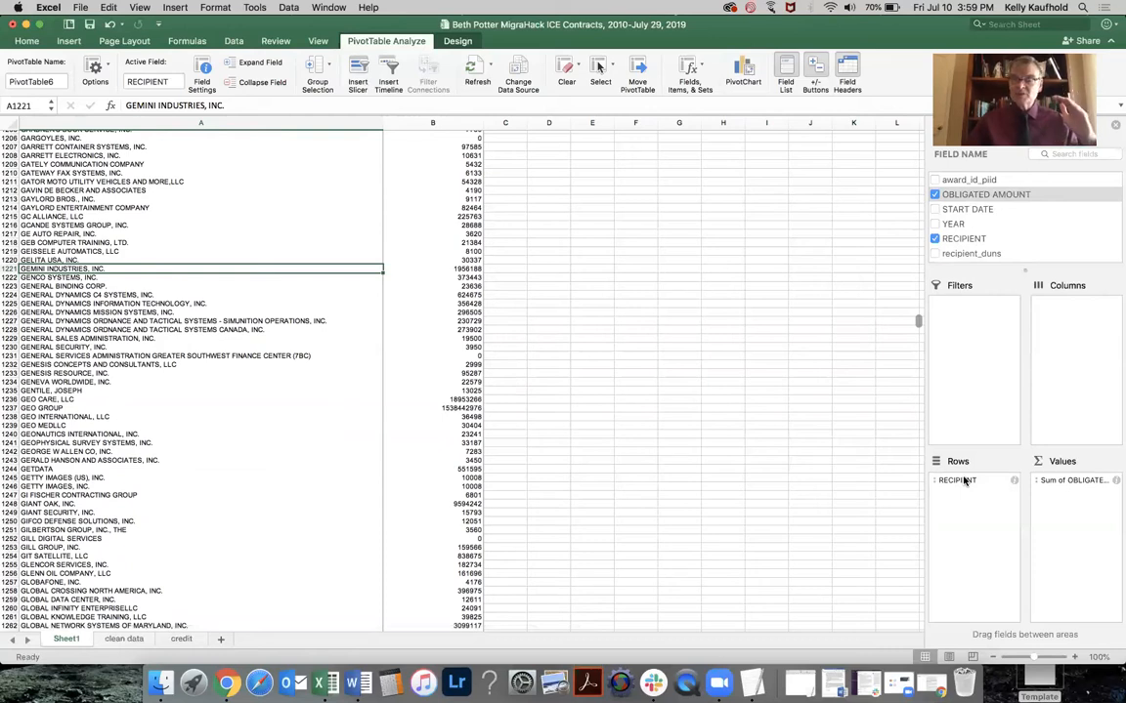
Step: Review the subtotal functions offered for the RECIPIENT row field and close its settings without changes
click(1014, 481)
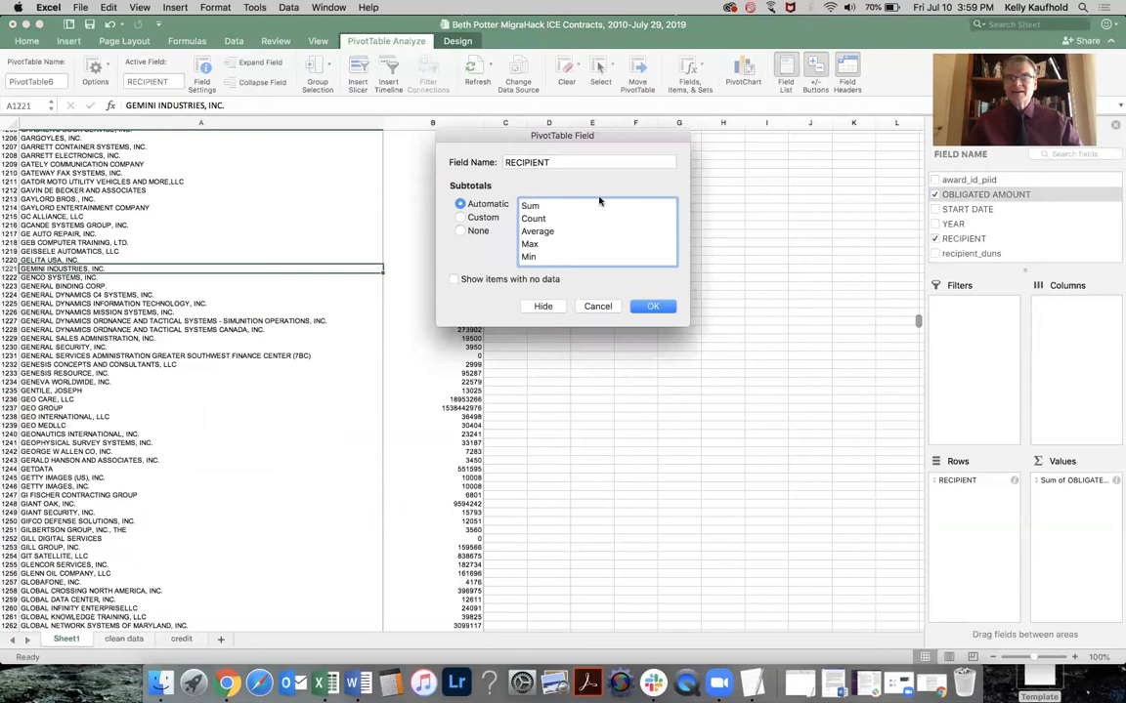
scroll(562, 242, down, 3)
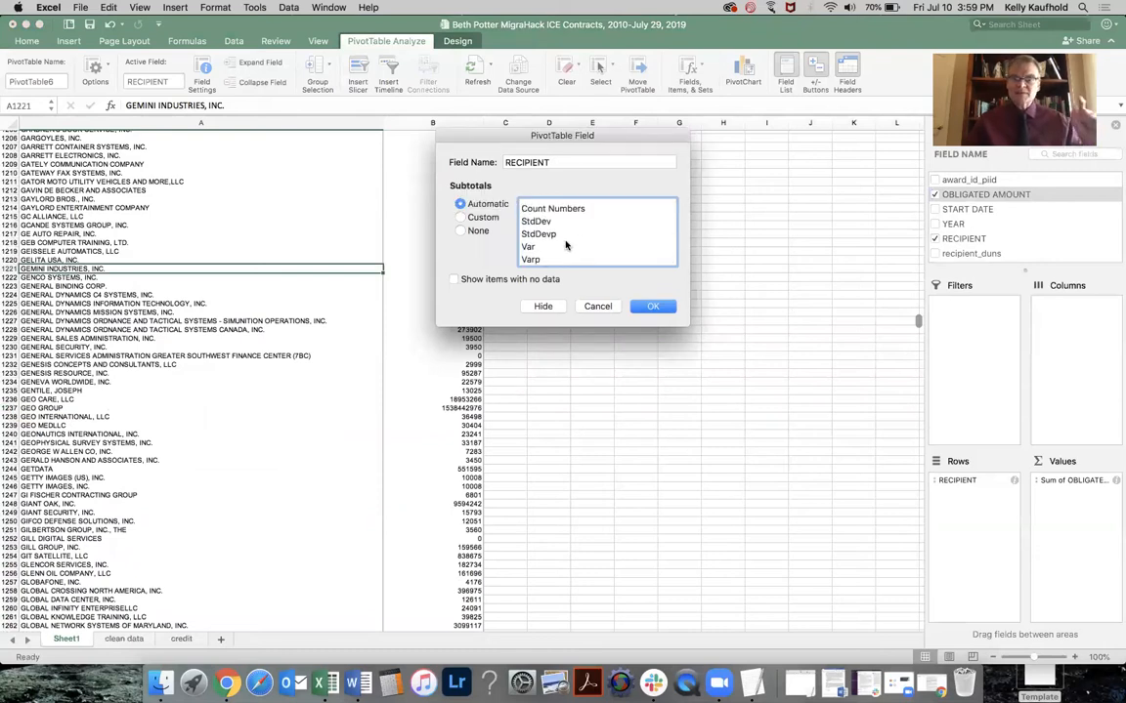
click(597, 307)
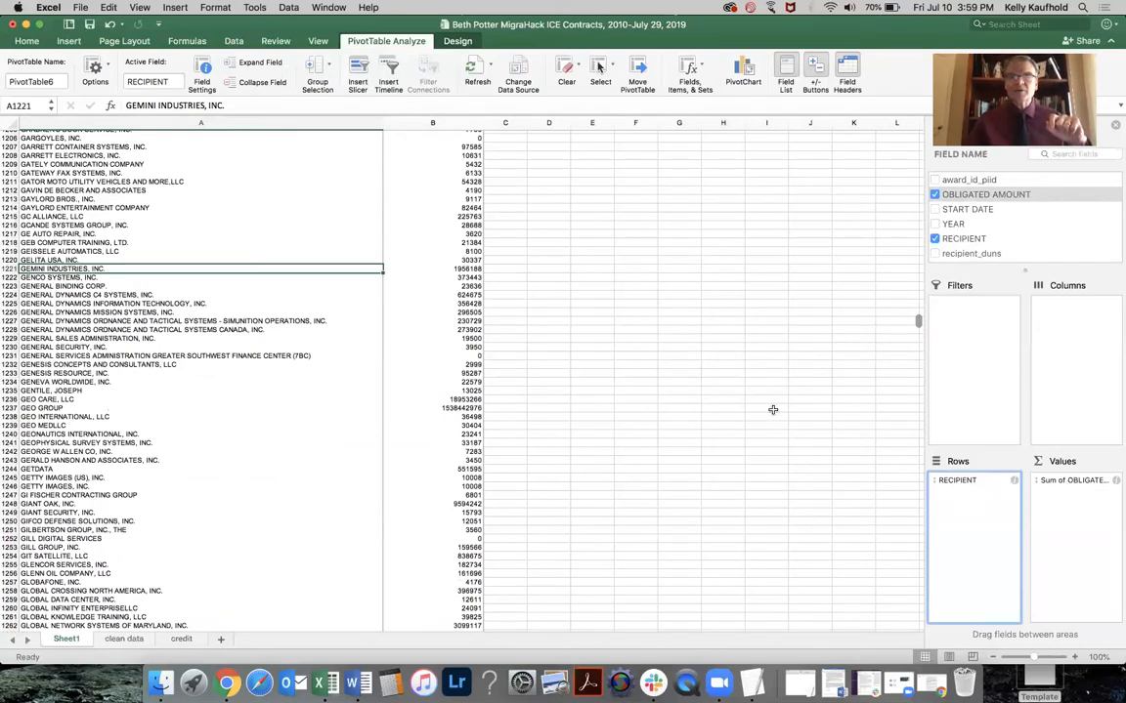
Step: Try to sort the PivotTable's obligated amount column as a regular column by values, Largest to Smallest
scroll(350, 232, up, 20)
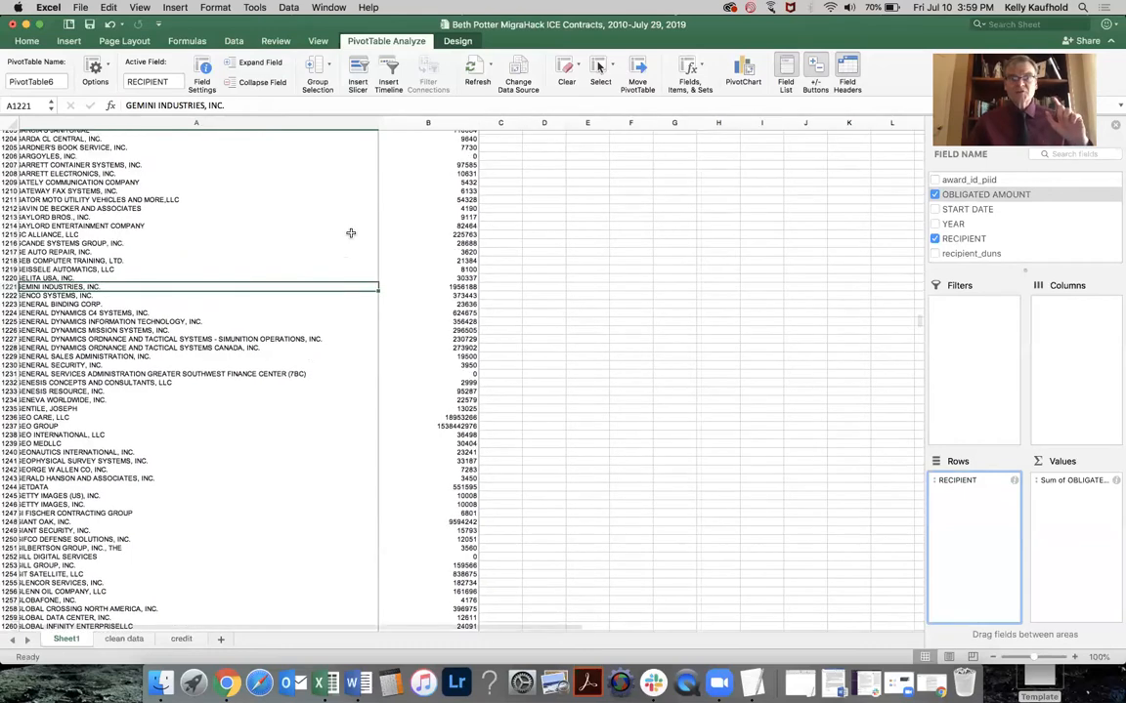
scroll(350, 233, up, 20)
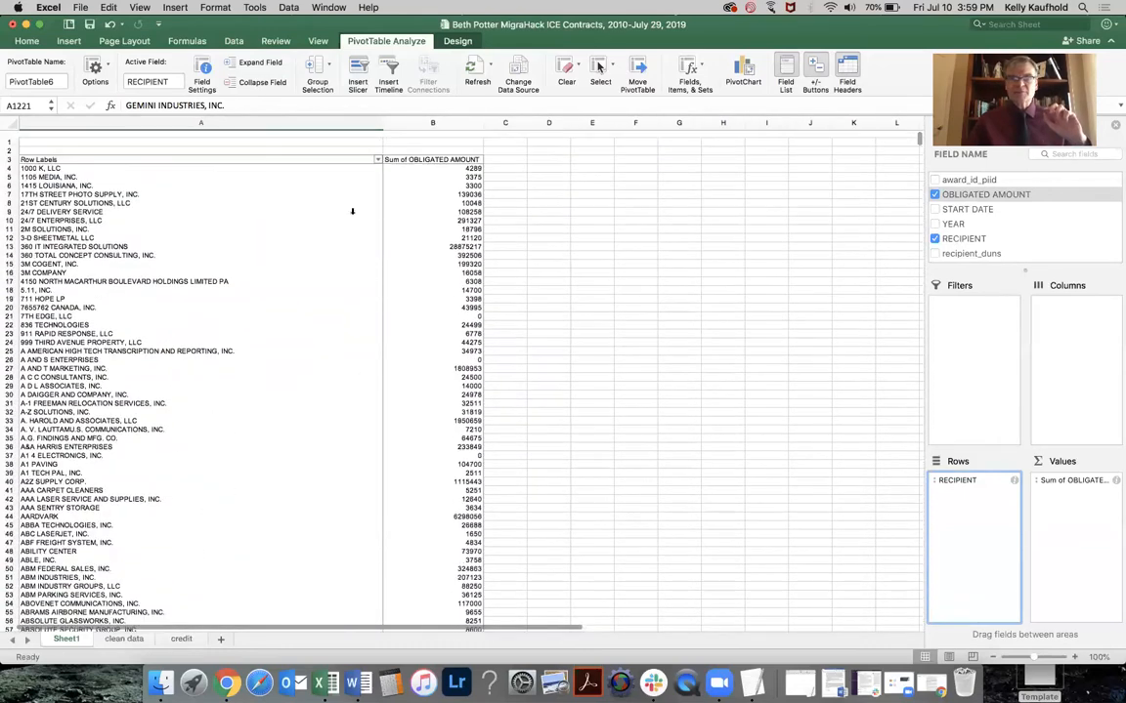
click(442, 125)
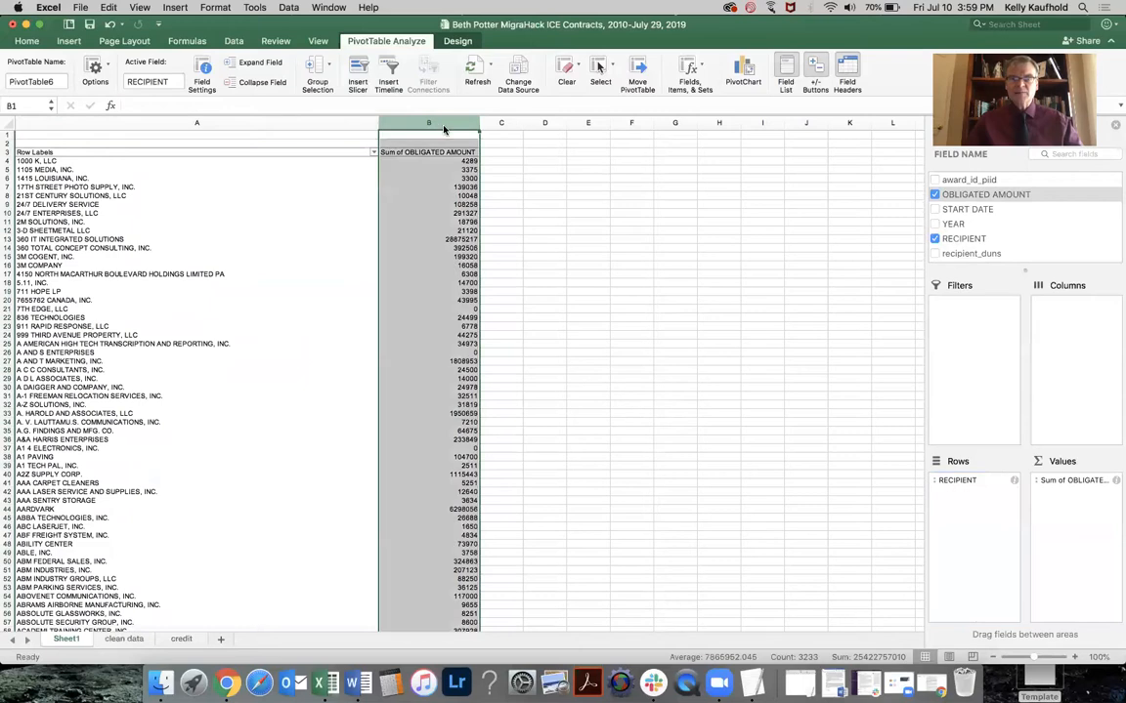
right_click(442, 127)
right_click(443, 127)
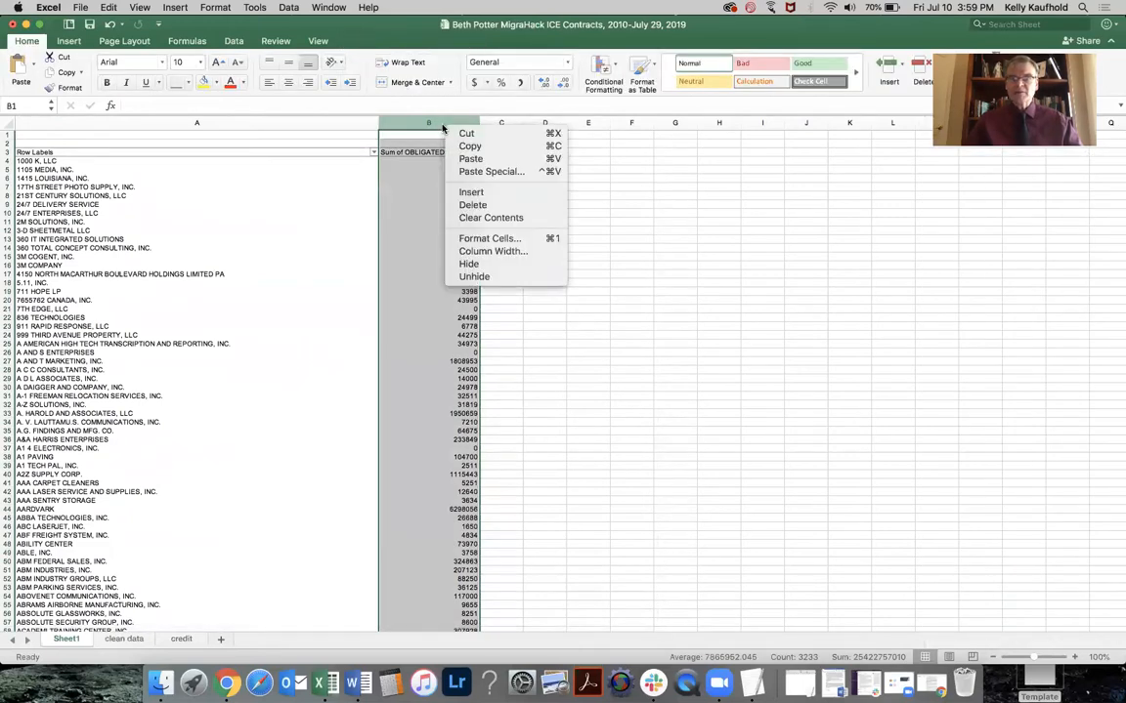
click(414, 211)
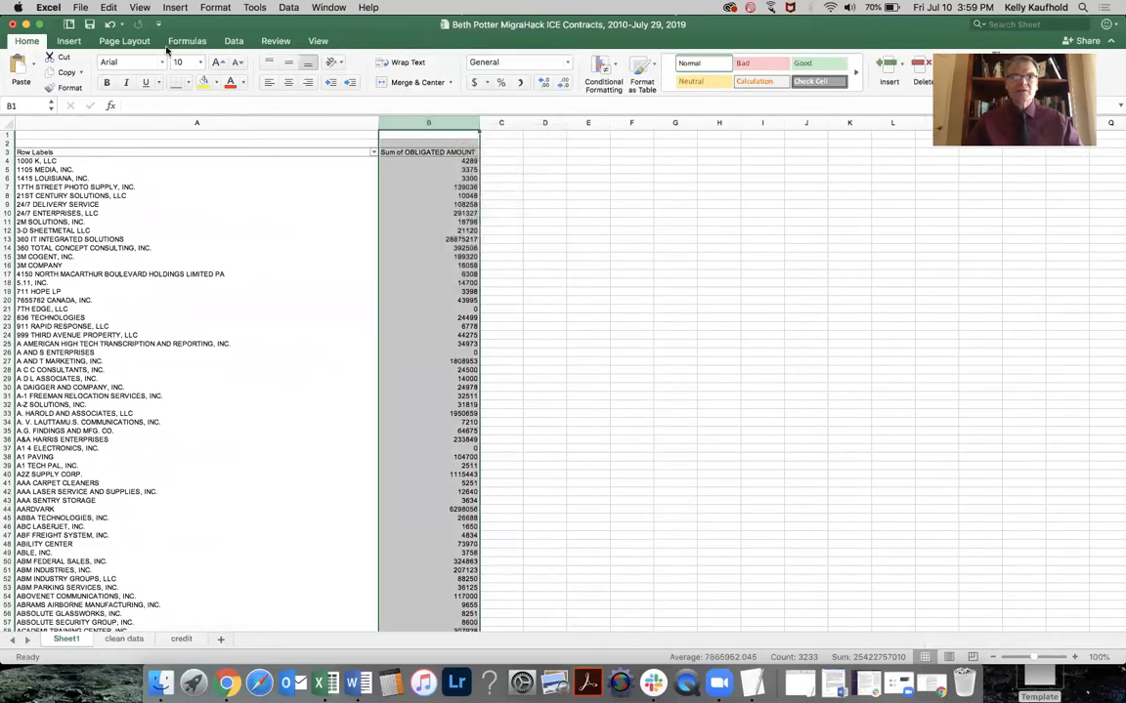
click(234, 41)
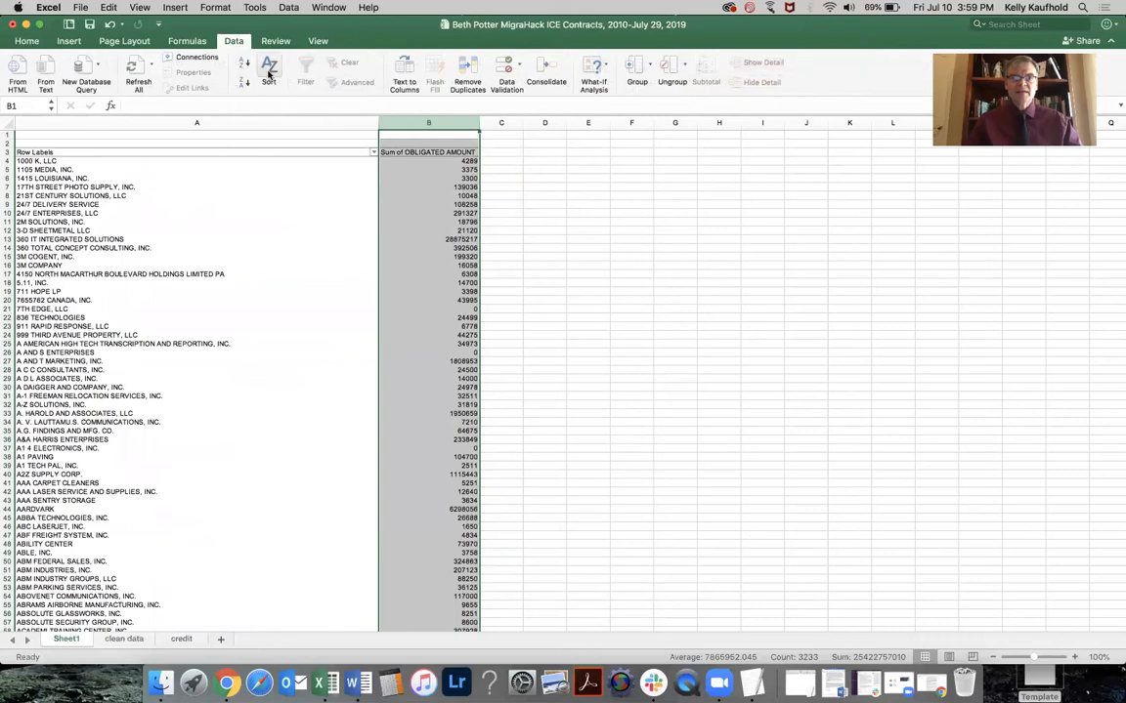
click(249, 64)
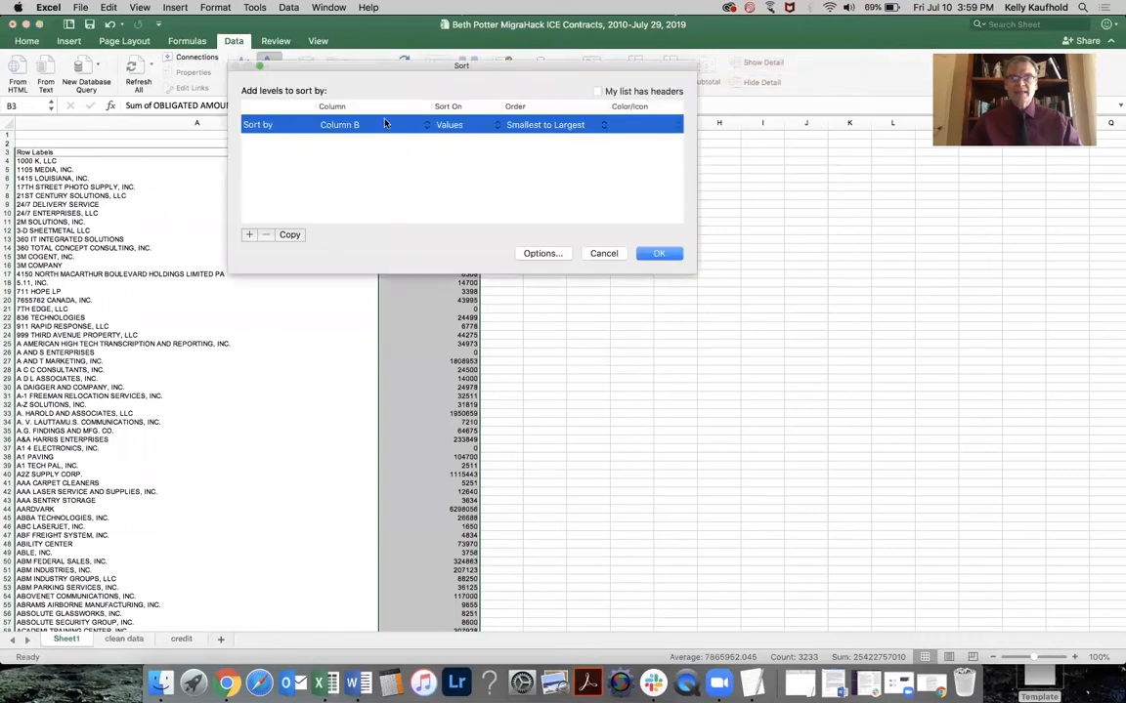
click(583, 125)
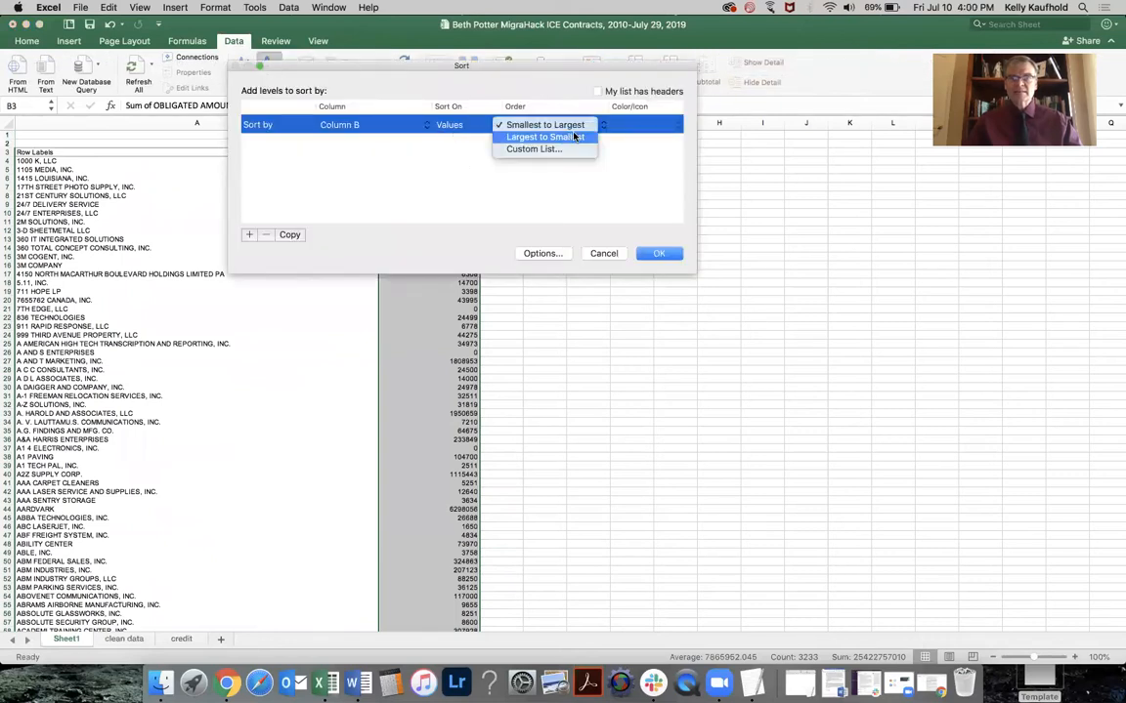
click(576, 136)
click(659, 254)
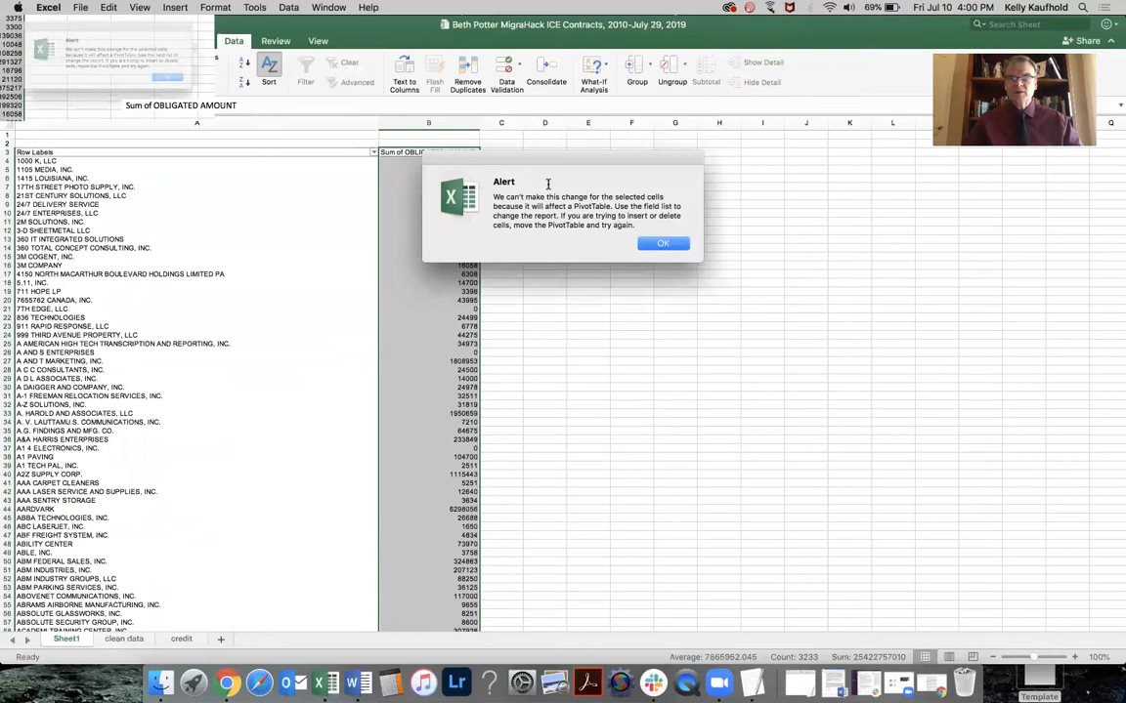
click(643, 244)
click(422, 230)
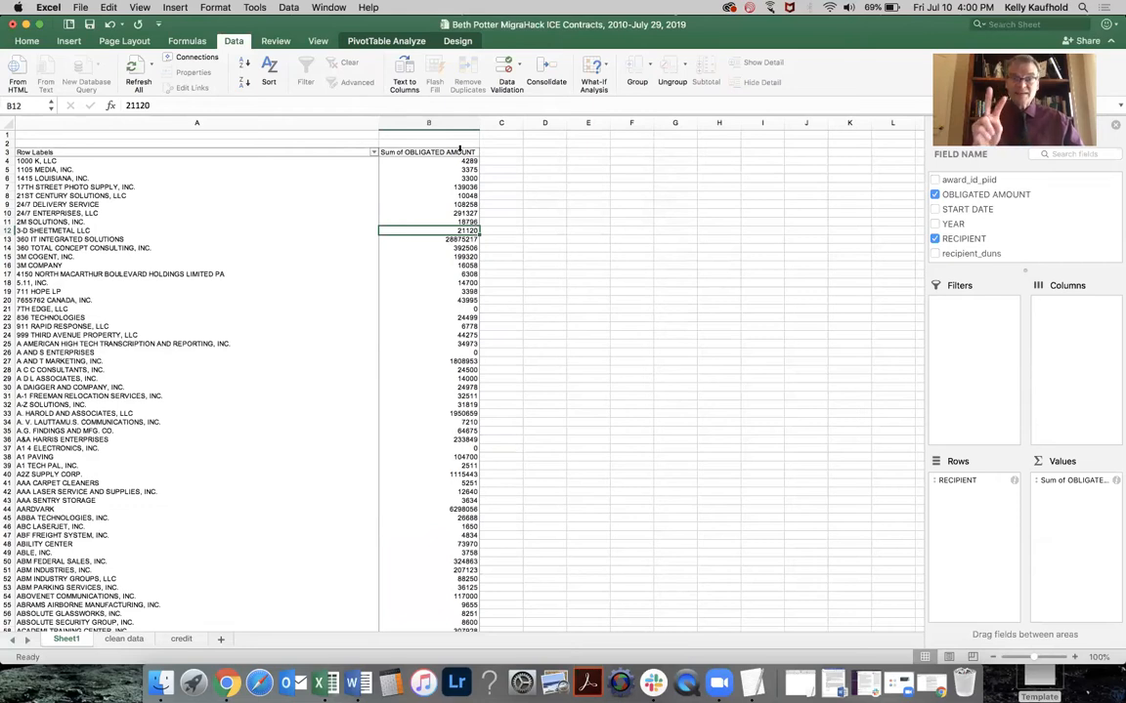
Step: Sort the PivotTable's recipients in descending order by Sum of OBLIGATED AMOUNT and select the GEO GROUP row
click(373, 153)
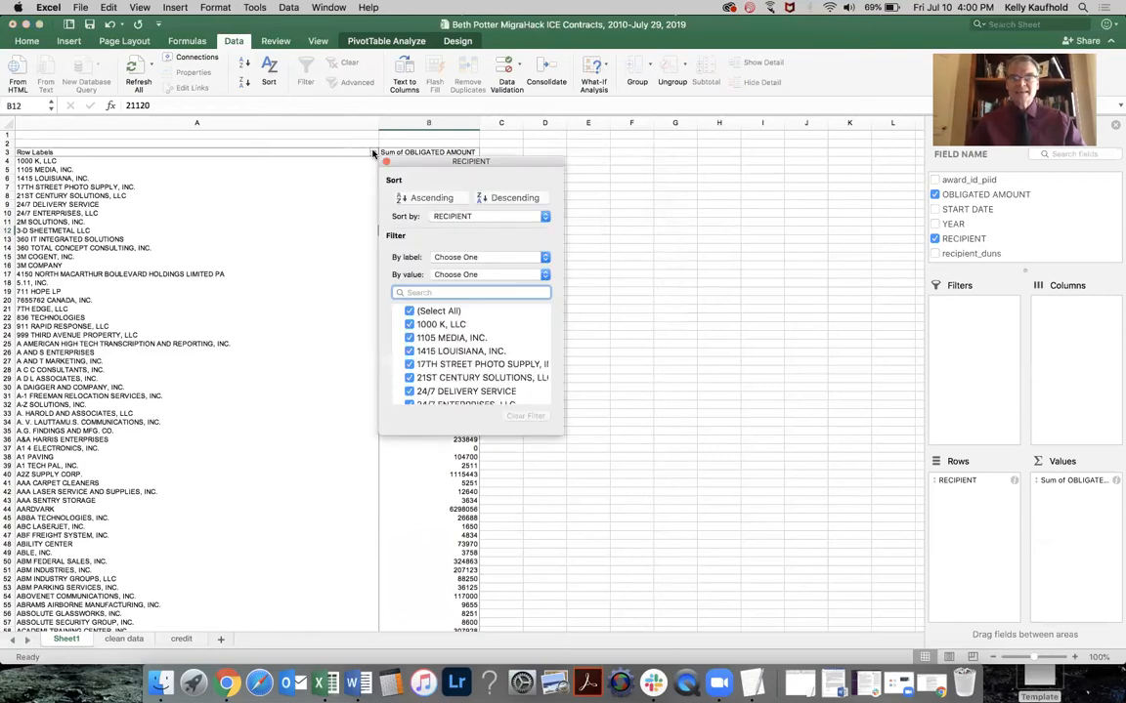
click(448, 216)
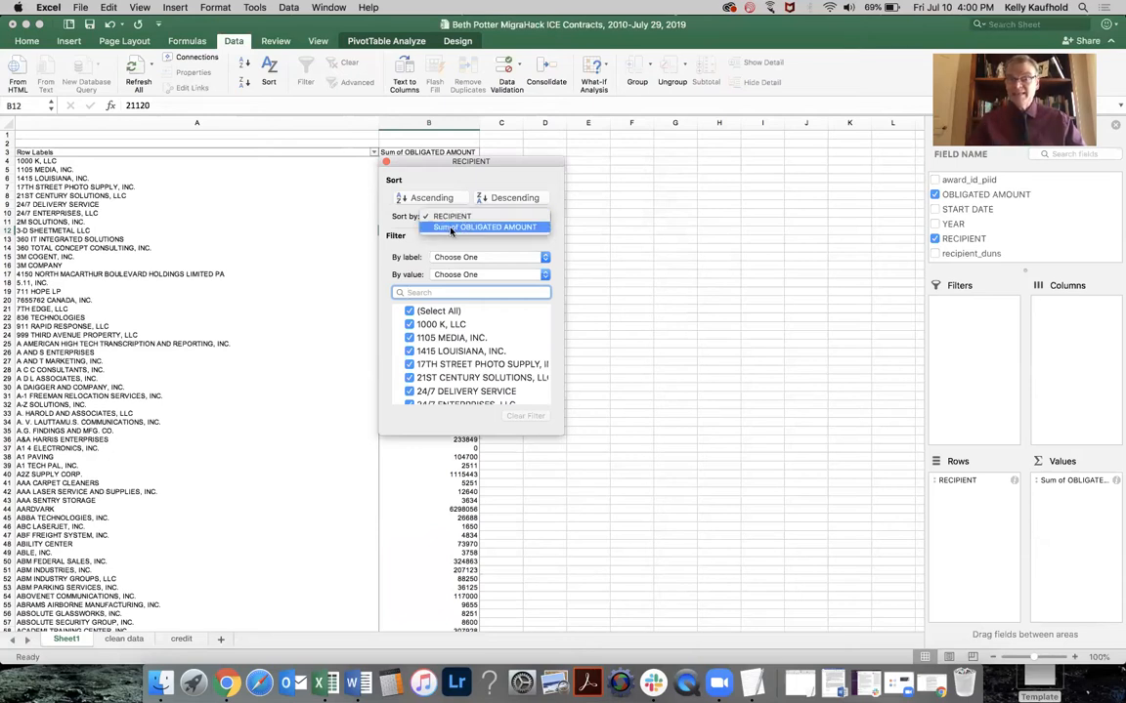
click(451, 228)
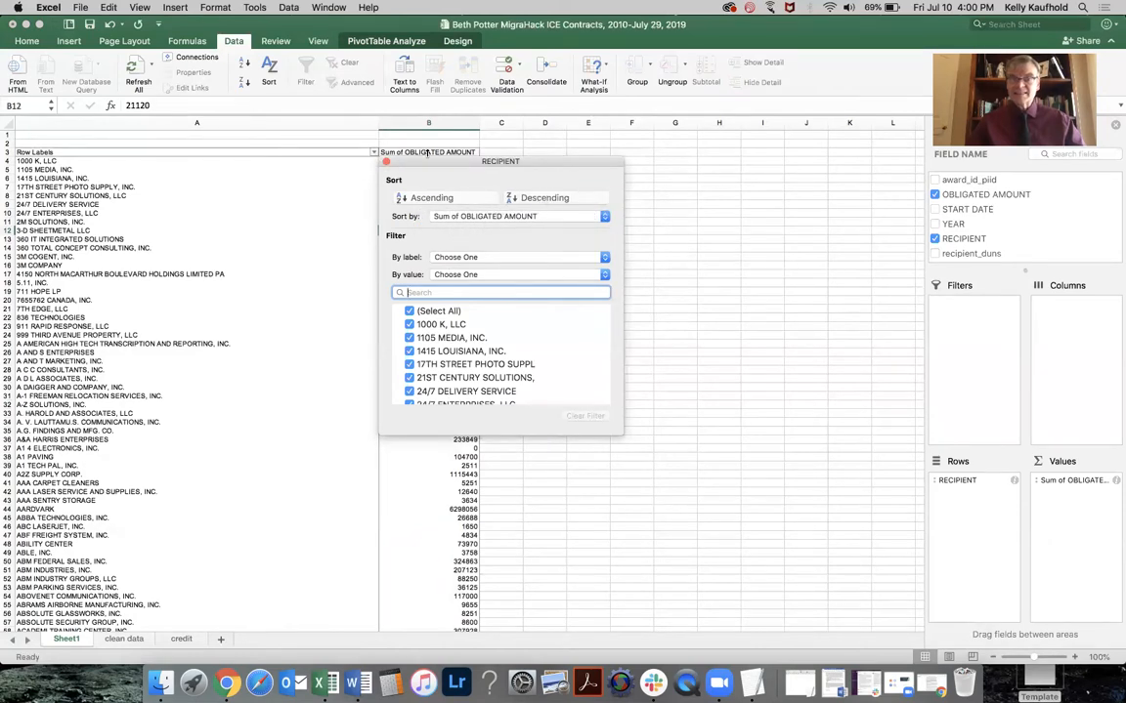
click(372, 153)
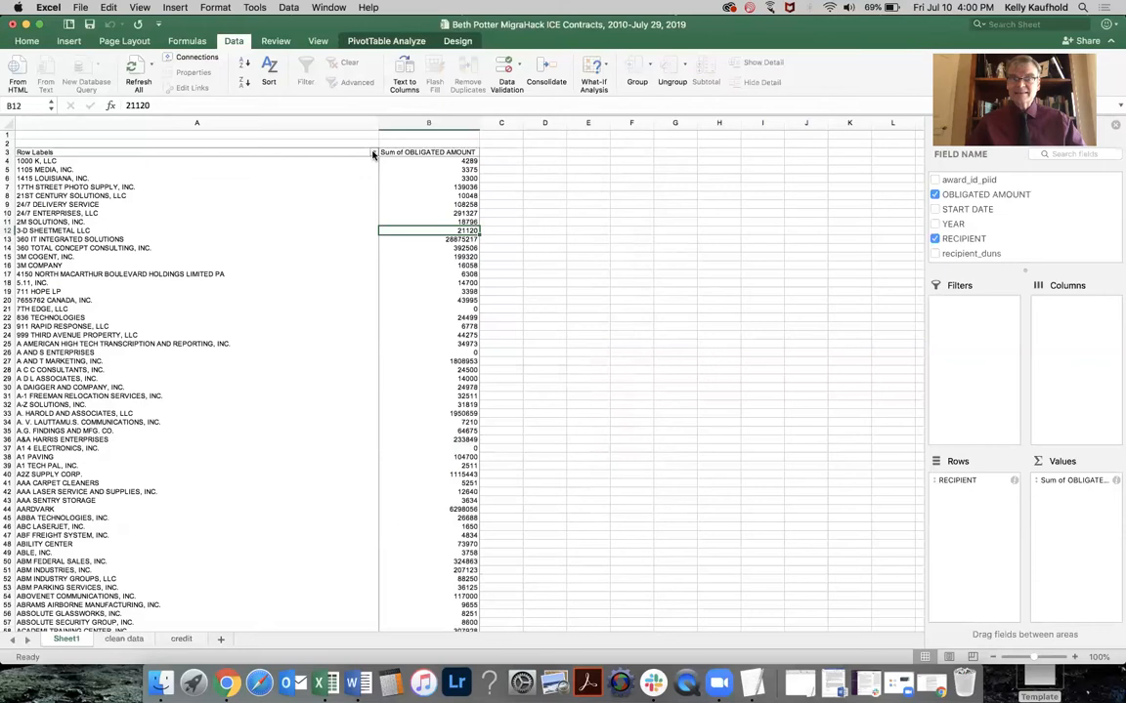
click(372, 153)
click(447, 217)
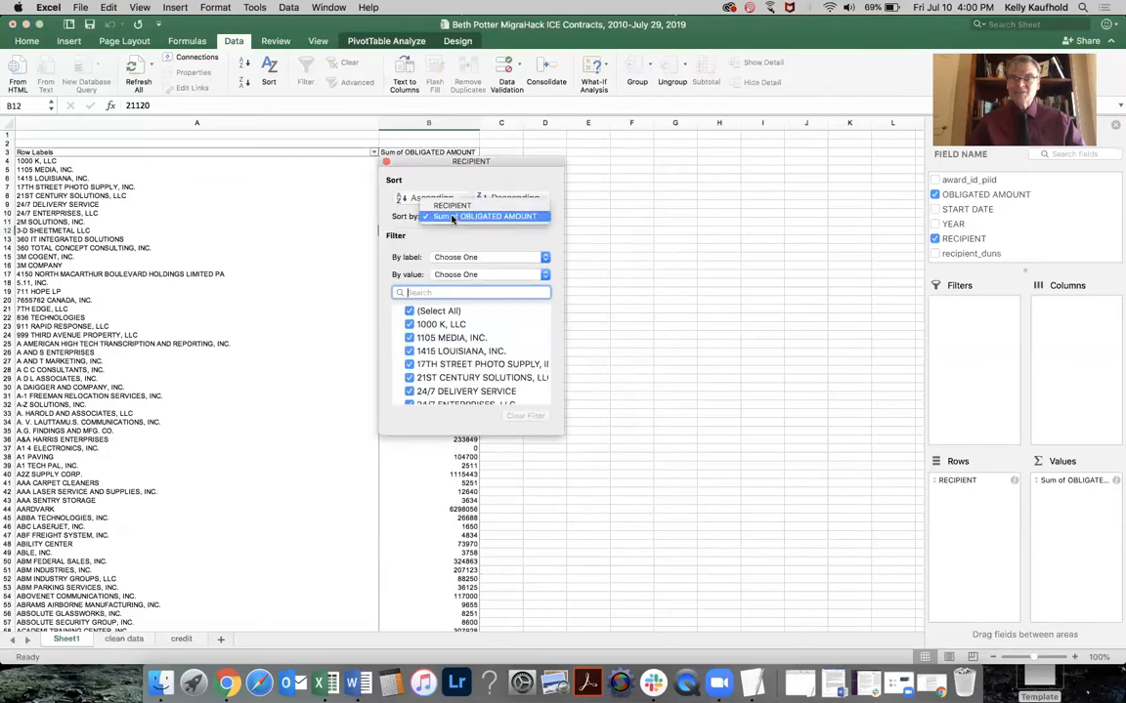
click(453, 217)
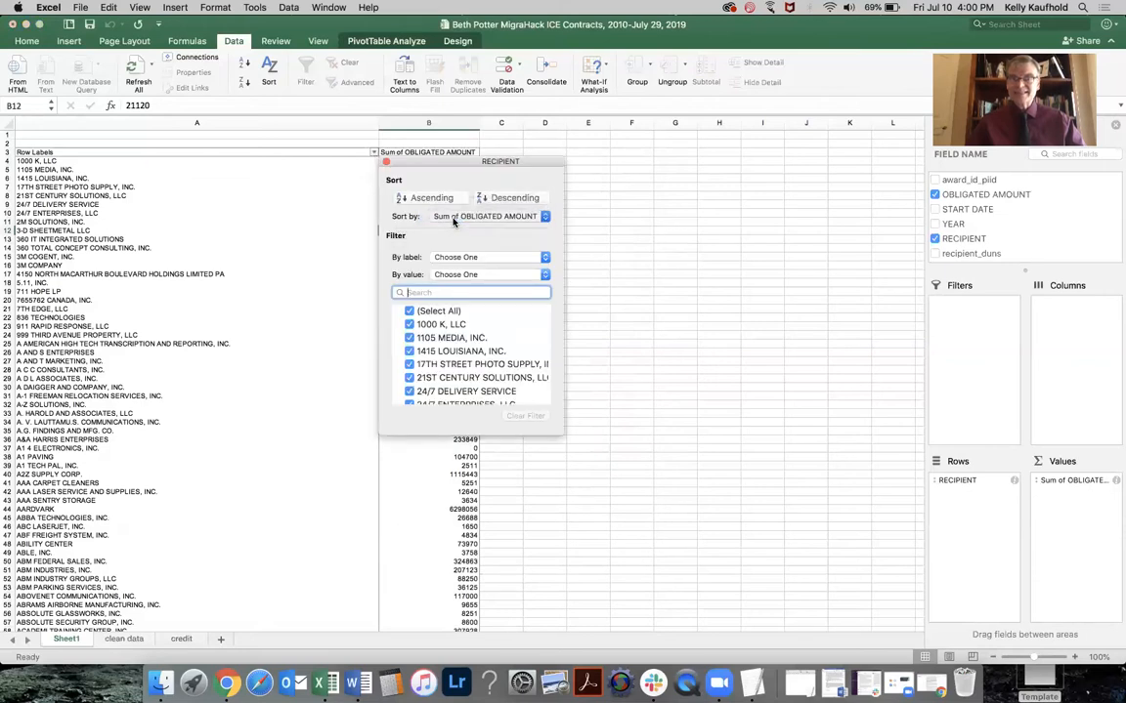
click(543, 198)
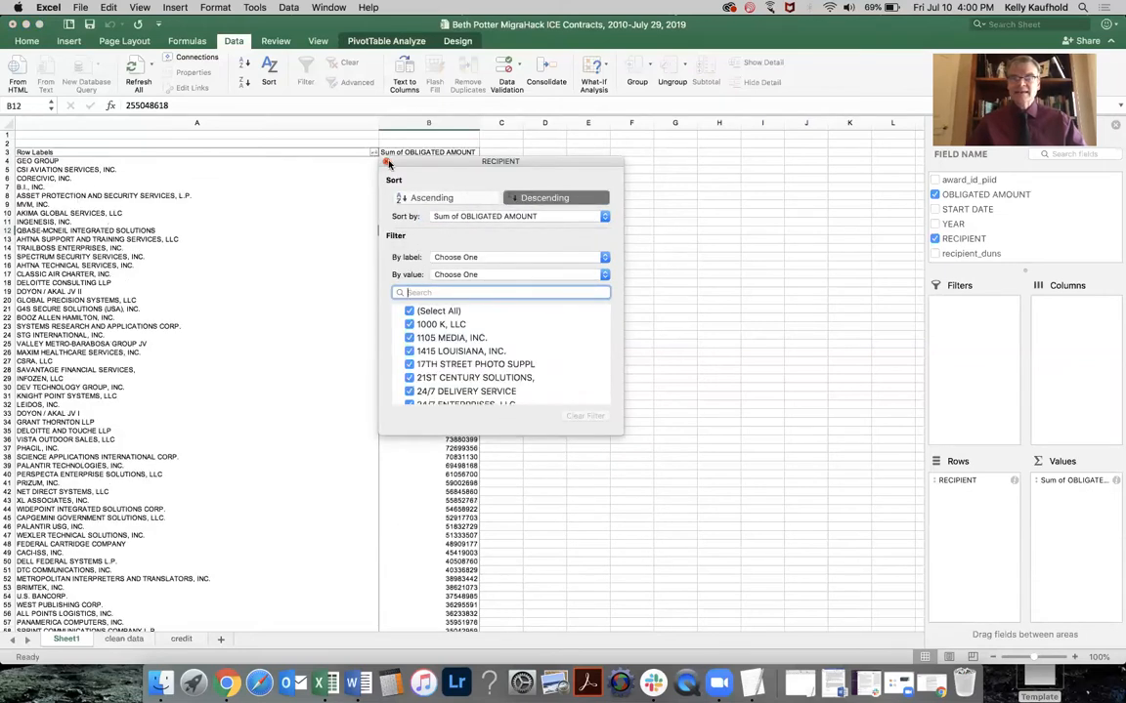
click(387, 162)
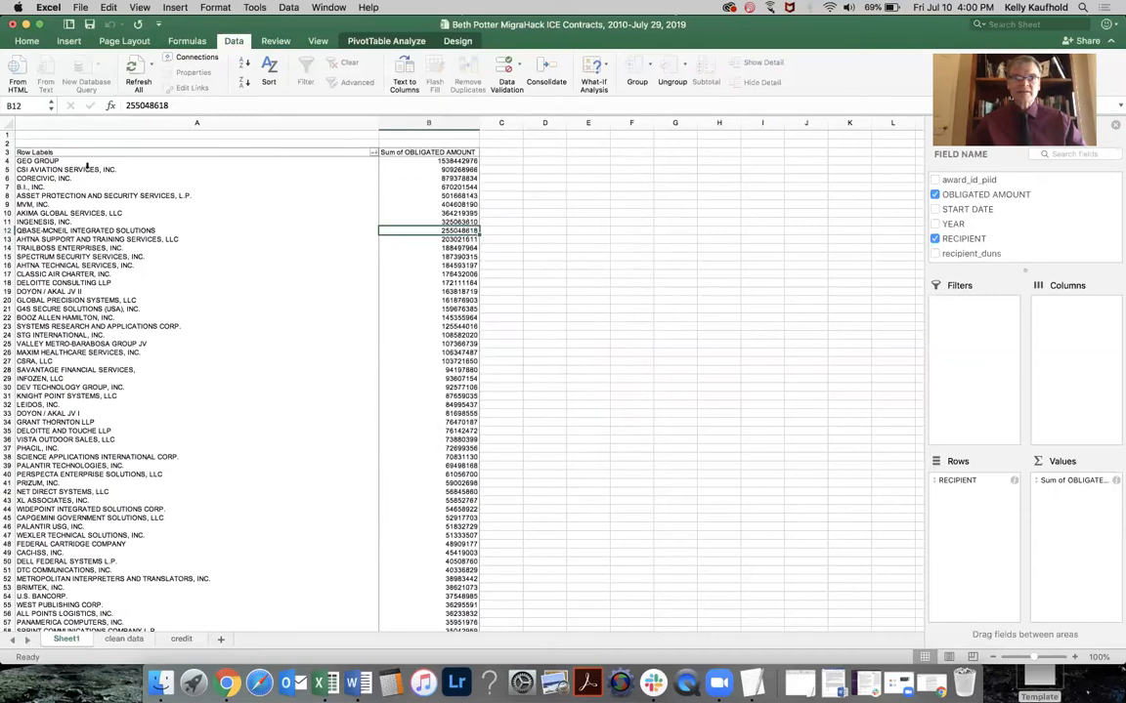
click(30, 161)
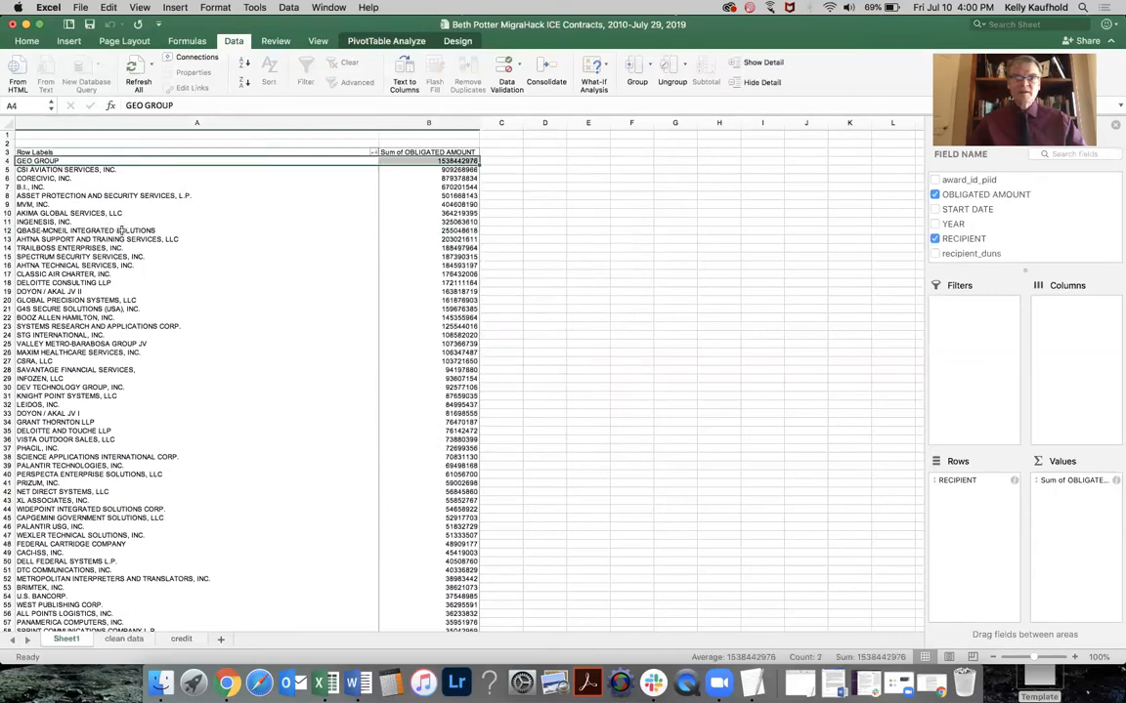
scroll(187, 308, down, 1)
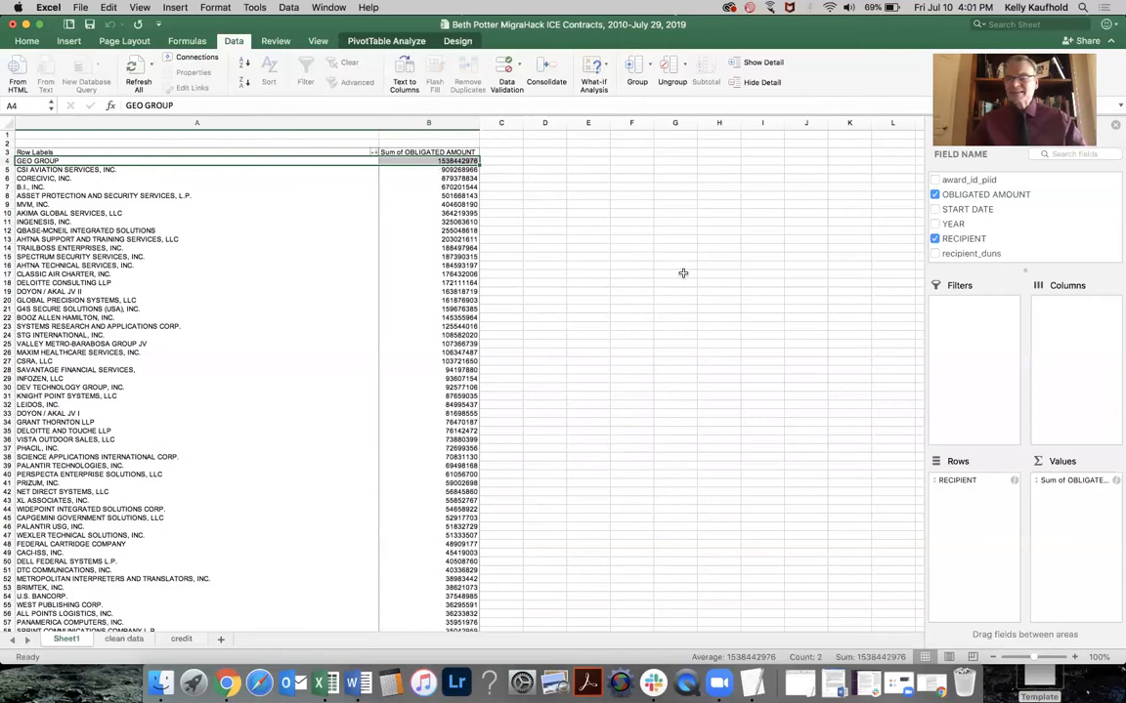
Step: Replace RECIPIENT with YEAR in the PivotTable's Rows area and examine the 2012 and 2014 totals
click(947, 225)
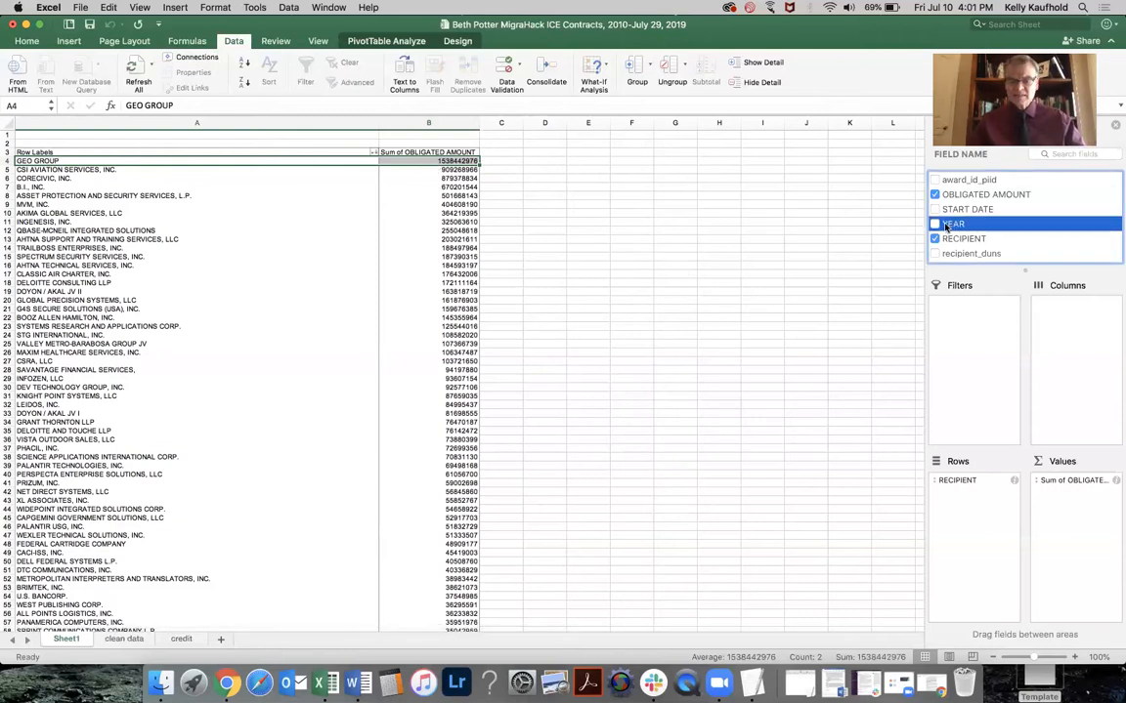
drag(953, 485, 999, 502)
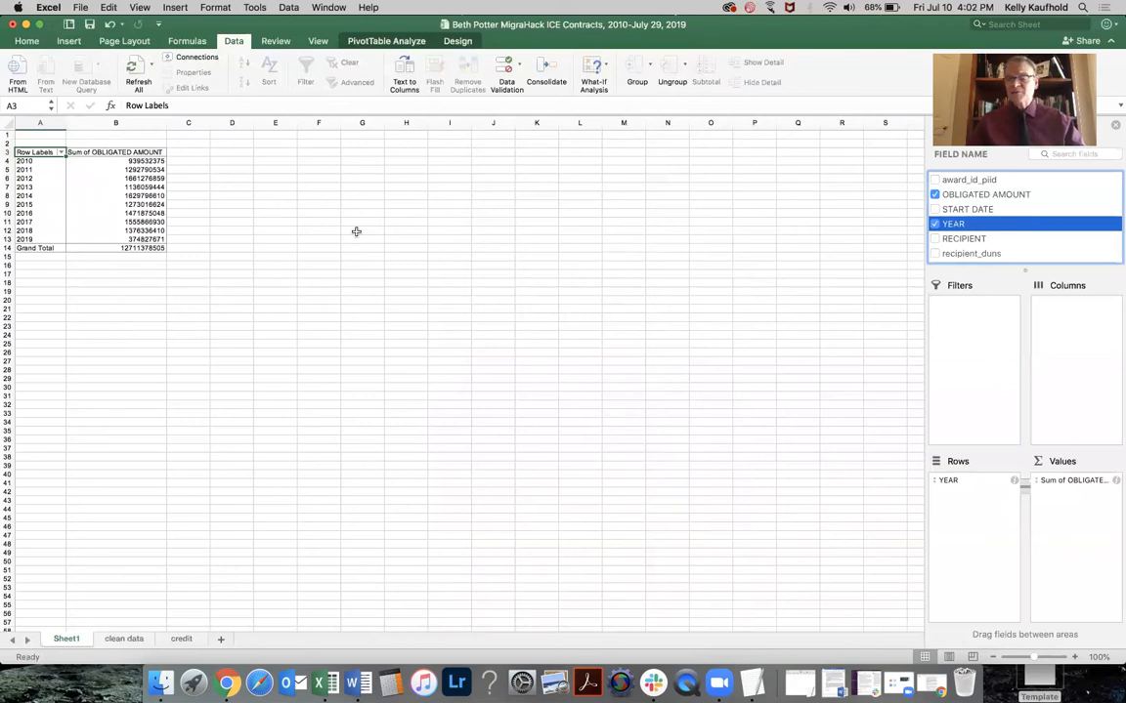
click(144, 222)
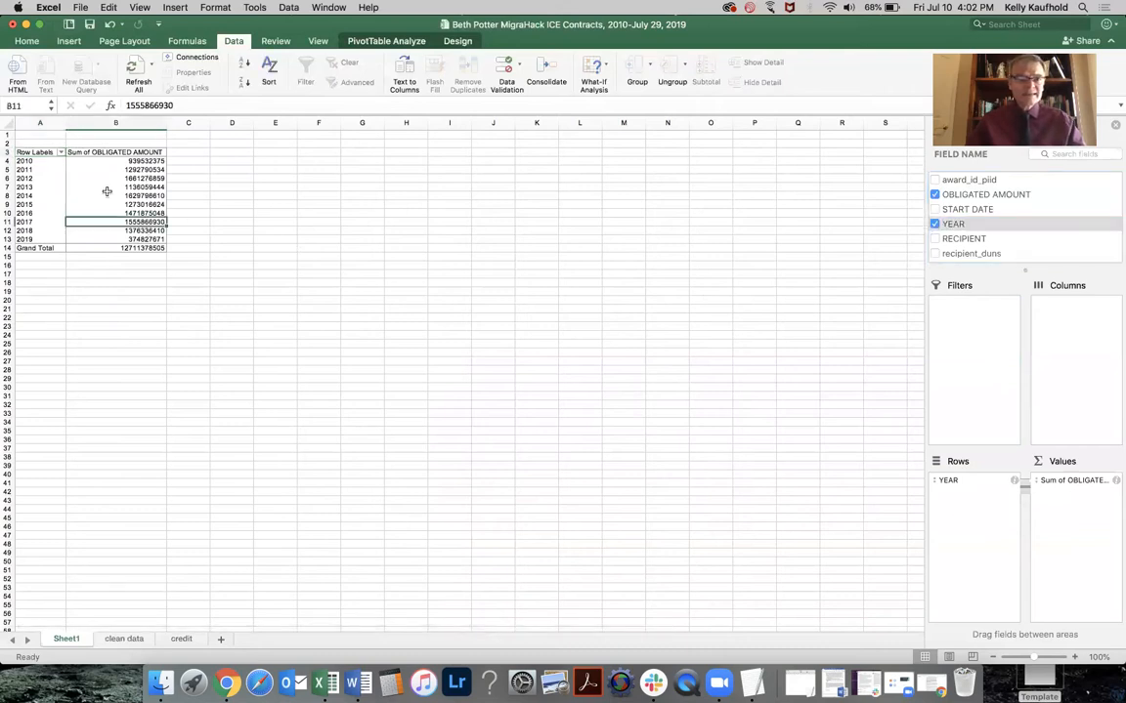
click(16, 179)
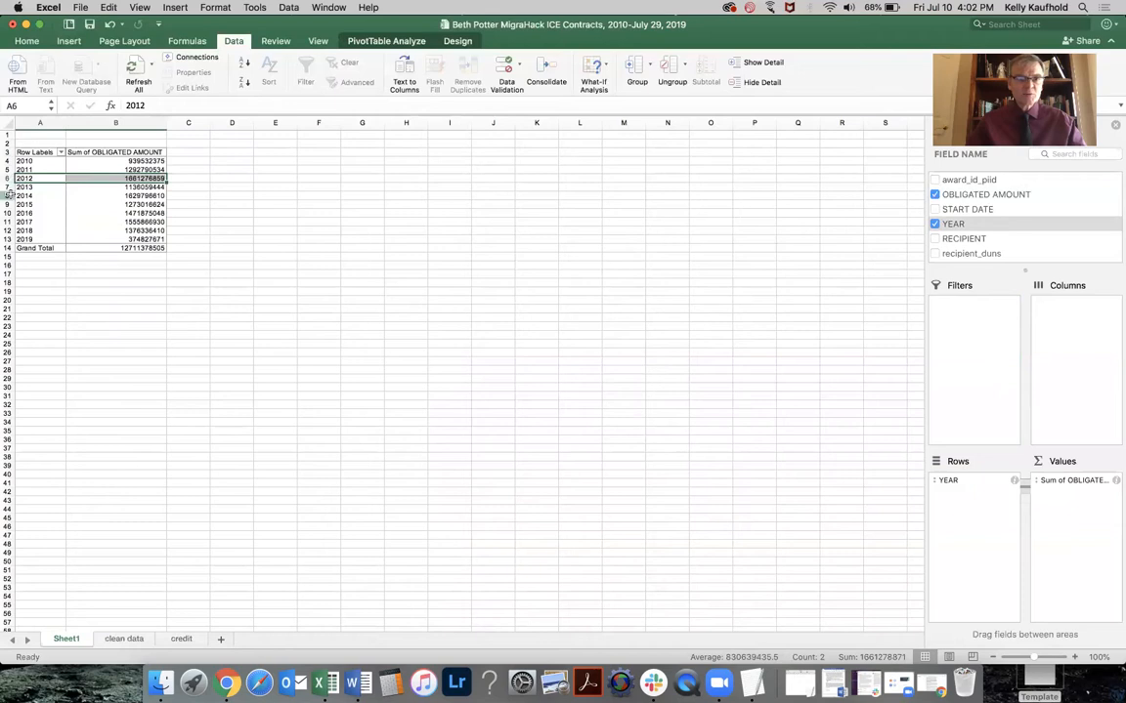
click(7, 196)
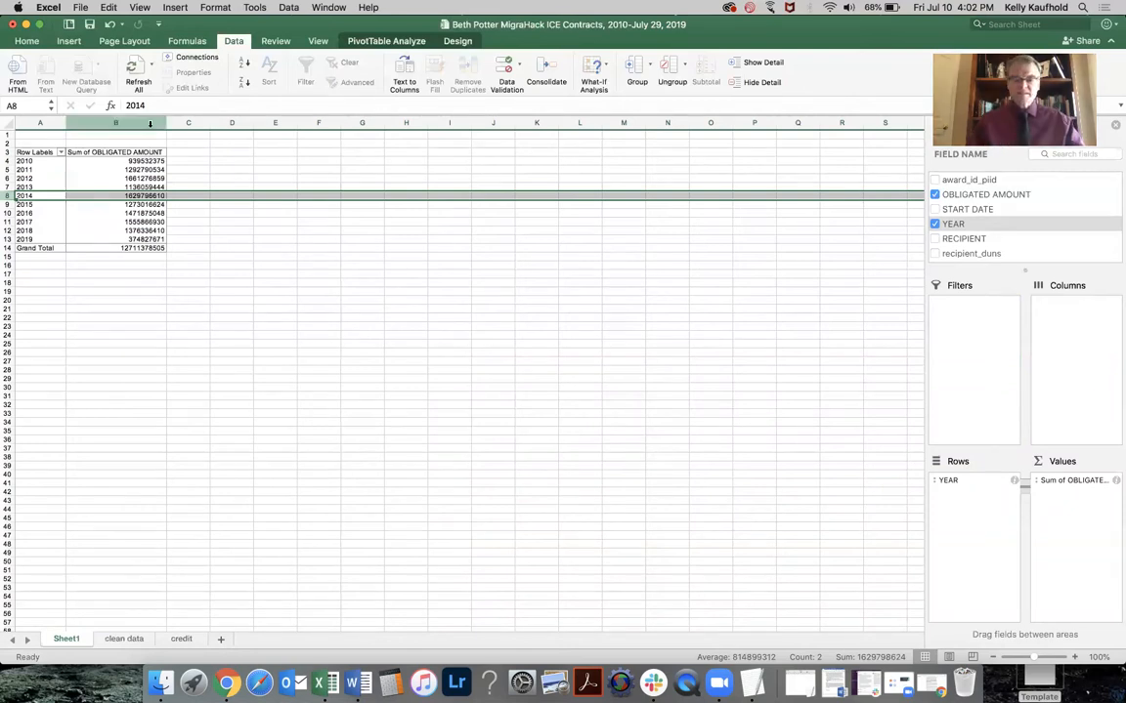
Step: Format the Sum of OBLIGATED AMOUNT column as Number with 2 decimal places and a 1000 separator
click(151, 126)
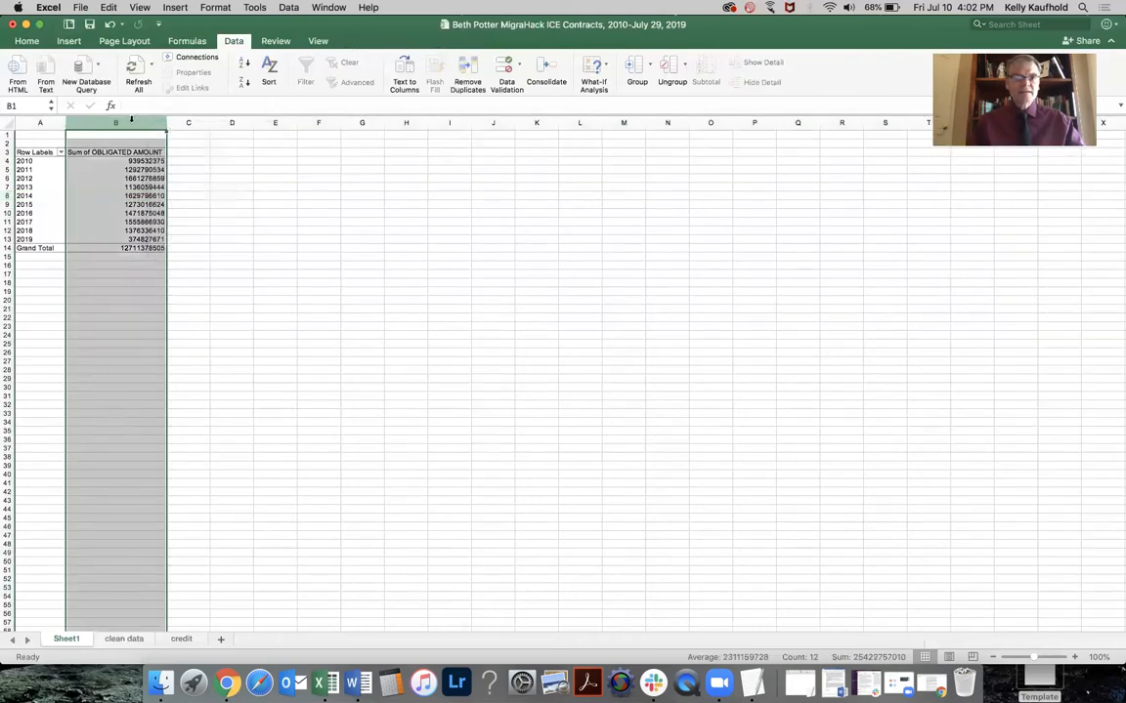
right_click(132, 124)
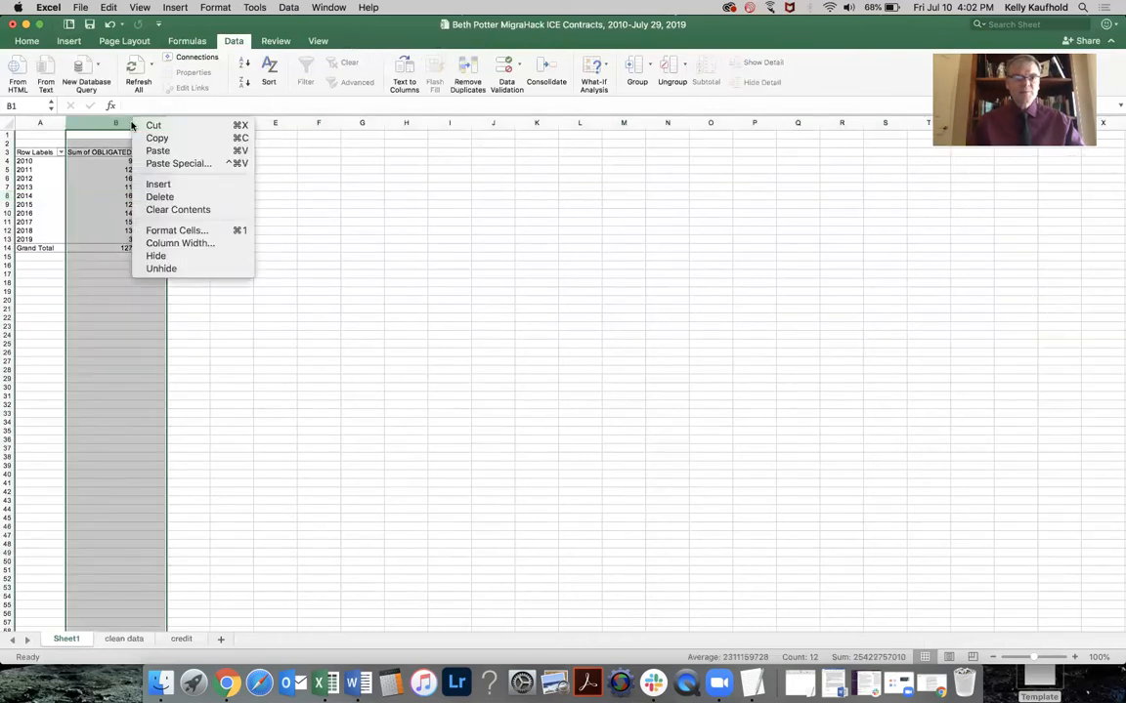
click(176, 232)
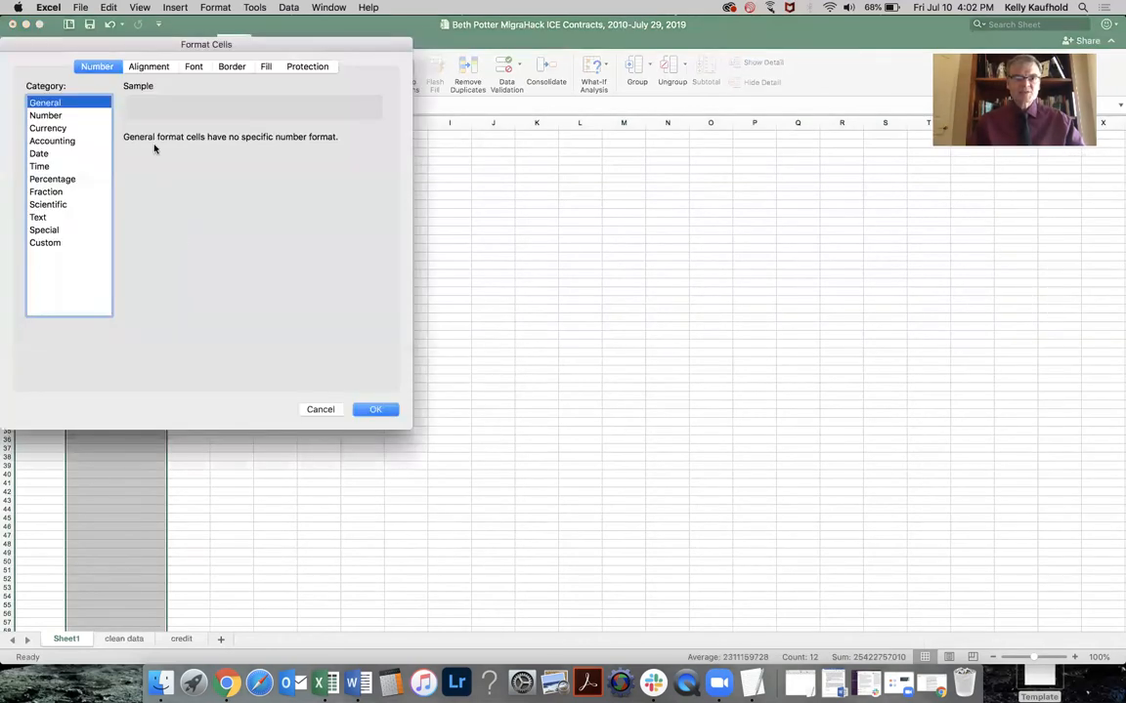
click(51, 116)
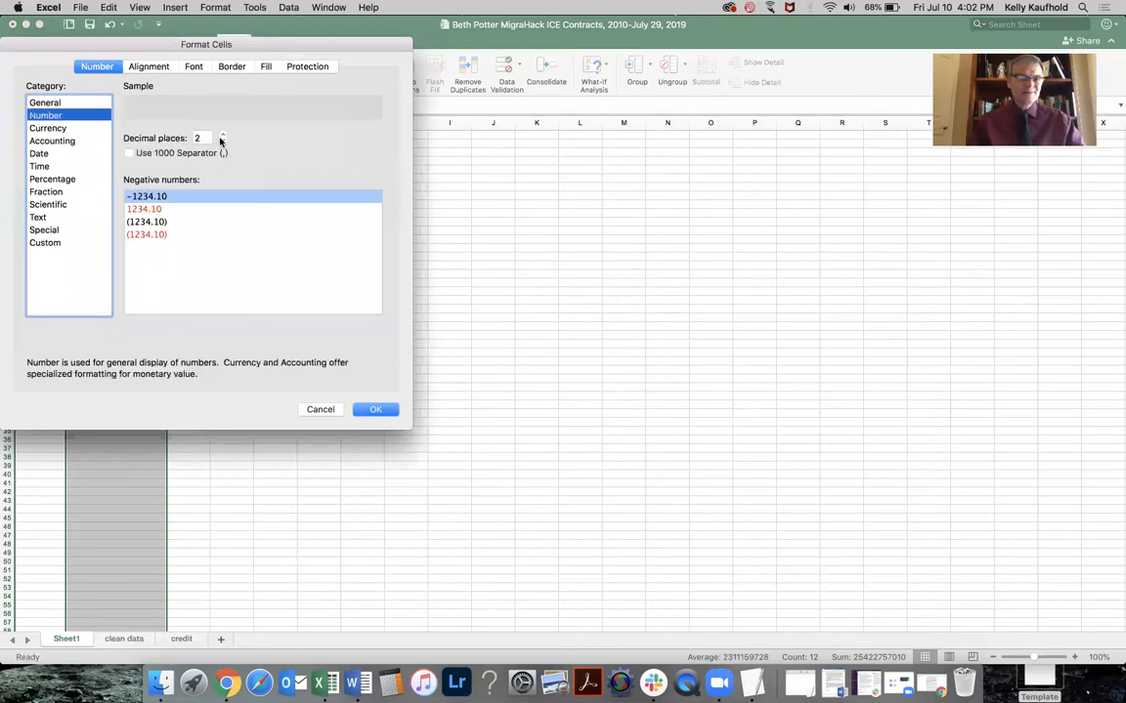
click(128, 154)
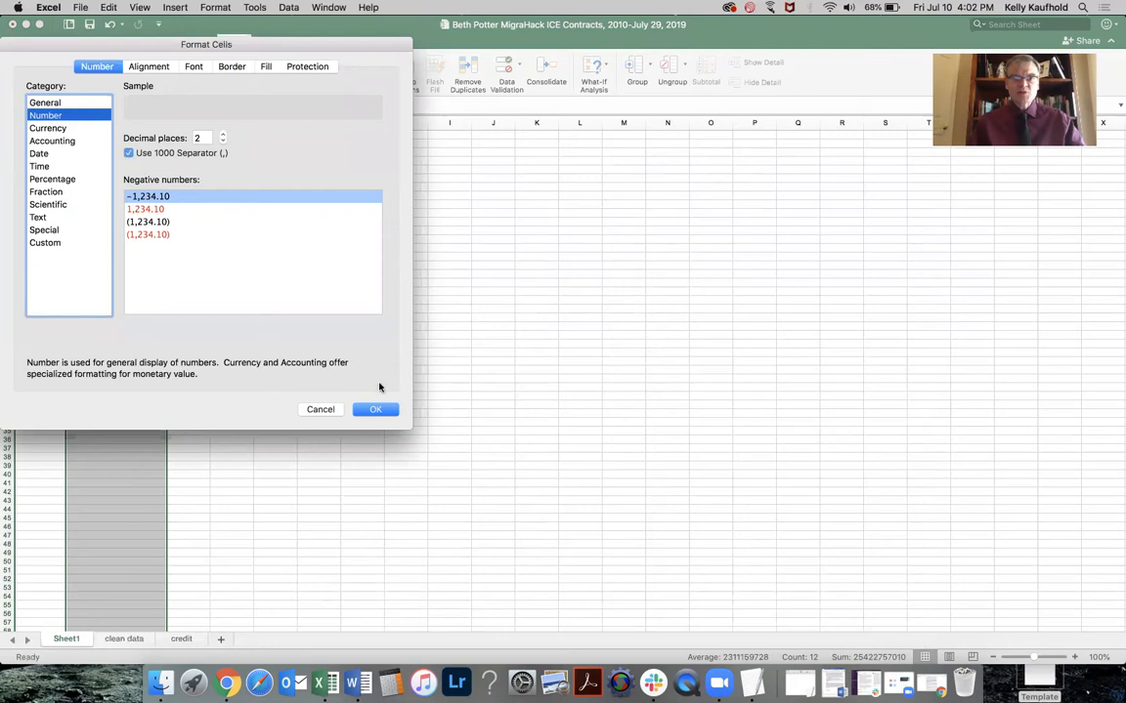
click(381, 410)
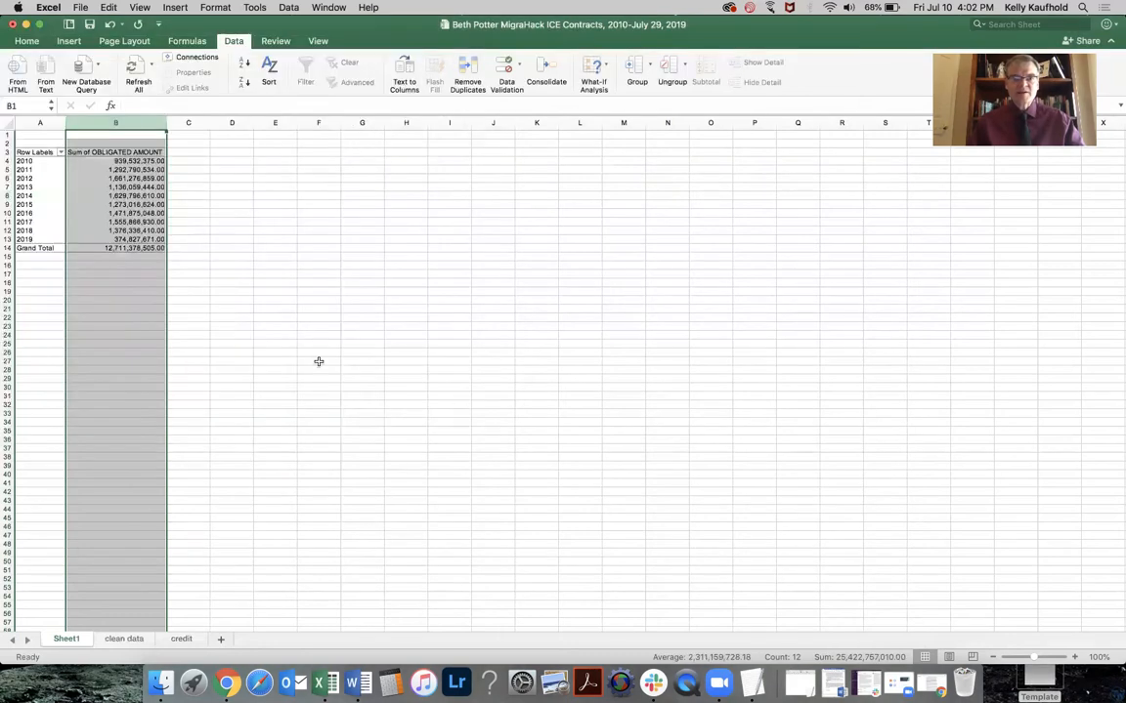
click(103, 290)
click(142, 196)
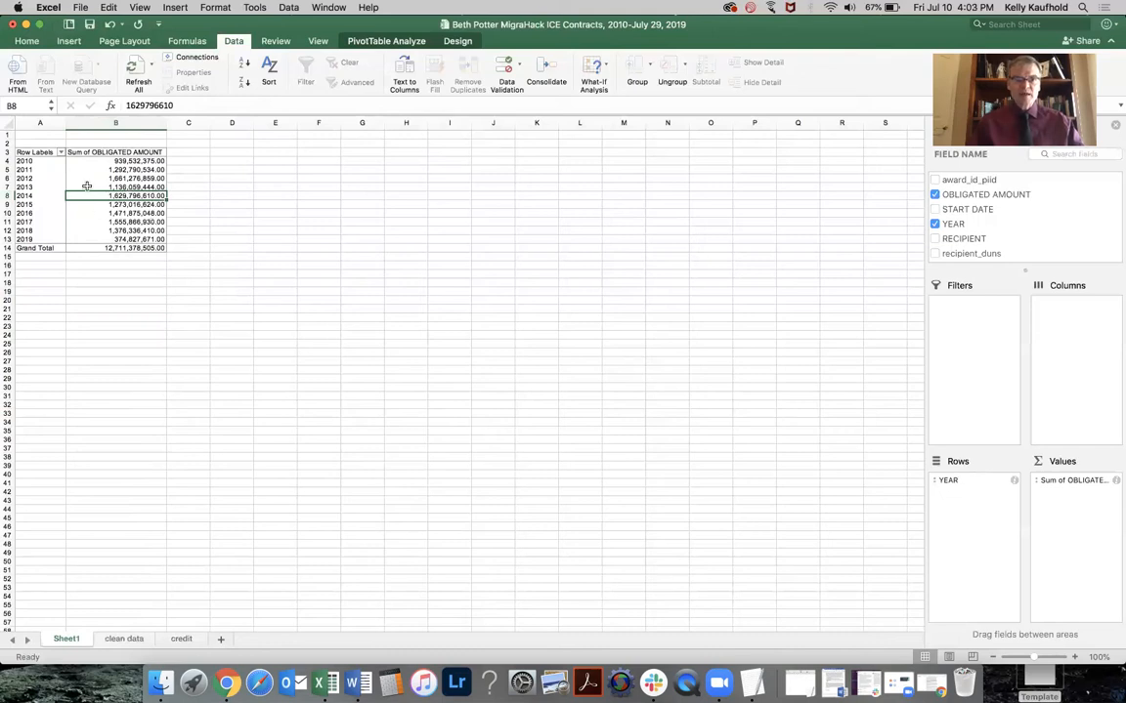
Step: Add RECIPIENT to the PivotTable's Rows area and place it above YEAR so each recipient is broken down by year
click(26, 179)
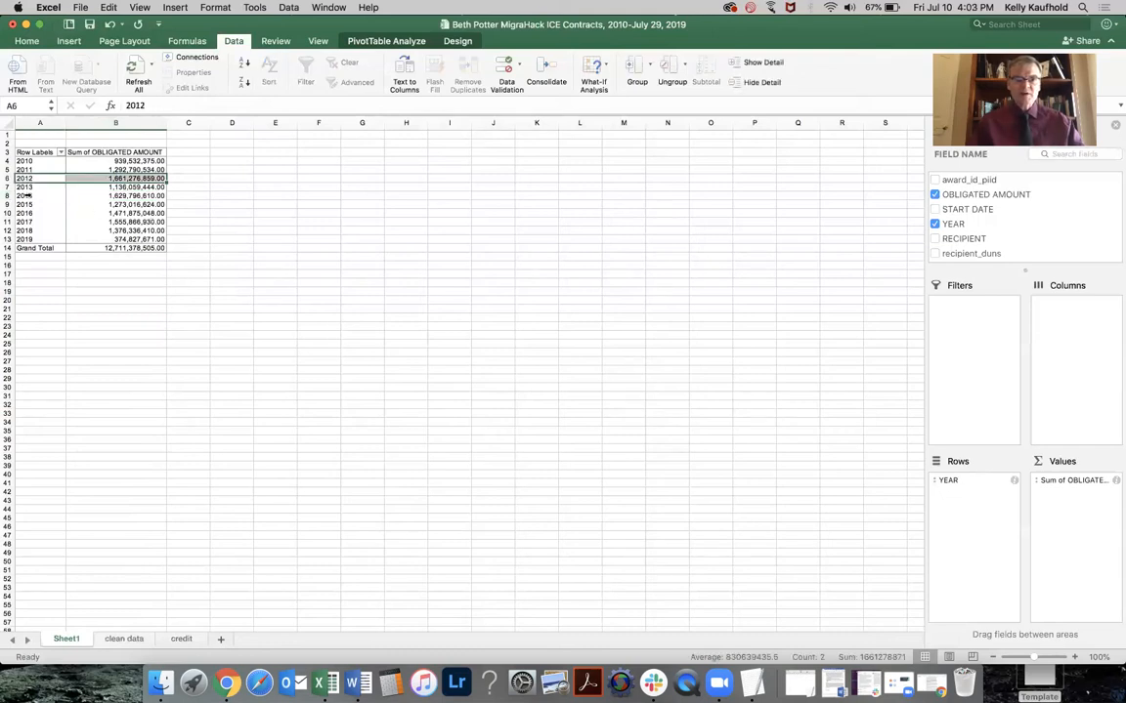
click(27, 195)
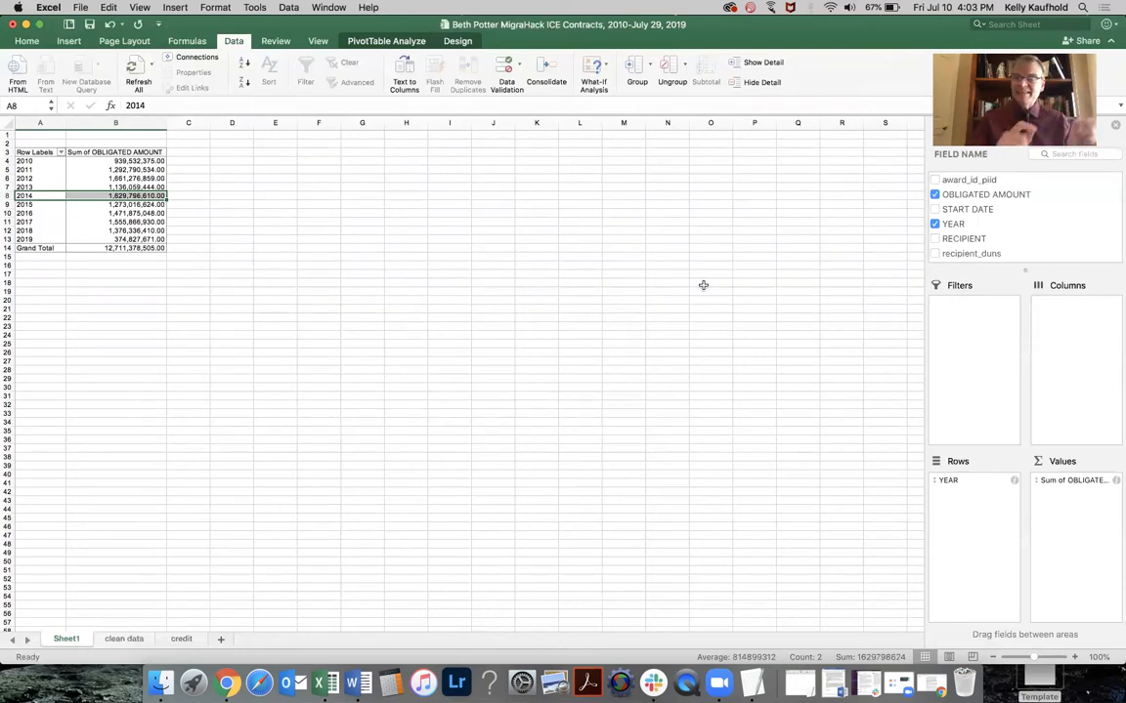
drag(966, 241, 960, 503)
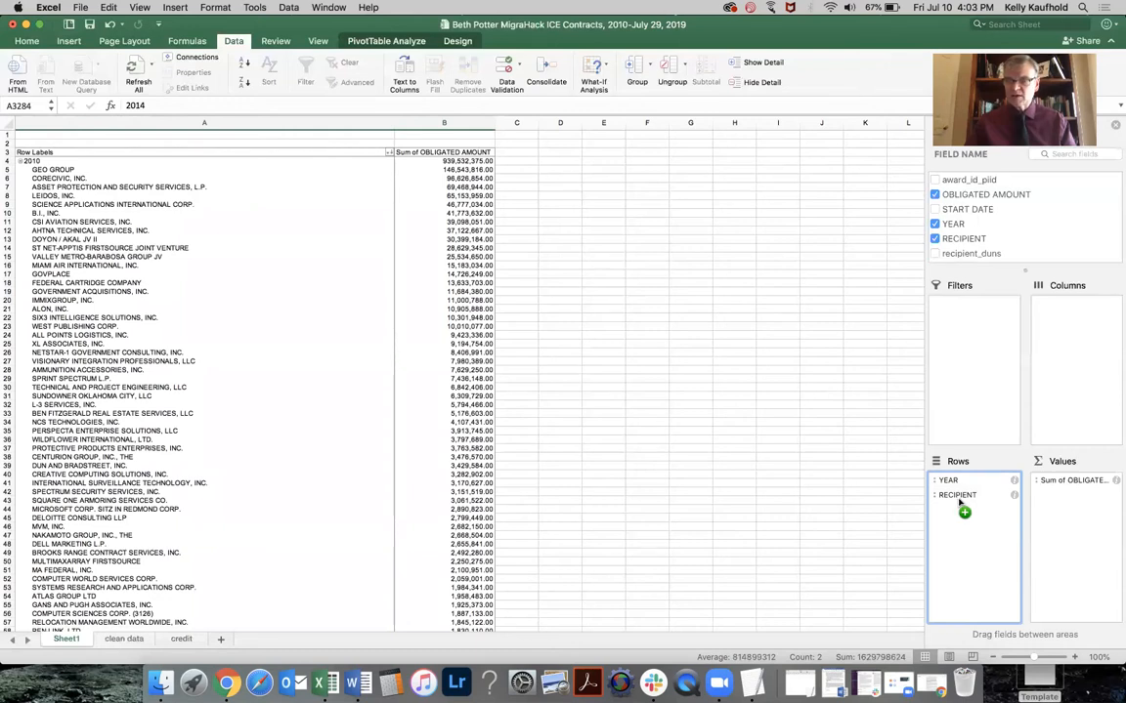
drag(959, 503, 960, 503)
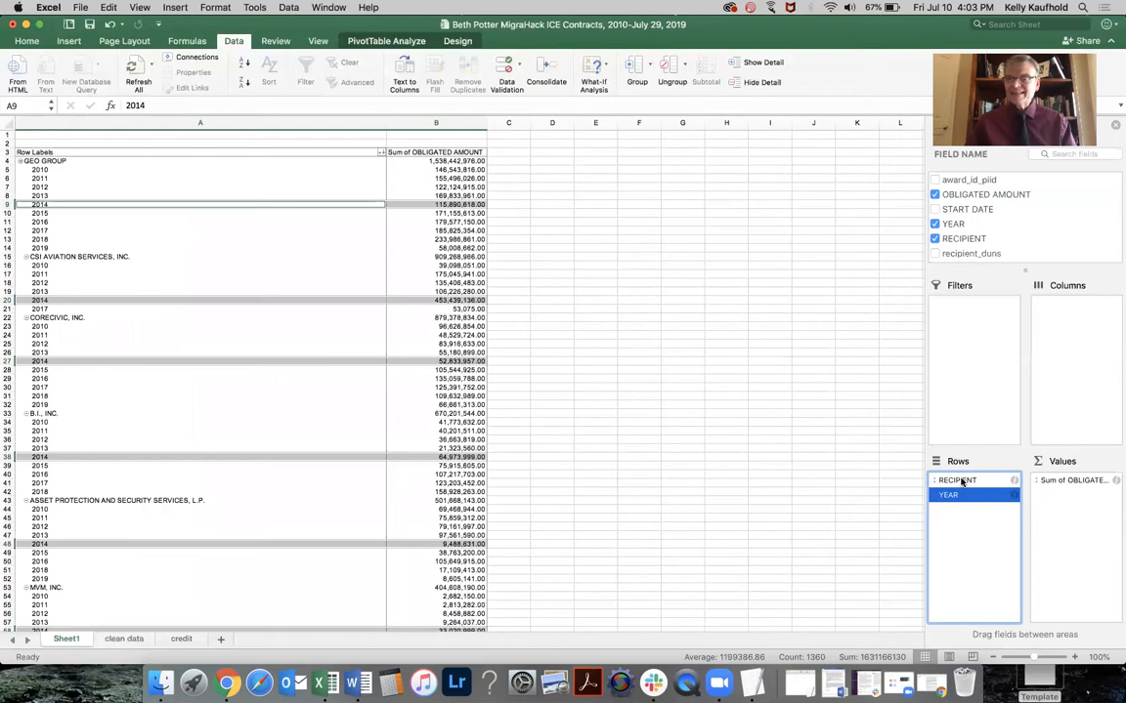
Step: Examine GEO GROUP's yearly obligated amounts from 2010 to 2019, including the 2018 and 2019 rows
click(46, 170)
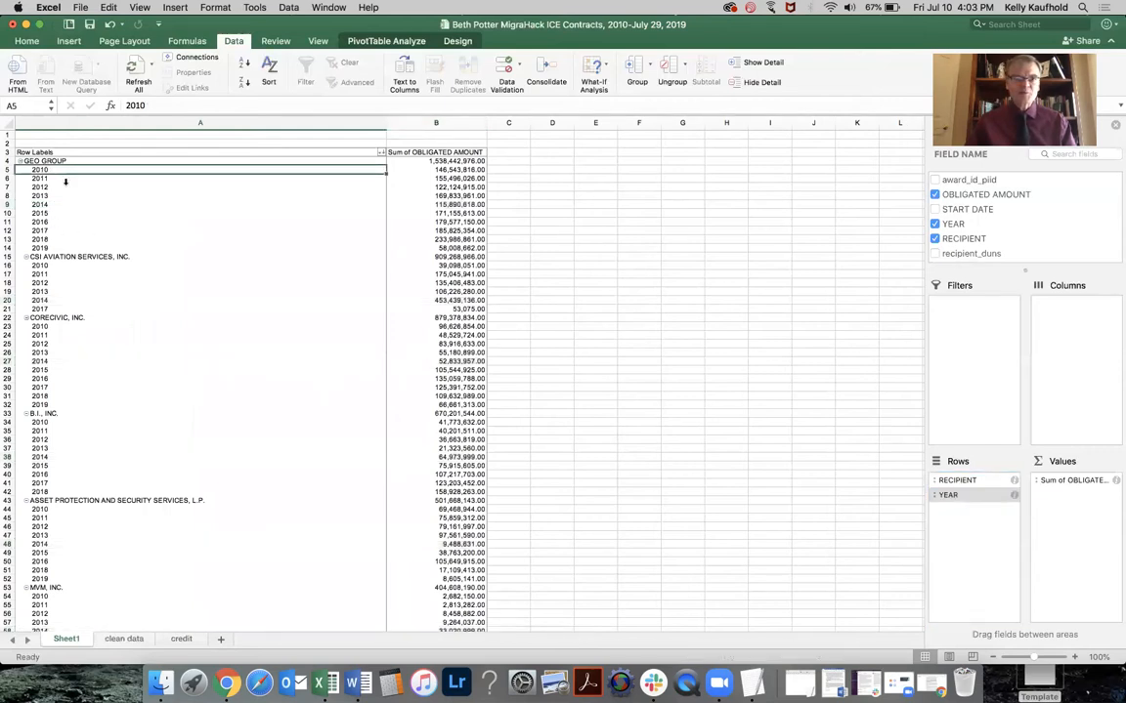
click(59, 248)
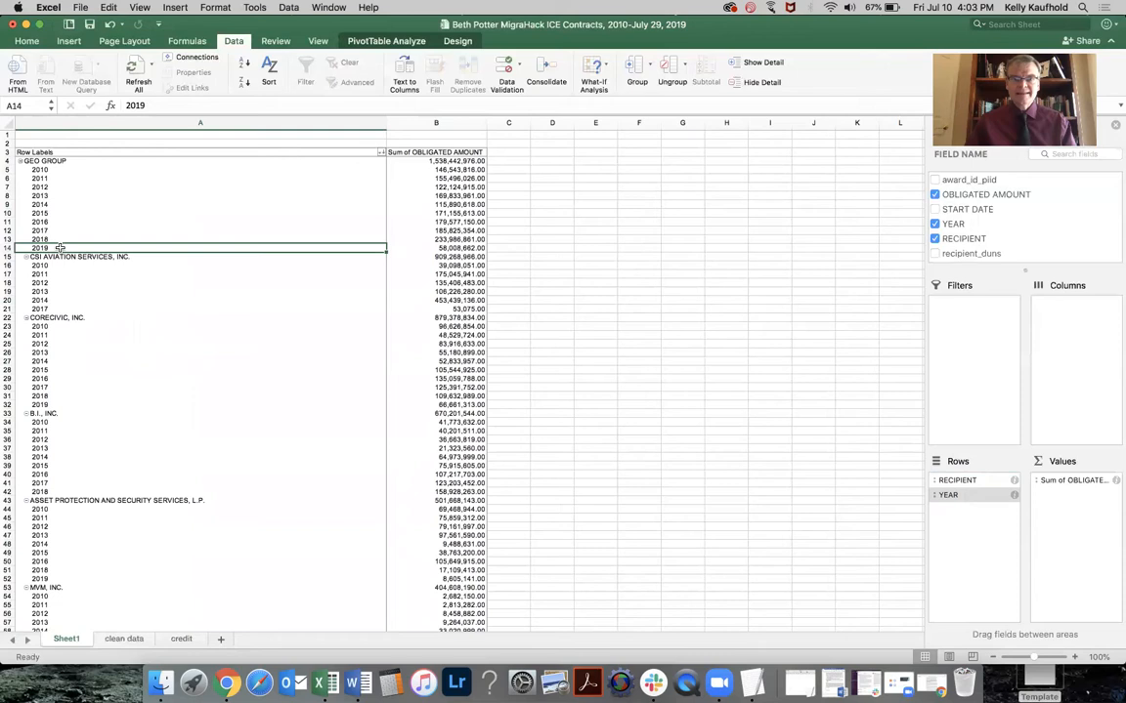
click(56, 234)
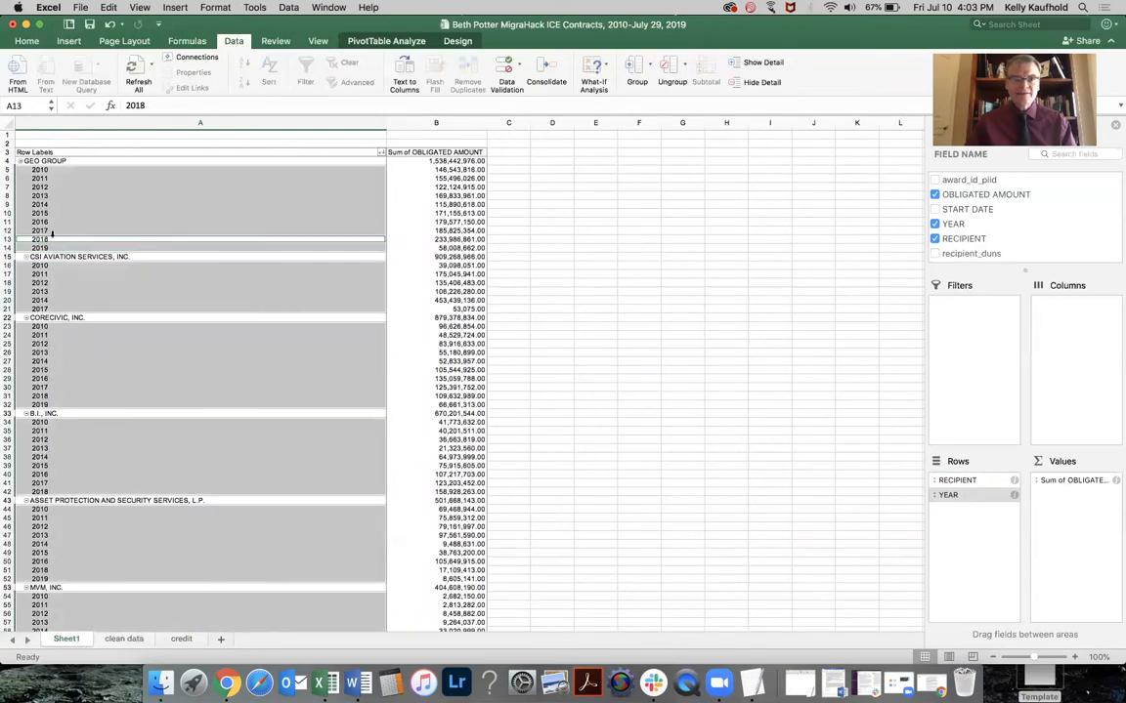
click(53, 234)
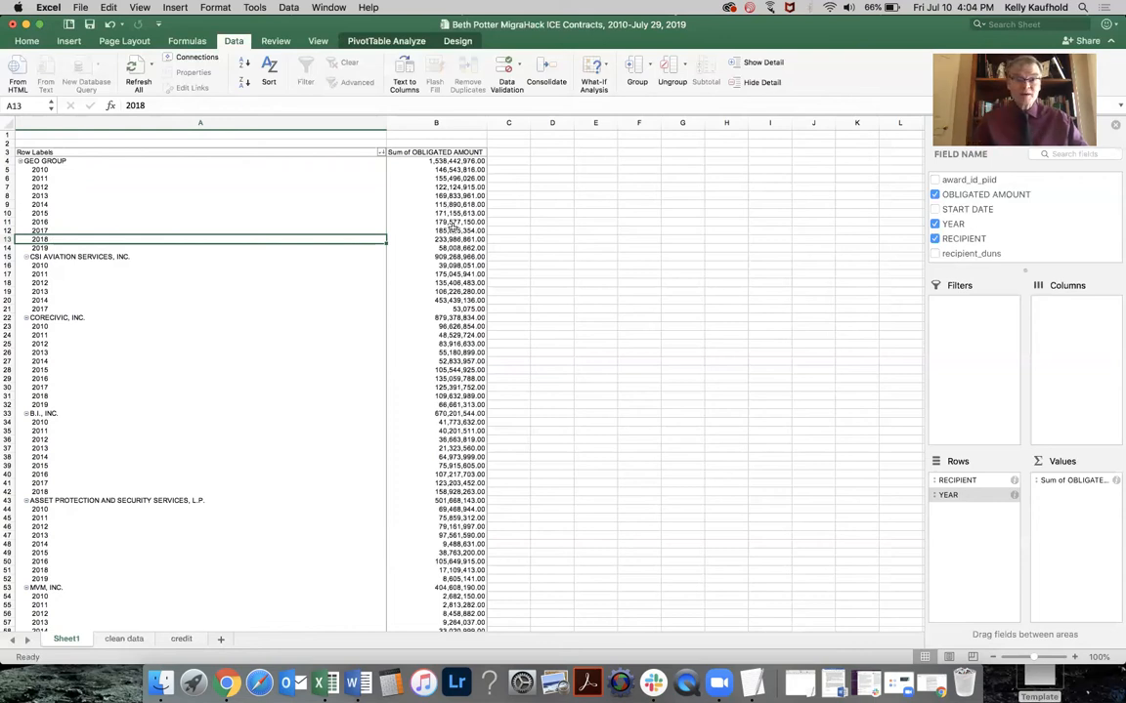
key(Down)
key(shift+space)
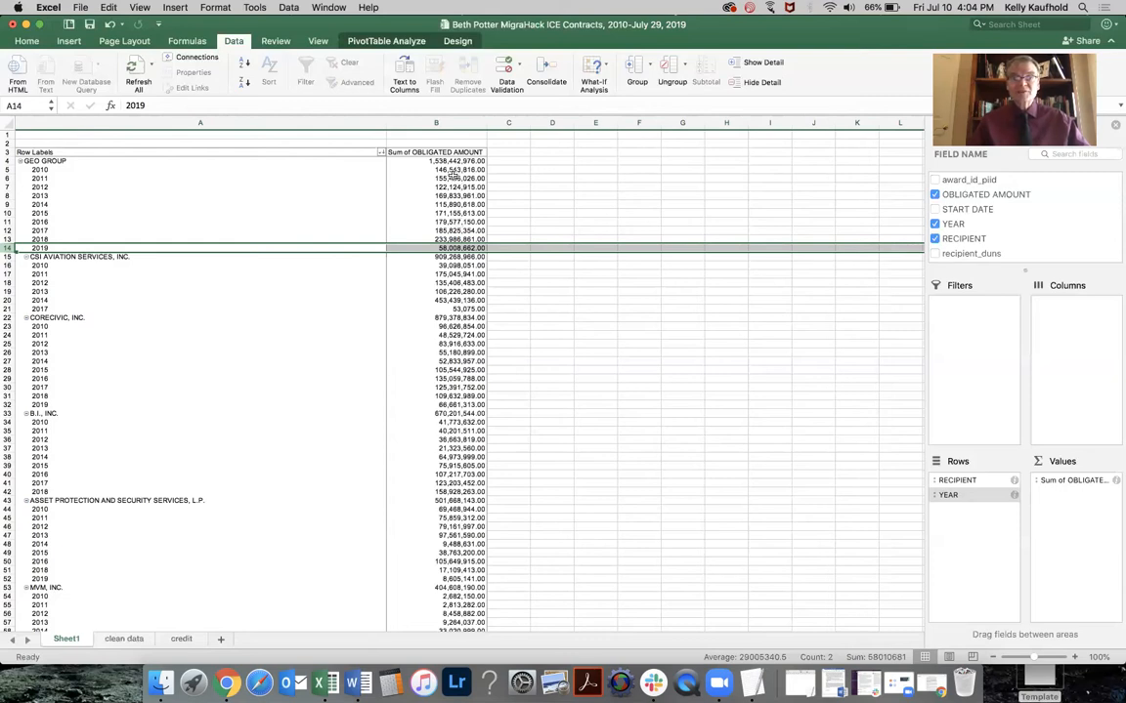
click(59, 162)
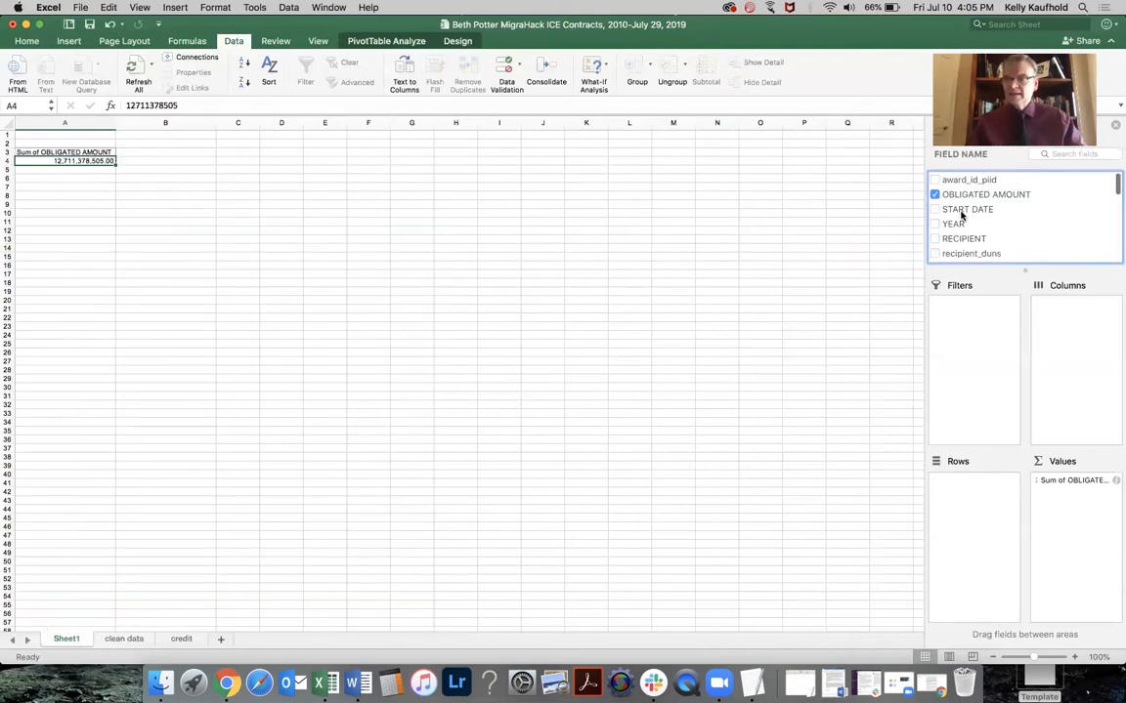
Step: Break down the PivotTable by COUNTRY with STATE nested beneath it in the Rows area, replacing RECIPIENT and YEAR
scroll(961, 215, down, 2)
click(960, 232)
drag(960, 232, 986, 495)
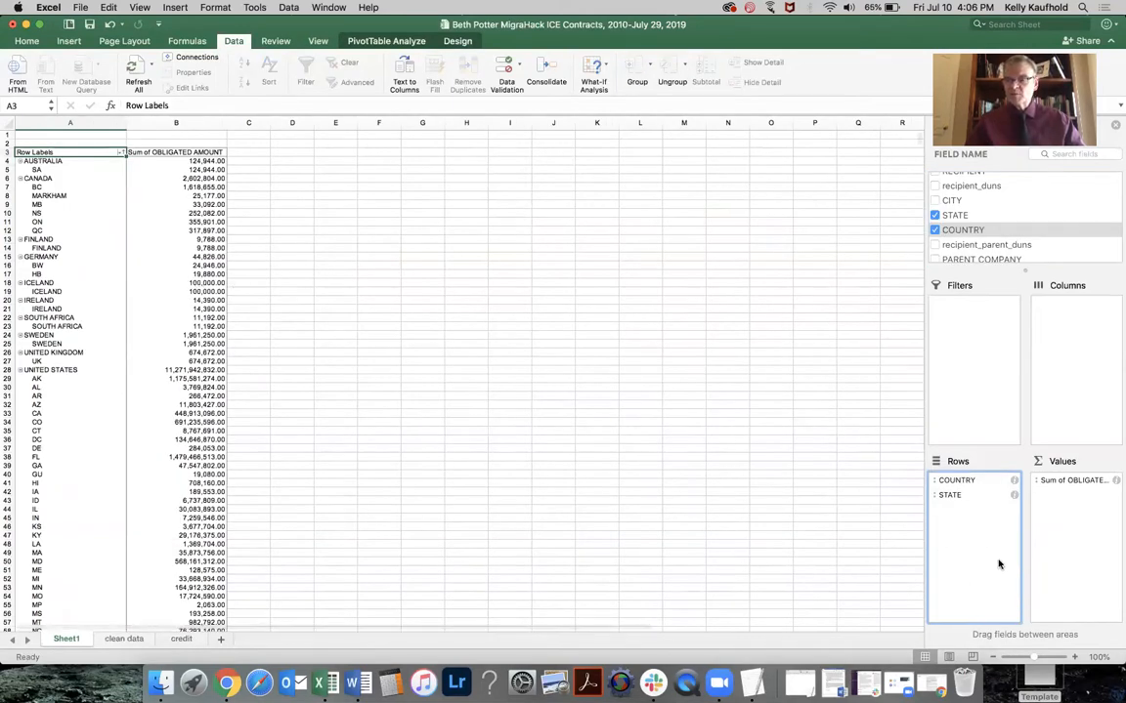
Step: Sort the PivotTable's COUNTRY field in descending order by Sum of OBLIGATED AMOUNT
click(121, 152)
click(203, 228)
click(203, 240)
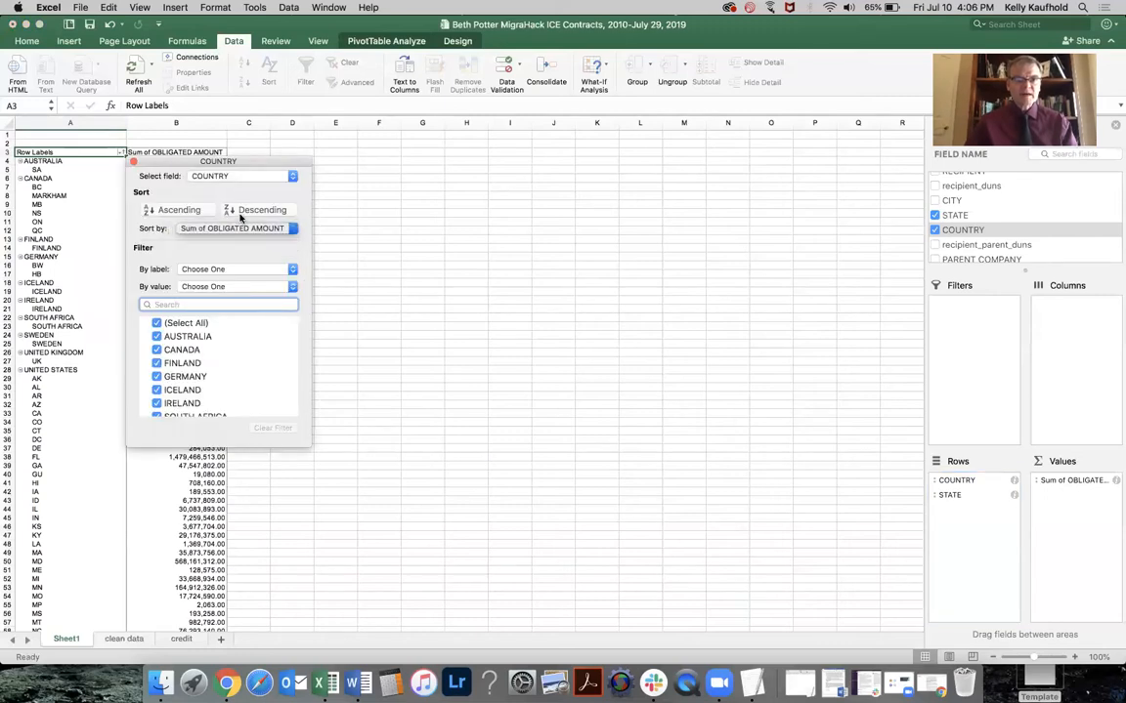
click(256, 210)
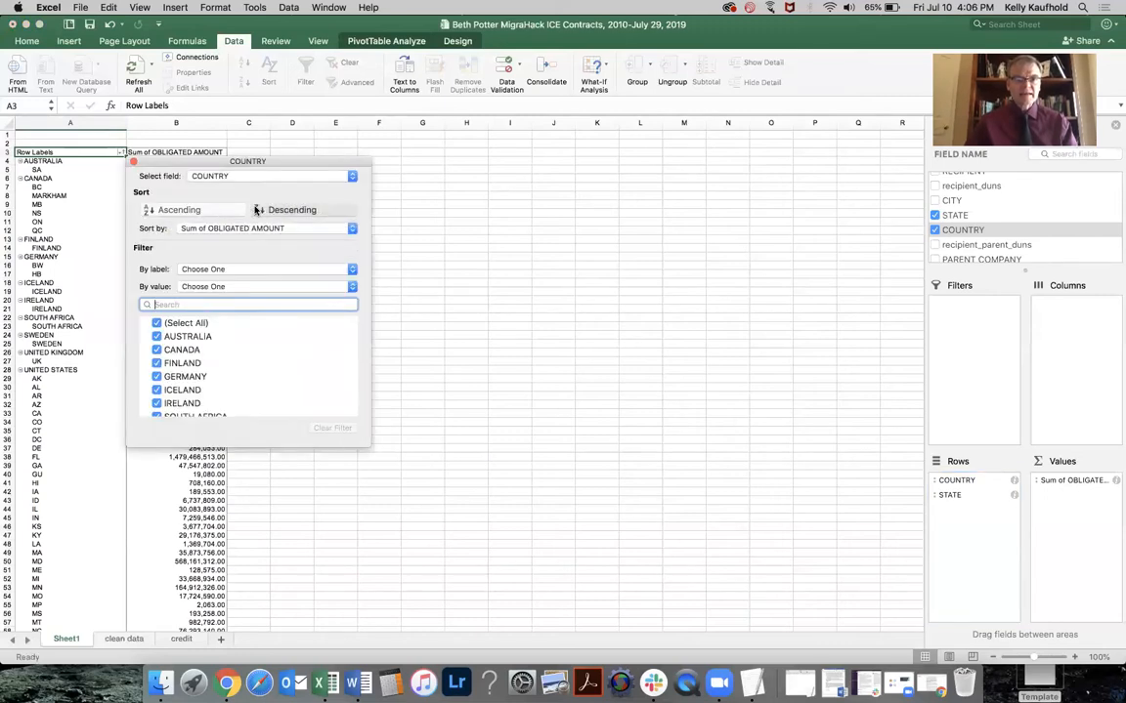
click(132, 162)
Step: Review the sorted country groups and their states down to the Grand Total, and return to the start of the PivotTable
scroll(126, 266, down, 3)
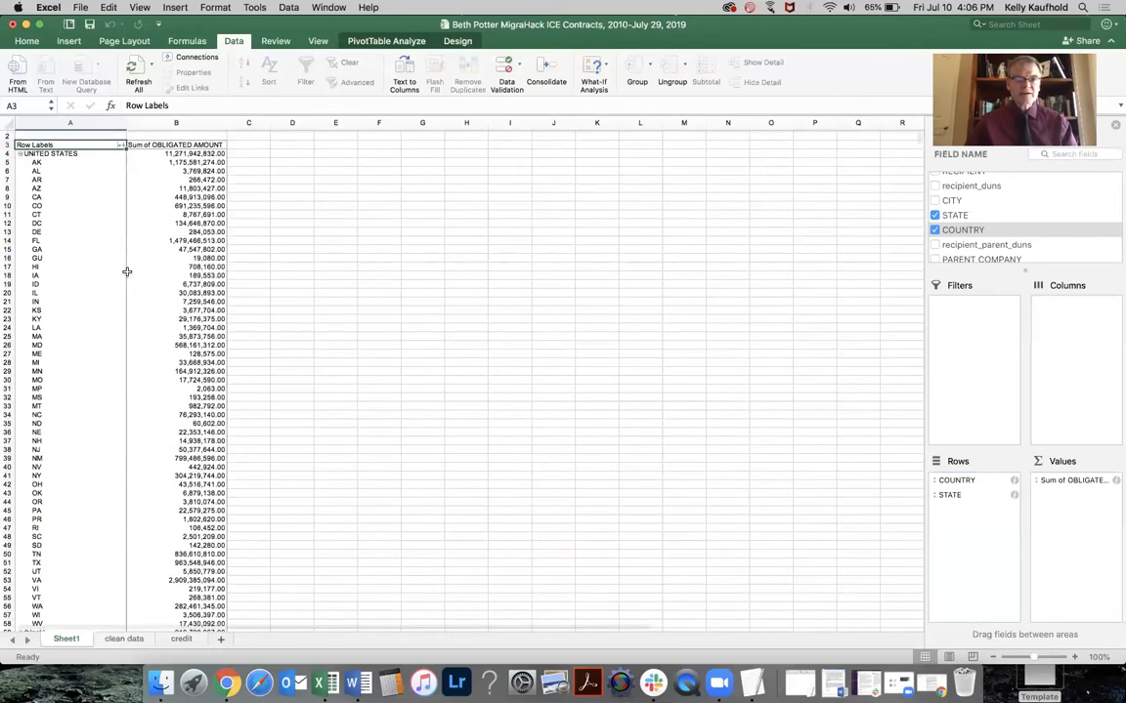
scroll(126, 272, down, 20)
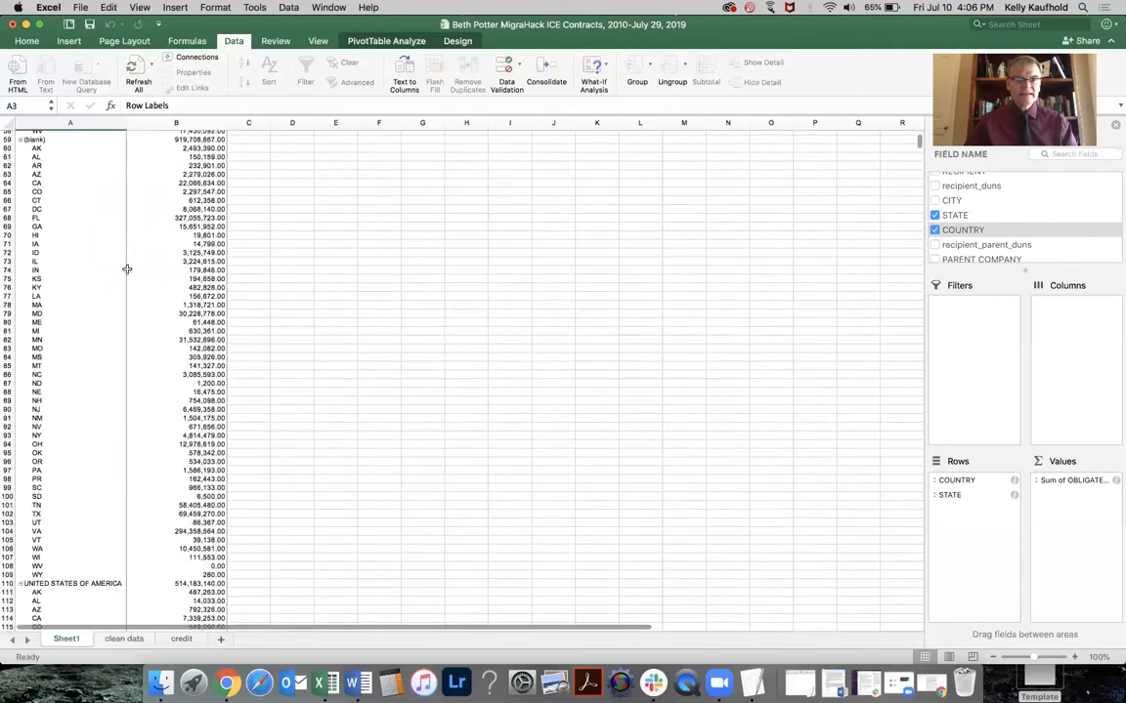
scroll(126, 268, down, 20)
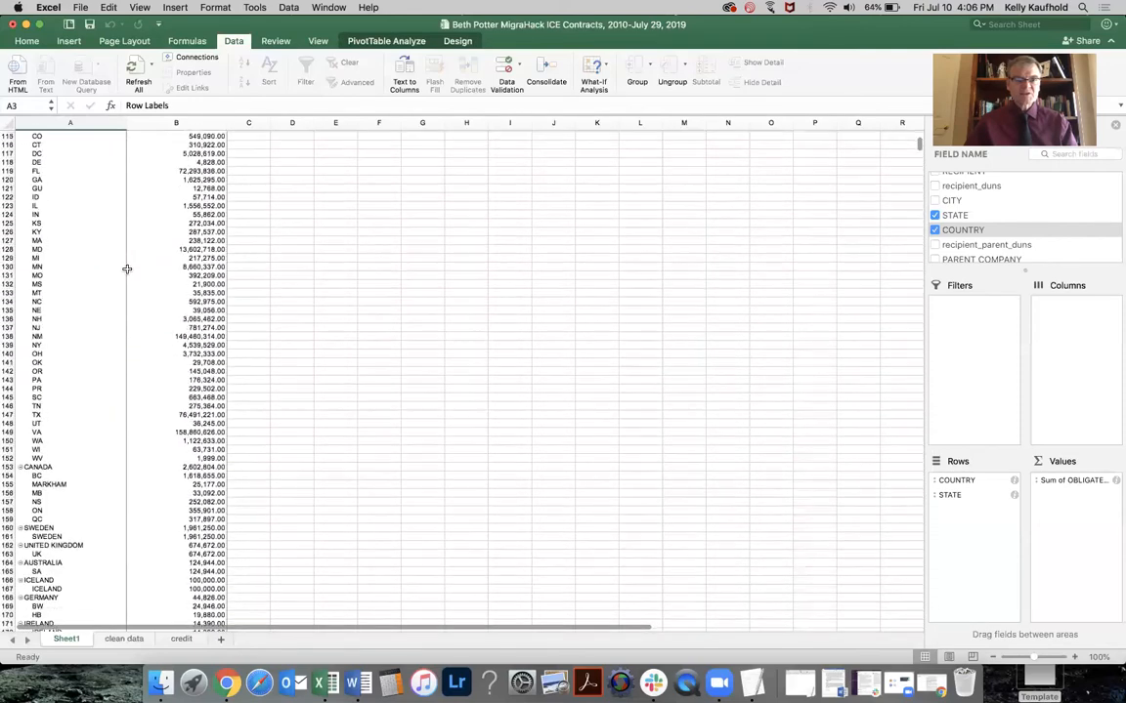
scroll(127, 269, down, 6)
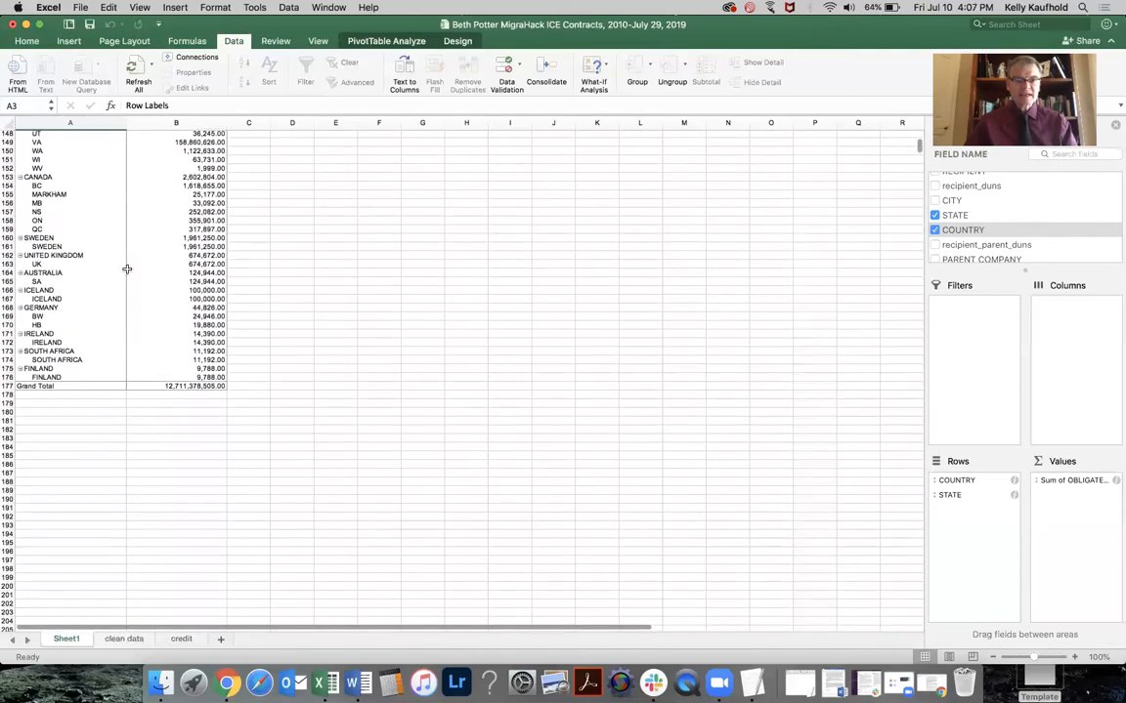
scroll(157, 223, up, 20)
scroll(199, 309, up, 20)
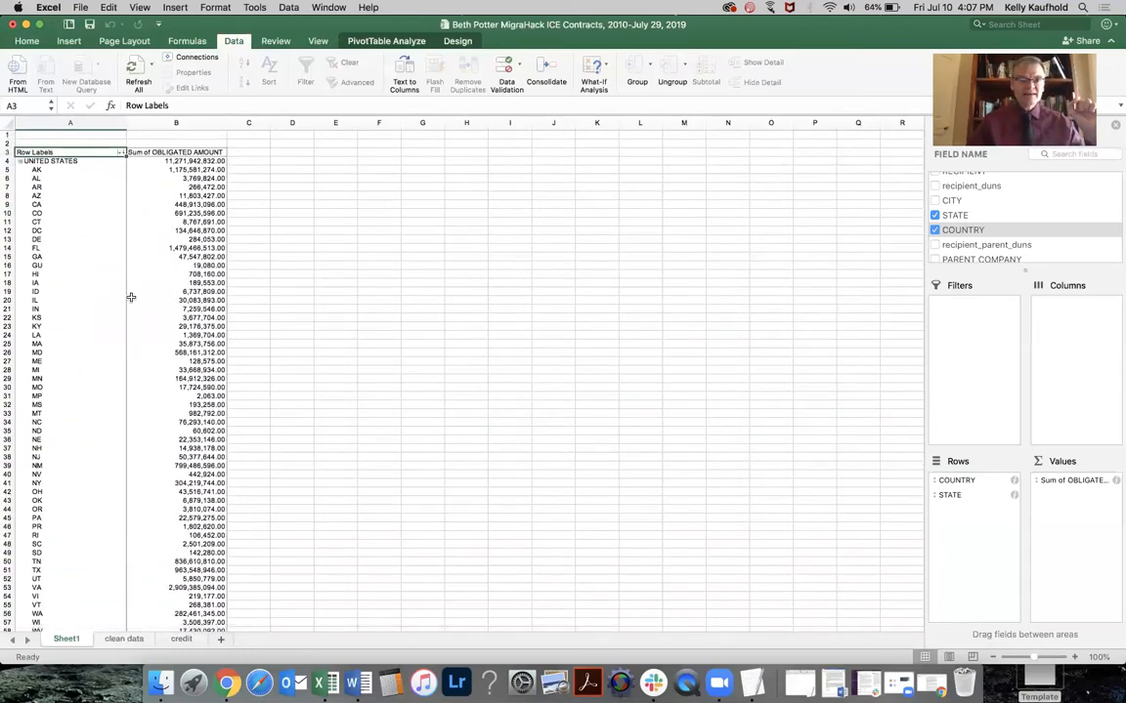
Step: Examine the obligated amounts of AK, CA, CO, FL and IL in the UNITED STATES group
click(162, 170)
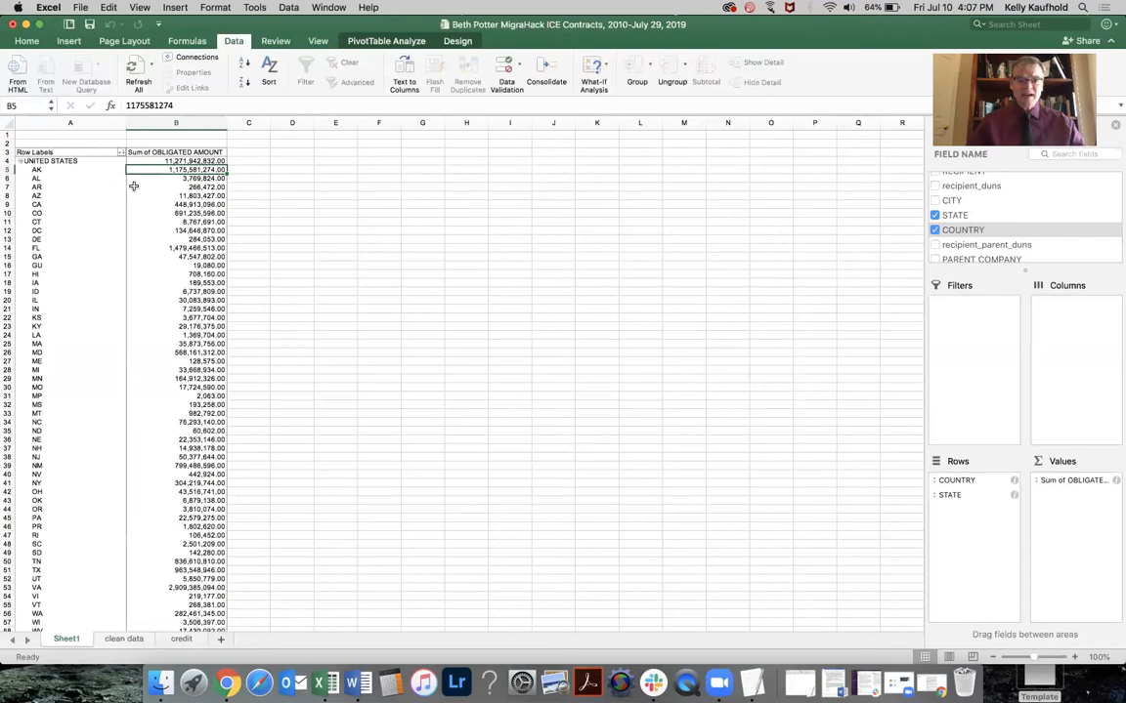
click(55, 204)
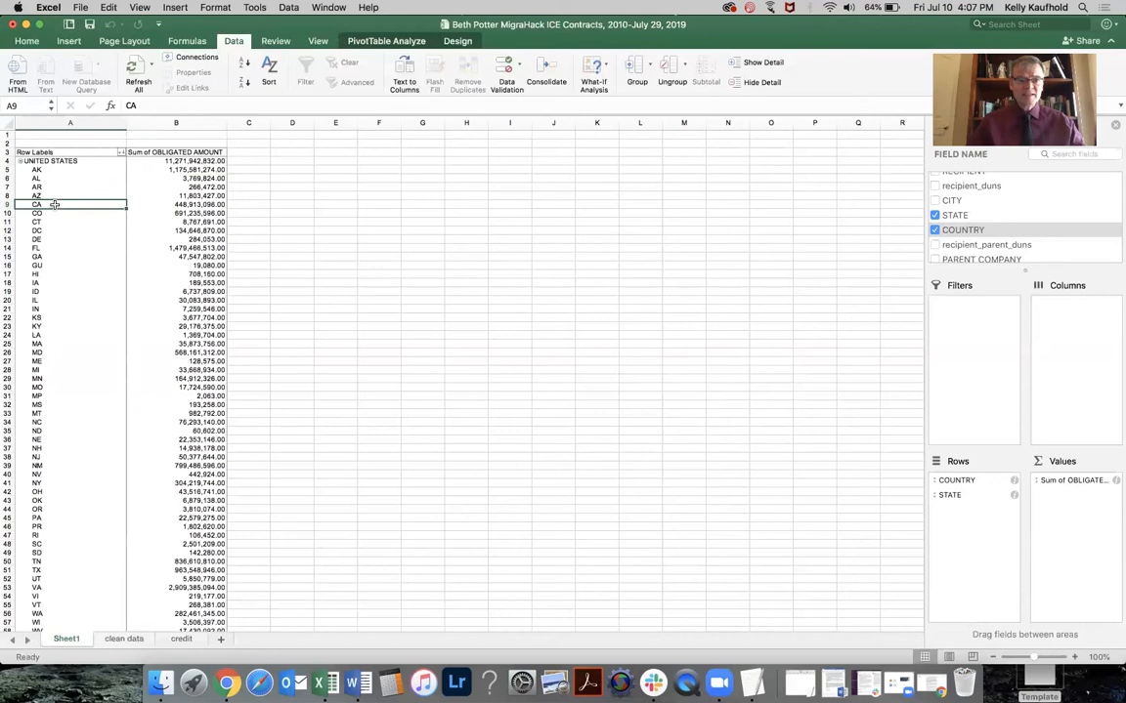
click(50, 213)
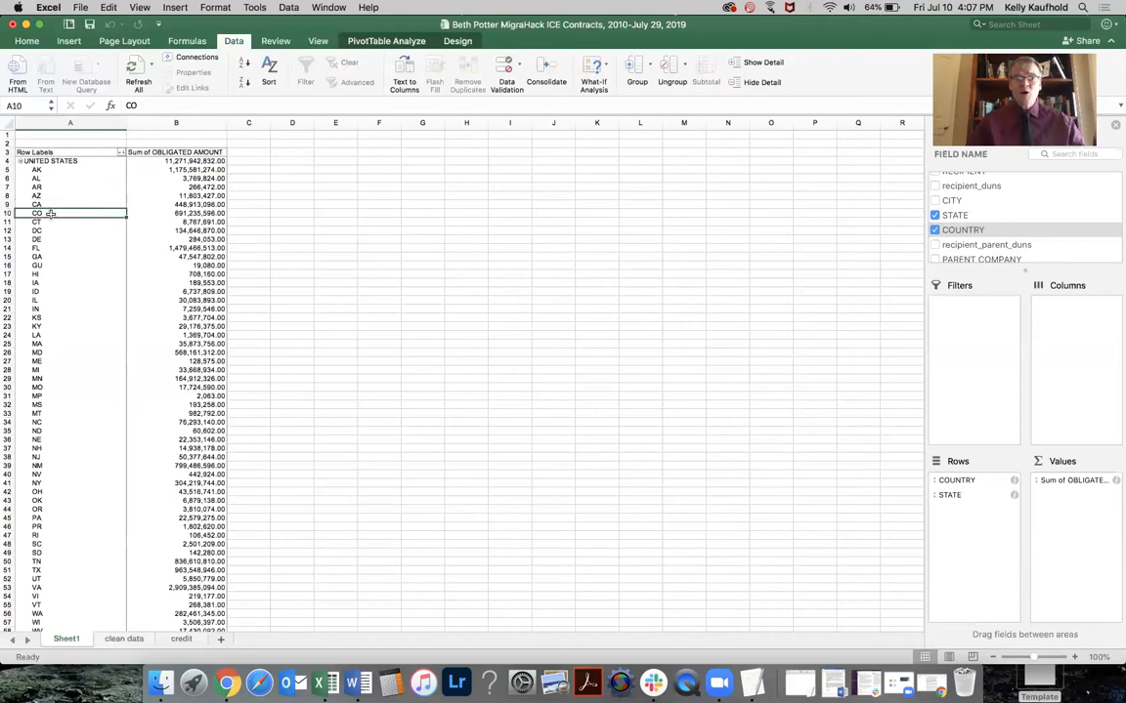
click(44, 250)
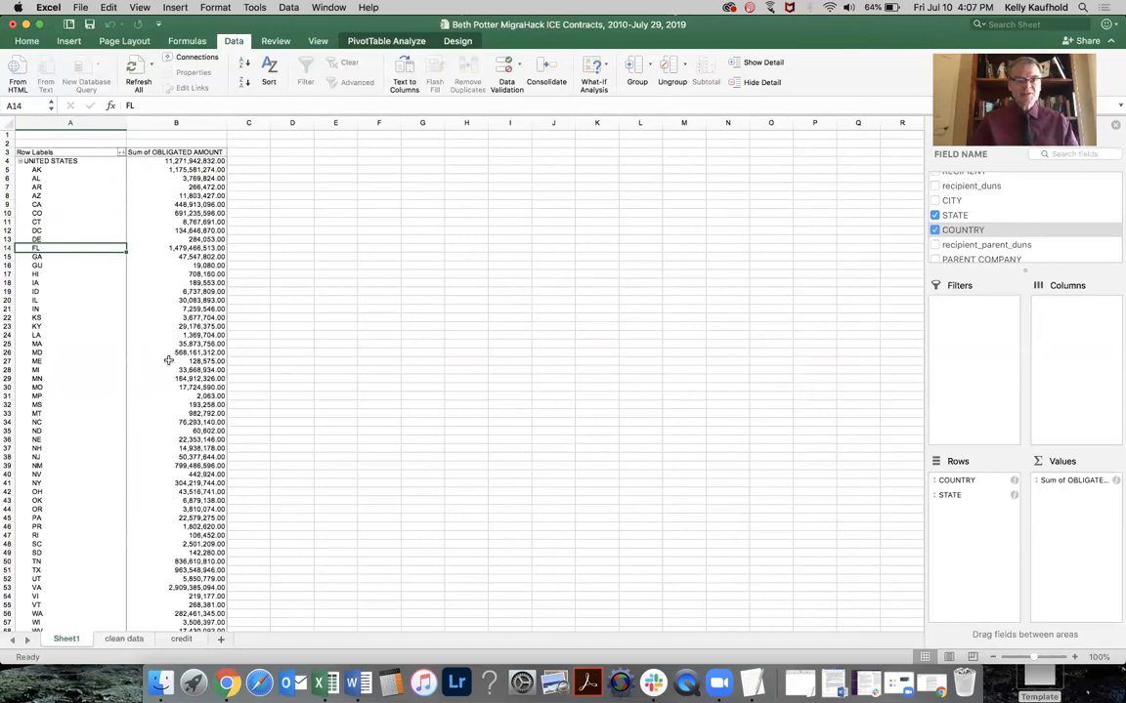
click(53, 301)
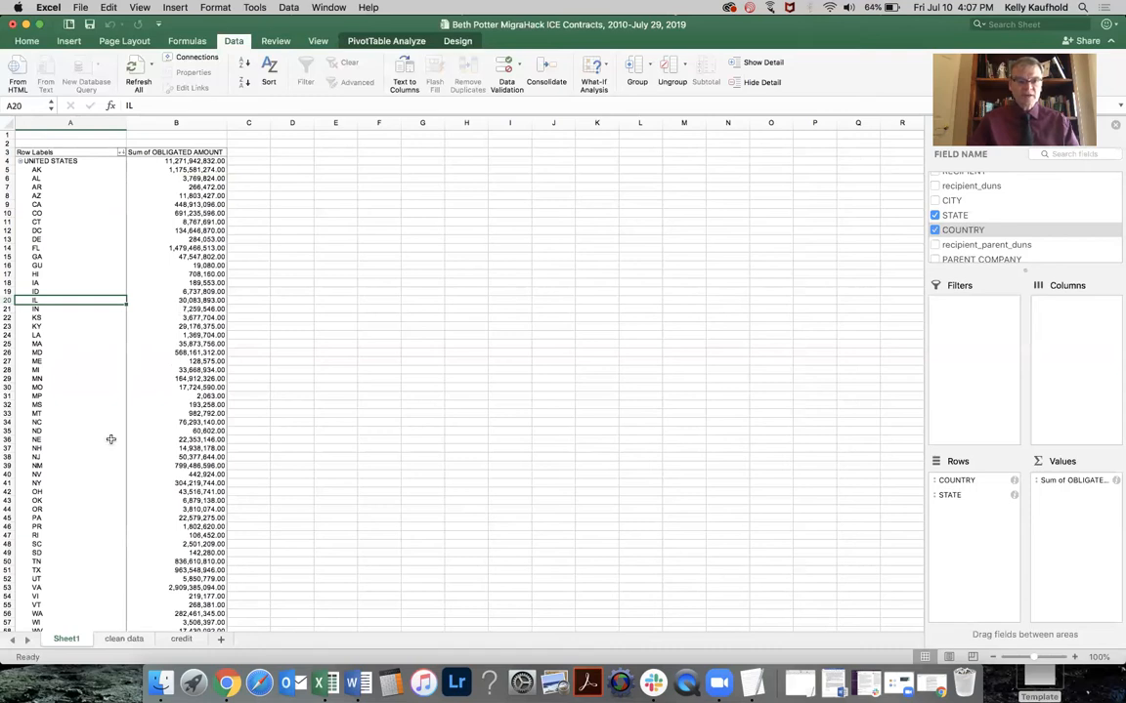
Step: Examine the NM and VA rows in the UNITED STATES group and select VA's obligated amount
click(45, 465)
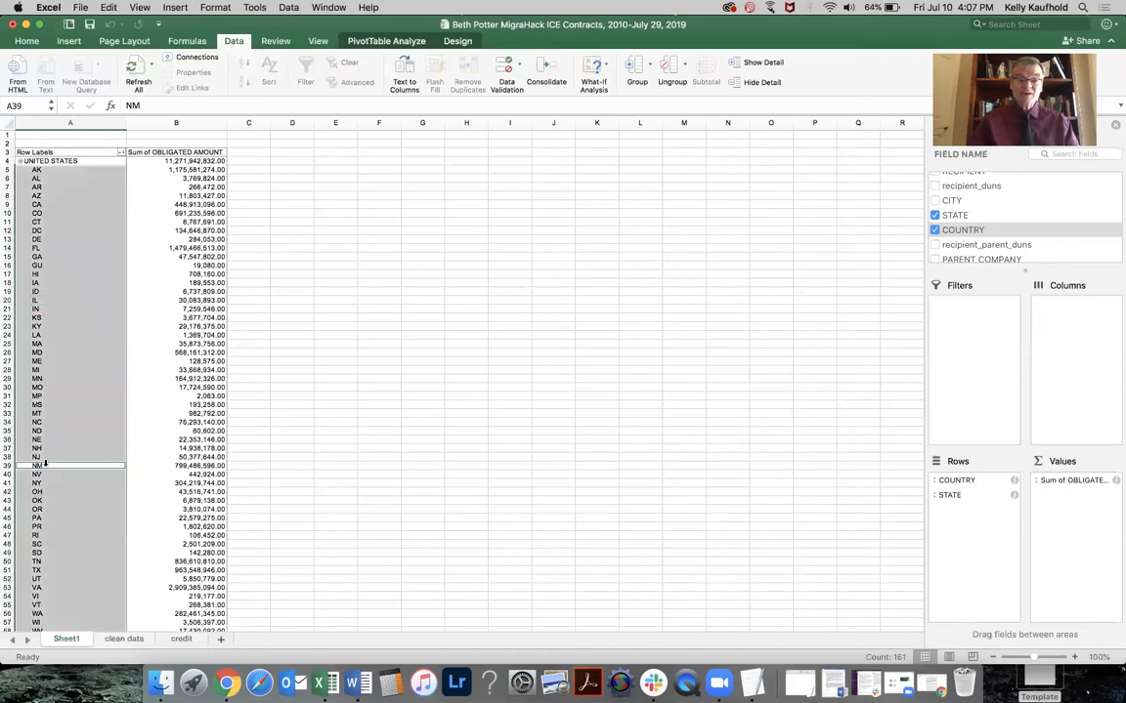
click(11, 465)
click(8, 466)
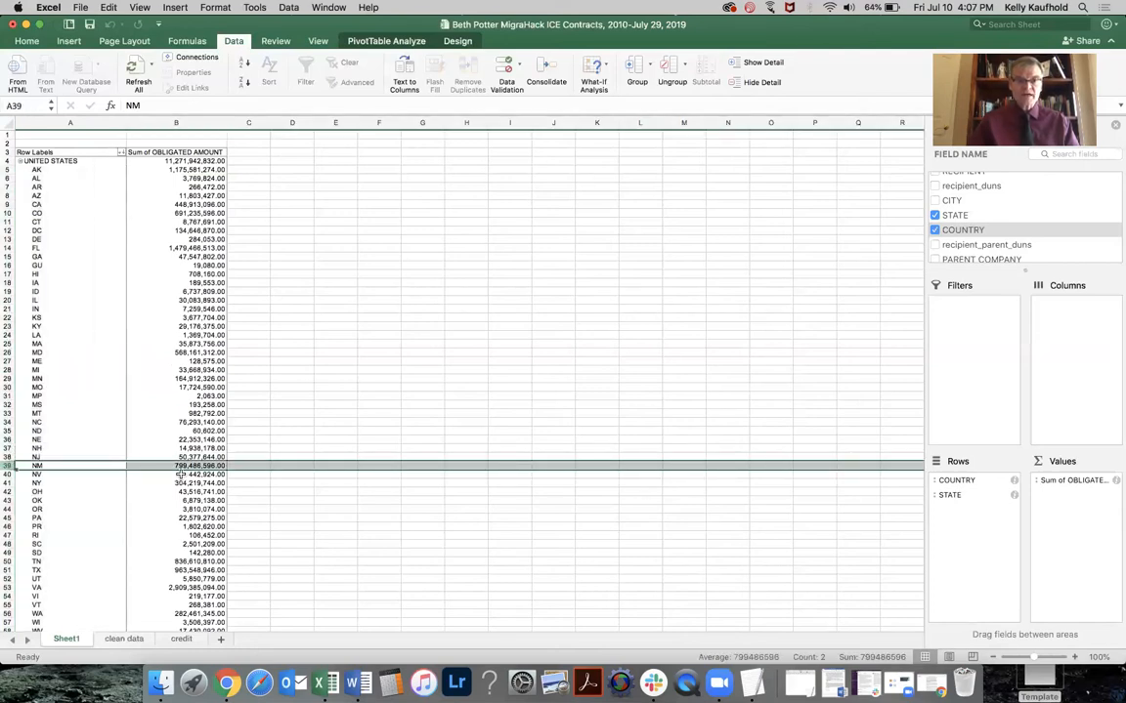
click(154, 467)
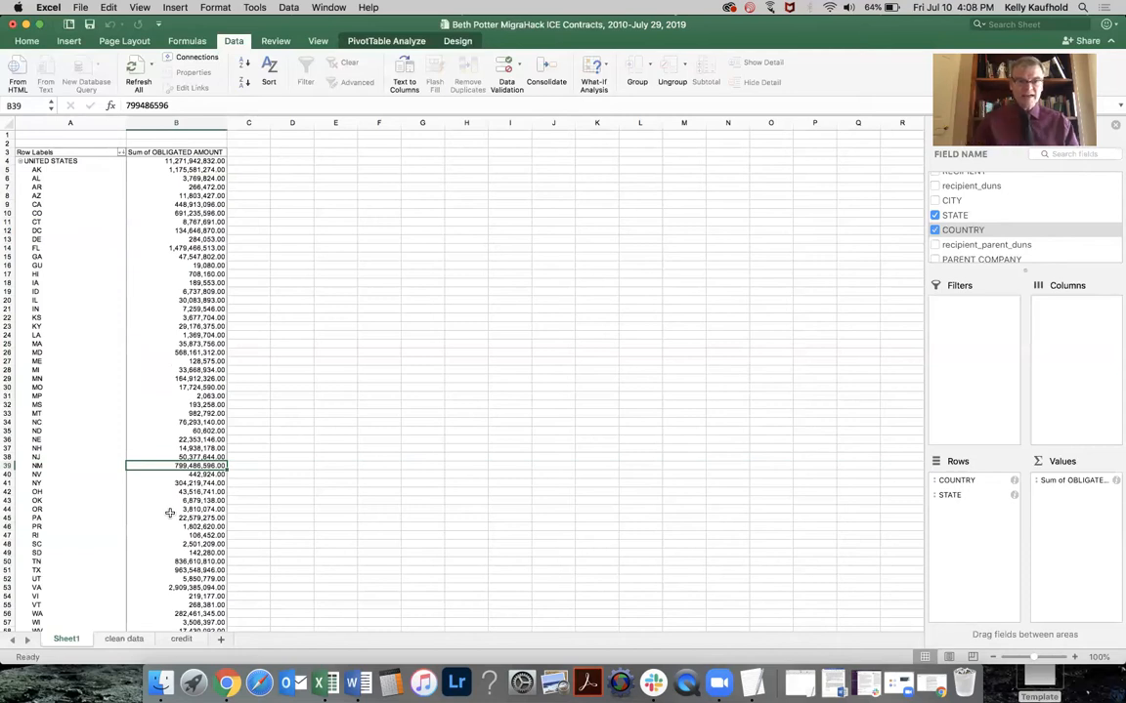
click(7, 587)
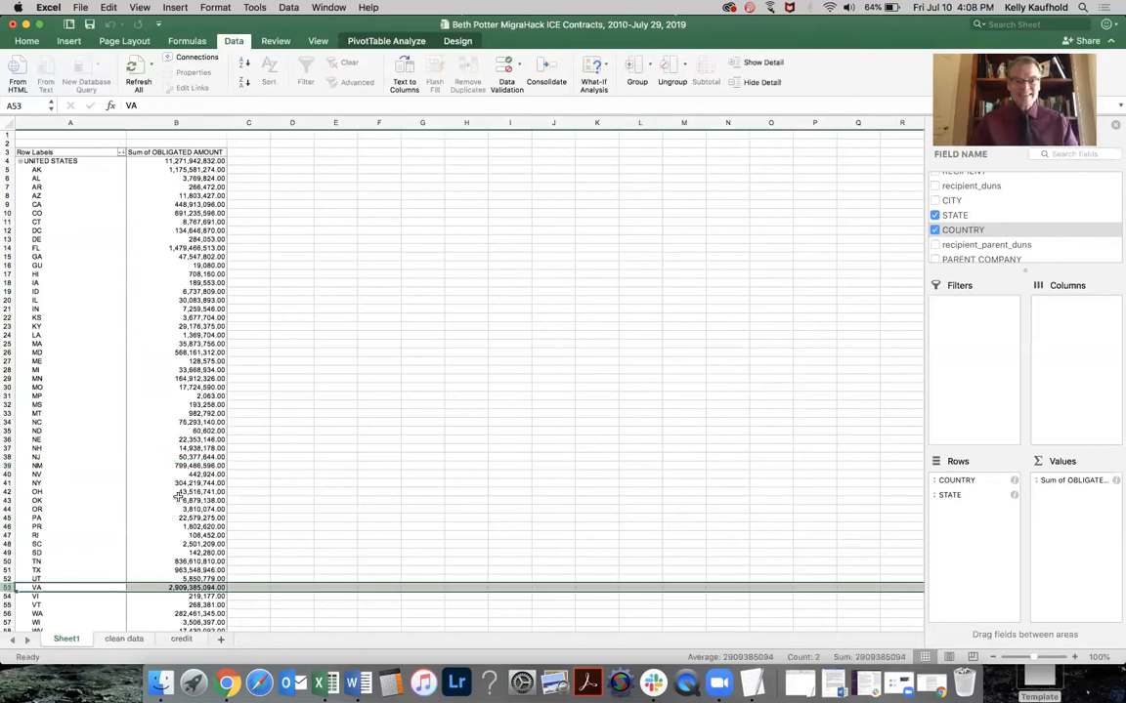
scroll(178, 496, down, 5)
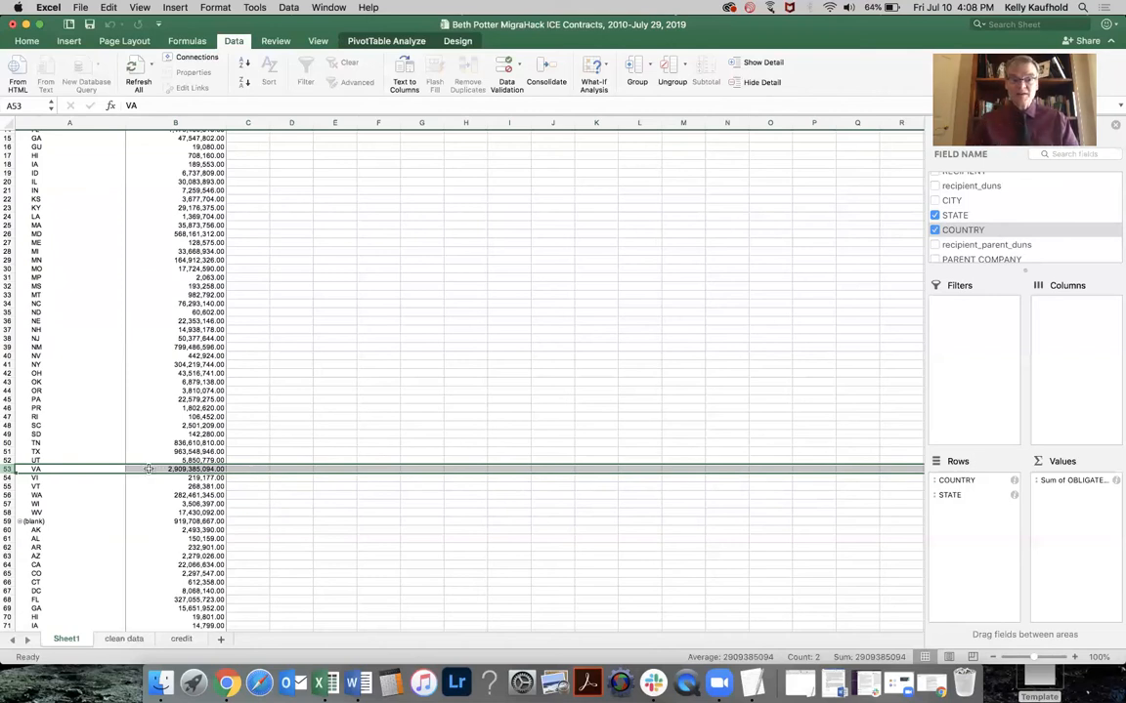
click(148, 468)
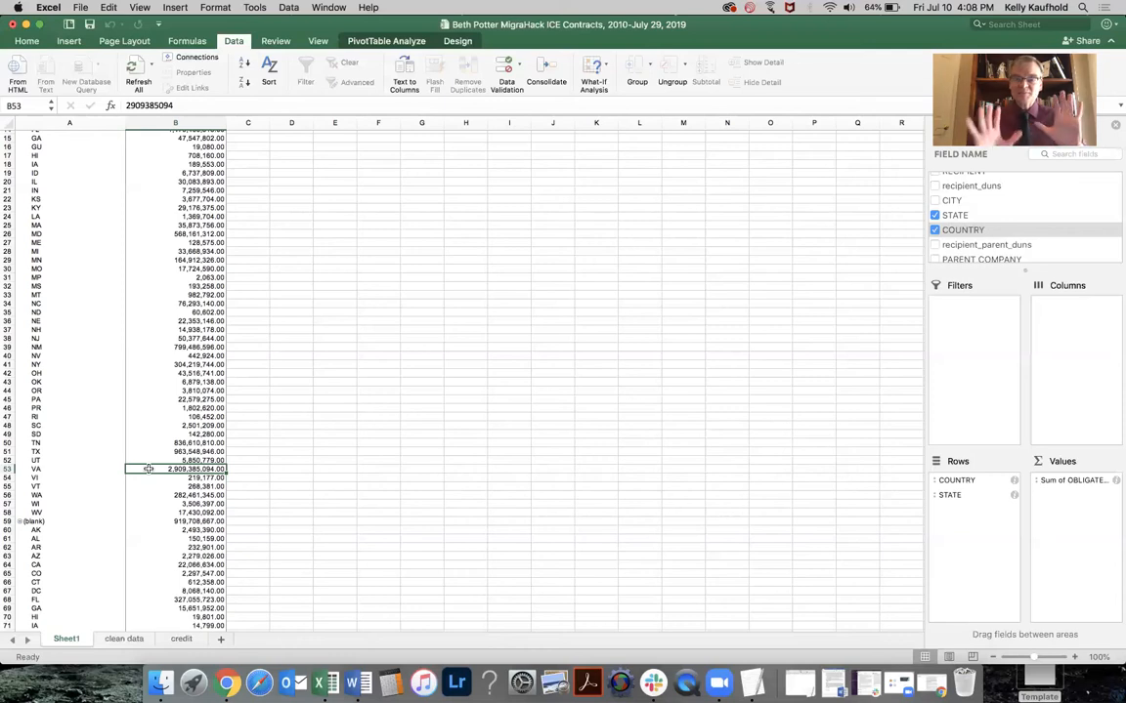
Step: Keep the workbook open, switch to the clean data sheet and select the award ID of the second record
click(12, 23)
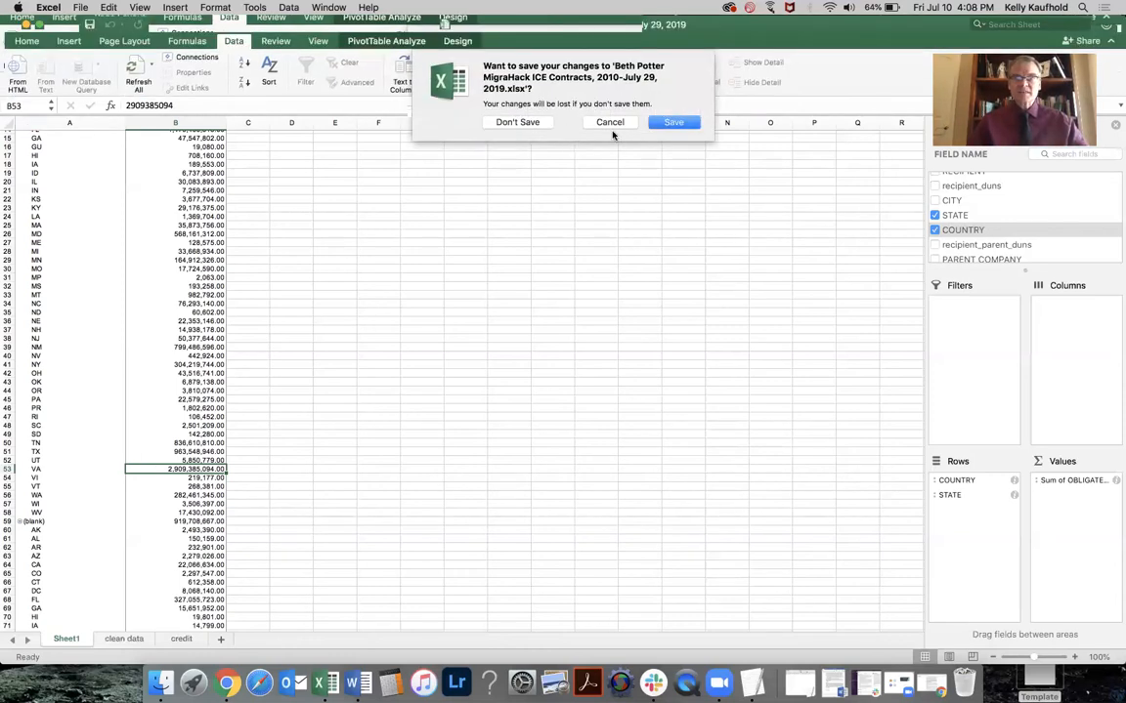
click(609, 122)
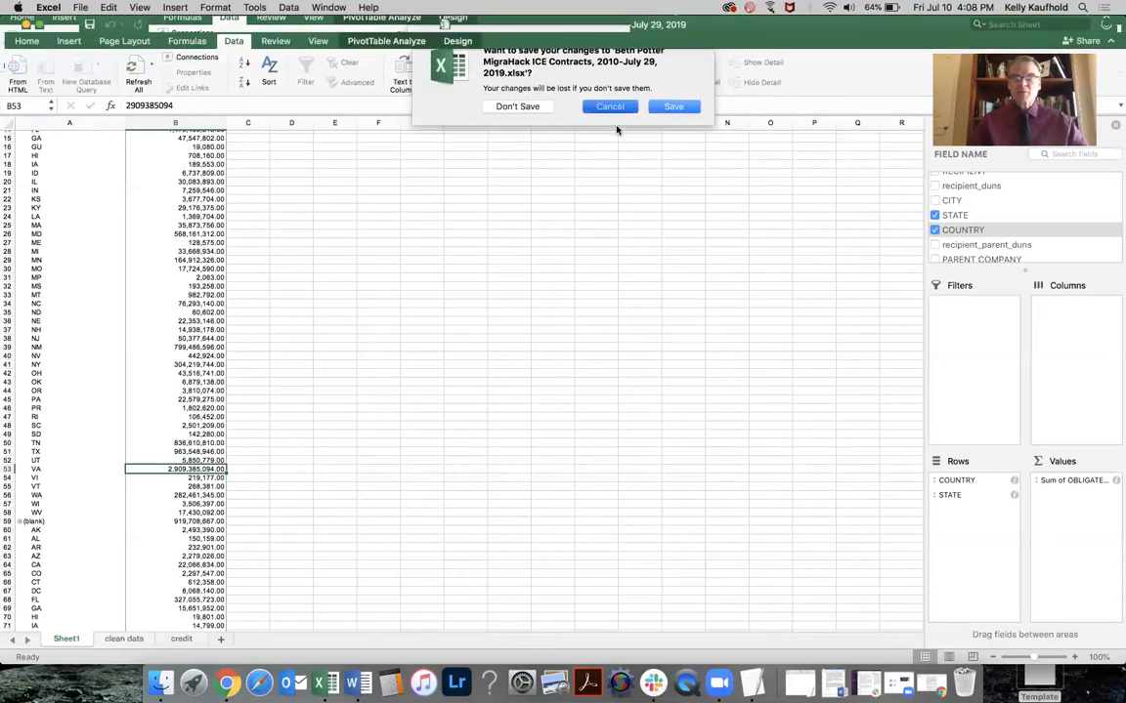
click(127, 640)
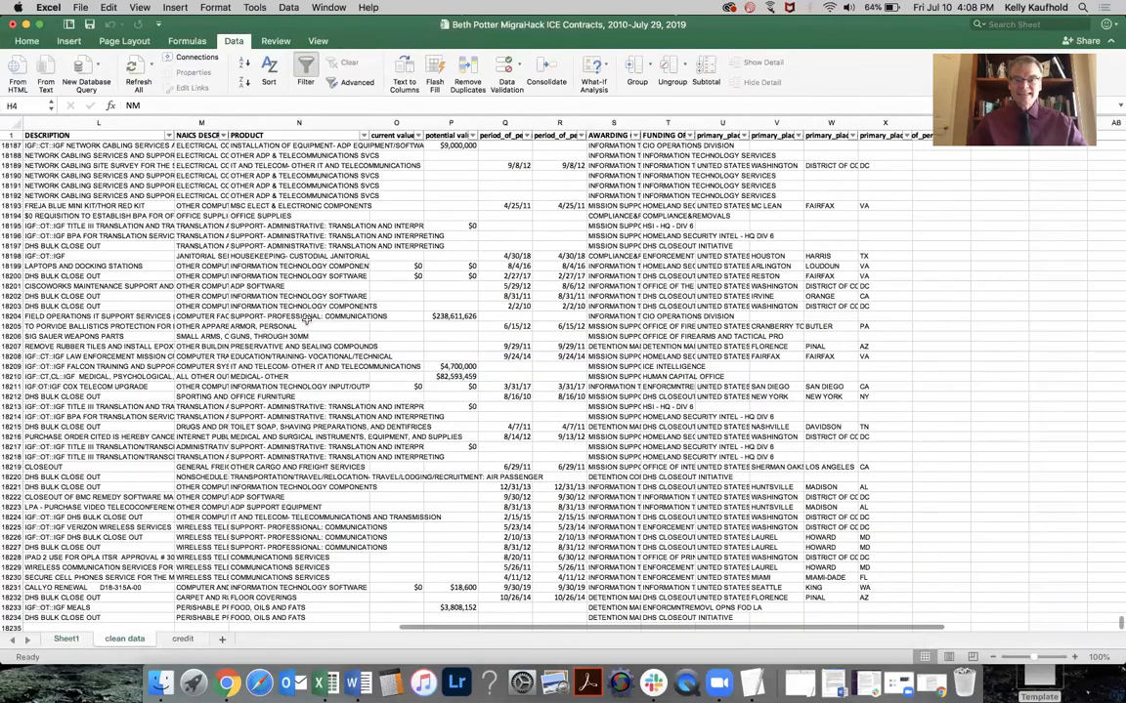
scroll(308, 320, up, 15)
scroll(308, 320, left, 8)
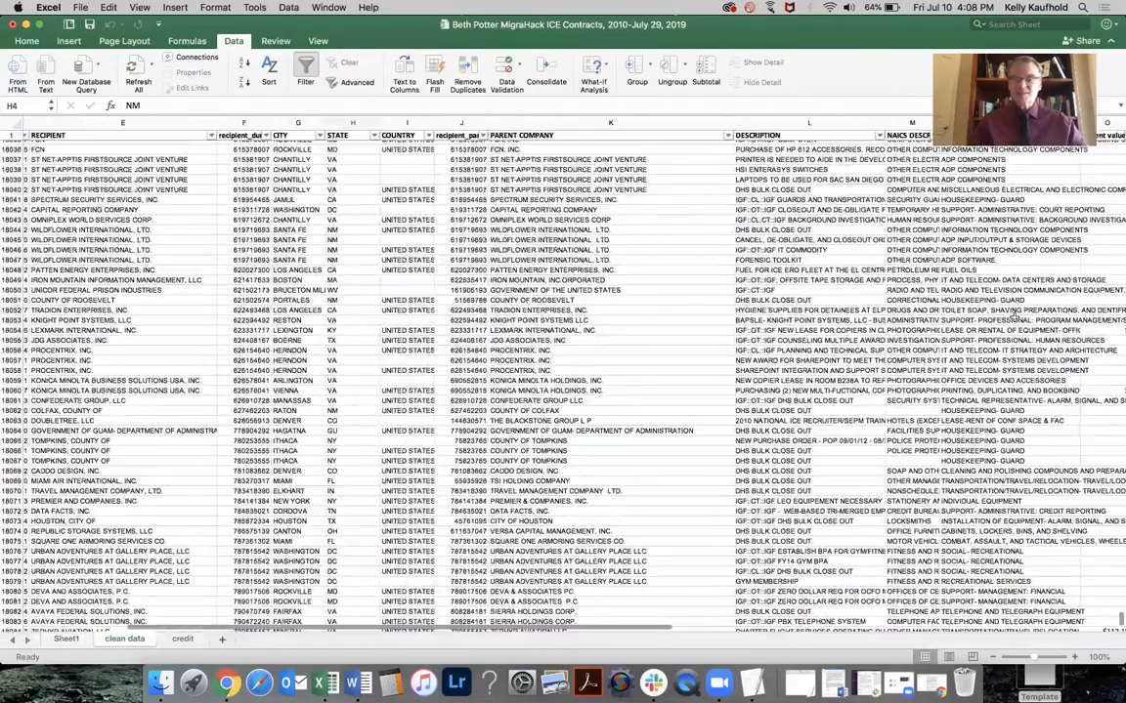
drag(1118, 624, 1116, 91)
scroll(289, 275, left, 5)
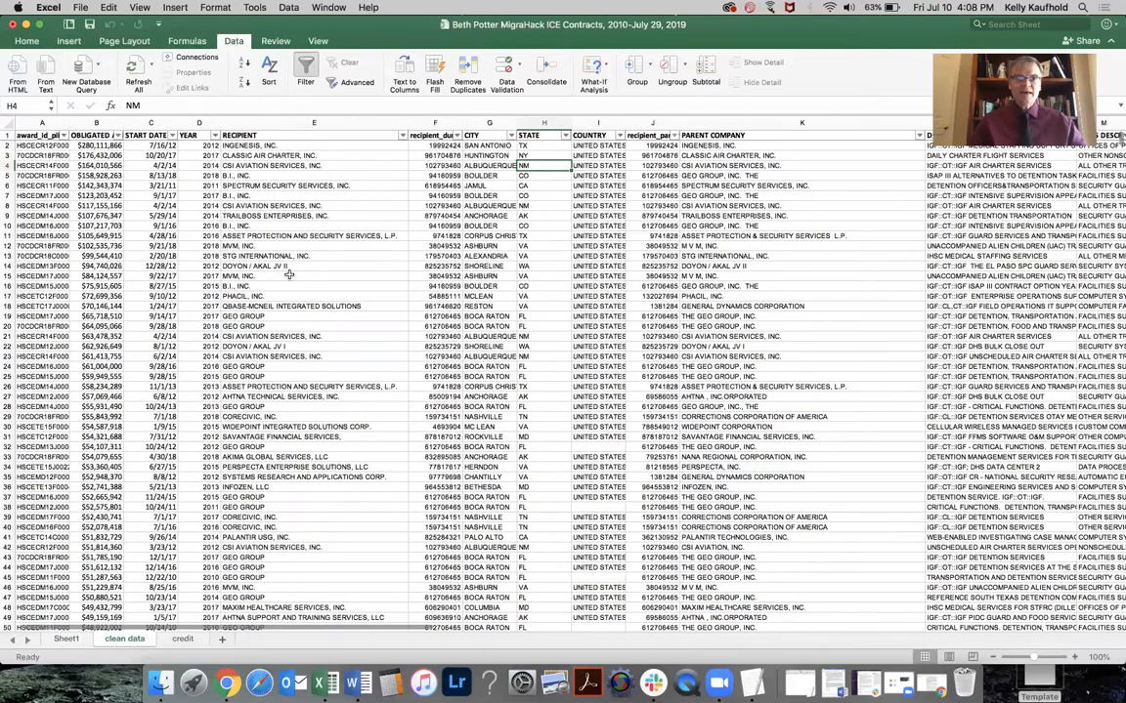
click(49, 156)
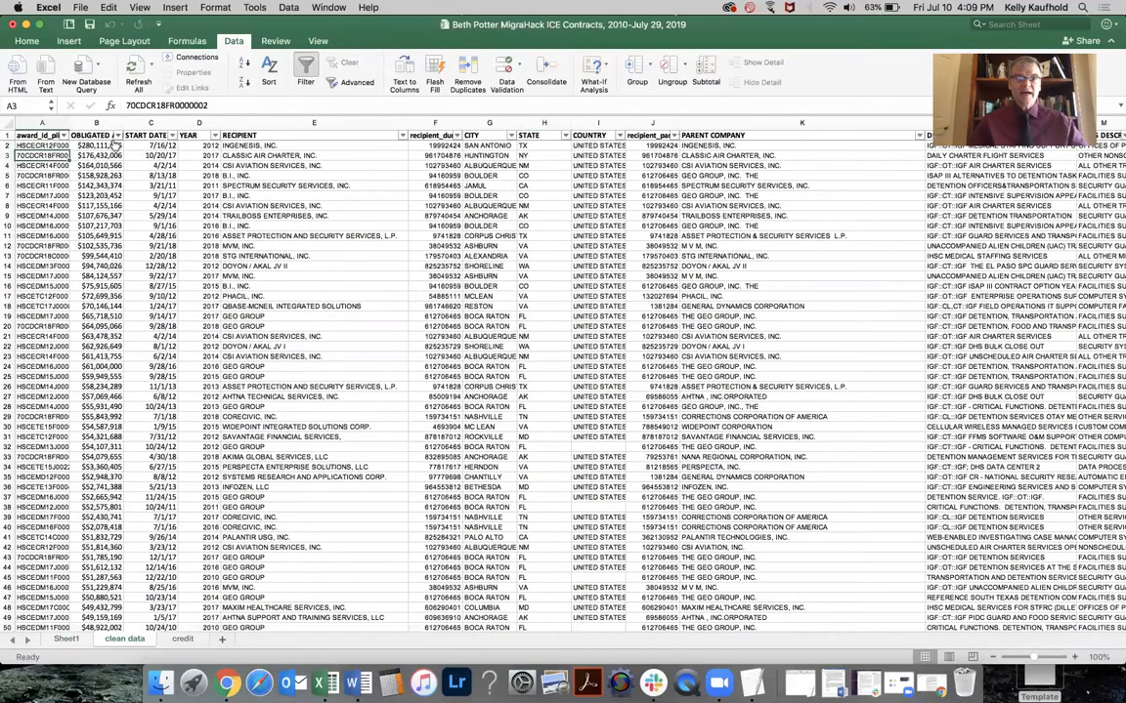
Step: Select the obligated amount of the first record in the clean data sheet
click(117, 135)
click(84, 157)
click(97, 146)
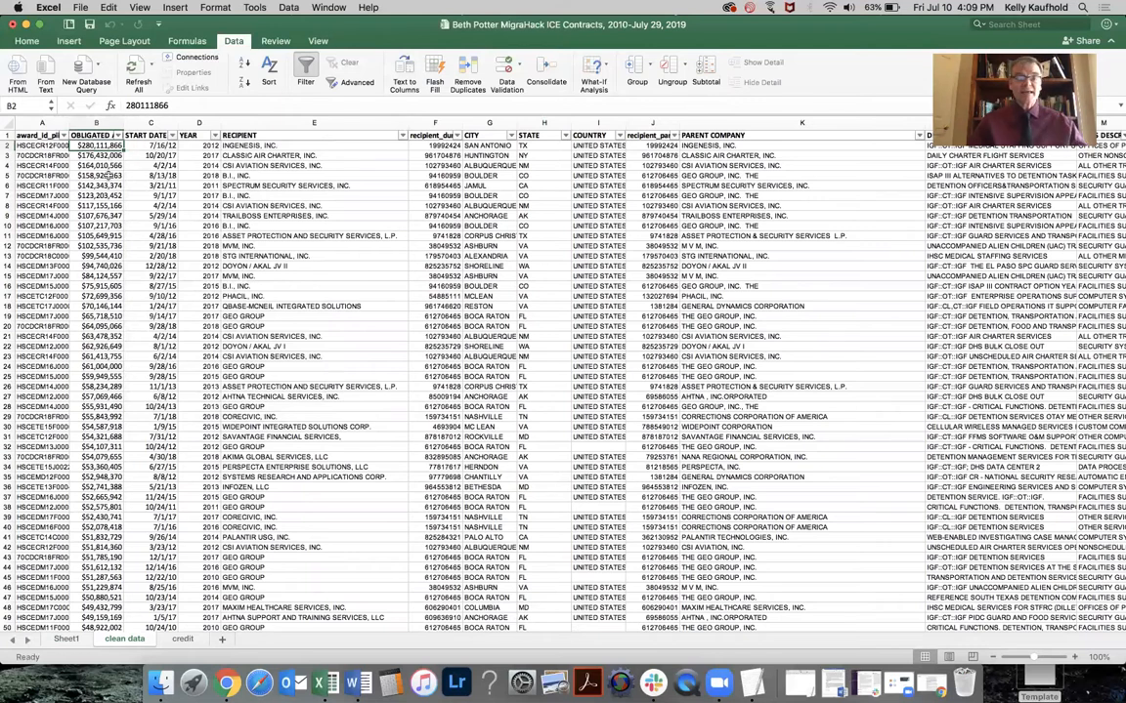
Step: Rename the PivotTable sheet, Sheet1, as "Pivot immigration"
click(66, 640)
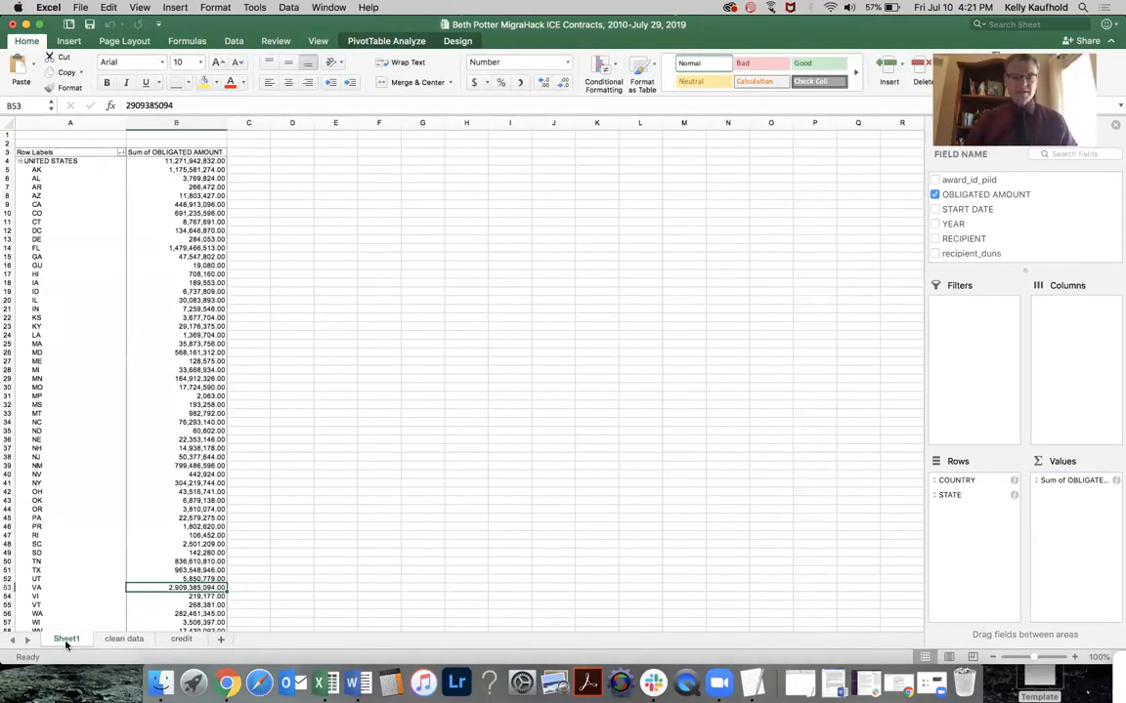
right_click(67, 641)
click(99, 546)
text(Pivot immigration)
key(Return)
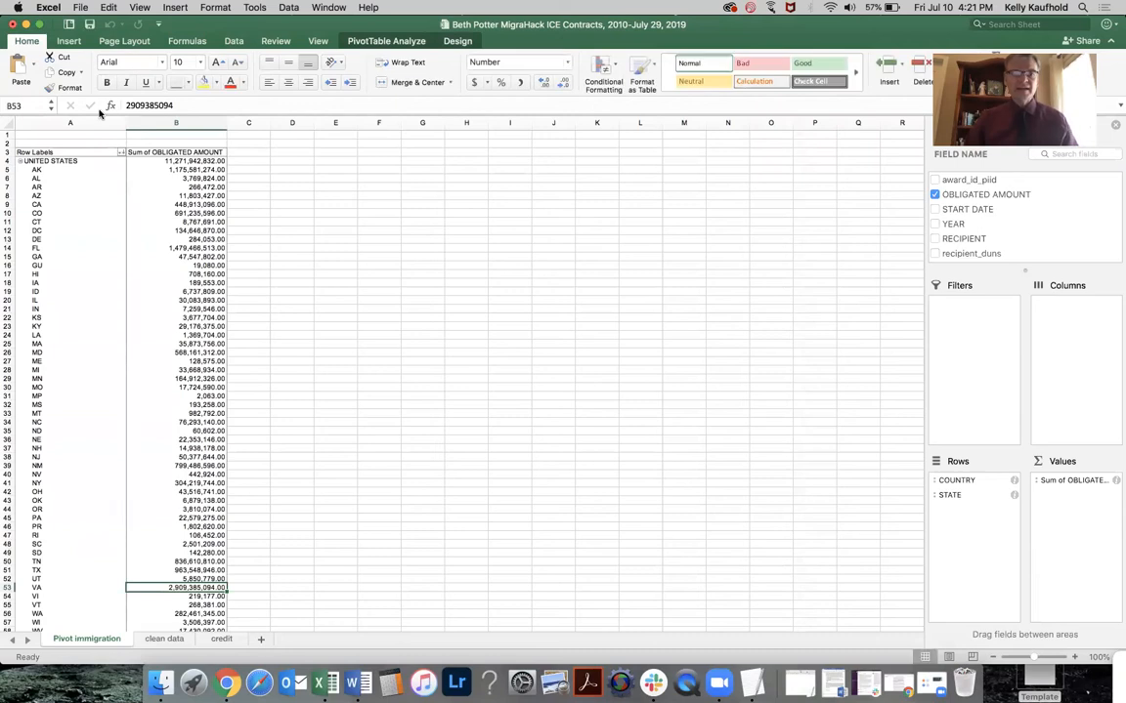
Step: Close the ICE contracts workbook with its changes saved, and select the shooting data workbook in the 2020 folder
click(13, 24)
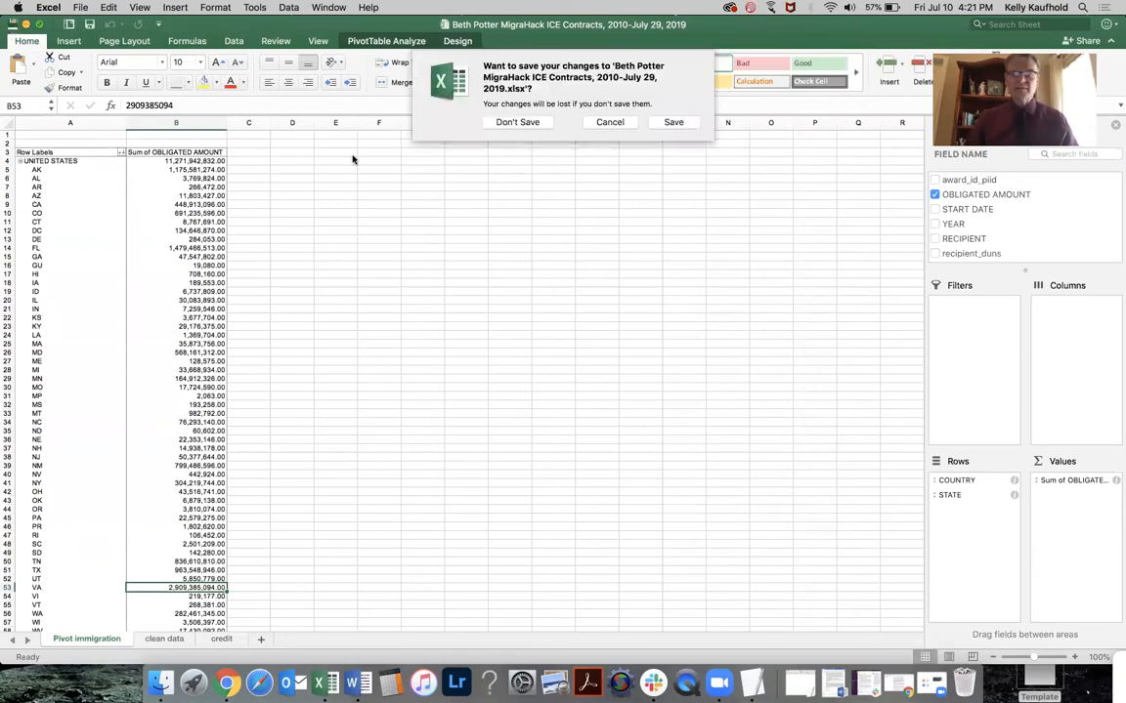
click(662, 124)
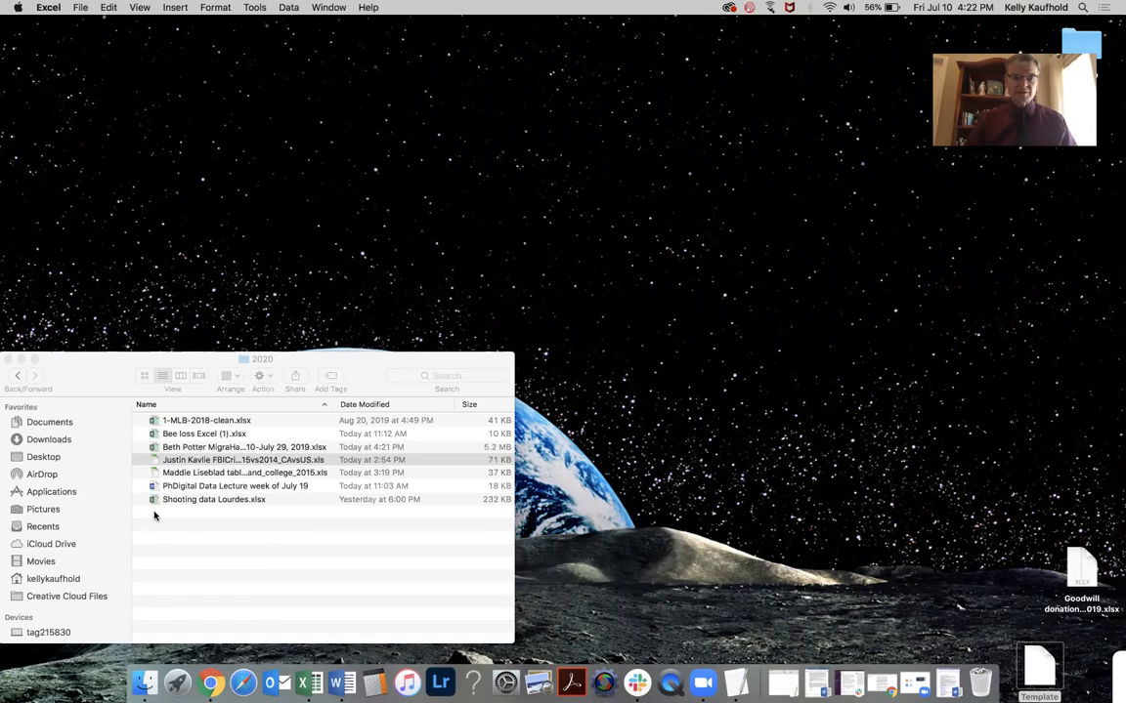
click(158, 499)
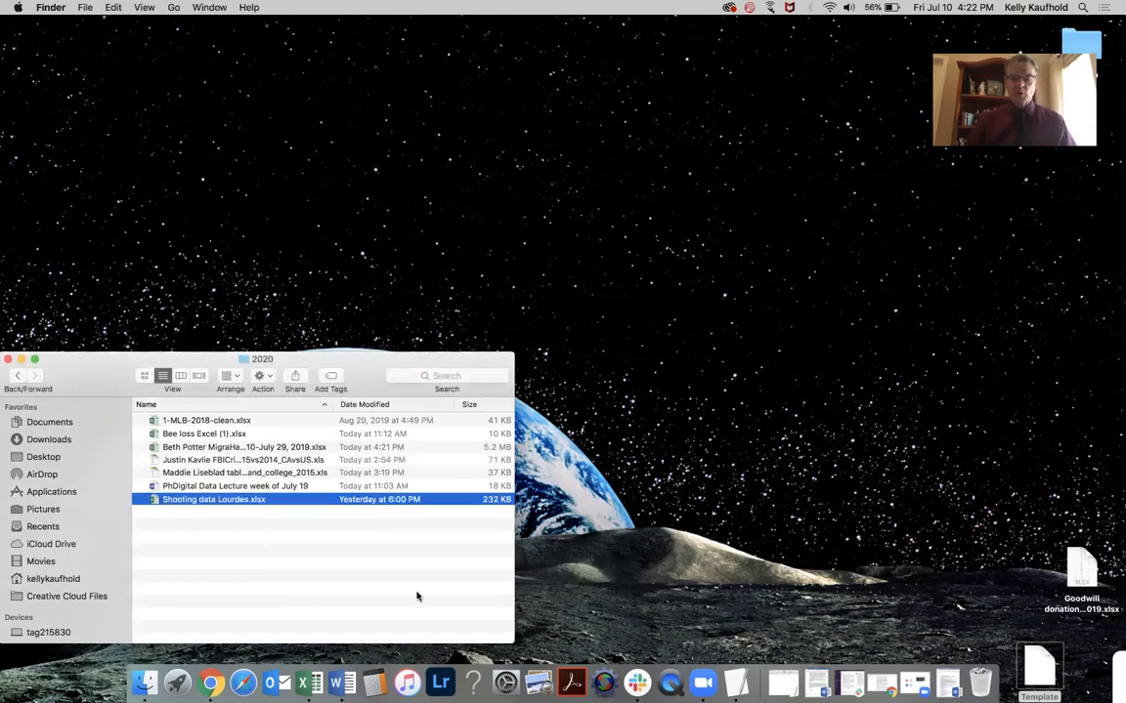
Step: Switch to Slack, find the June 15th assignment post in #datajournalism and open its Stanford mass shooting CSV link
click(636, 682)
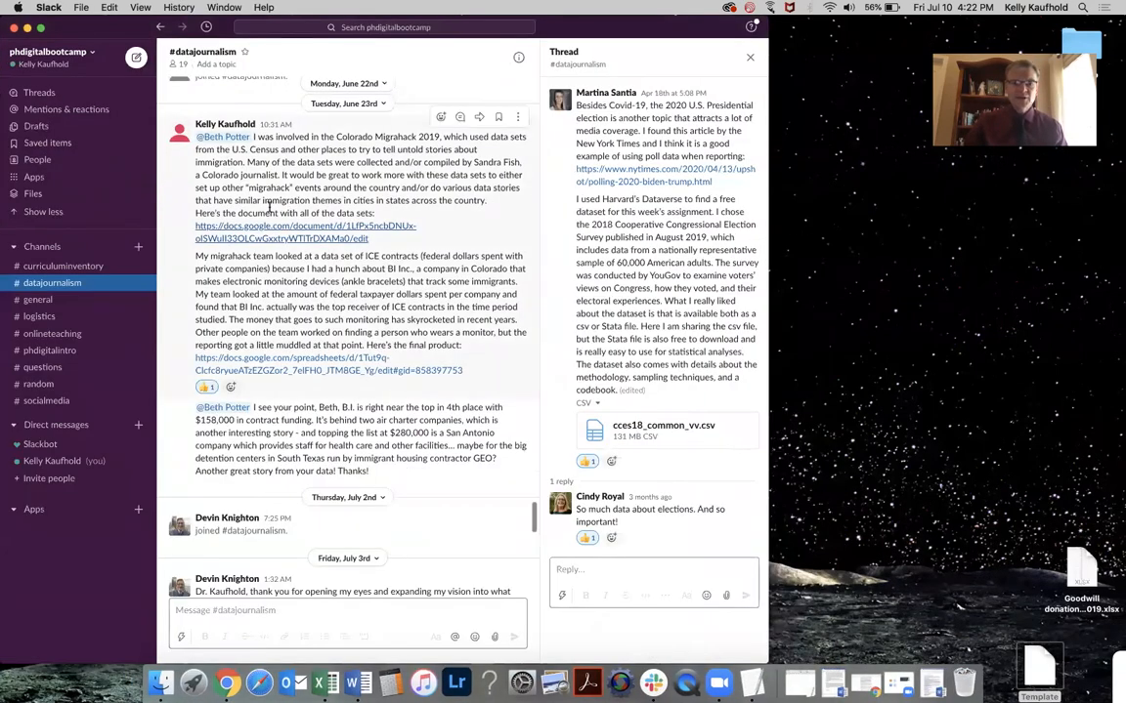
scroll(278, 210, up, 10)
scroll(269, 211, up, 2)
scroll(270, 211, down, 6)
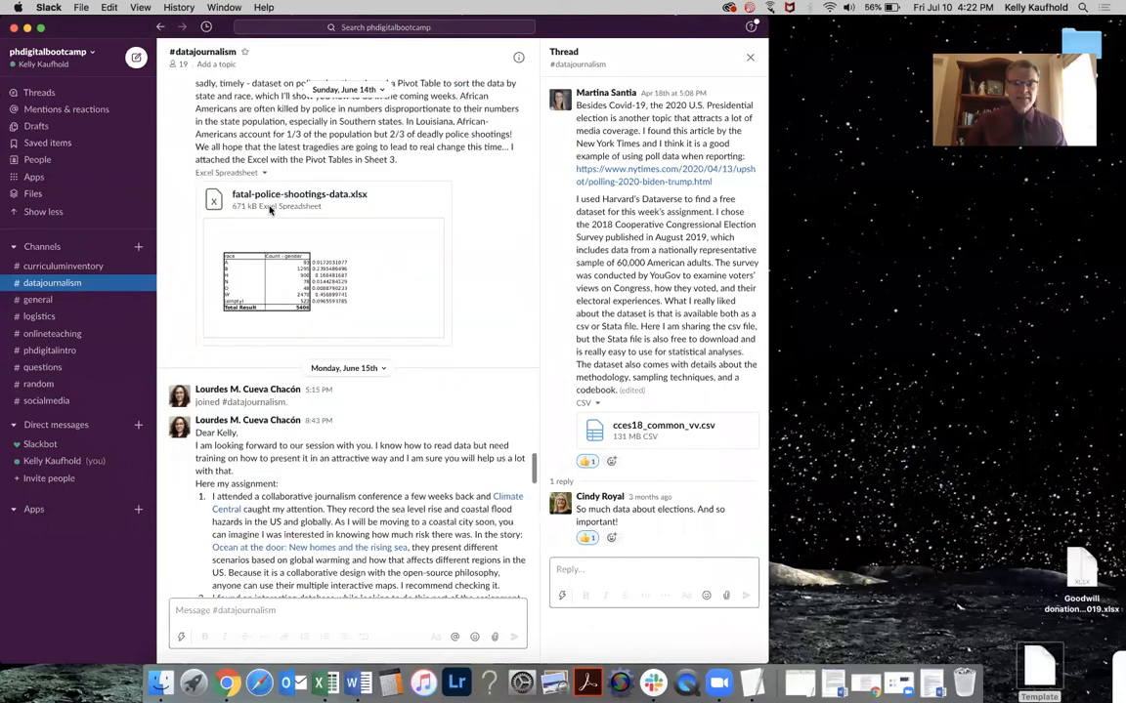
scroll(269, 211, up, 3)
scroll(270, 211, down, 5)
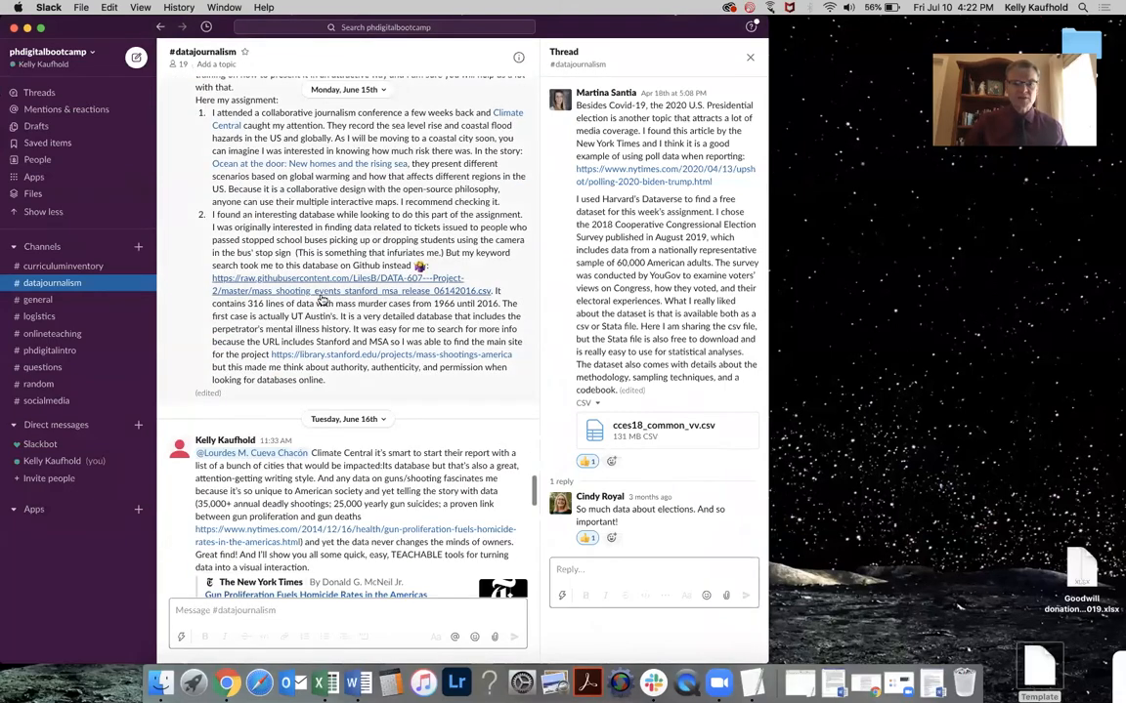
click(330, 280)
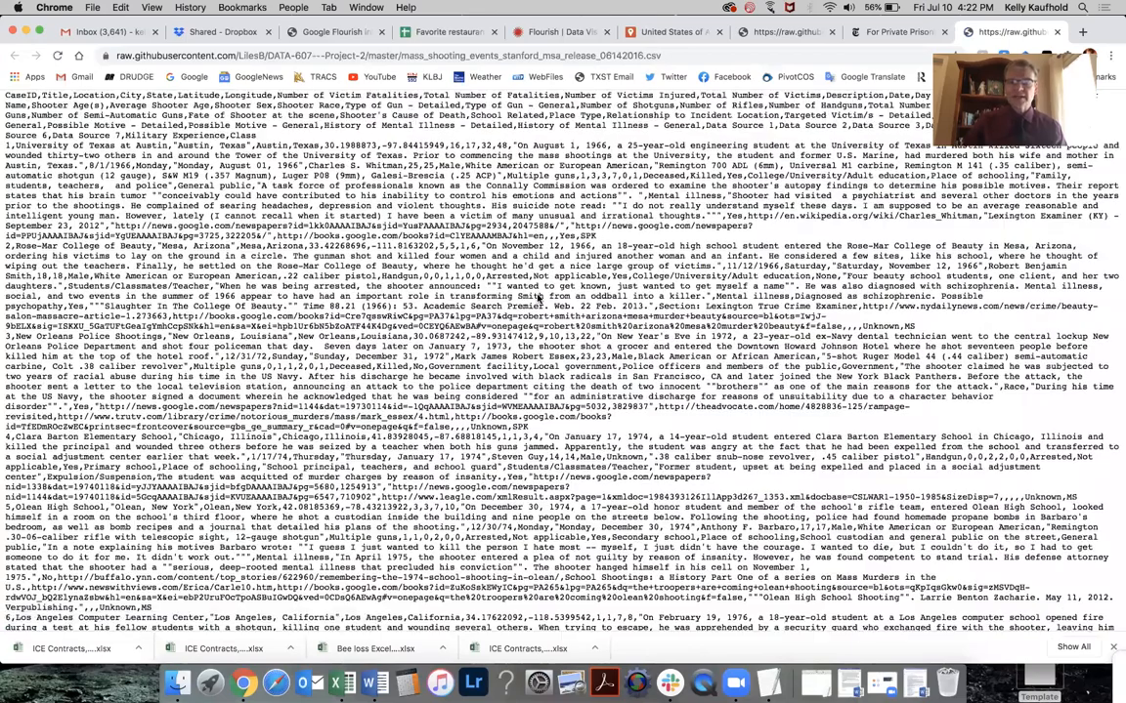
Step: Examine the raw comma-separated records of the mass shooting file, and return to its header row
scroll(539, 290, down, 15)
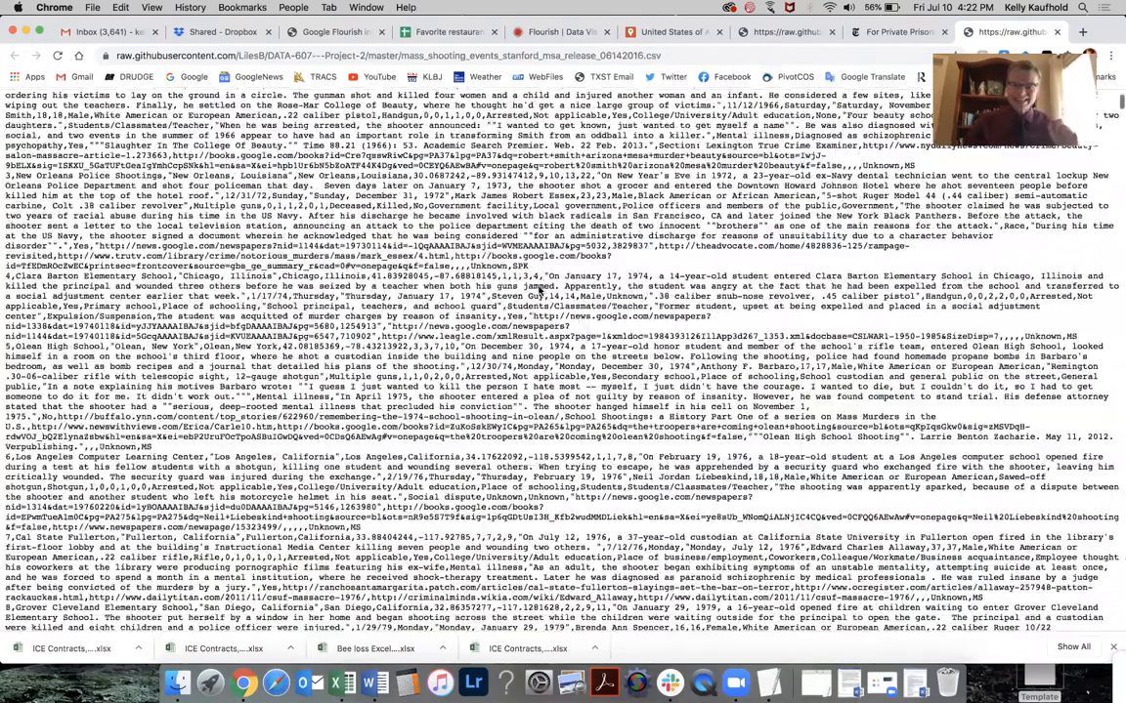
scroll(538, 290, down, 1)
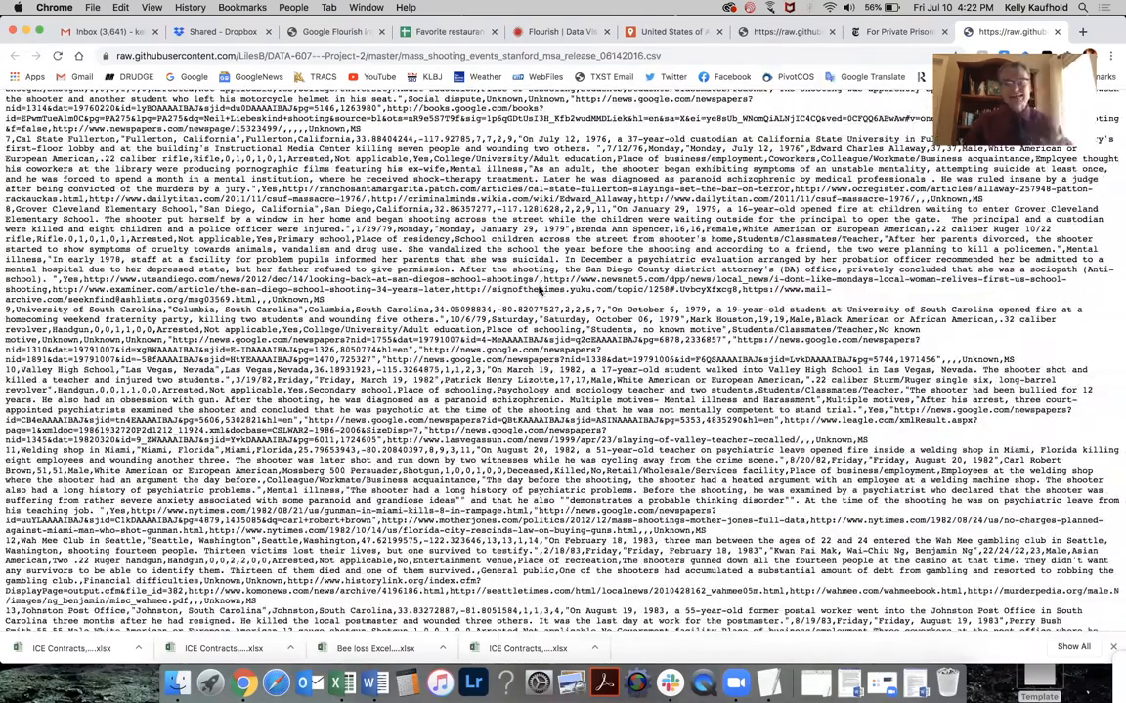
scroll(538, 291, down, 5)
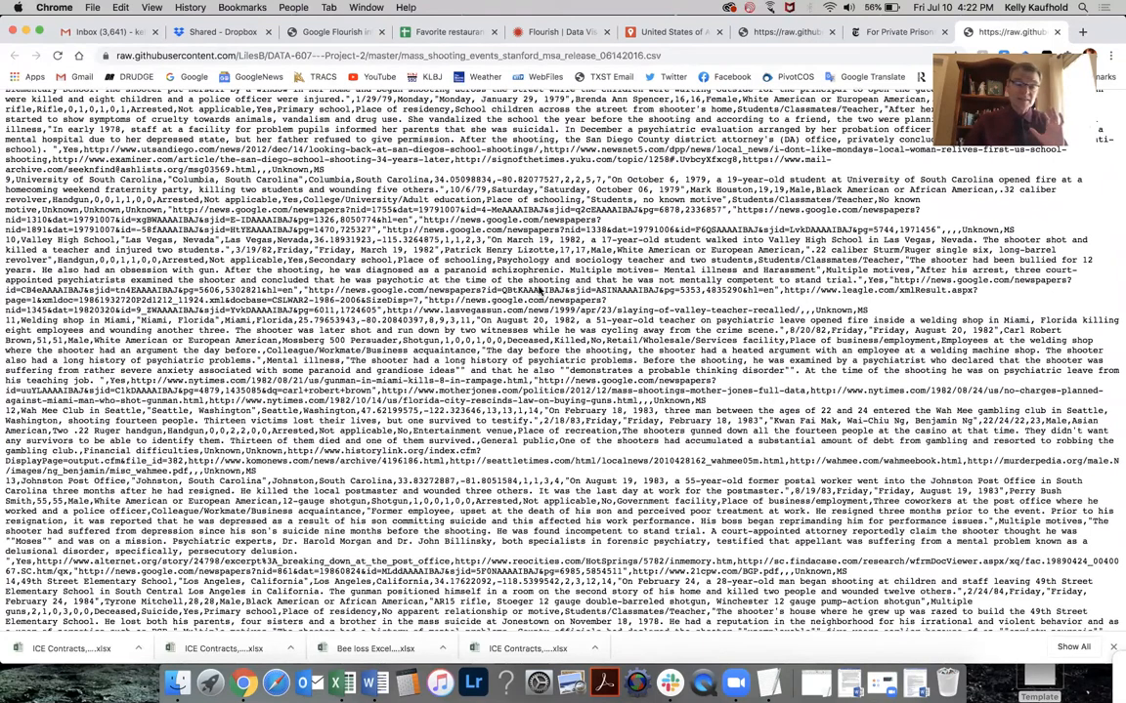
scroll(538, 290, down, 7)
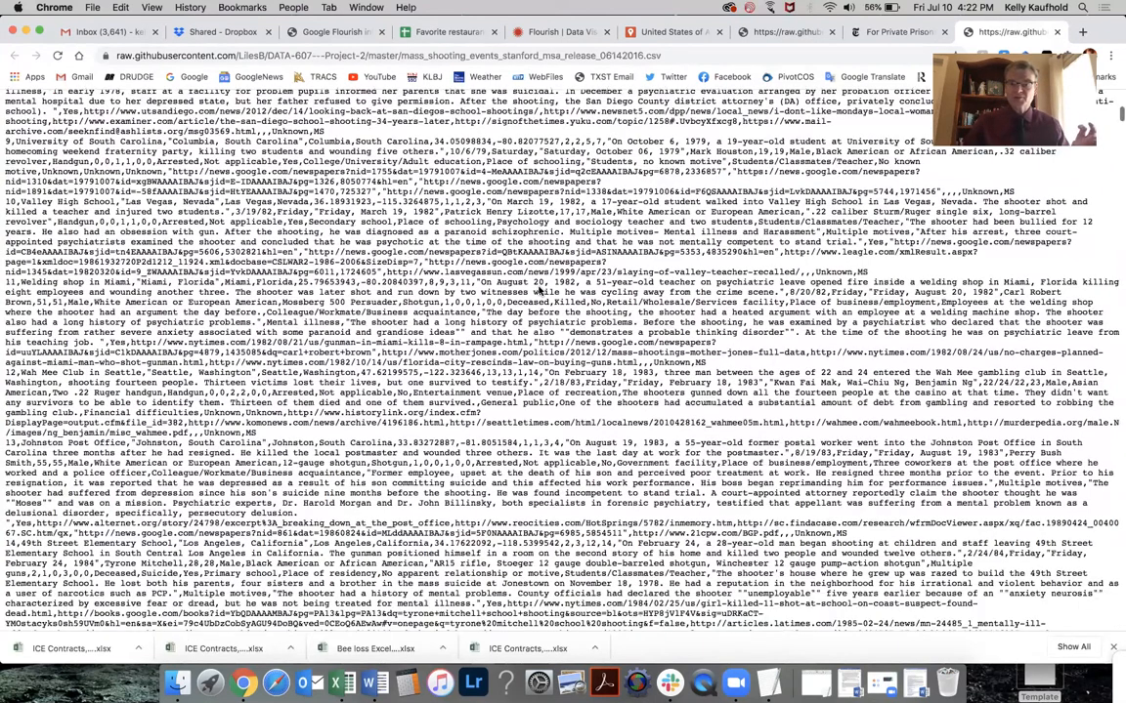
scroll(538, 290, up, 20)
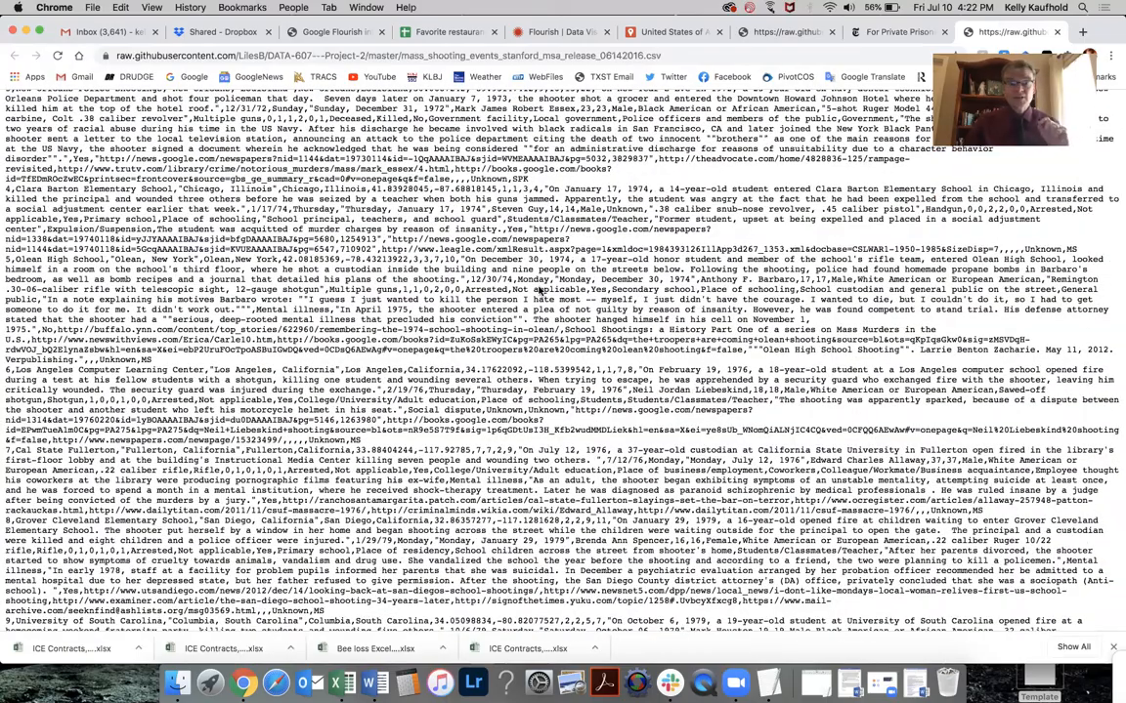
scroll(539, 290, up, 10)
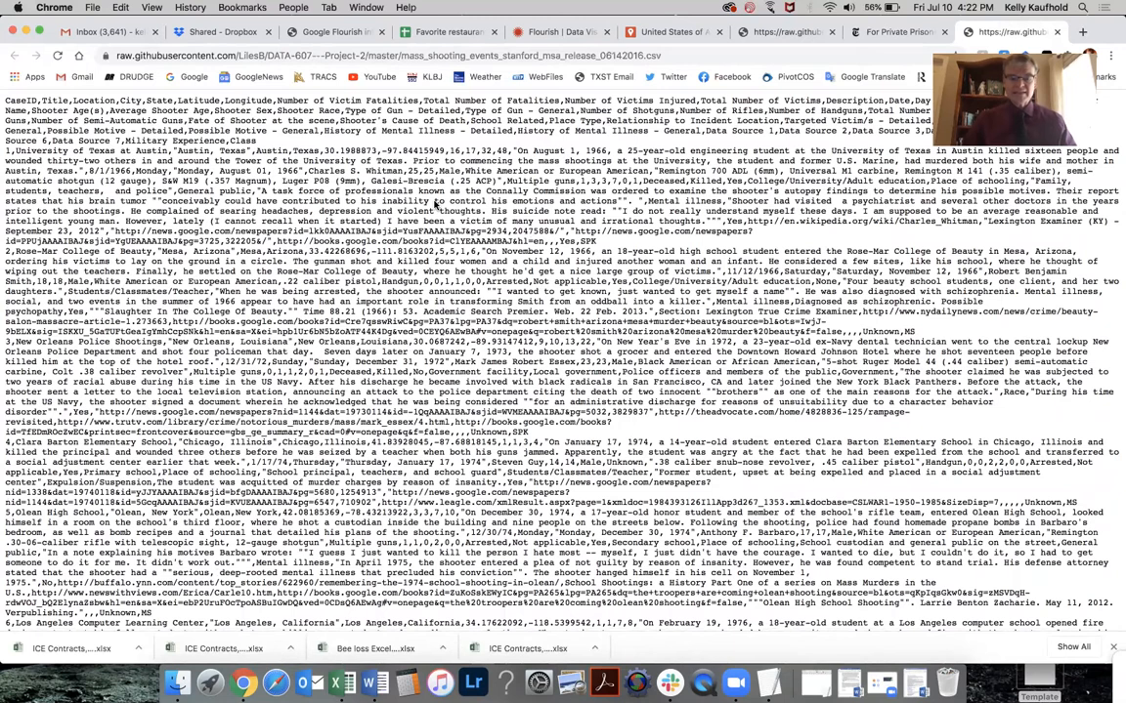
Step: Copy the entire raw mass shooting text and paste it into a blank TextEdit document
key(super+a)
key(super+c)
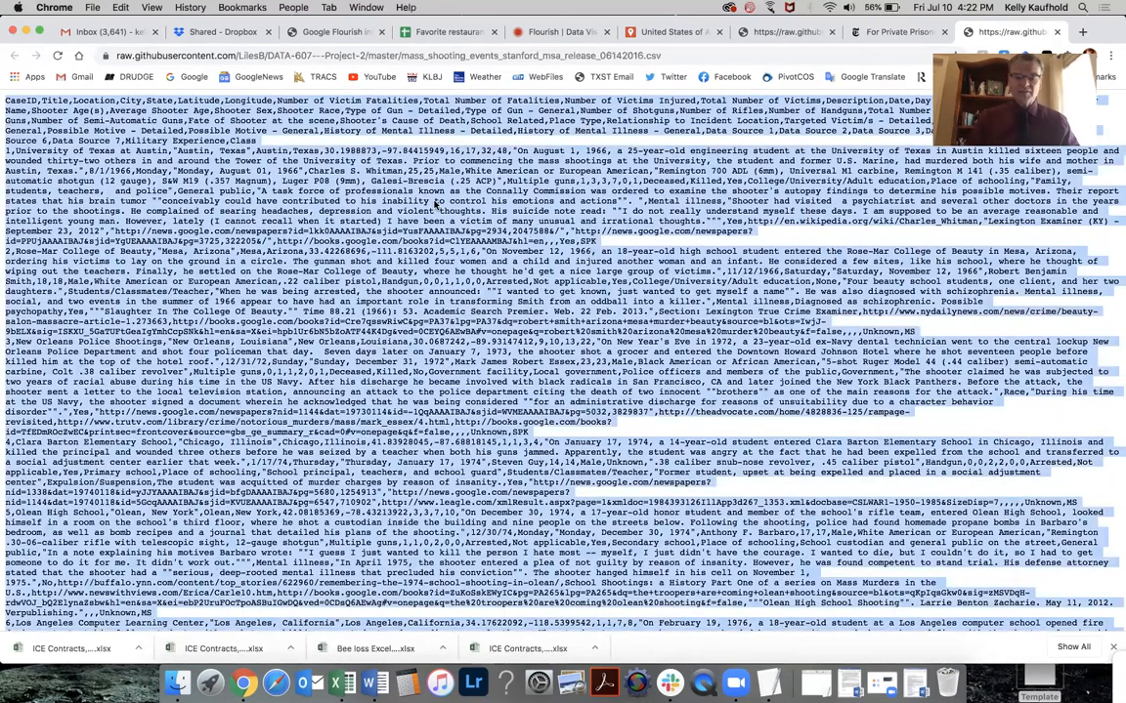
click(435, 203)
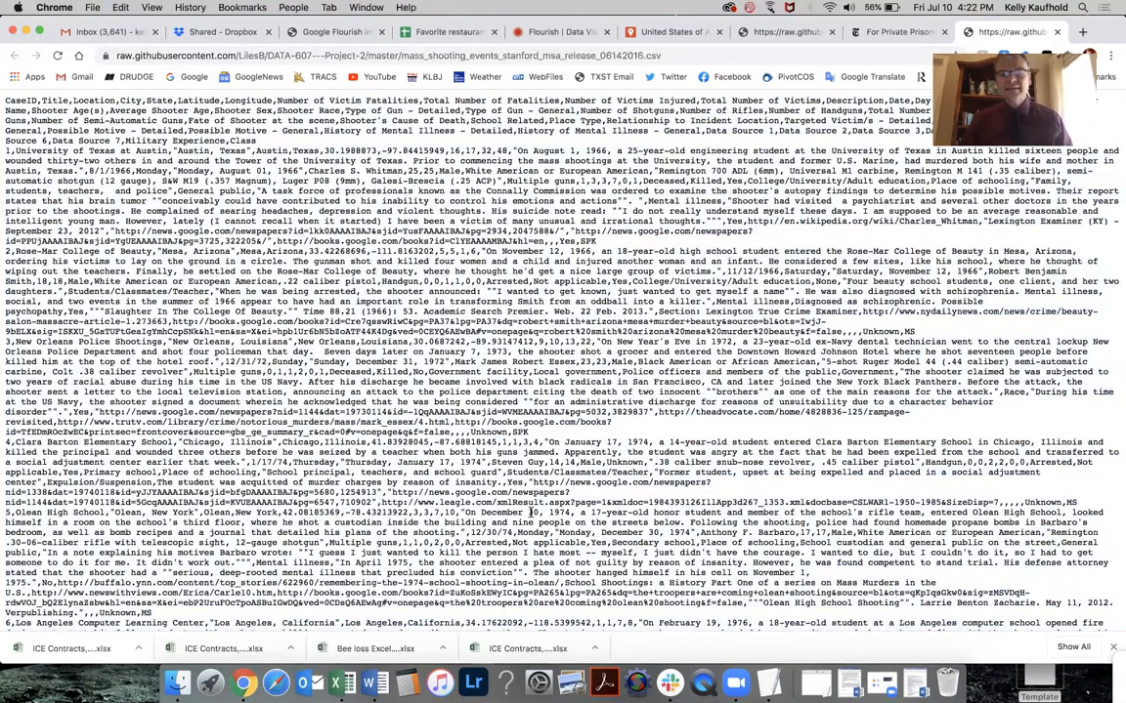
click(769, 682)
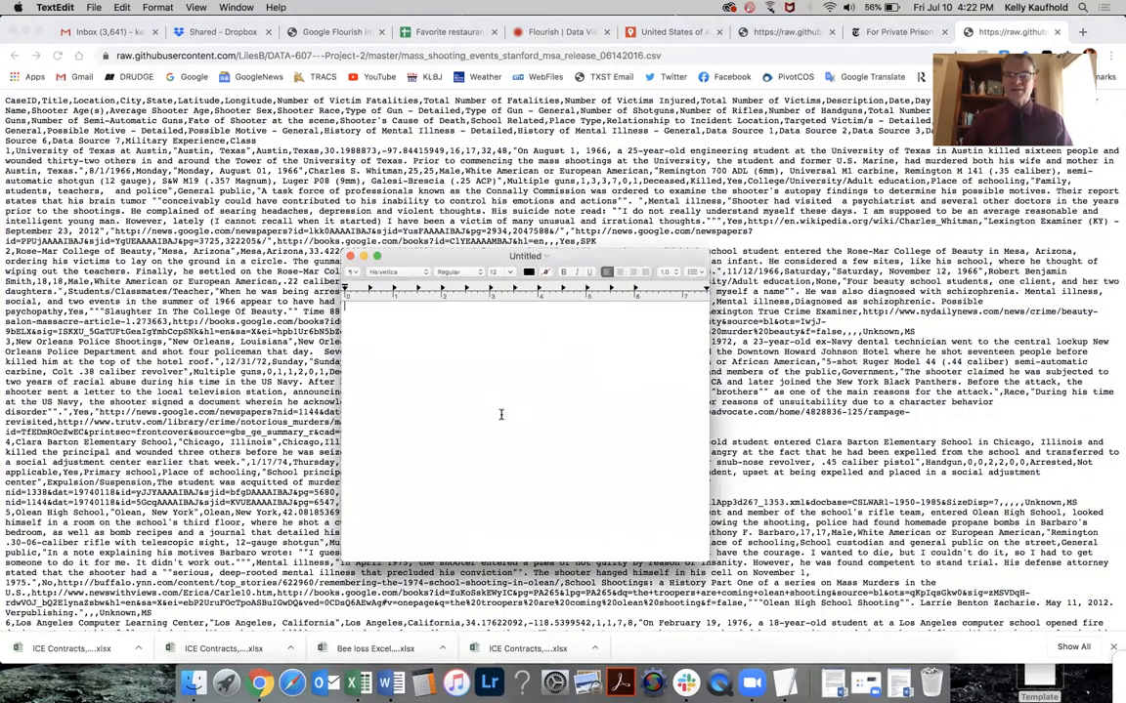
key(super+v)
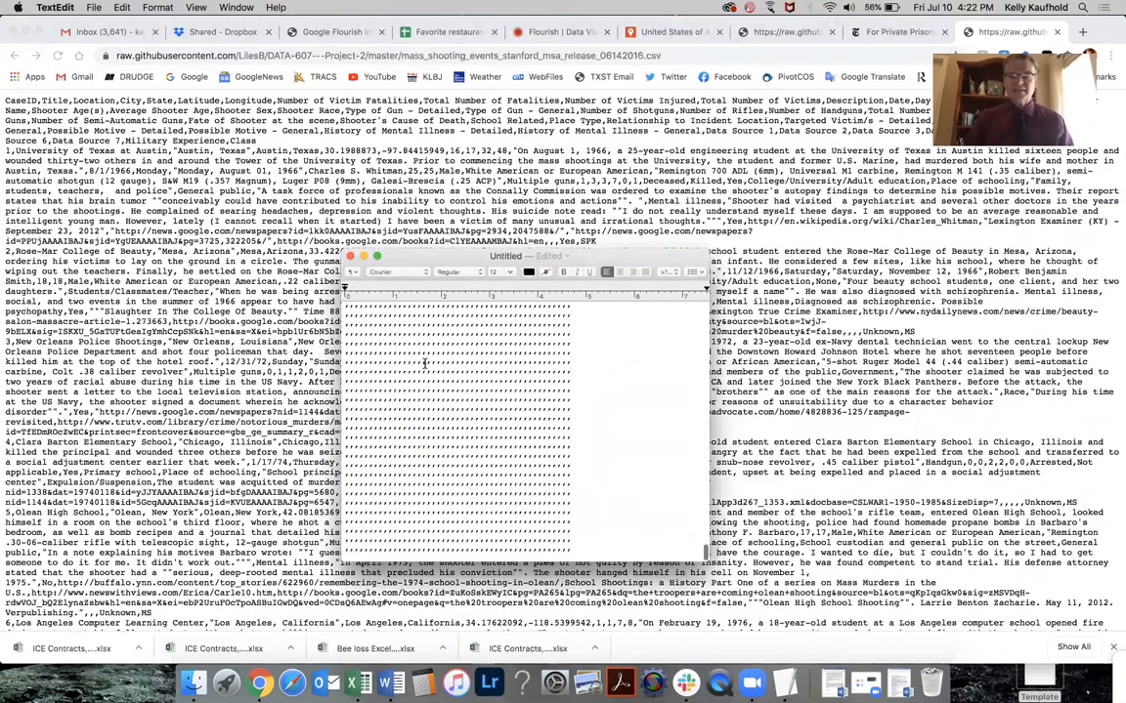
scroll(493, 369, up, 15)
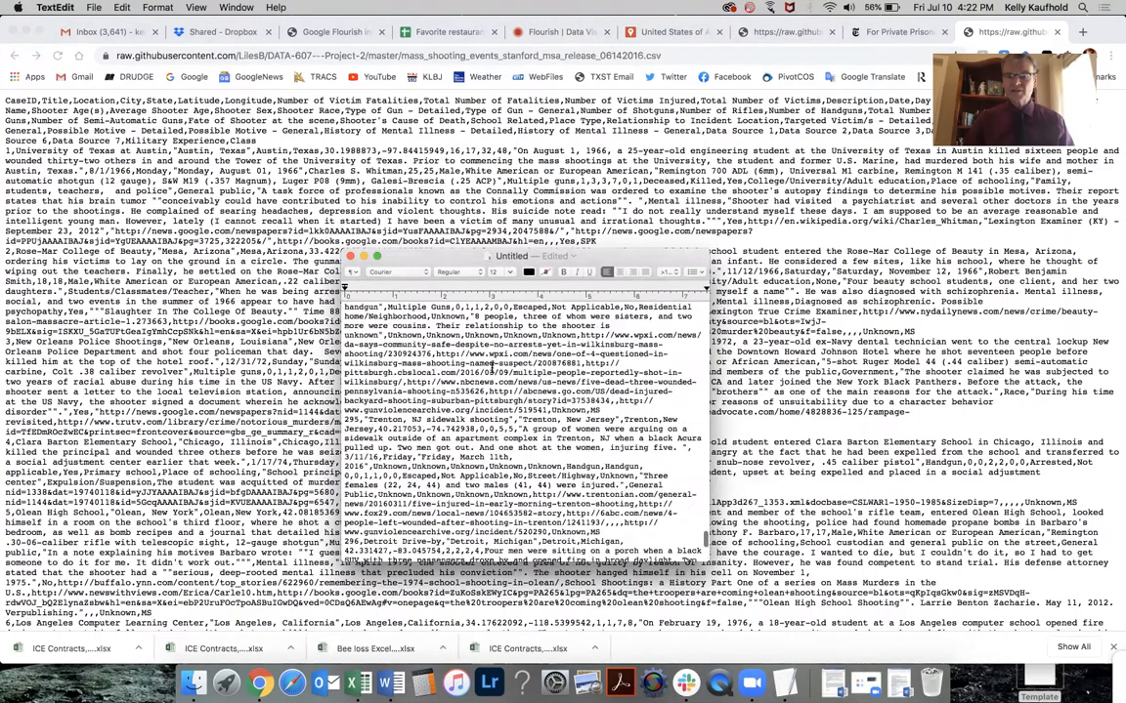
key(super+Up)
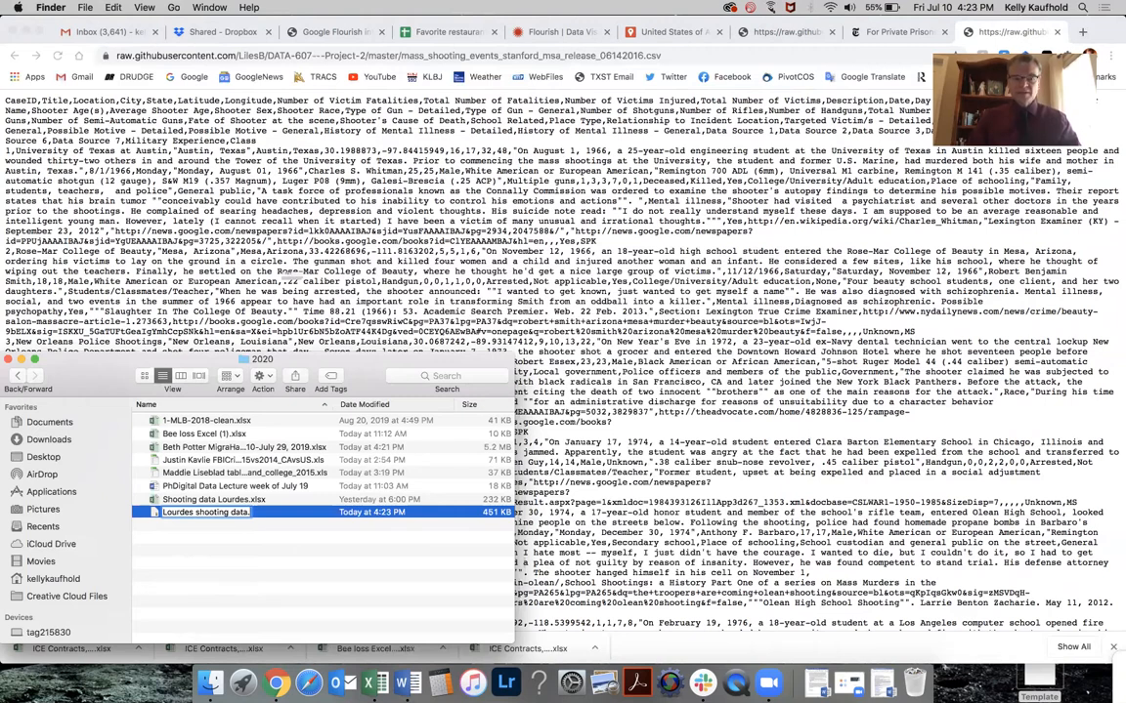
Step: Change the extension of the saved shooting data text file from .rtf to .csv
text(v)
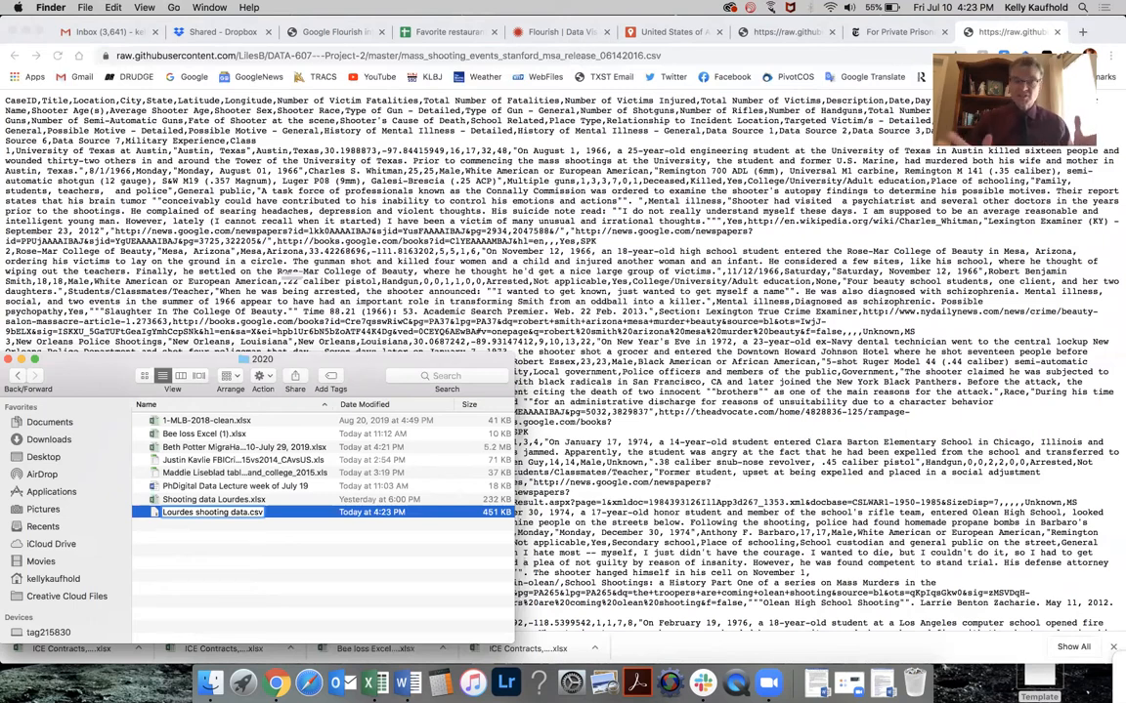
key(Return)
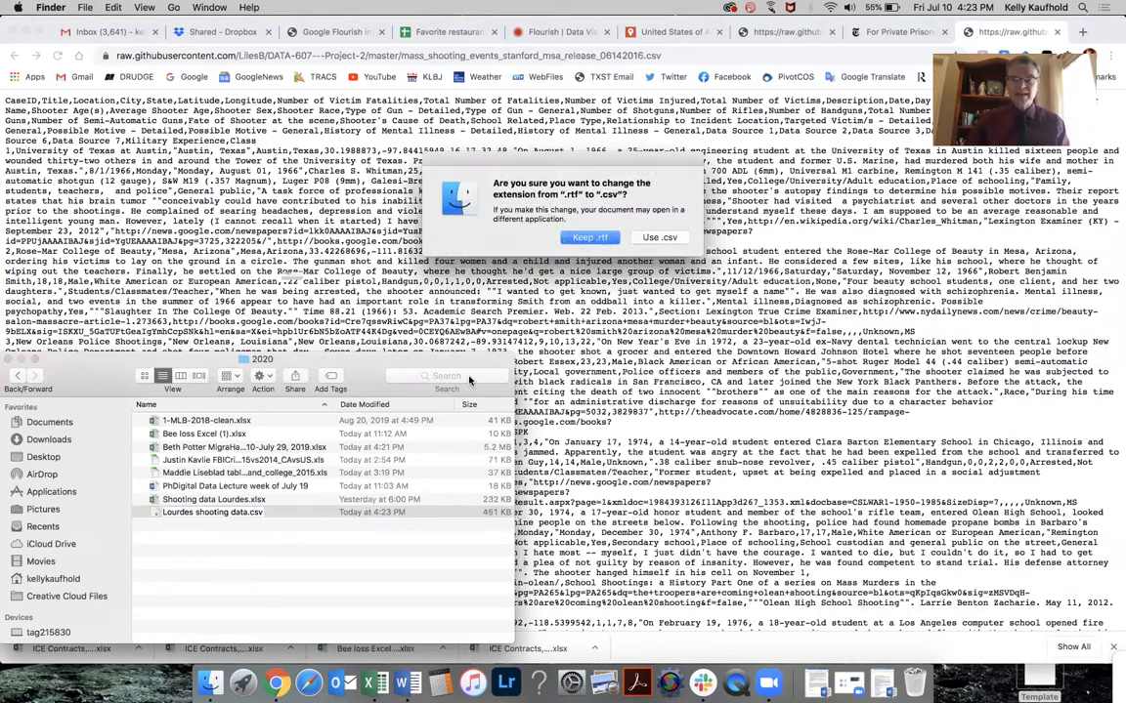
click(660, 237)
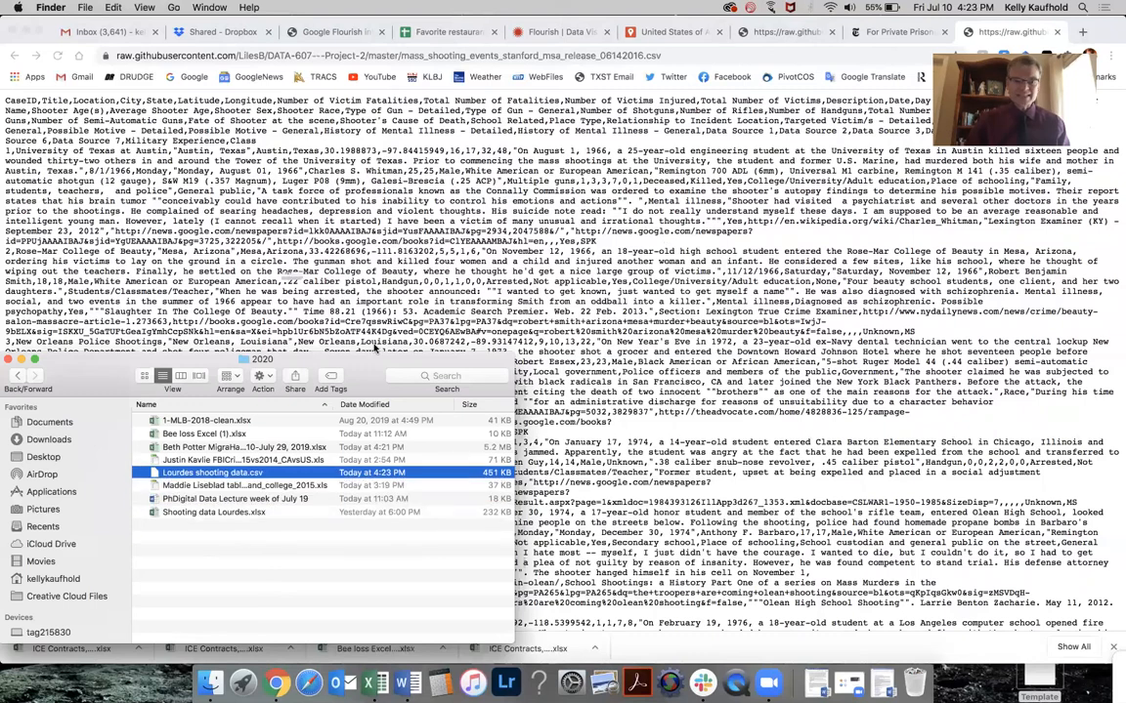
Step: Open the new shooting data CSV file in Excel and look through its rows and columns
right_click(154, 475)
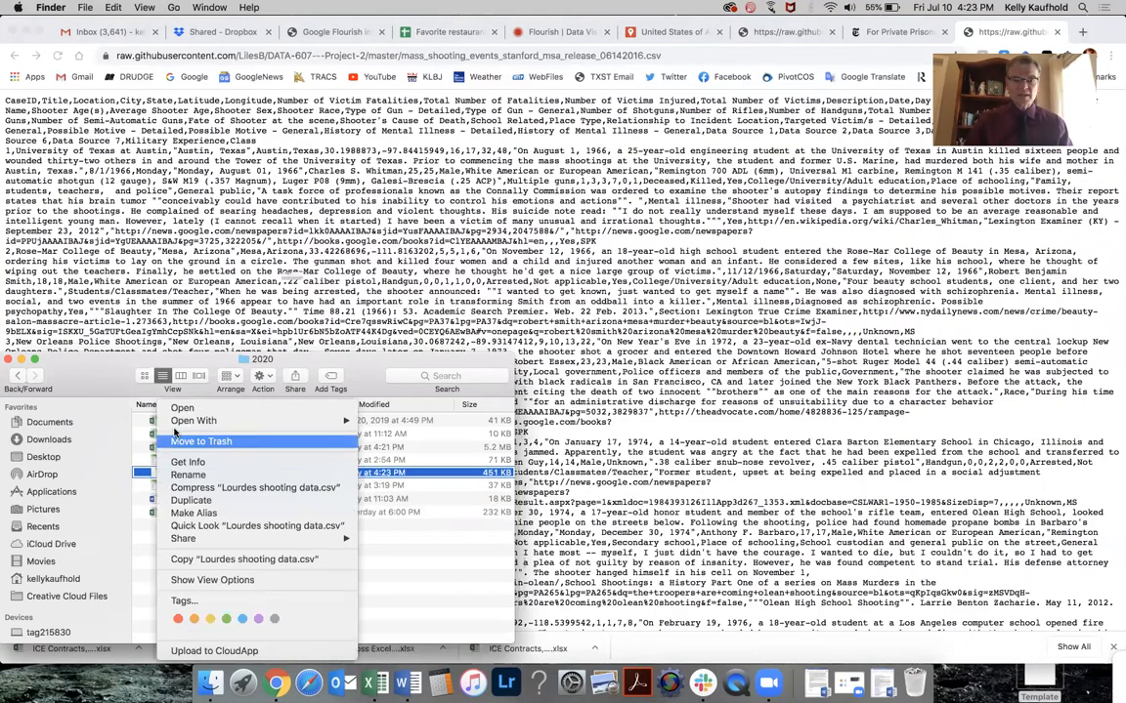
mouse_move(312, 421)
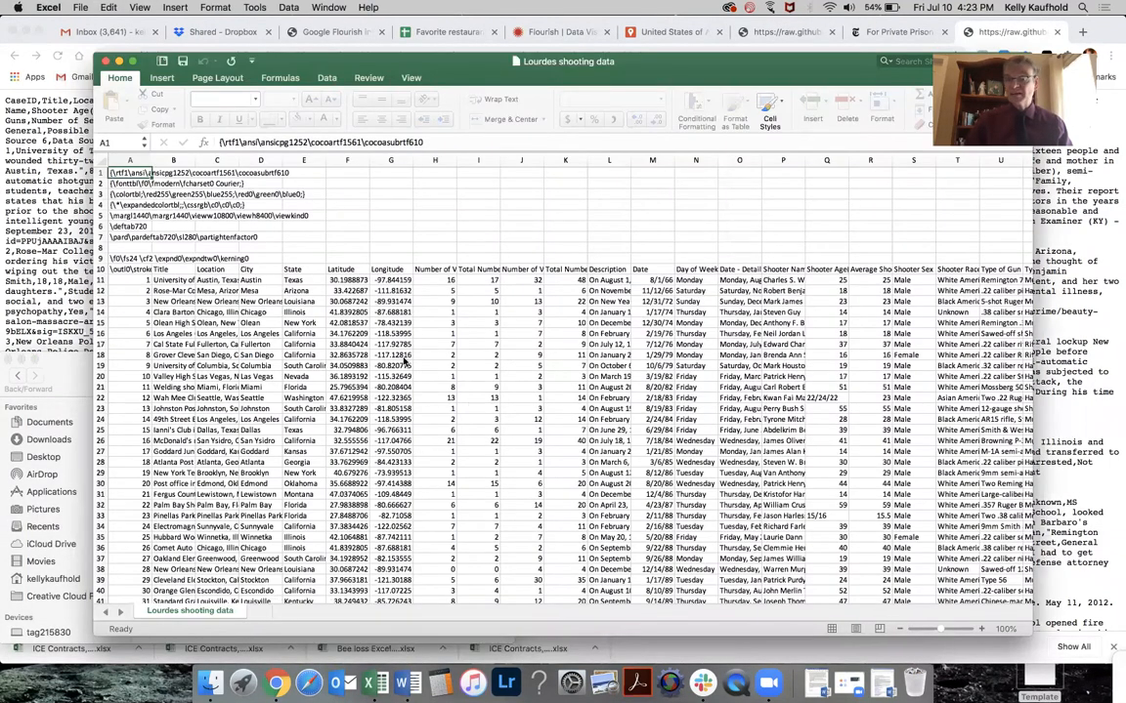
scroll(288, 364, down, 2)
scroll(288, 364, down, 10)
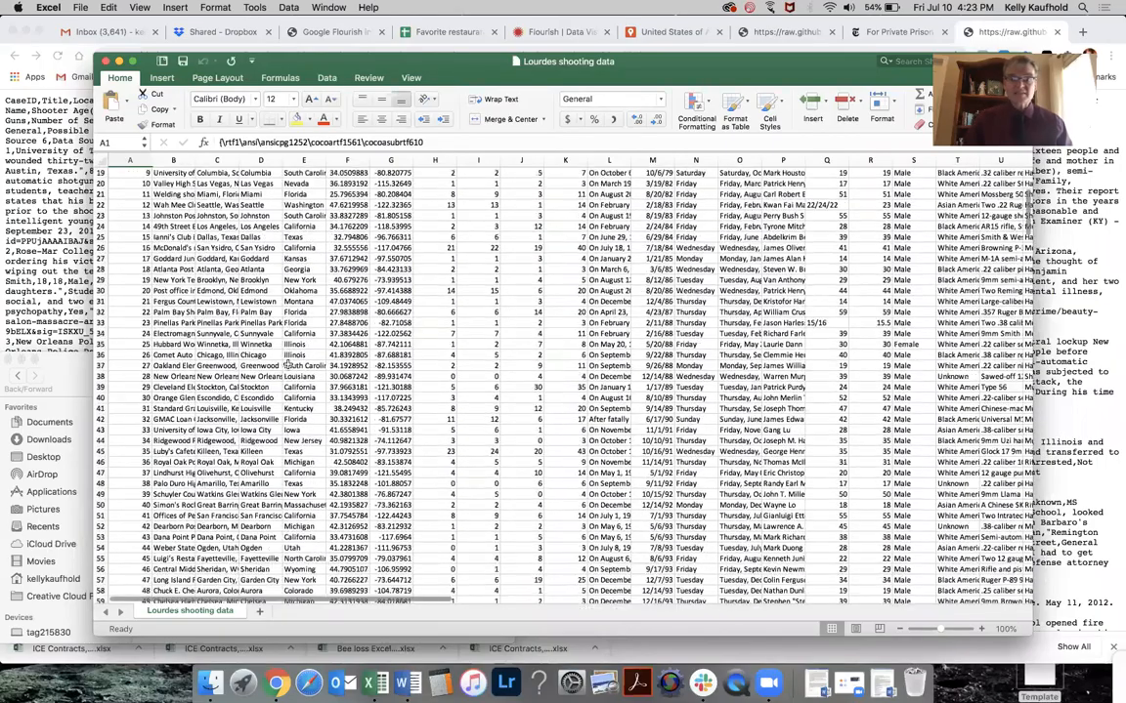
scroll(279, 364, right, 2)
scroll(279, 364, right, 3)
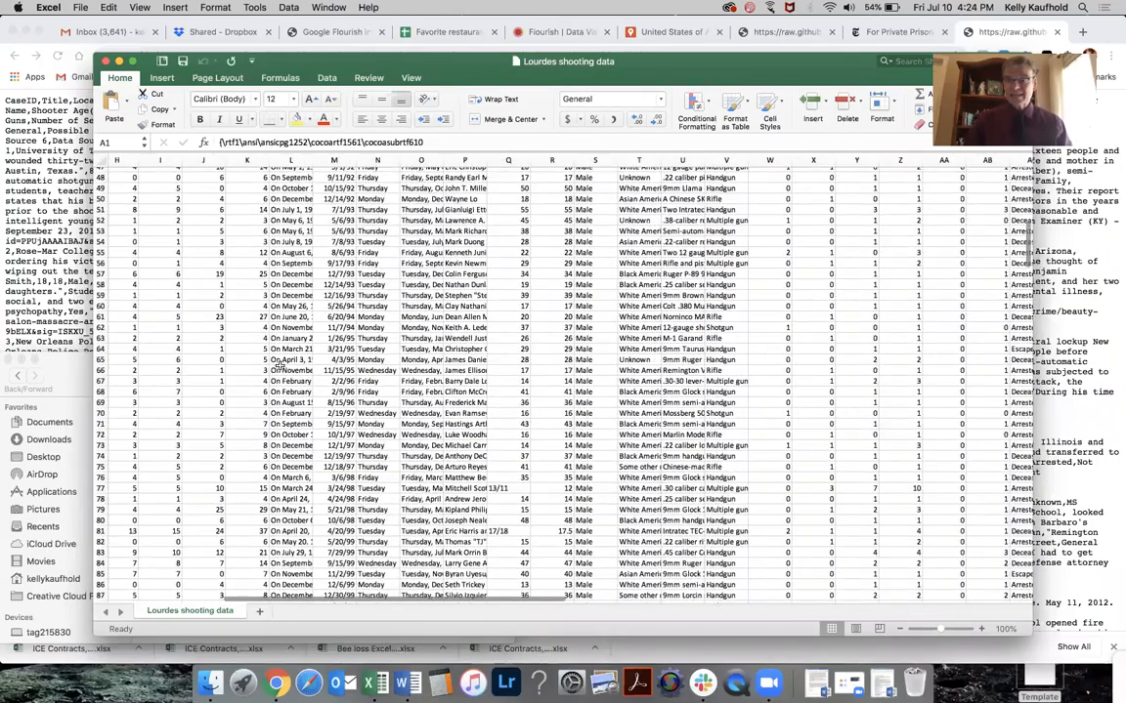
scroll(293, 363, left, 8)
scroll(324, 360, up, 1)
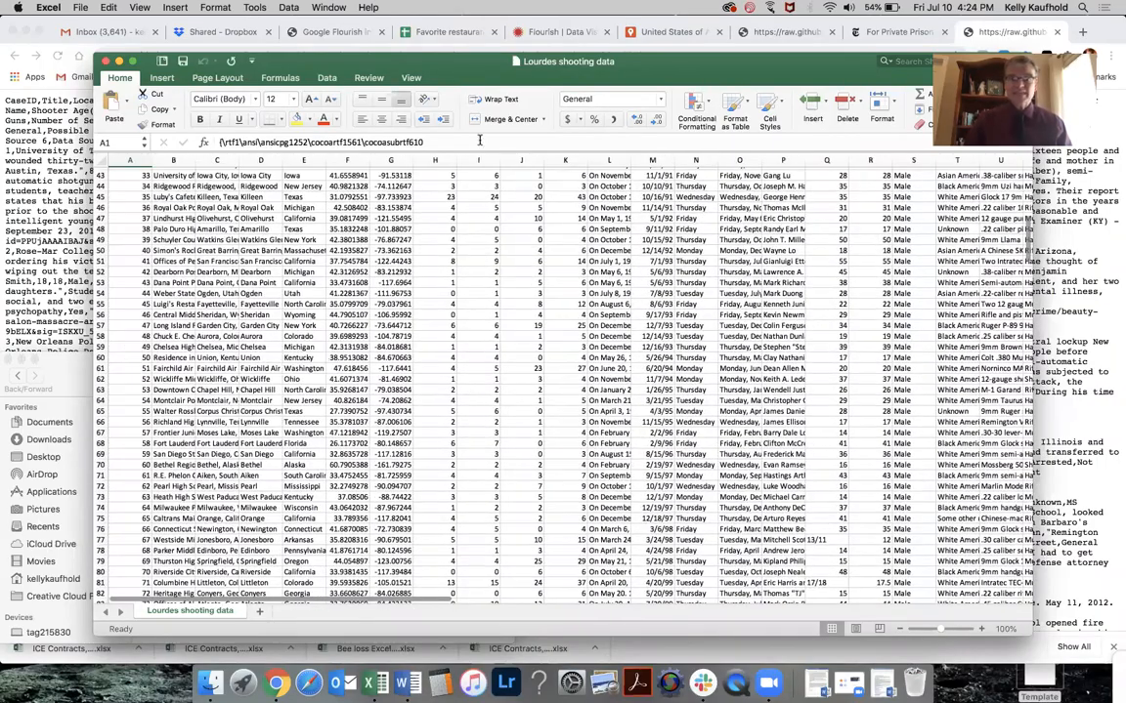
Step: Switch to Chrome and compare the raw mass shooting text with the spreadsheet version
click(277, 682)
scroll(349, 289, down, 10)
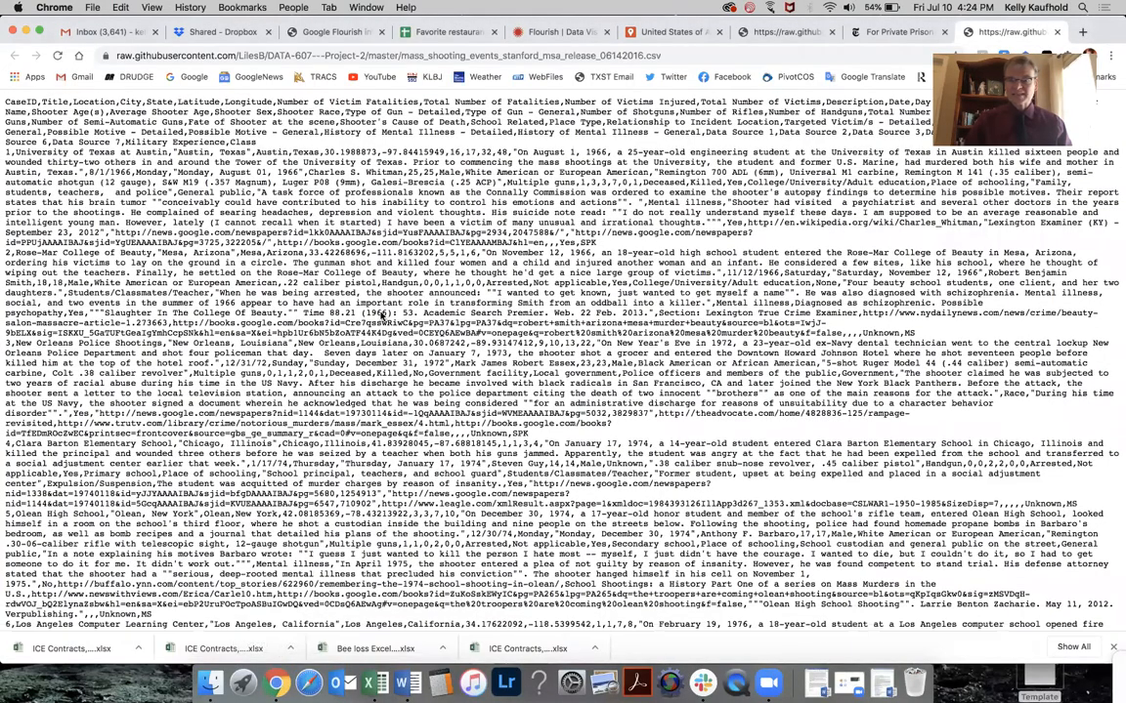
scroll(381, 314, down, 15)
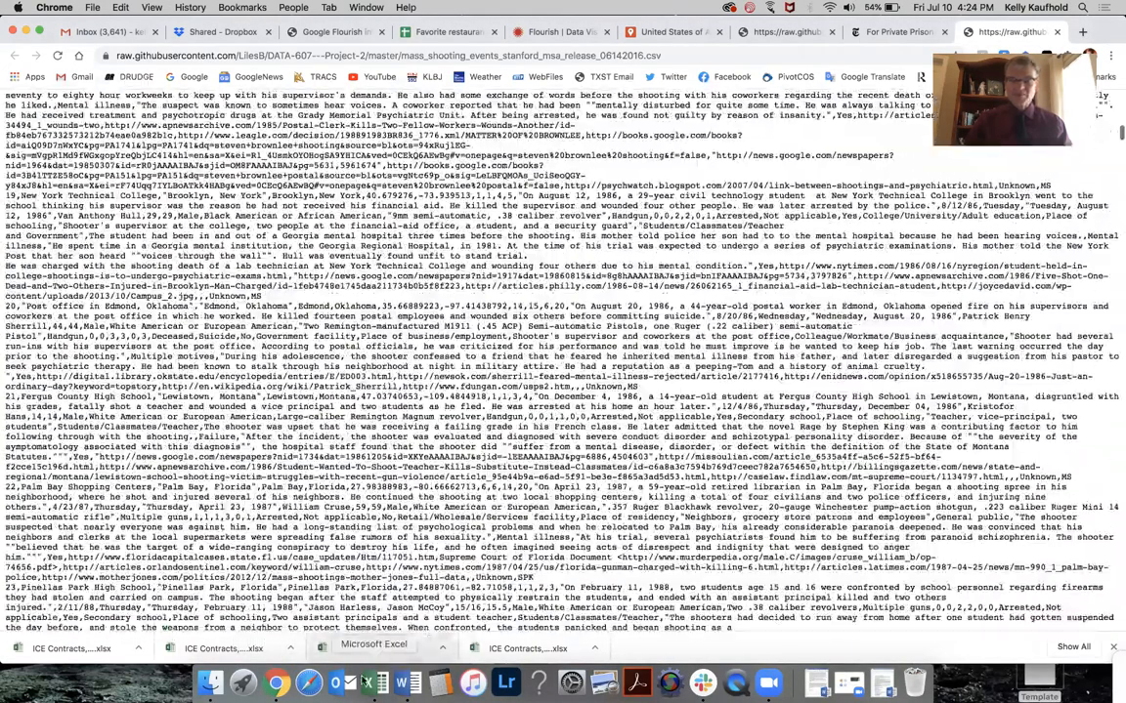
Step: Switch back to the shooting data spreadsheet in Excel and enlarge its window to fill the screen
click(373, 684)
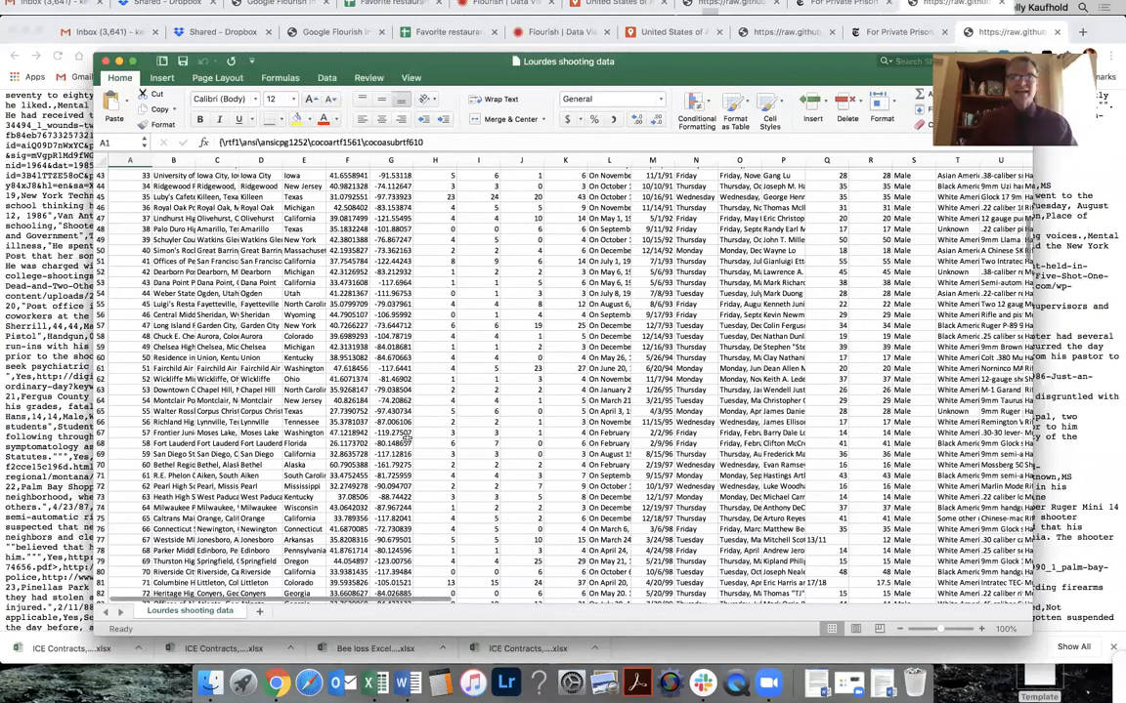
drag(353, 54, 258, 19)
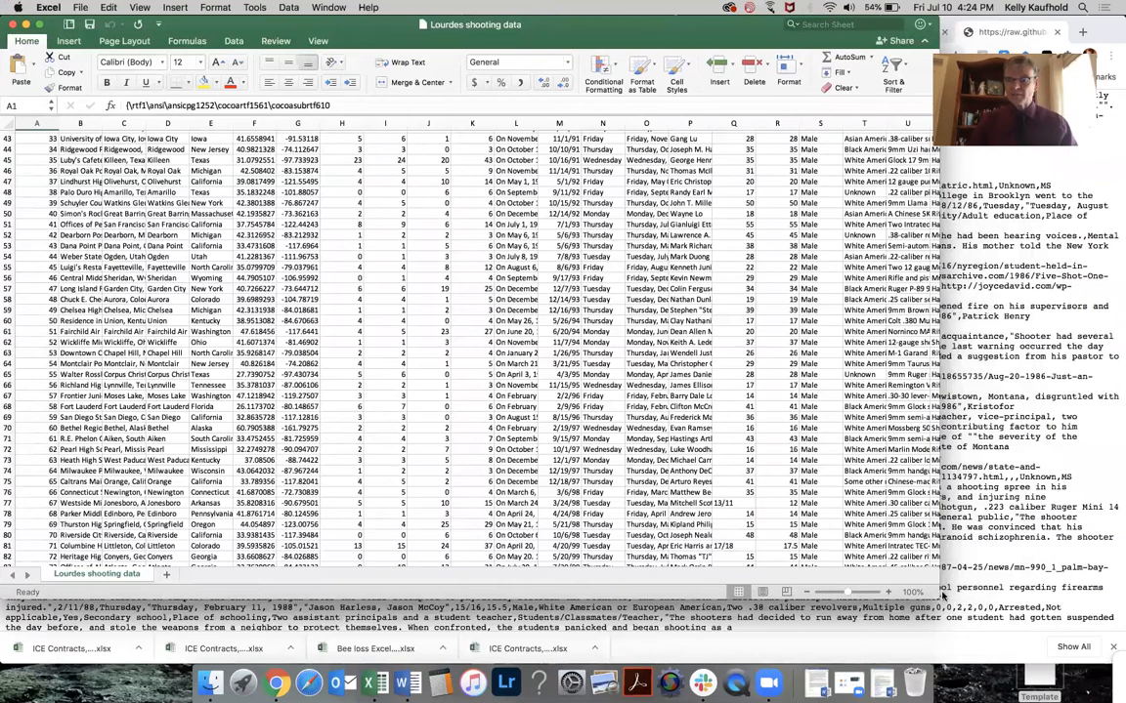
drag(1087, 631, 1125, 649)
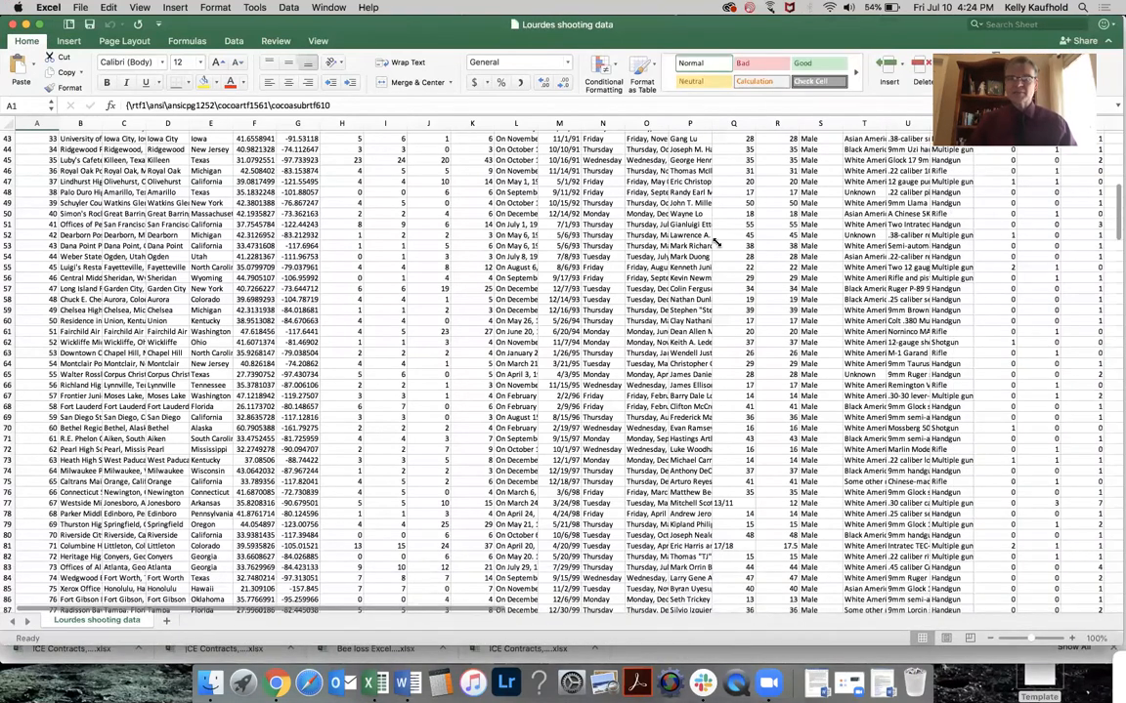
Step: Examine the header row of the shooting data, including State, the shooter name and the shooter age columns
scroll(408, 207, up, 15)
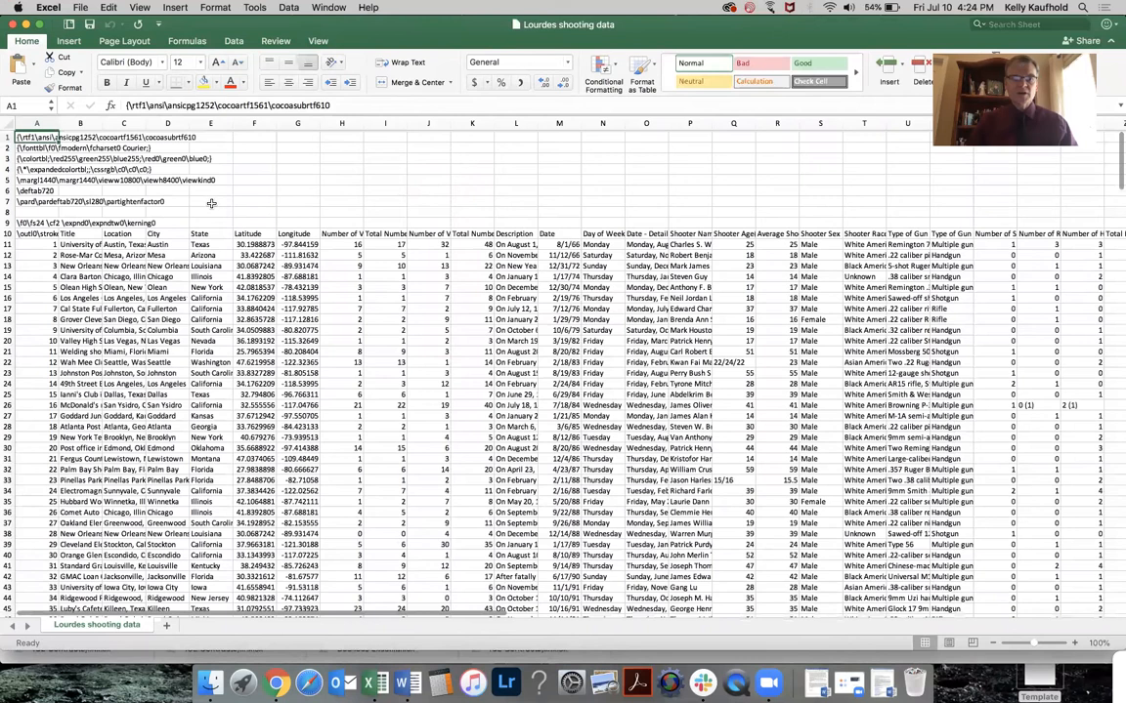
click(207, 233)
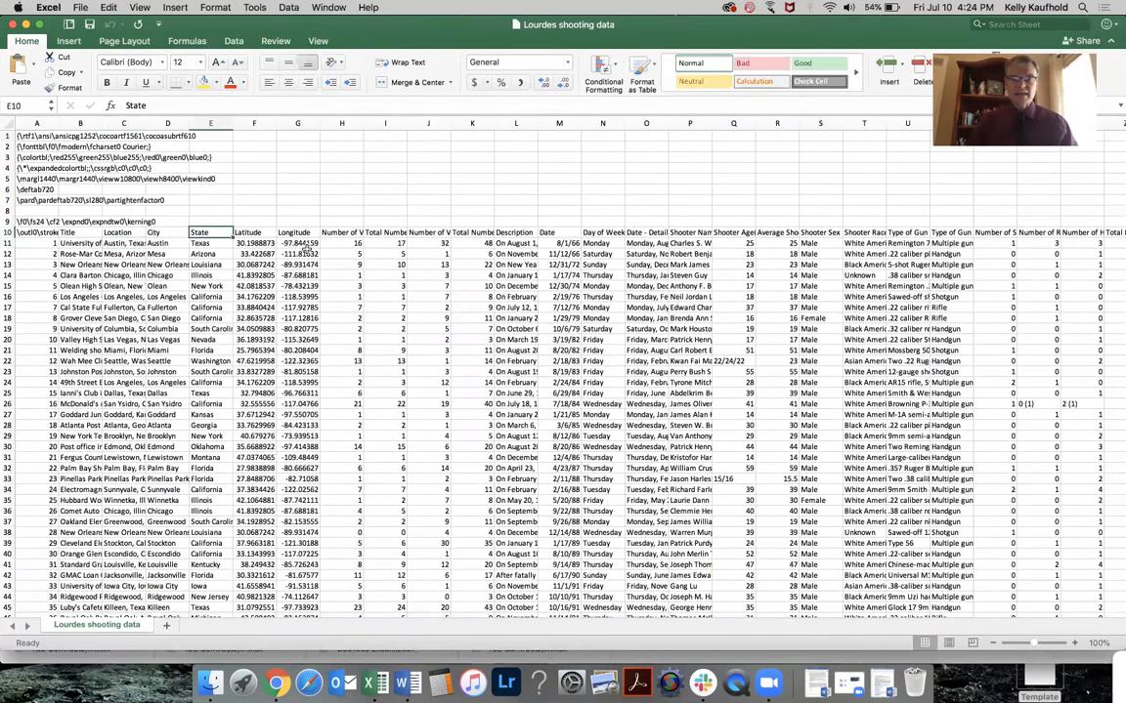
click(683, 233)
click(777, 231)
key(Left)
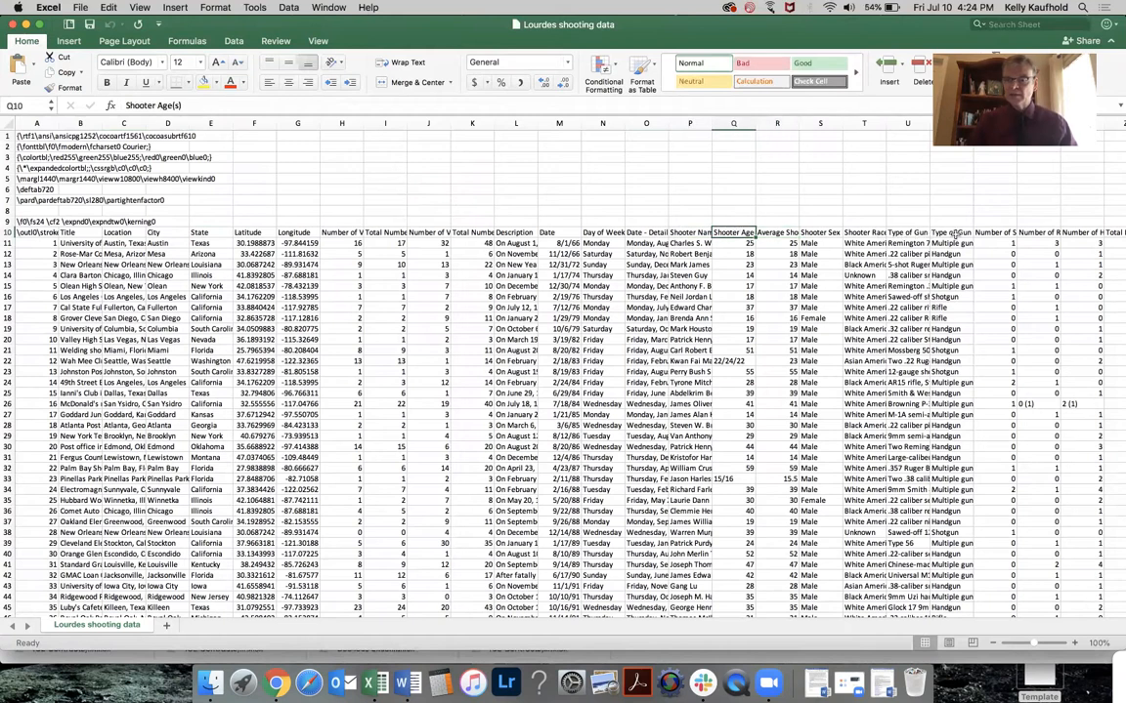
Step: Widen columns H through K so the fatality, injury and total victim headers fit
click(421, 232)
drag(363, 125, 405, 125)
drag(486, 124, 618, 124)
drag(534, 119, 593, 119)
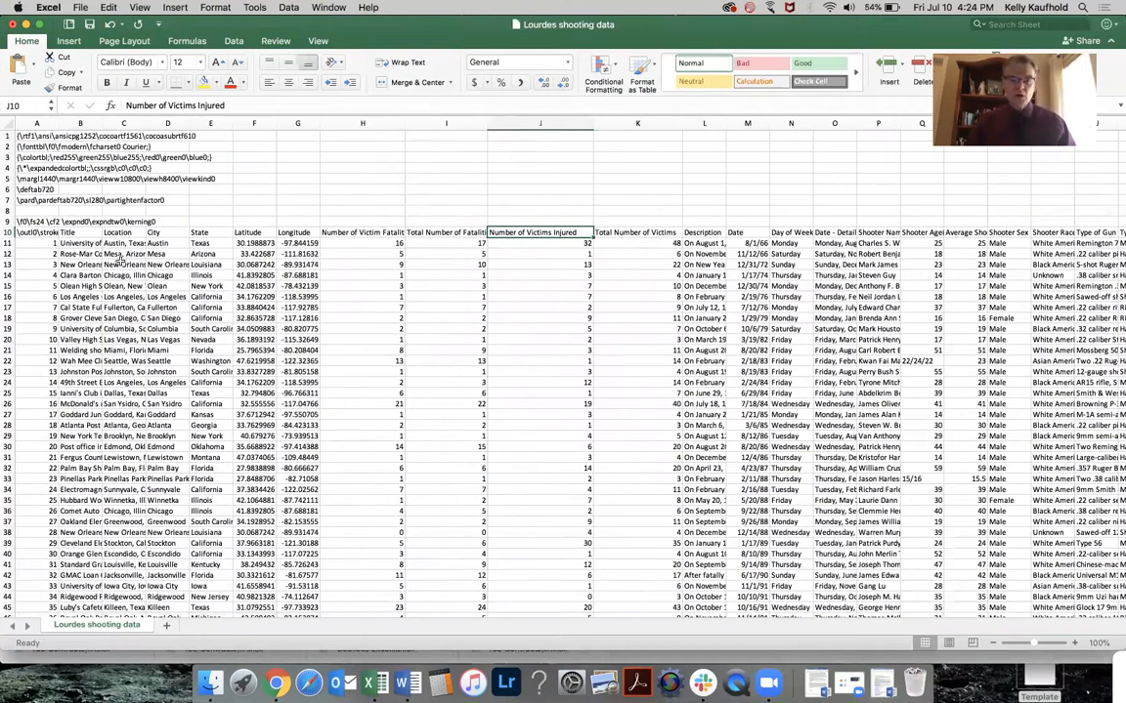
Step: Create a PivotTable on a new worksheet from the shooting data range A10:AV358
click(114, 352)
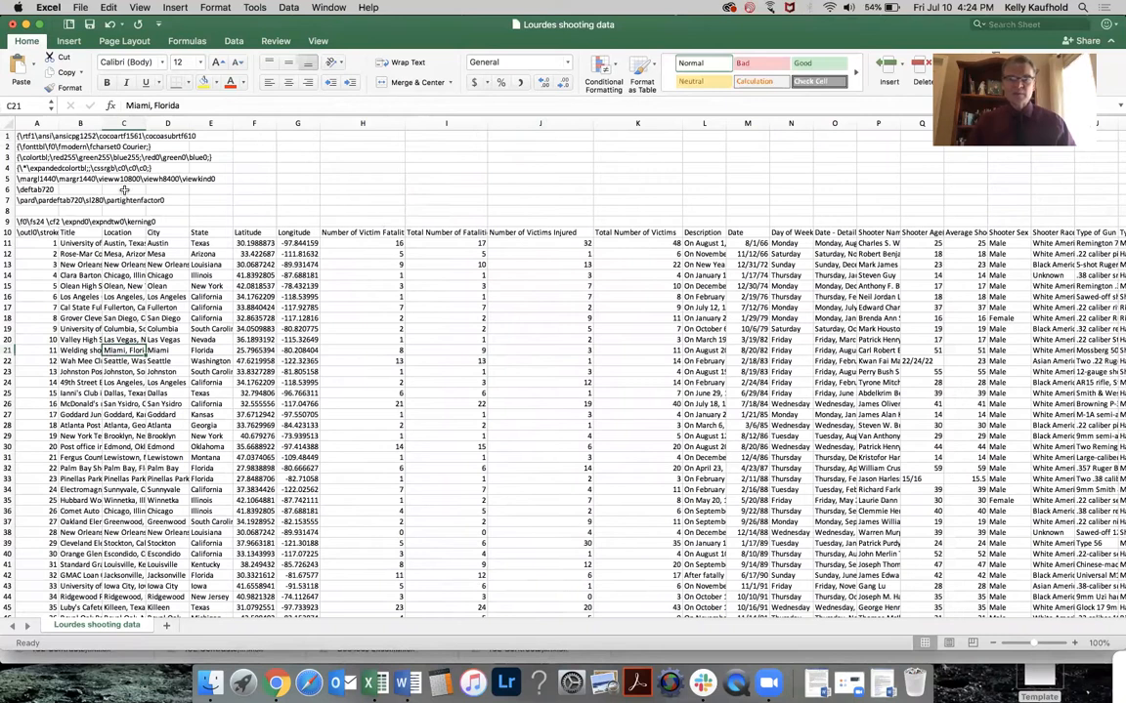
click(69, 41)
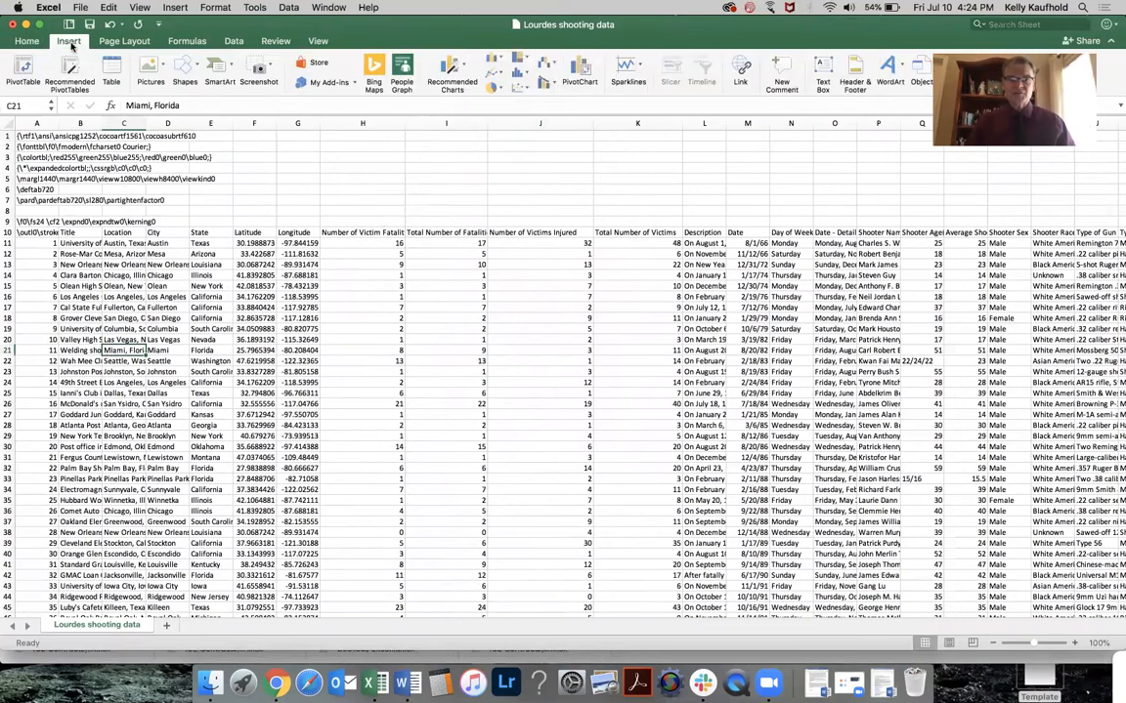
click(25, 71)
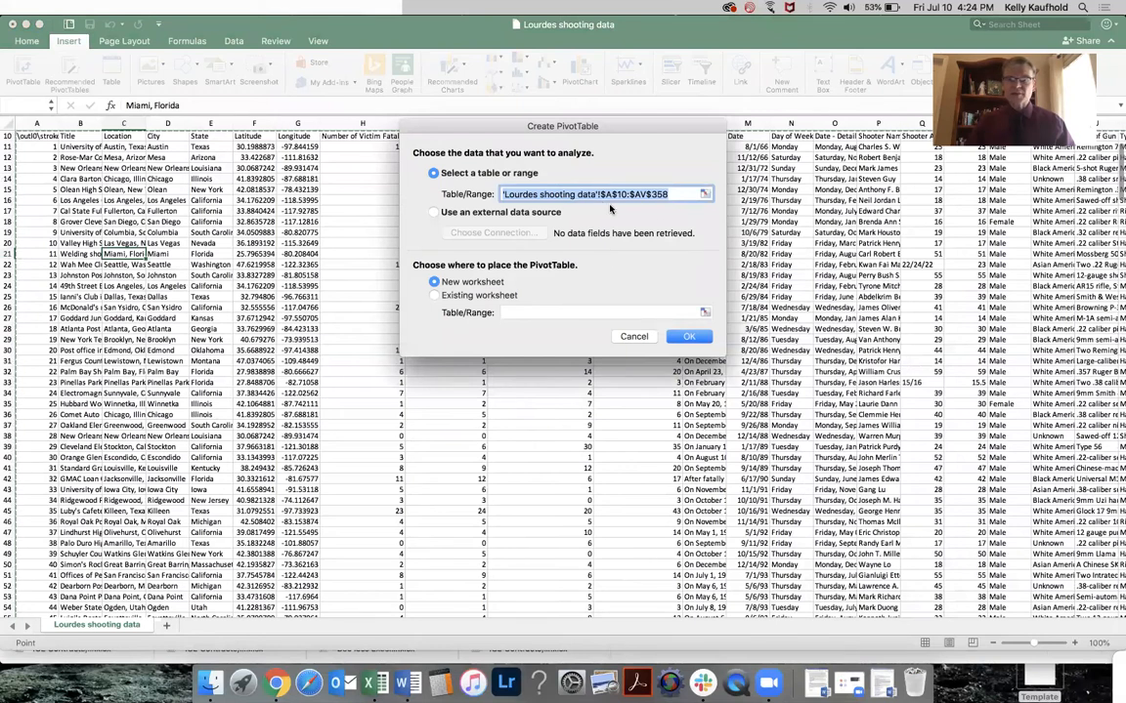
click(688, 337)
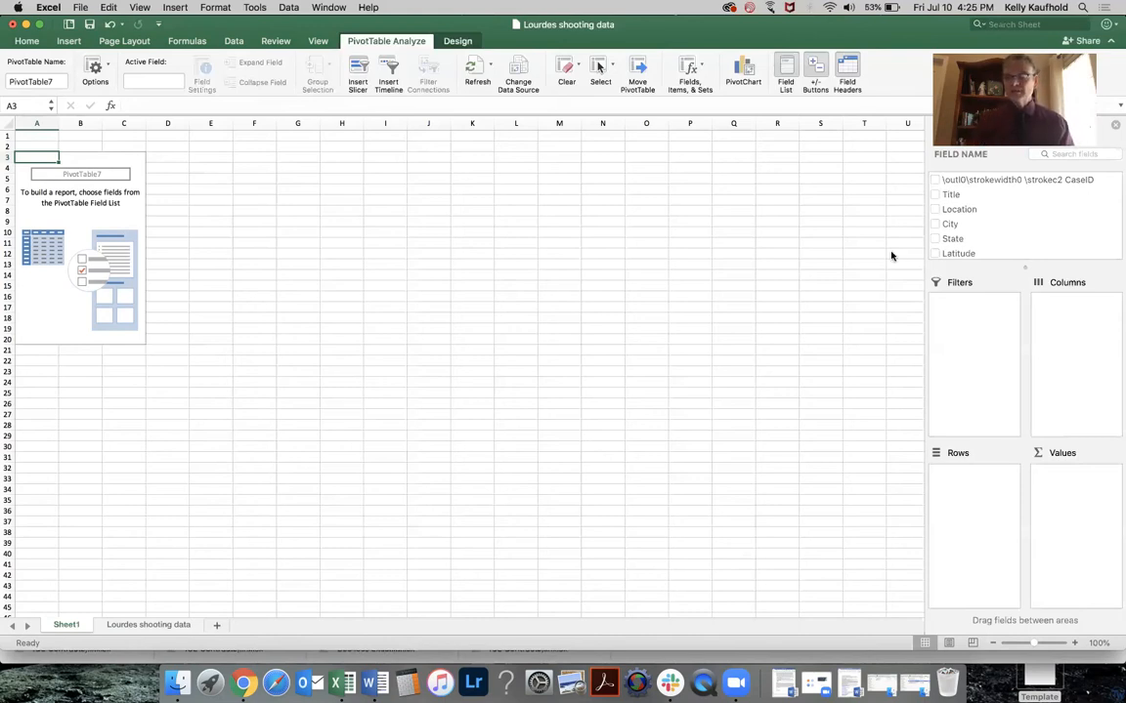
Step: Build the PivotTable with State as rows and the sum of Total Number of Victims as the only value
click(1028, 209)
click(935, 239)
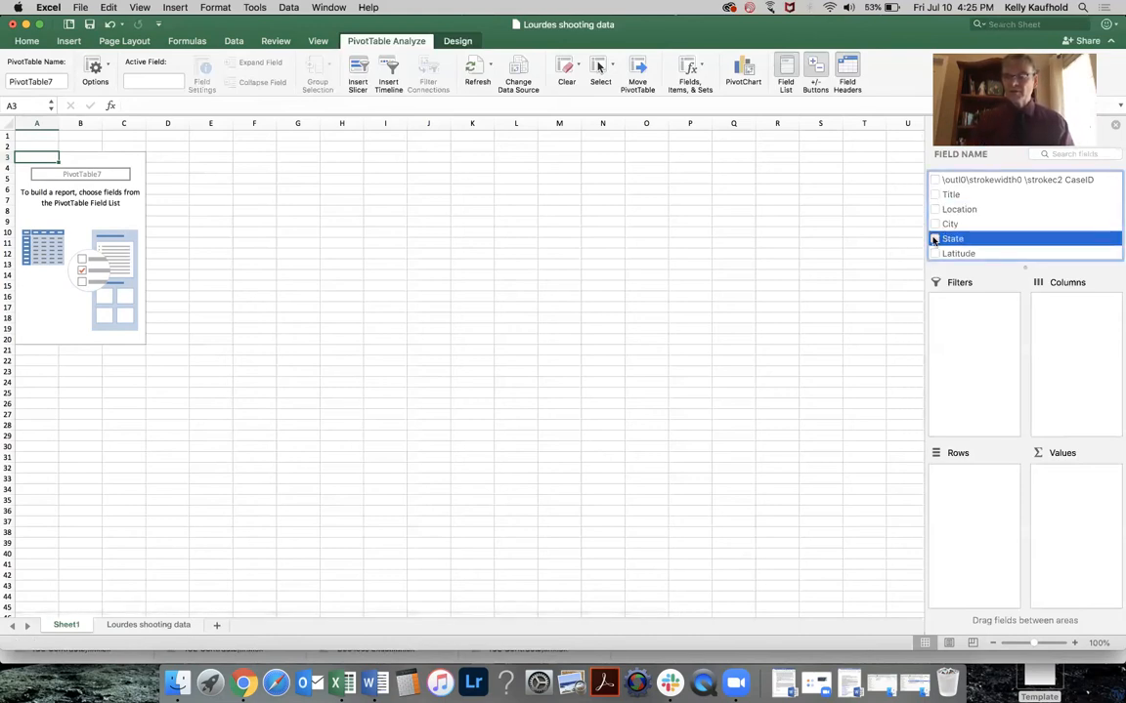
click(935, 239)
drag(948, 240, 952, 526)
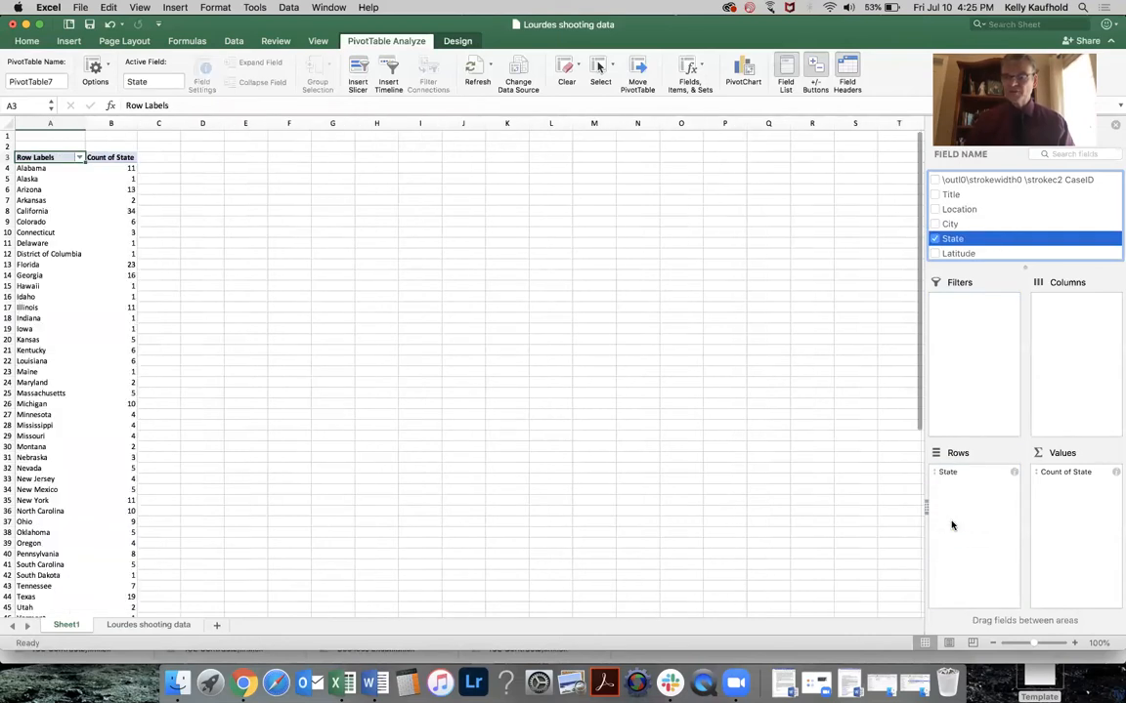
drag(1075, 471, 821, 390)
scroll(977, 221, down, 5)
drag(955, 220, 1104, 481)
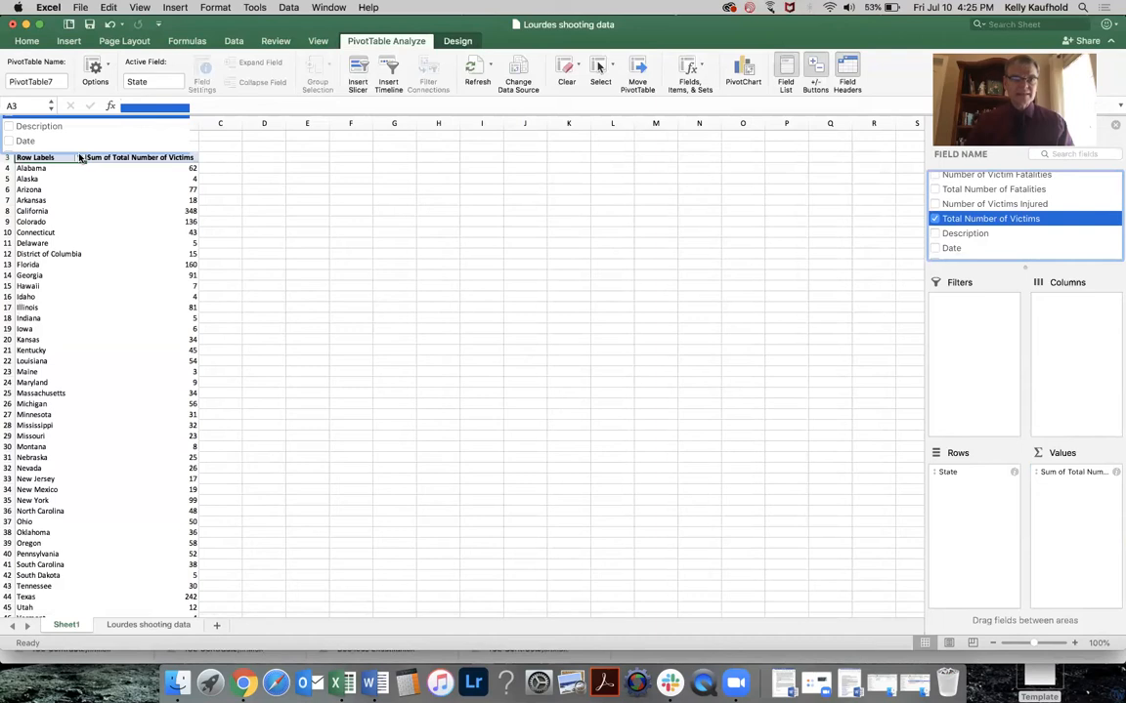
Step: Sort the PivotTable's states in descending order by Sum of Total Number of Victims
click(79, 157)
click(161, 223)
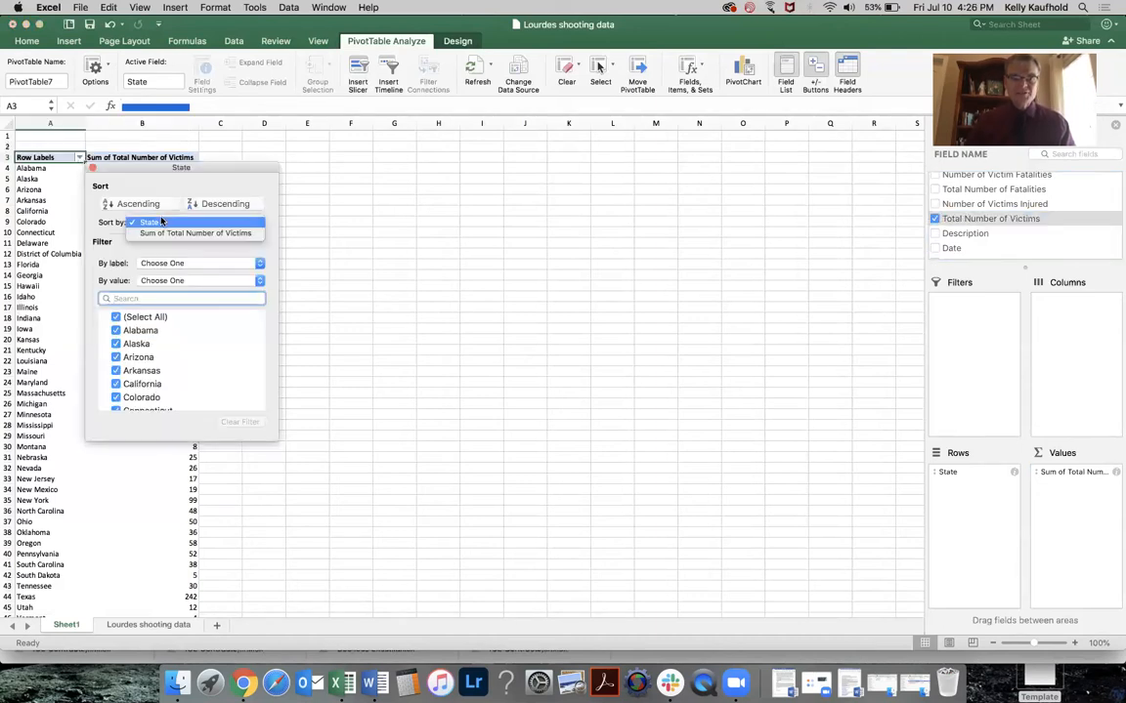
click(191, 233)
click(245, 203)
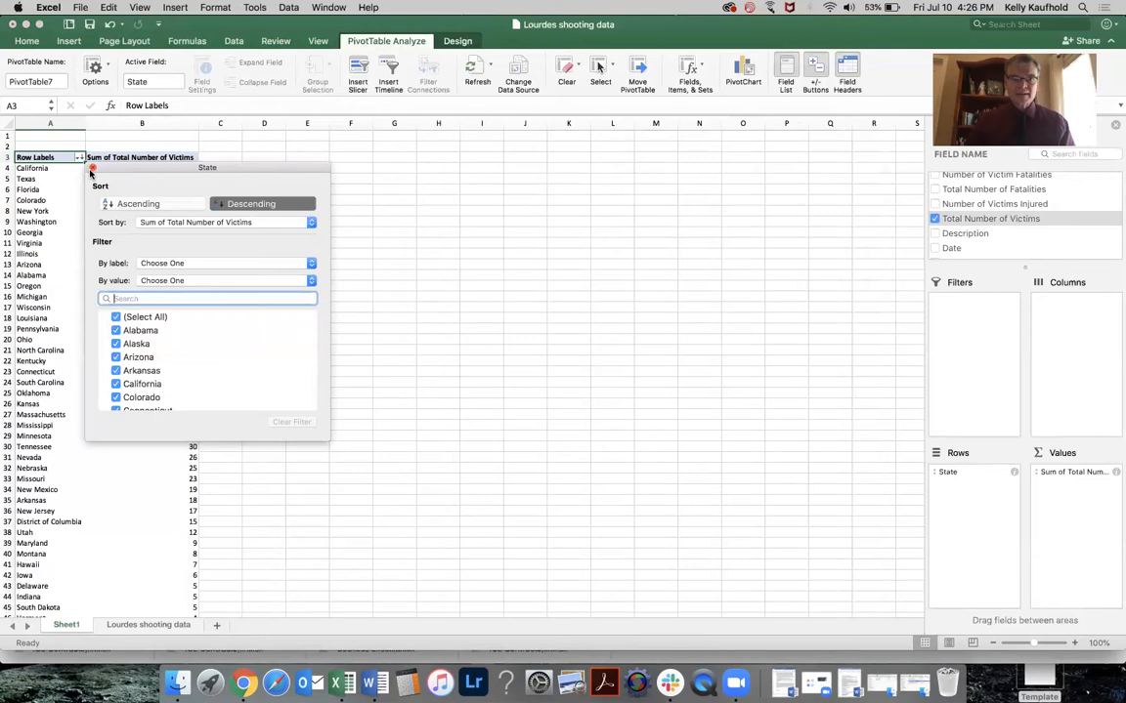
click(92, 169)
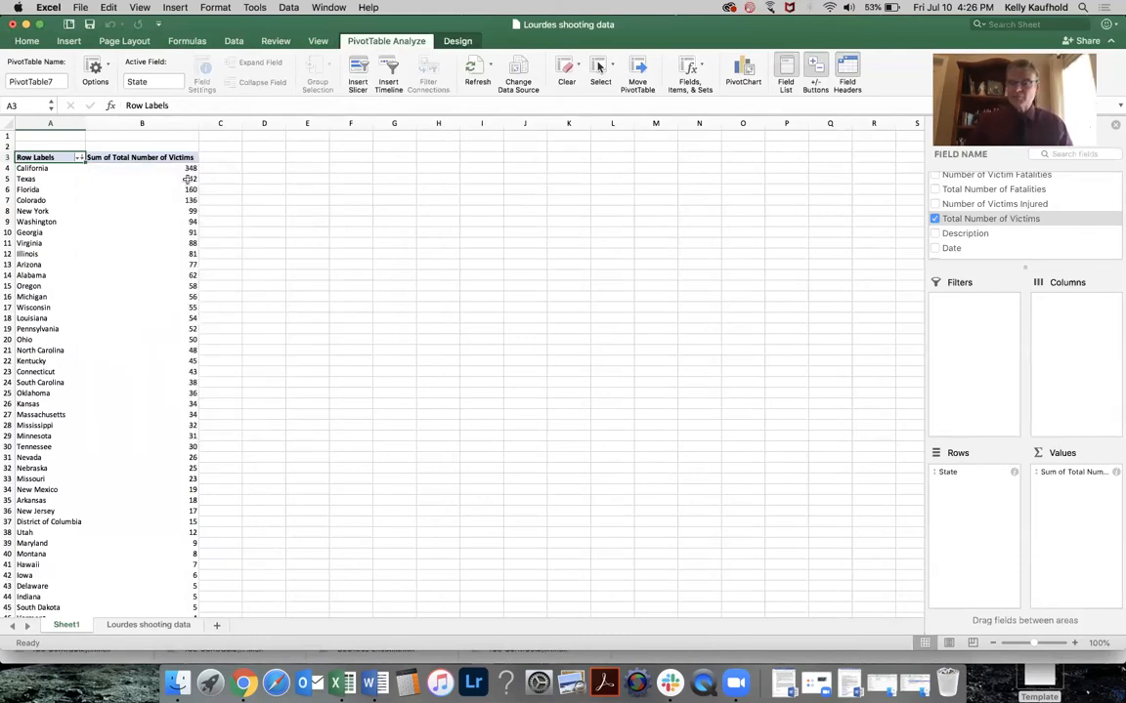
Step: Zoom the PivotTable sheet to 120% and check the victim totals of the highest-ranked states
click(1078, 643)
click(1078, 642)
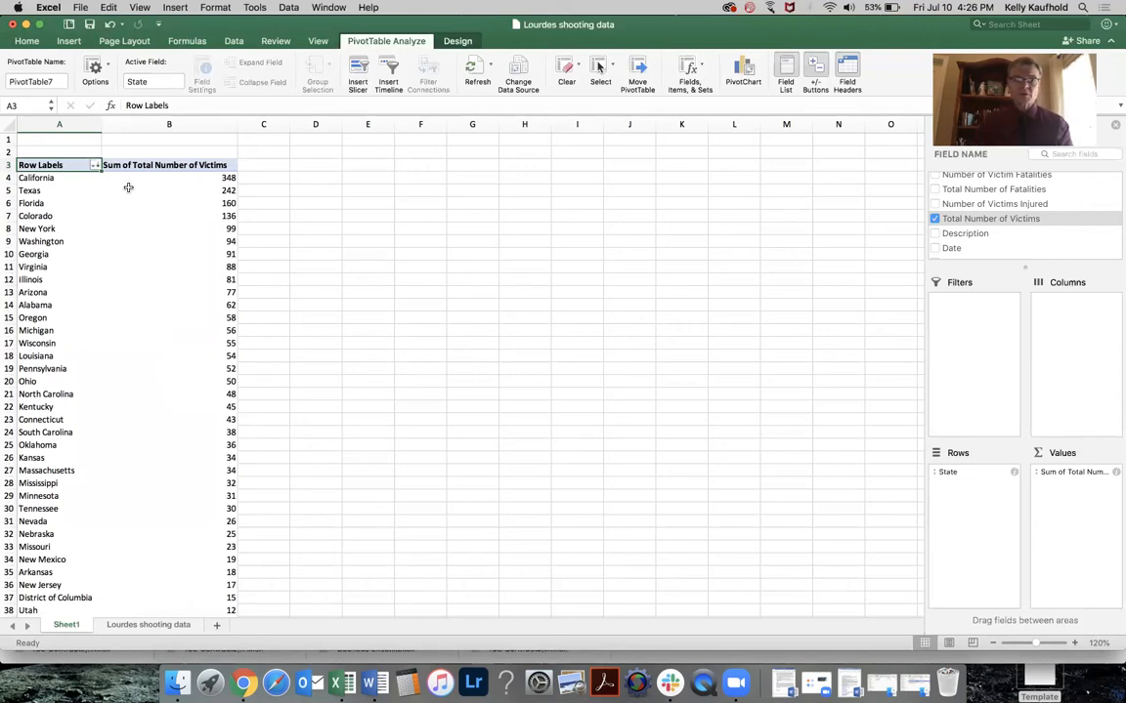
click(200, 232)
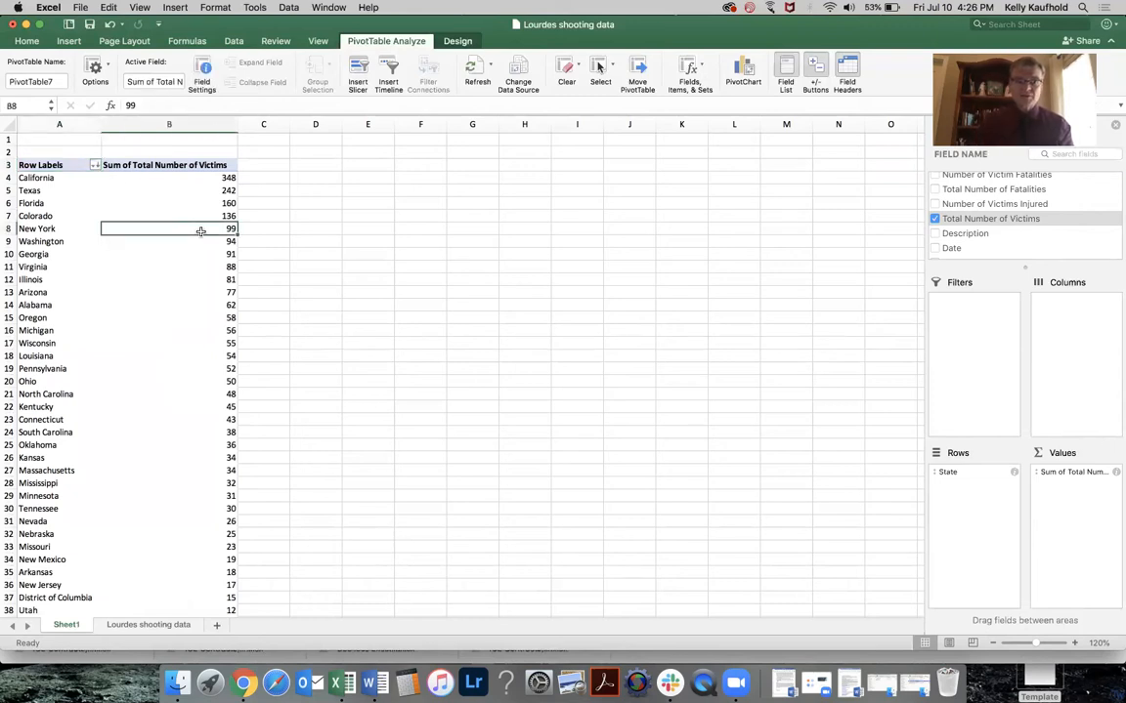
click(129, 183)
click(125, 192)
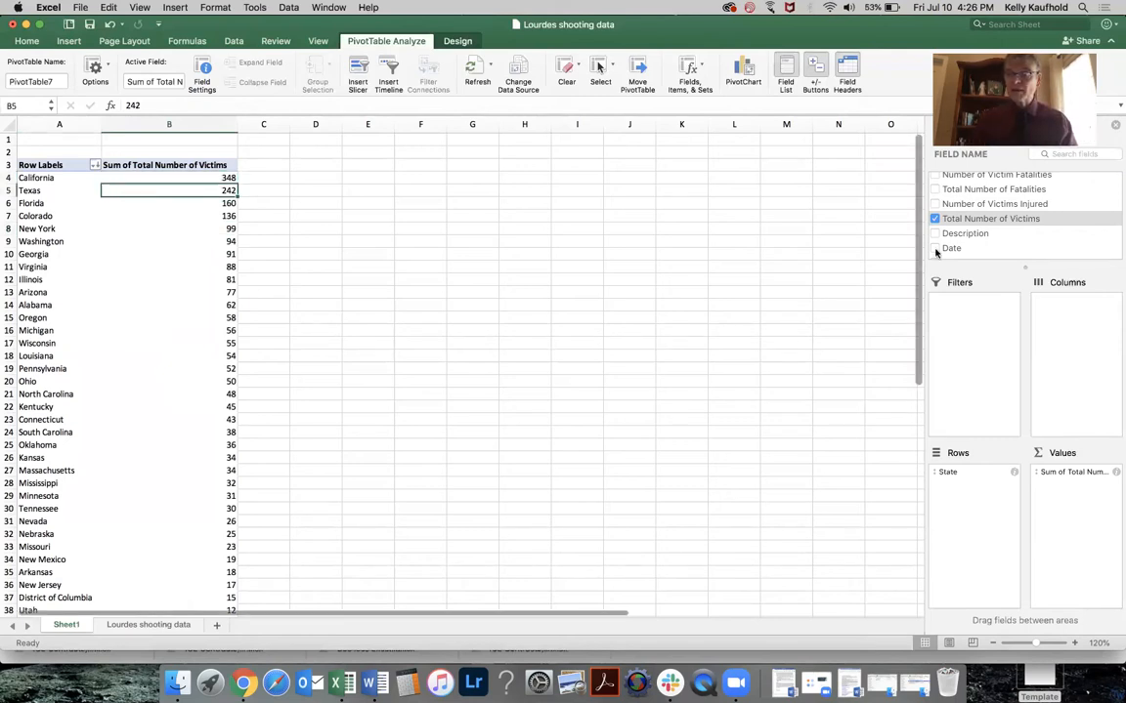
Step: Add the City field to the PivotTable rows beneath State
scroll(945, 236, up, 3)
scroll(947, 237, up, 1)
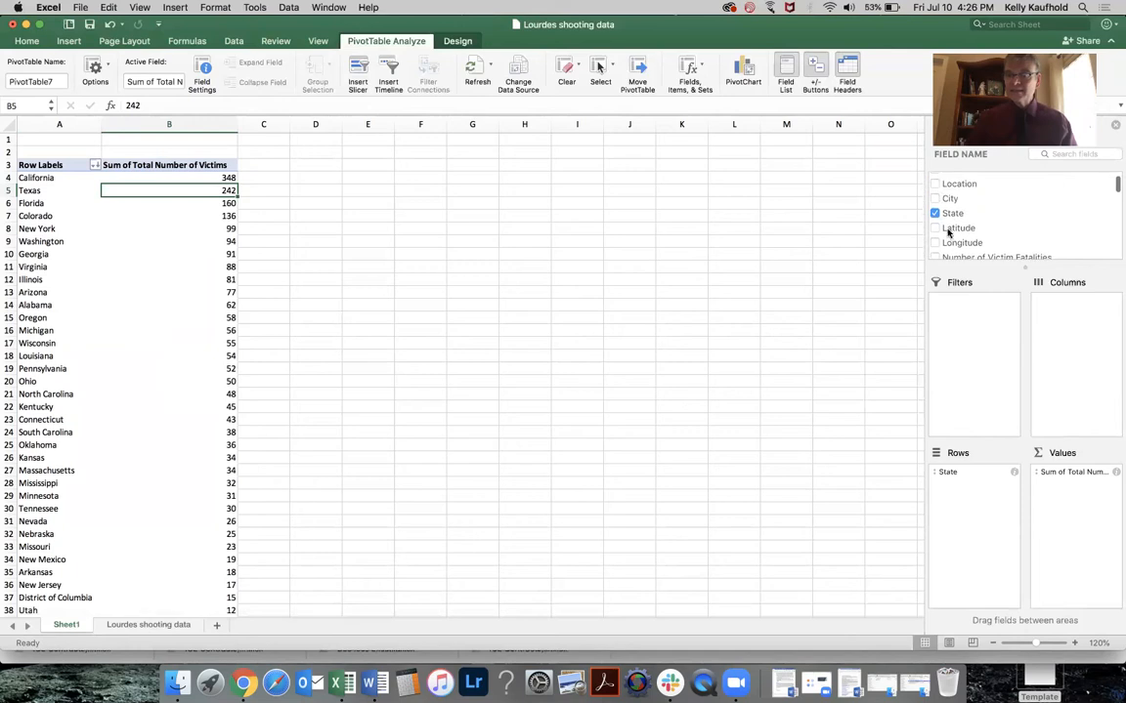
drag(948, 198, 955, 489)
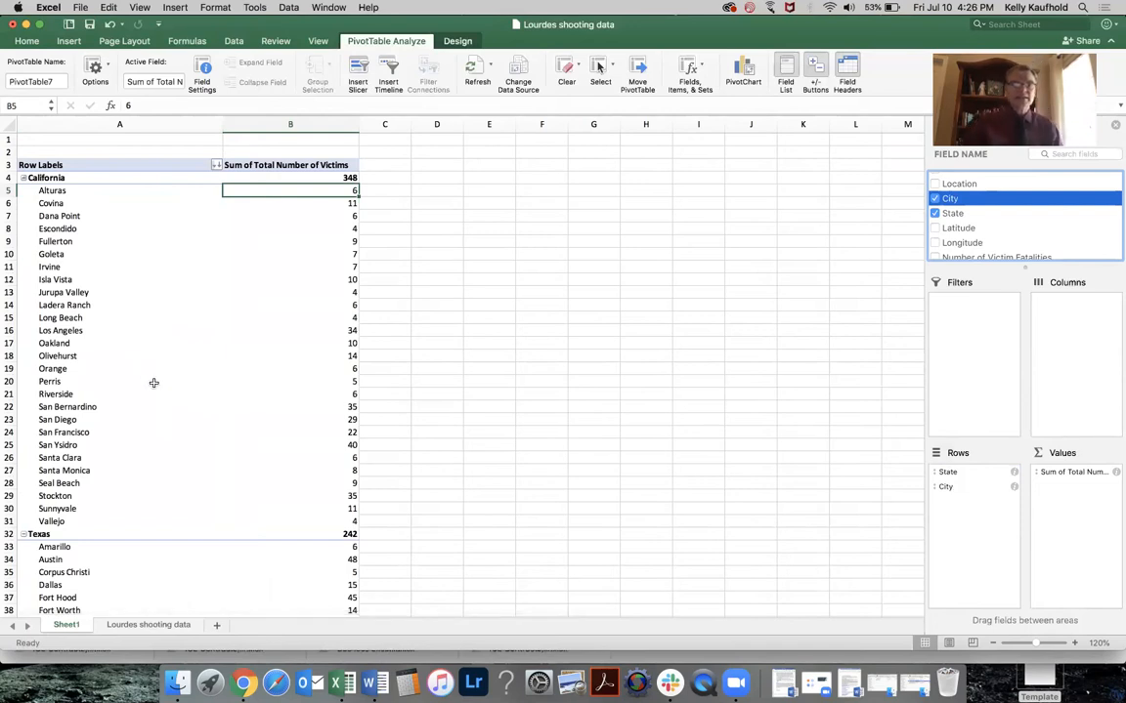
Step: Examine the victim totals for California cities, singling out Los Angeles, Stockton and San Bernardino
scroll(153, 382, down, 2)
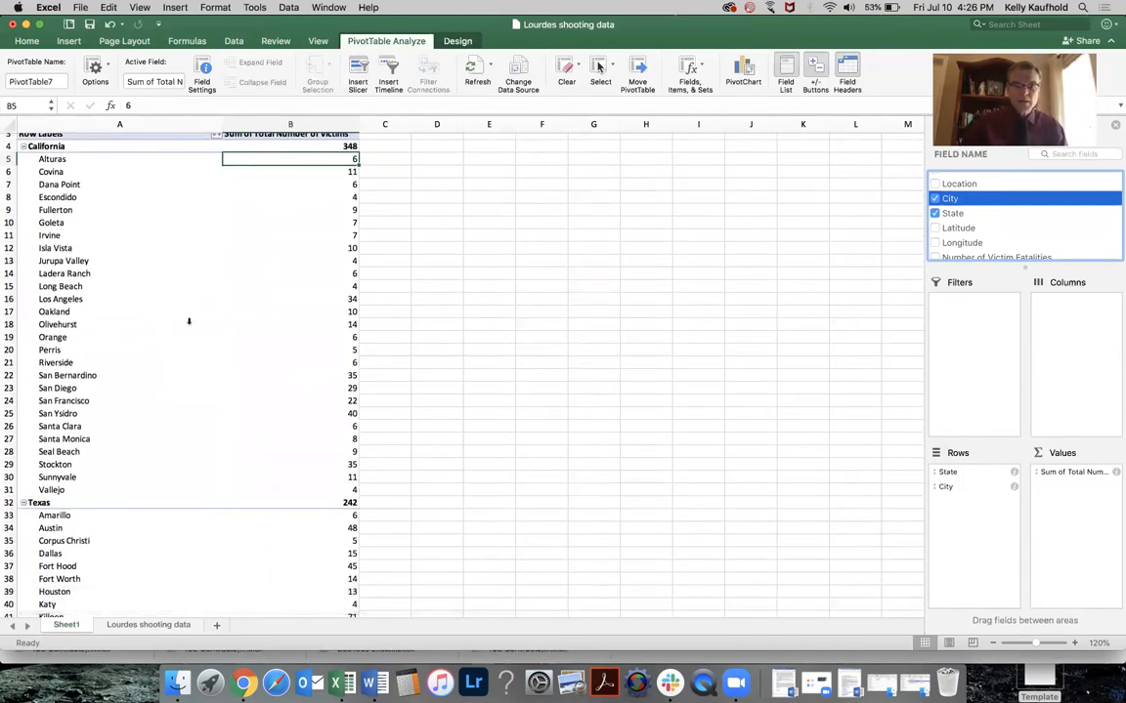
click(103, 300)
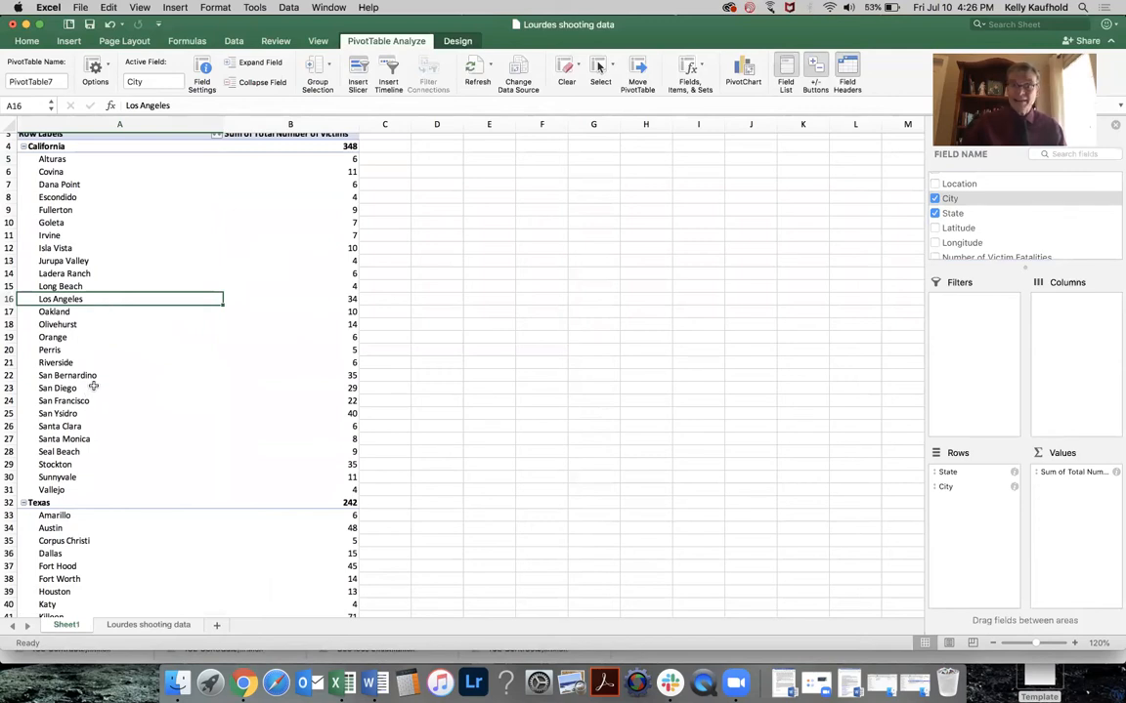
click(87, 465)
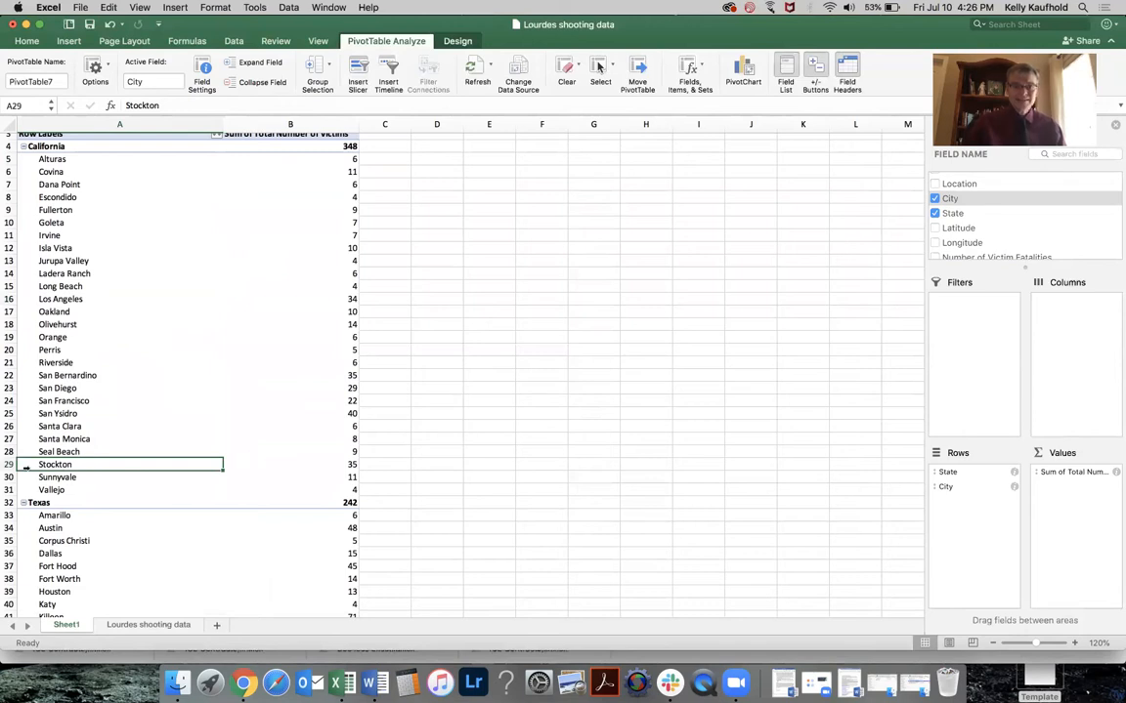
click(10, 464)
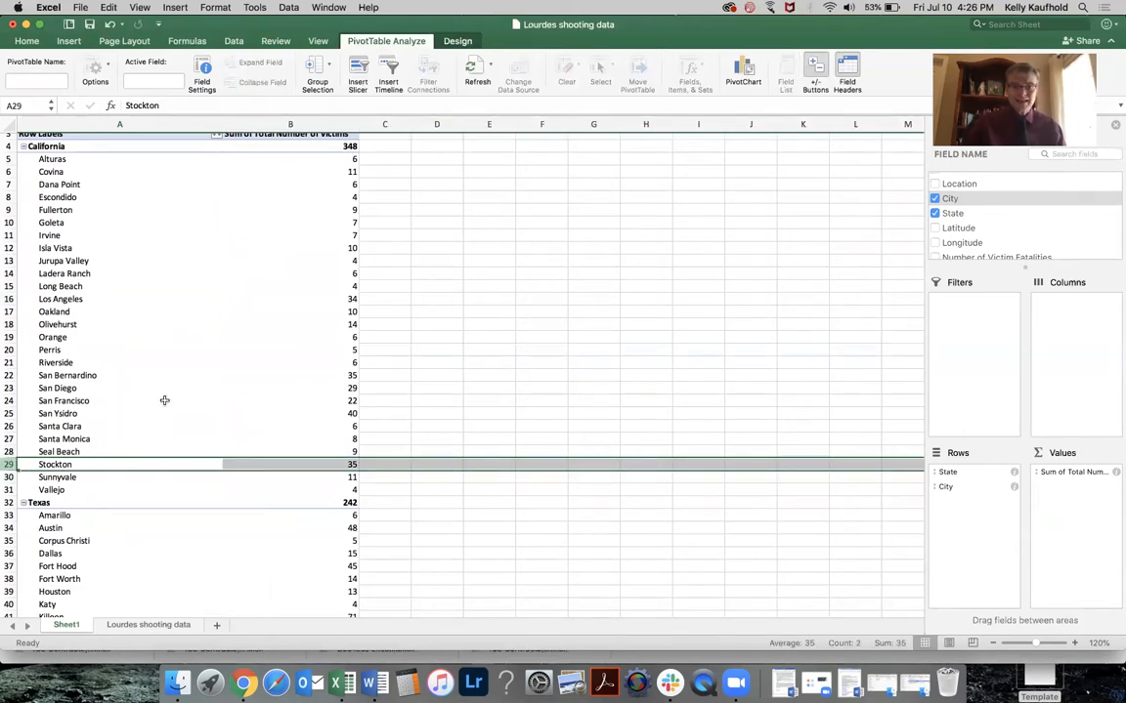
click(10, 375)
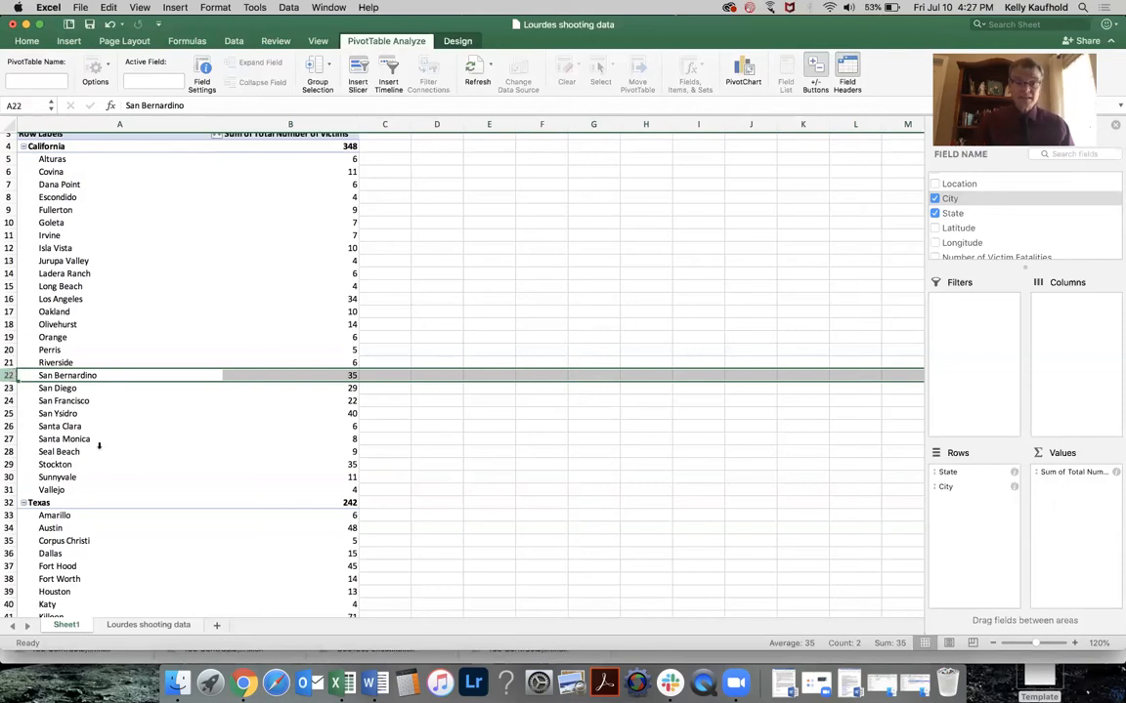
Step: Examine the victim totals for Texas cities, singling out Austin, Houston and Killeen
scroll(99, 446, down, 5)
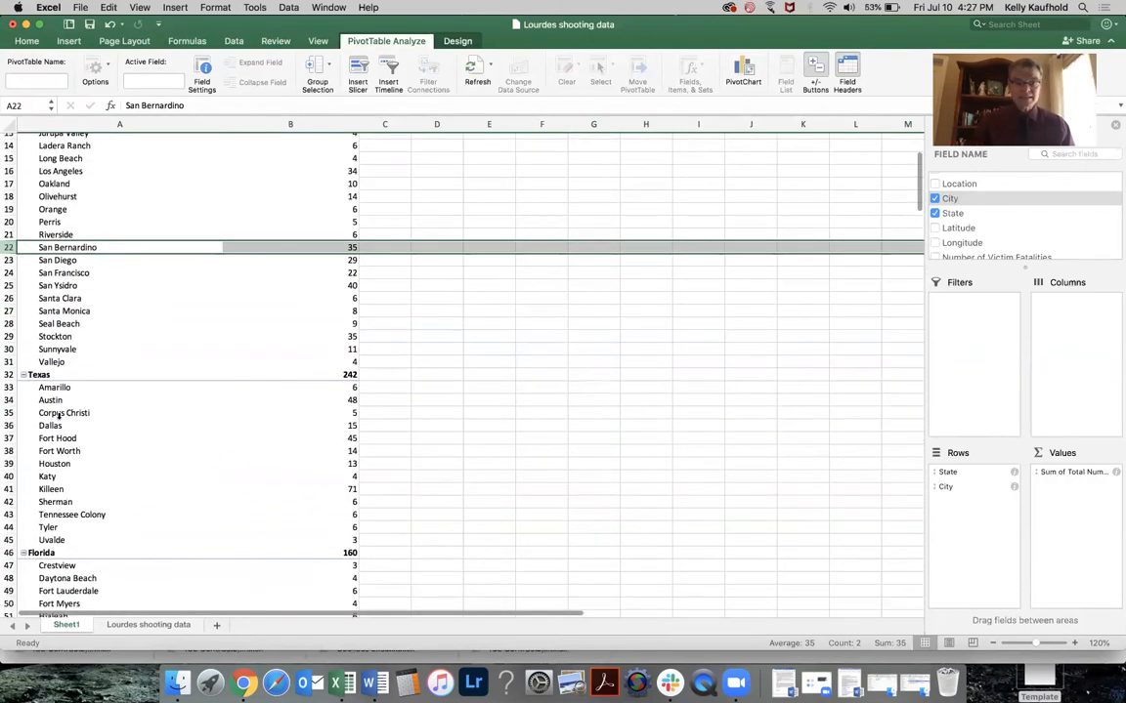
click(9, 400)
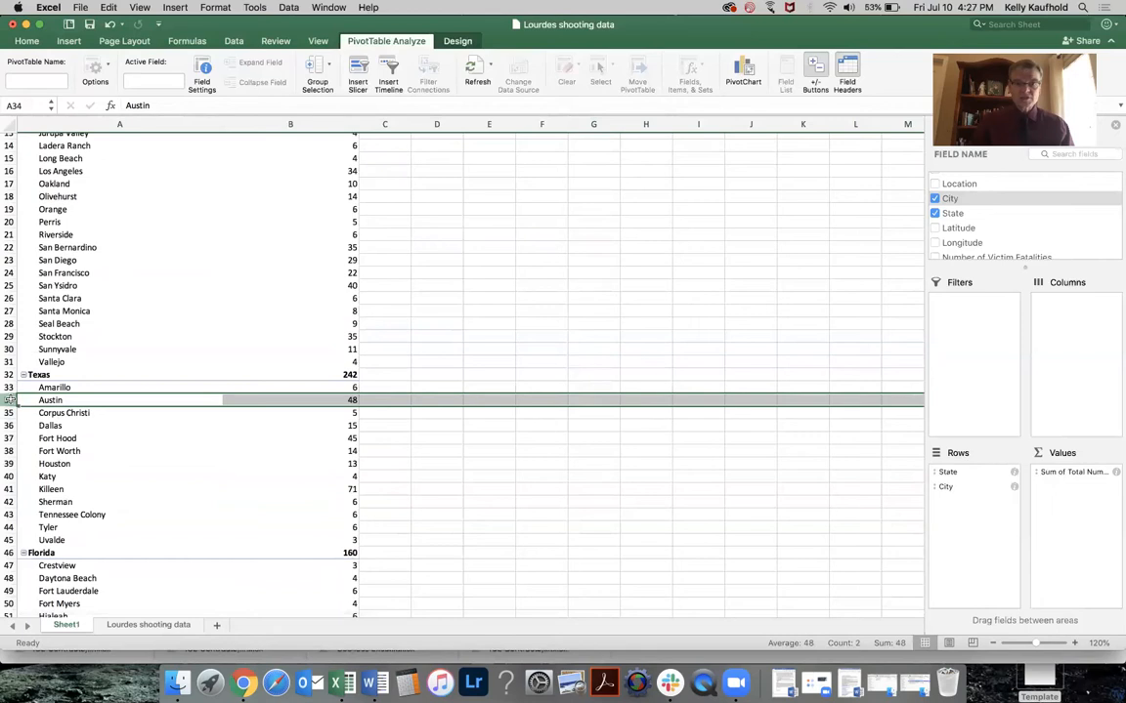
click(9, 463)
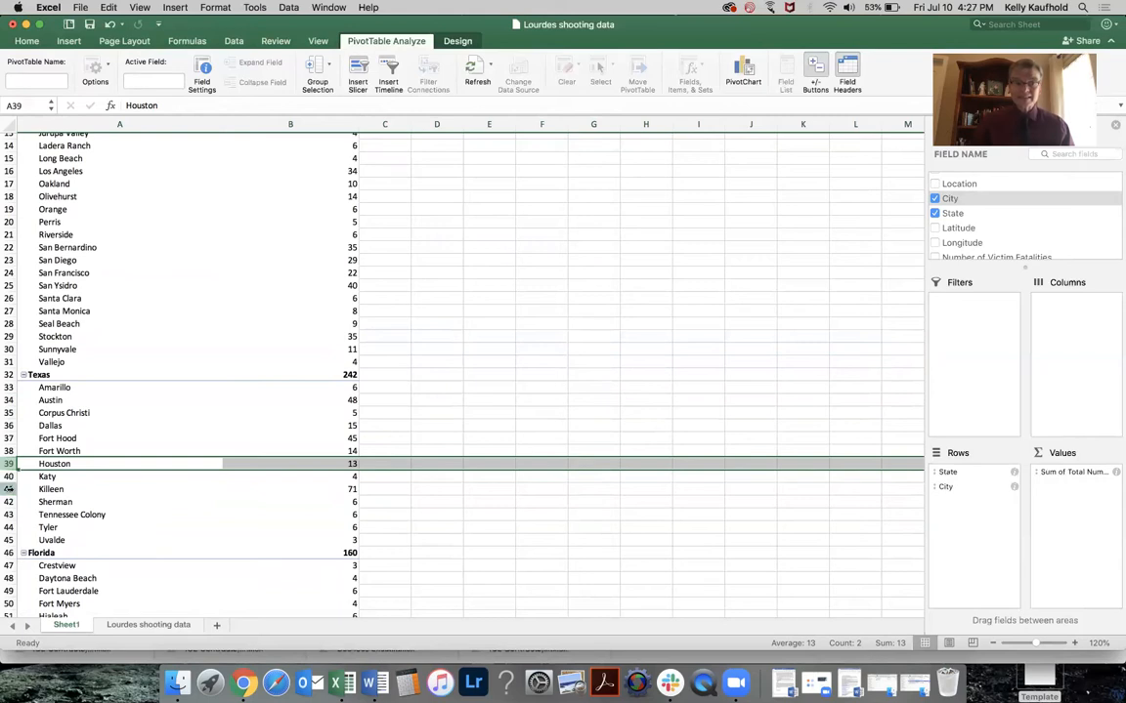
click(8, 488)
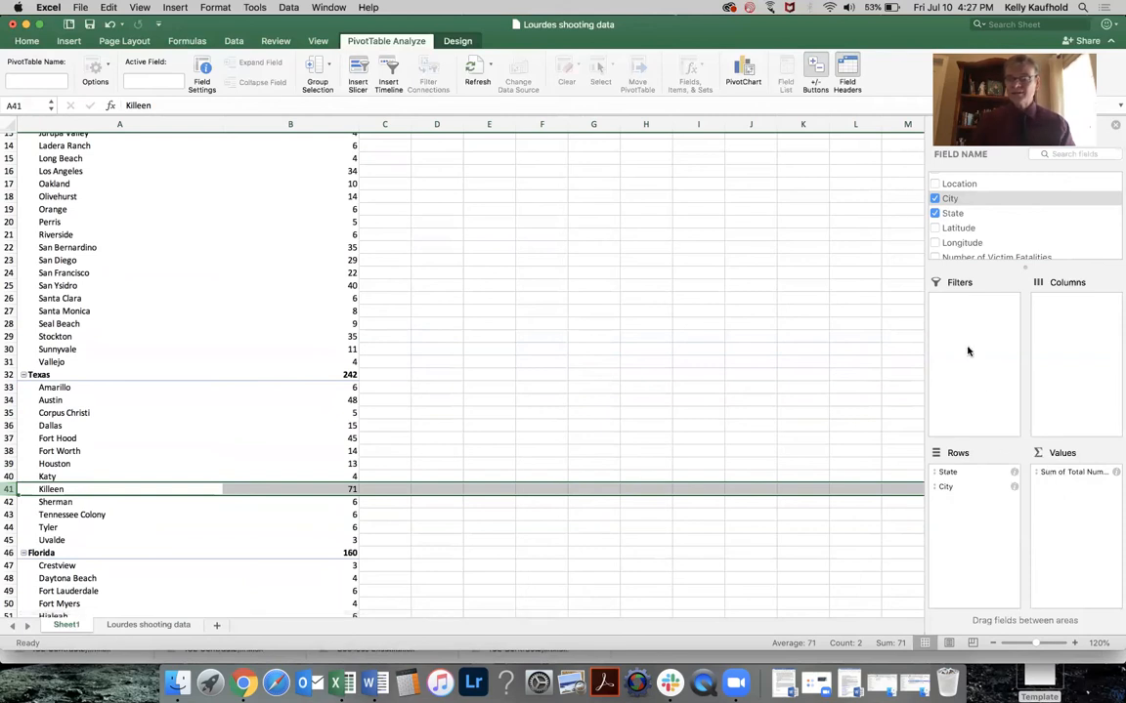
Step: Sort the shooting records on the source worksheet by Shooter Sex in ascending order
scroll(972, 231, down, 10)
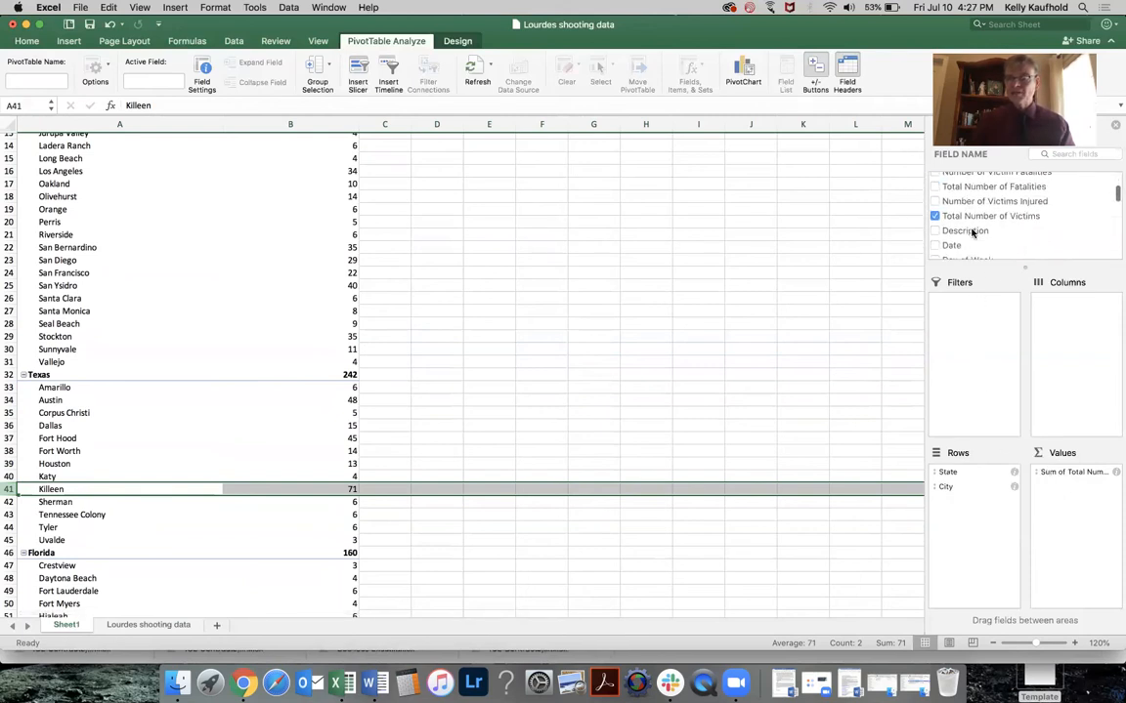
click(148, 625)
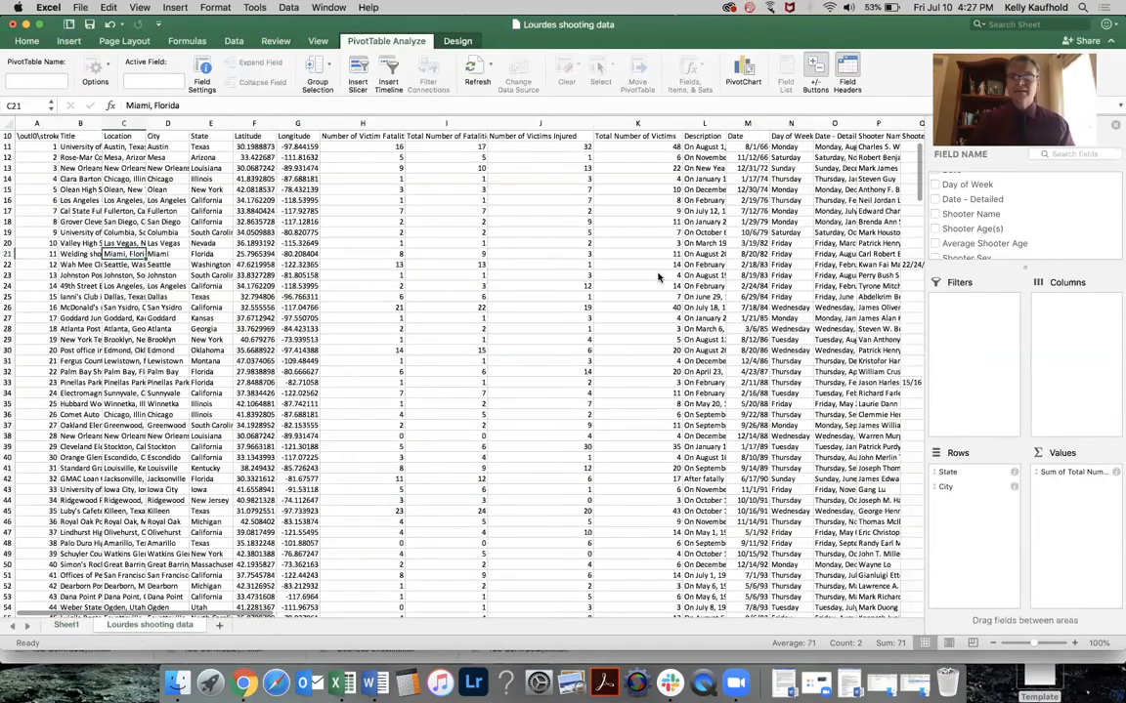
scroll(660, 254, right, 10)
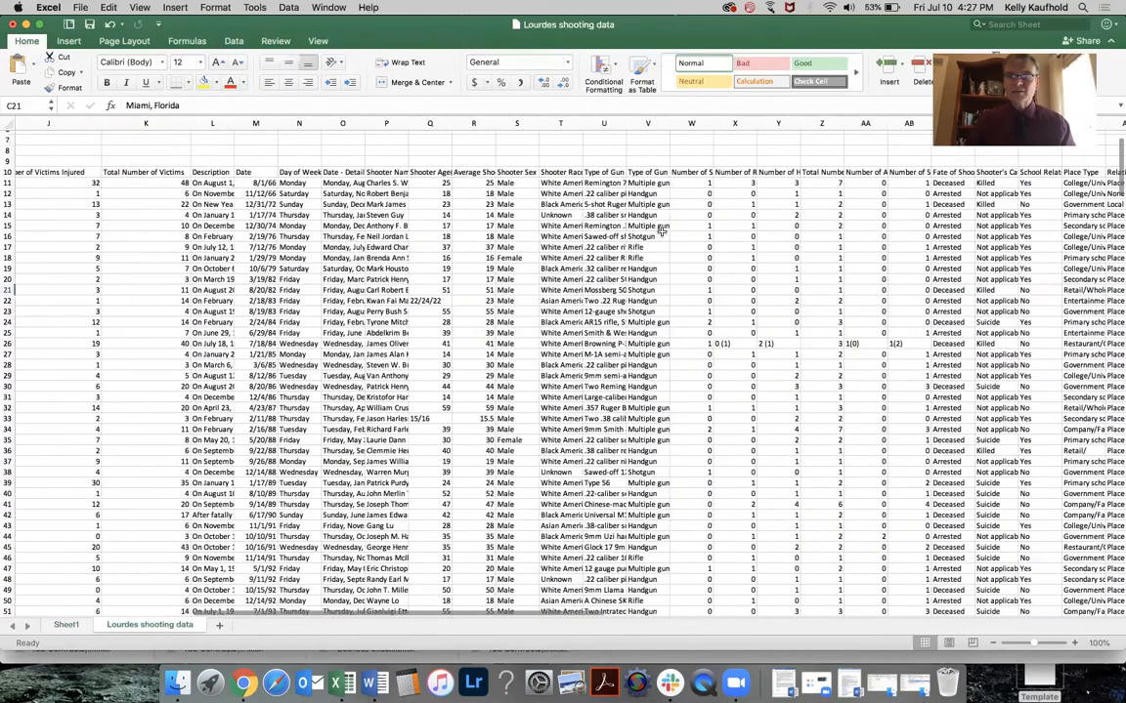
scroll(662, 232, right, 2)
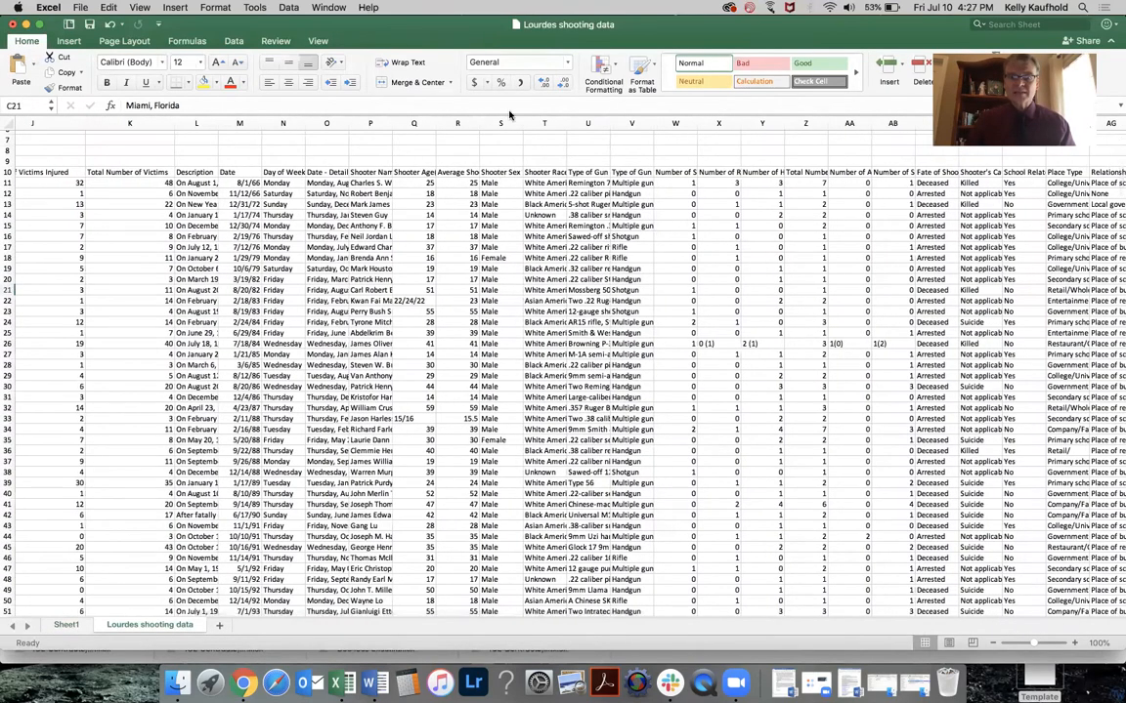
click(234, 42)
click(271, 70)
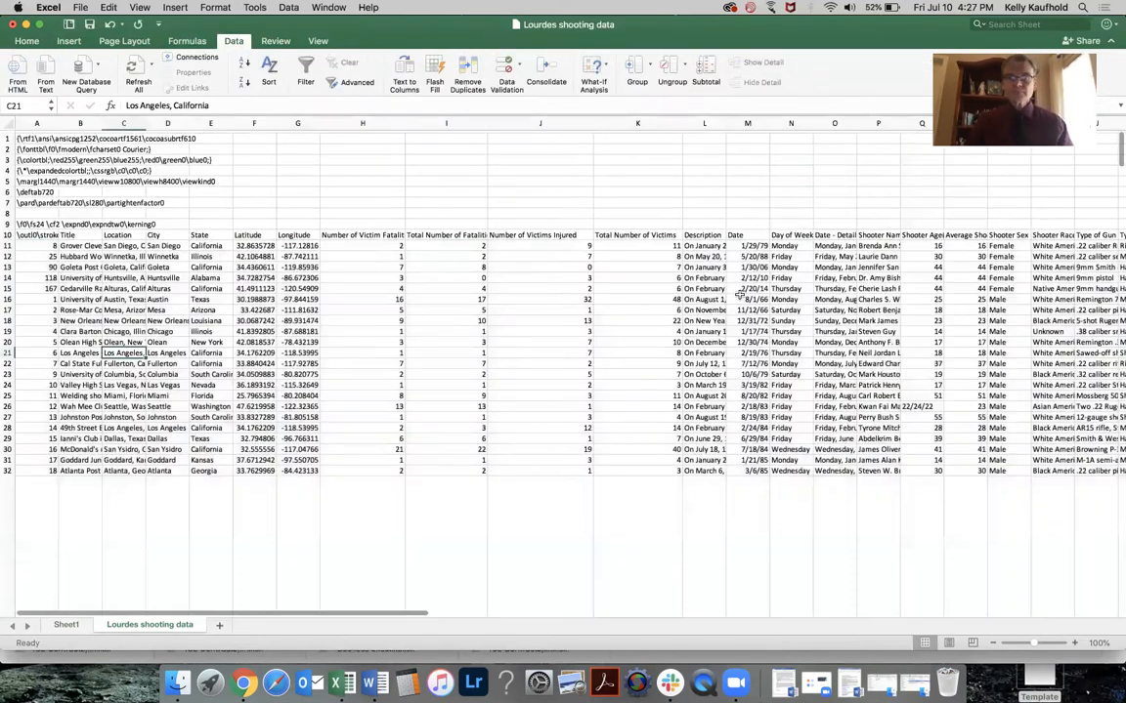
Step: Review the shooter columns of the sorted records and glance at the PivotTable sheet
scroll(547, 323, right, 6)
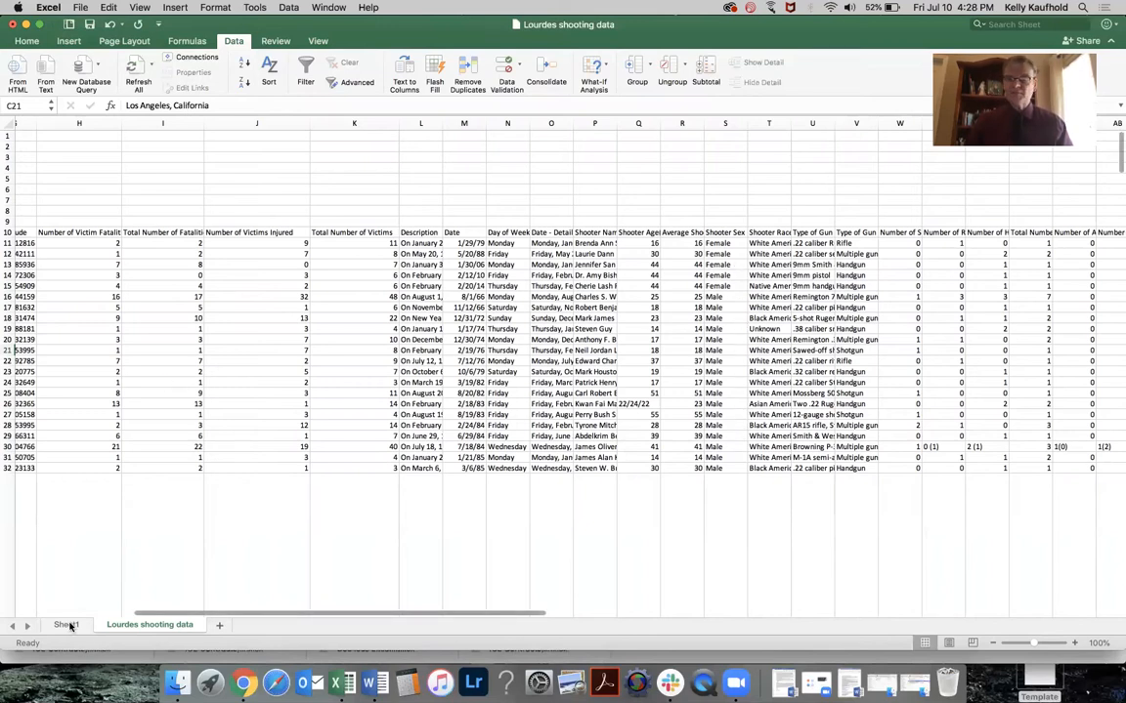
click(64, 625)
click(151, 626)
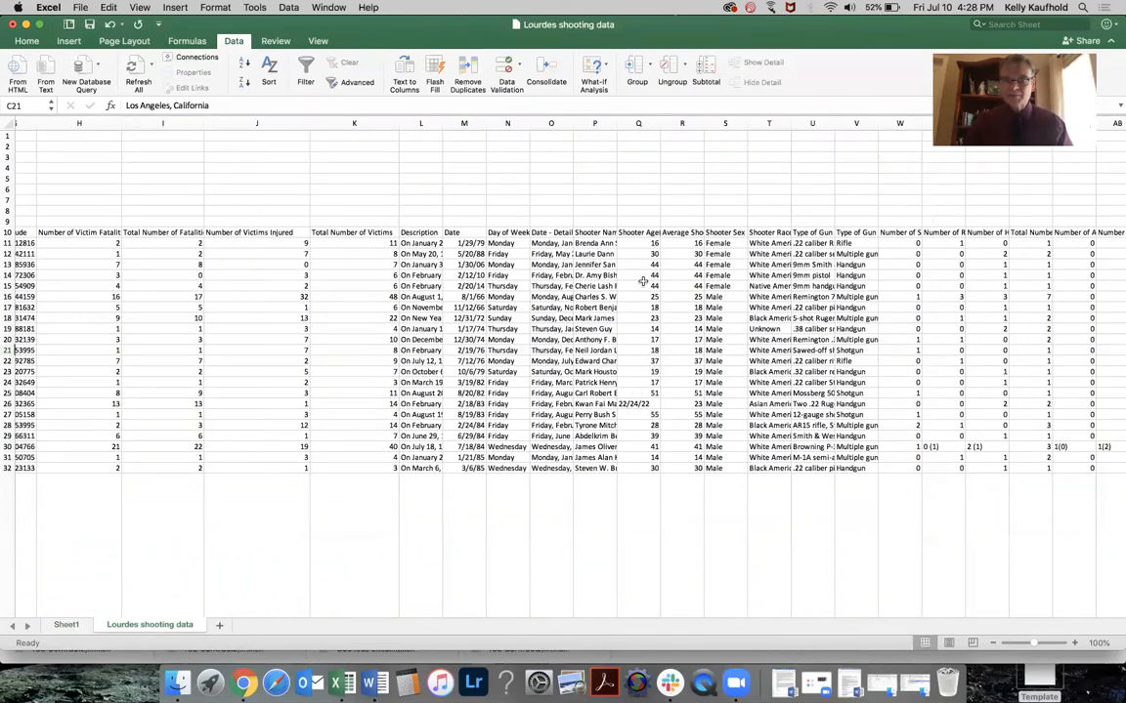
Step: Check individual shooter ages in the source records and return to the PivotTable sheet
click(630, 392)
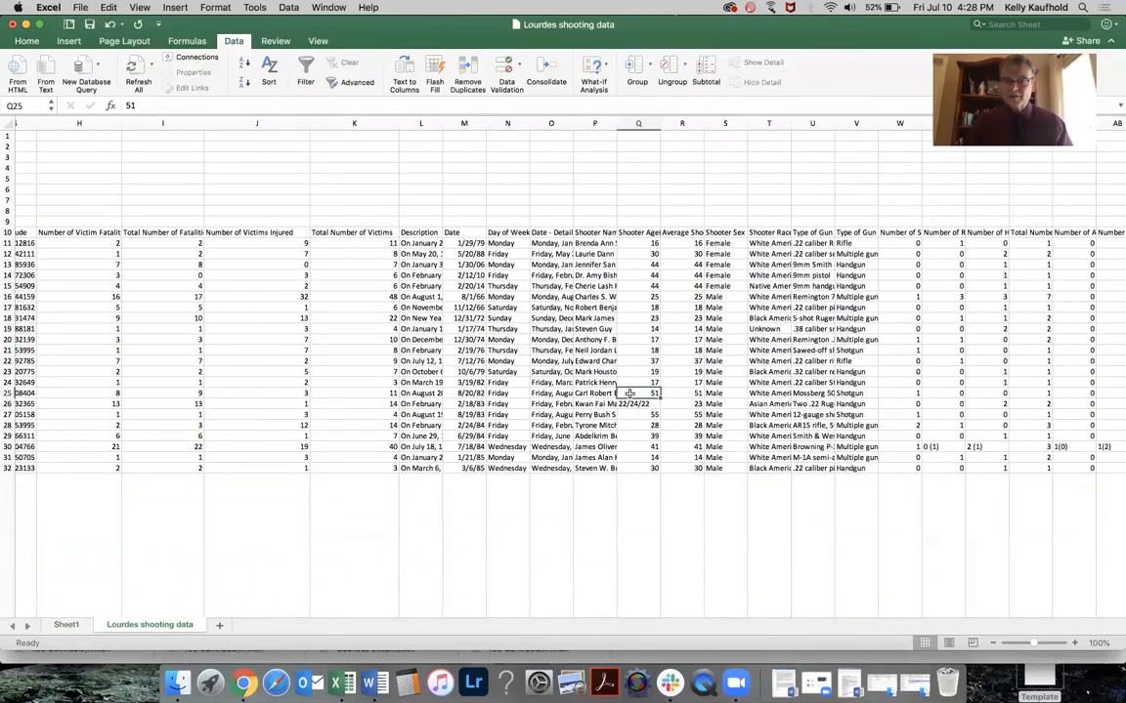
click(638, 414)
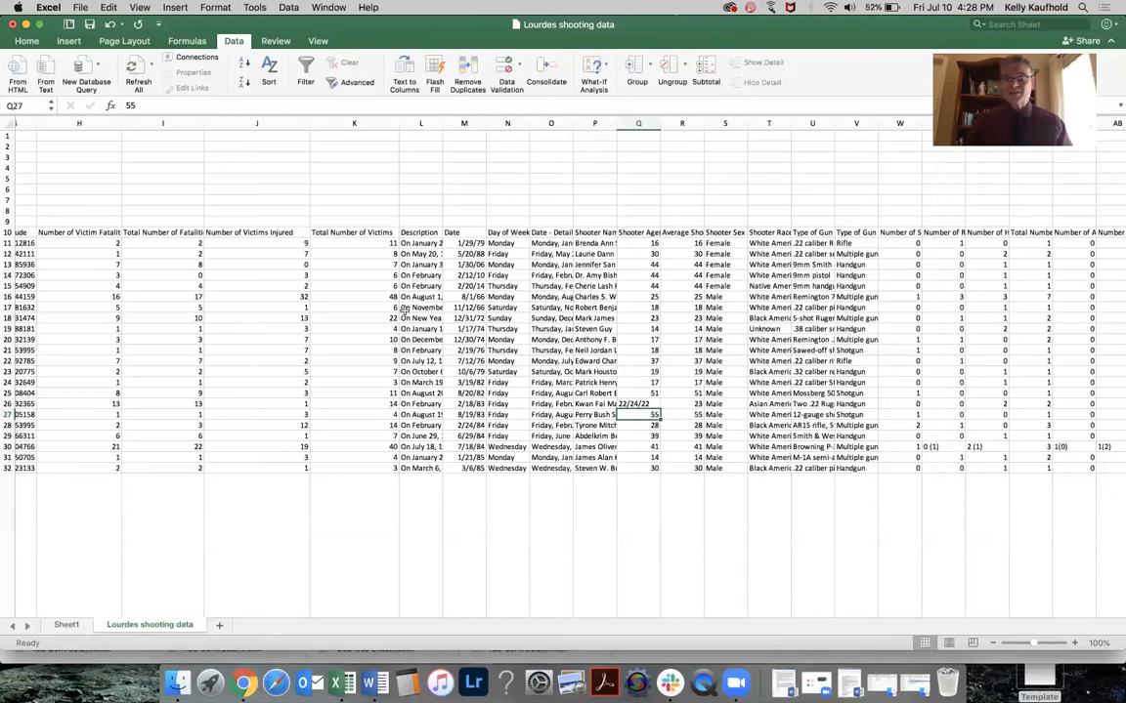
click(66, 626)
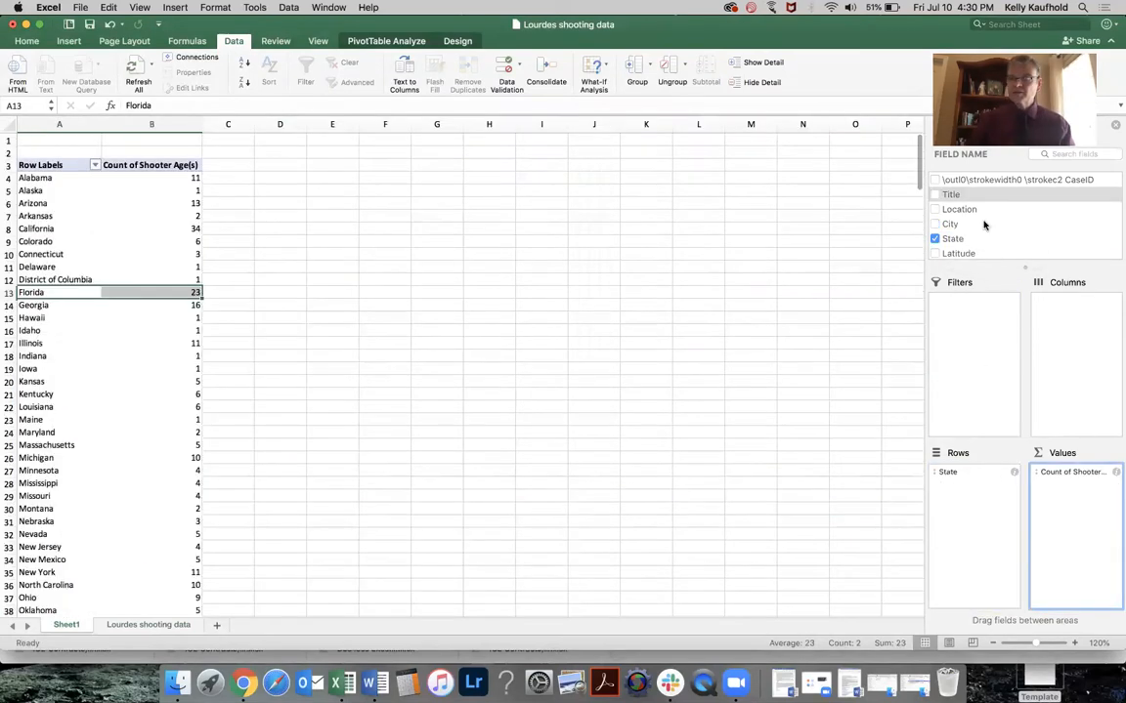
Step: Set the PivotTable's Shooter Age(s) value field to summarize by Average for each state
scroll(984, 224, down, 3)
scroll(984, 224, down, 5)
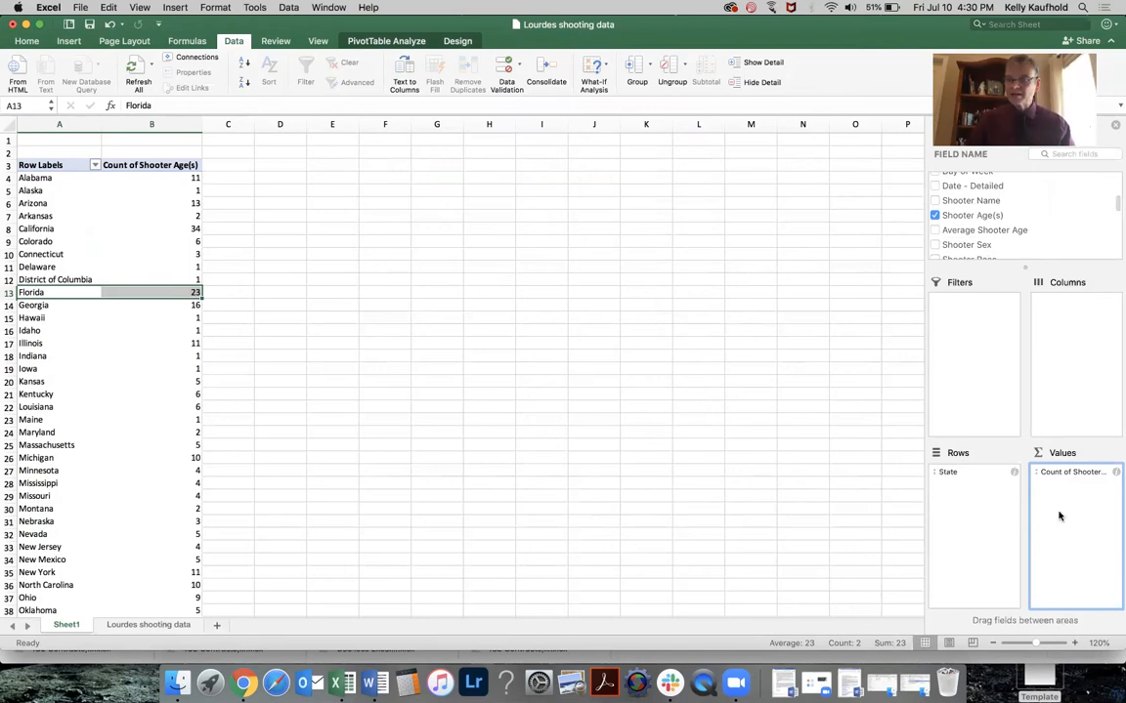
click(1117, 472)
click(497, 244)
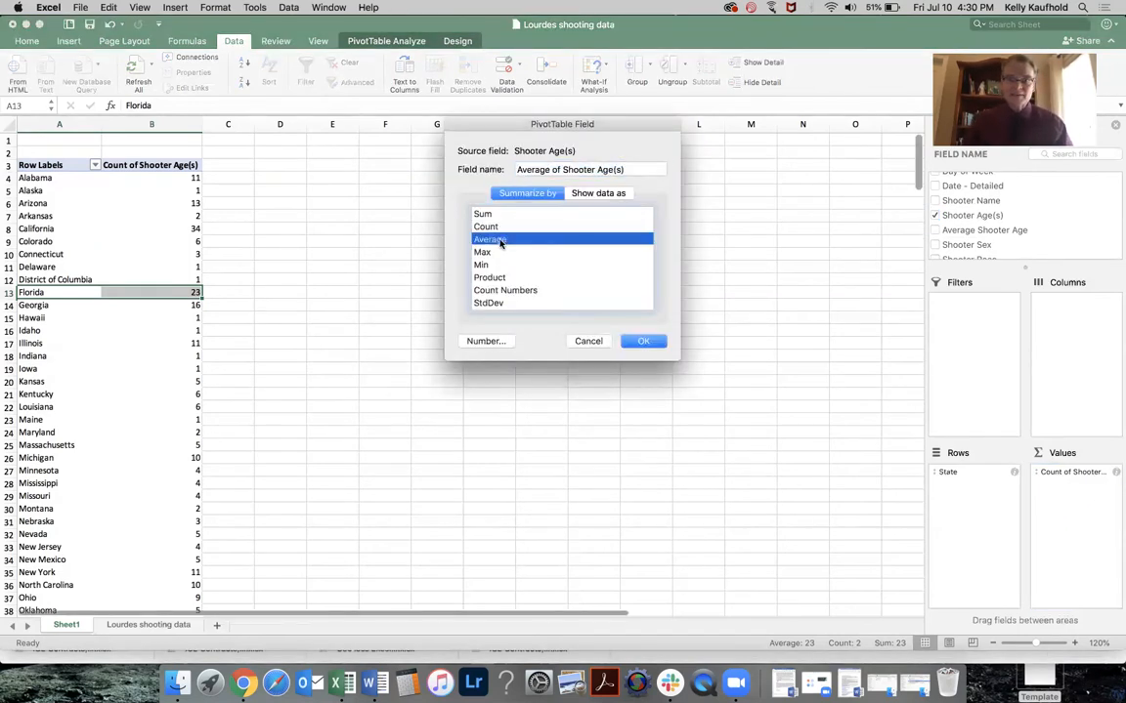
click(637, 344)
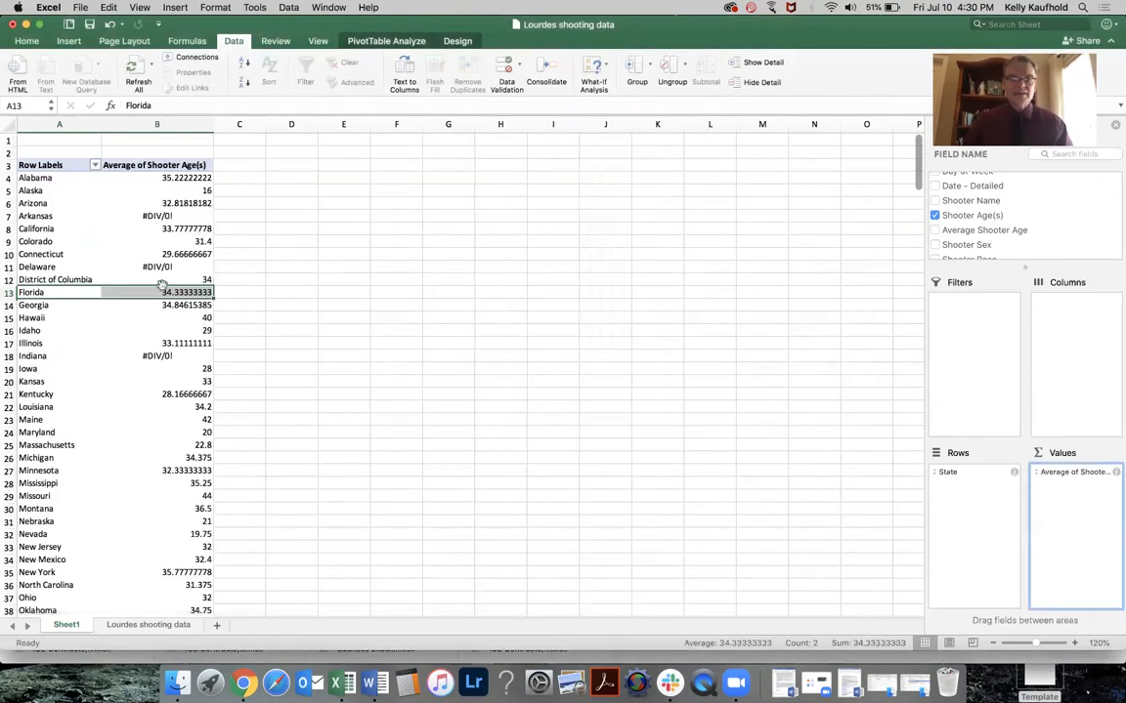
Step: Narrow the average shooter age column and format it as Number with 1 decimal place
drag(209, 129, 145, 121)
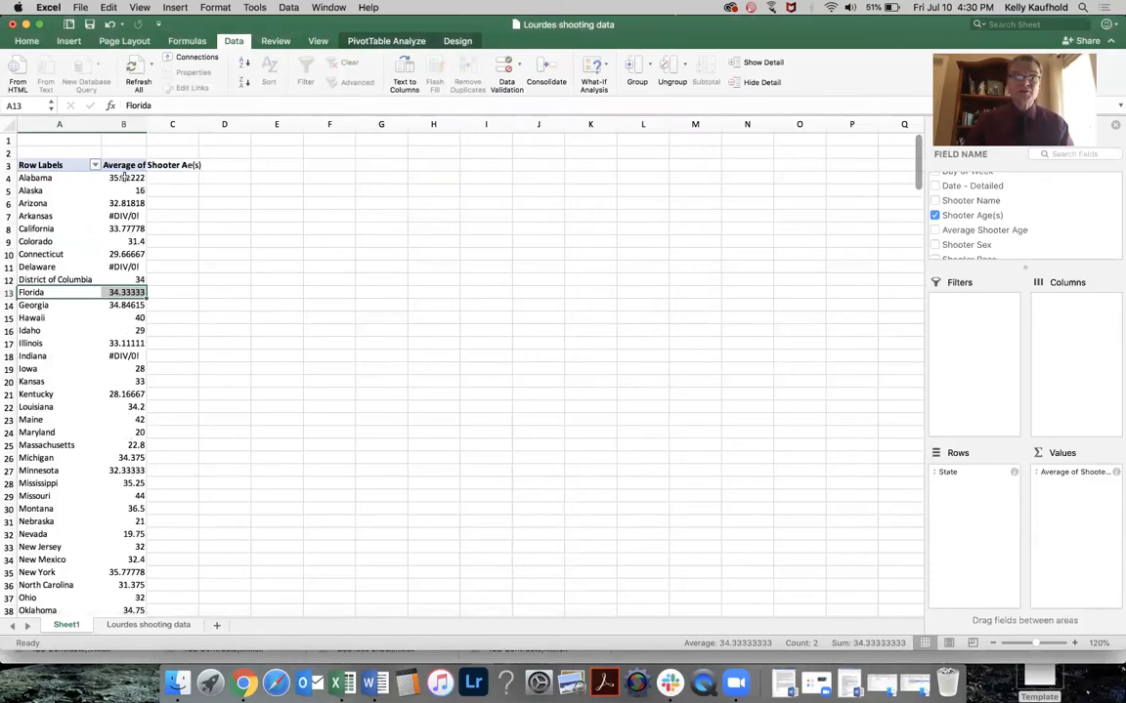
right_click(127, 123)
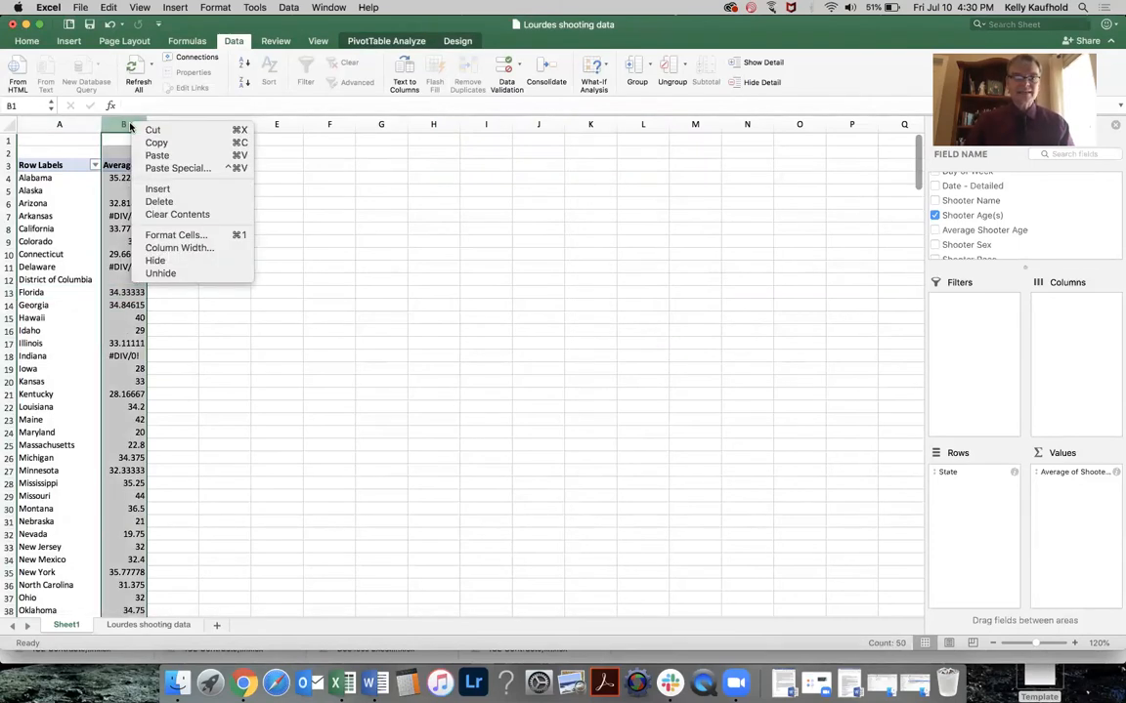
click(174, 236)
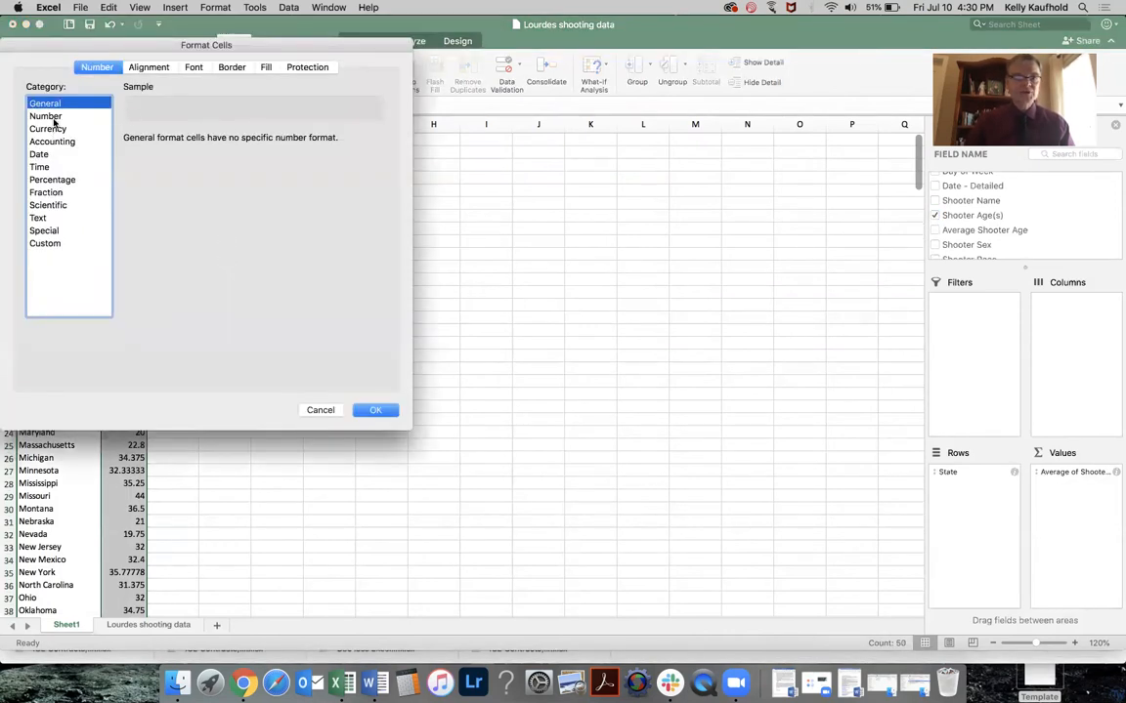
click(46, 116)
click(223, 145)
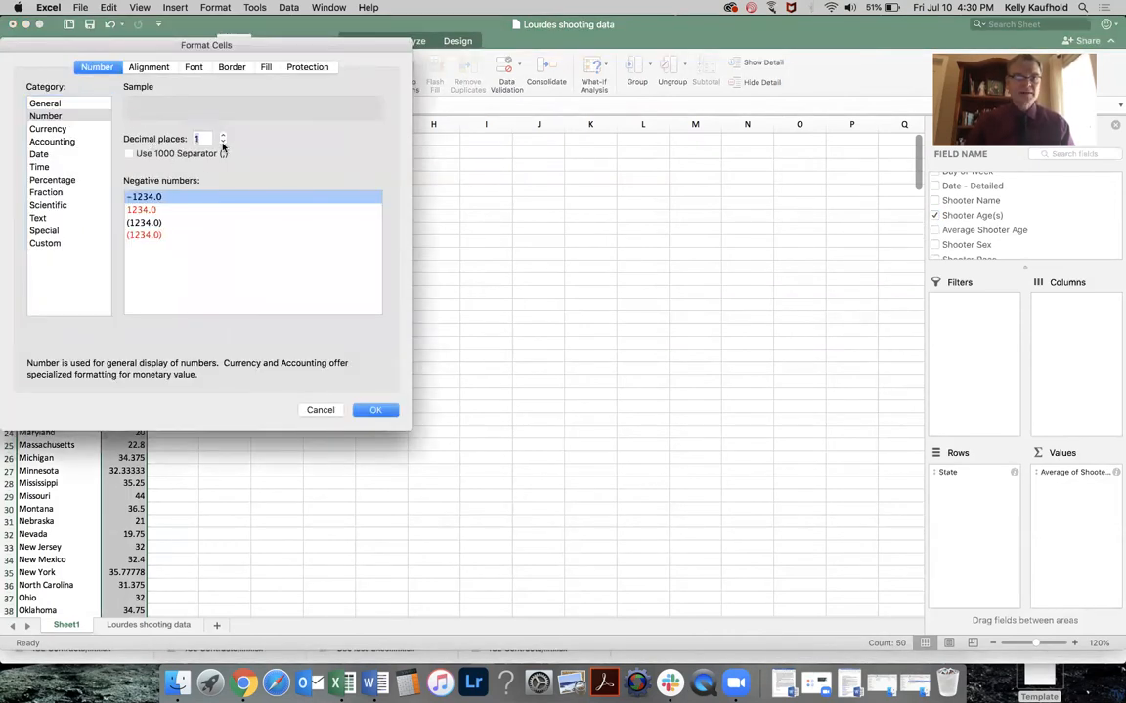
click(223, 135)
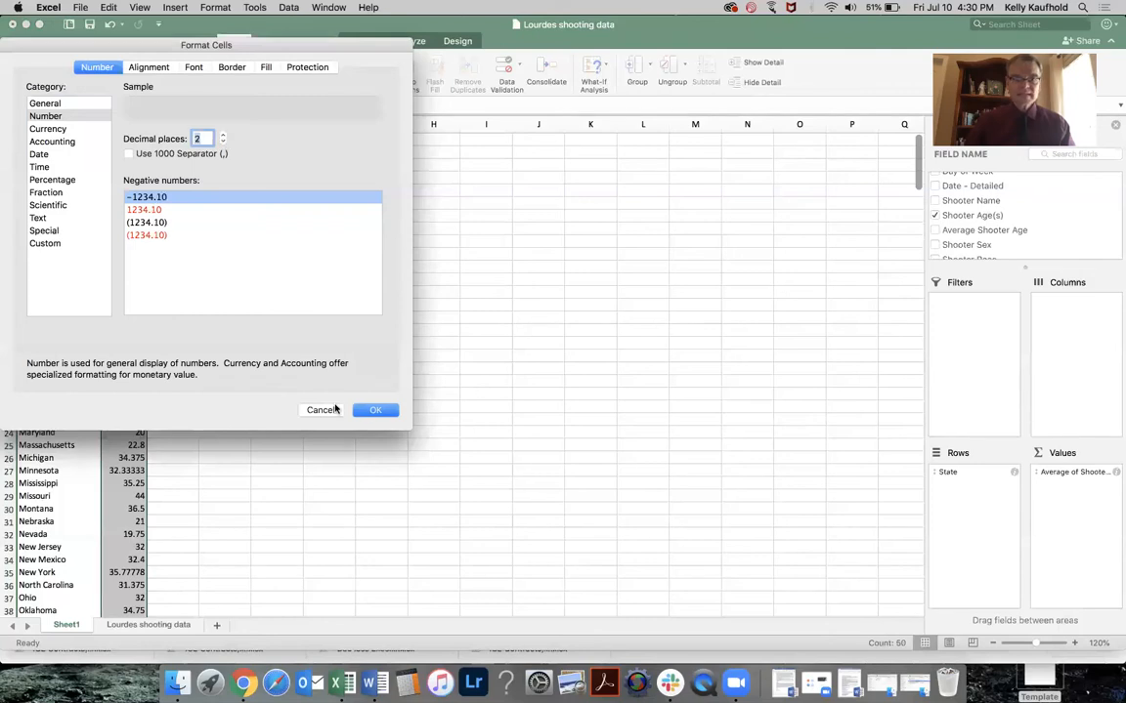
click(223, 145)
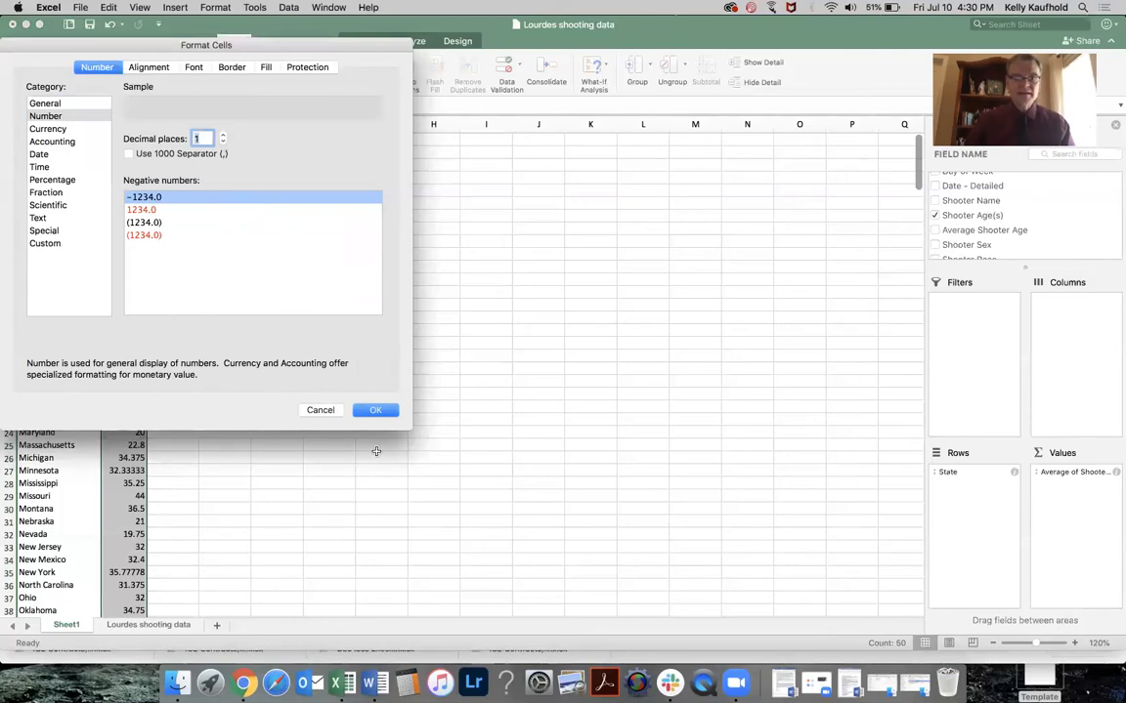
click(375, 411)
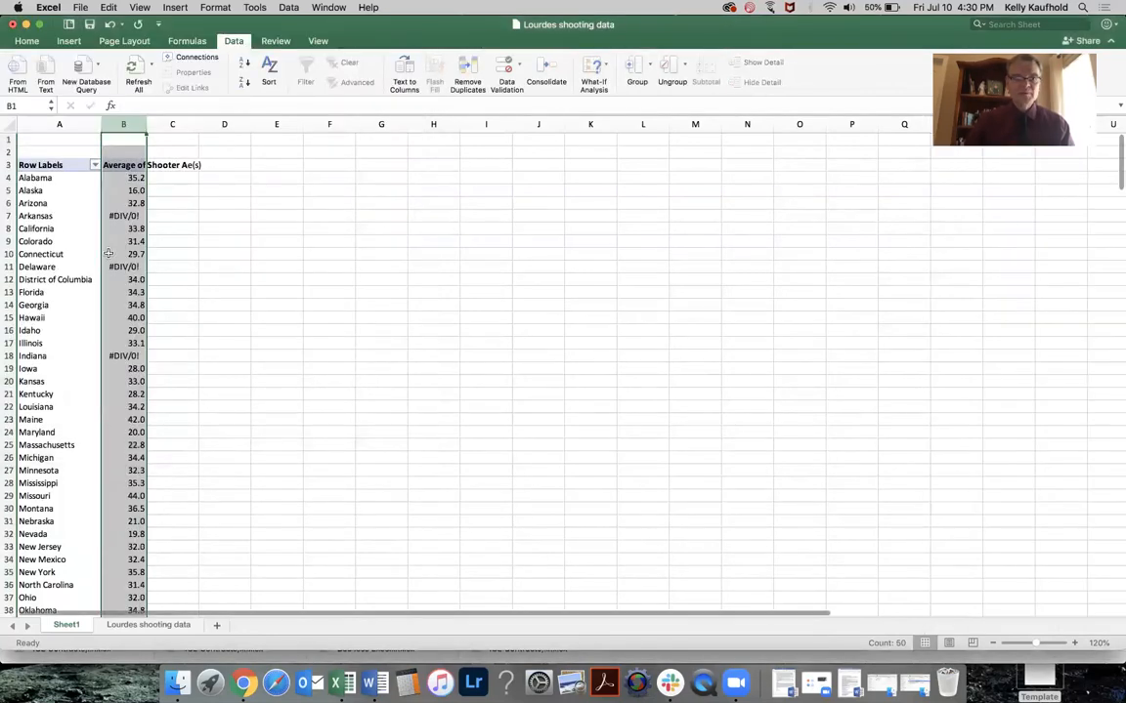
Step: Review the average shooter age for each state down to the grand total, and look over the available PivotTable fields
click(113, 190)
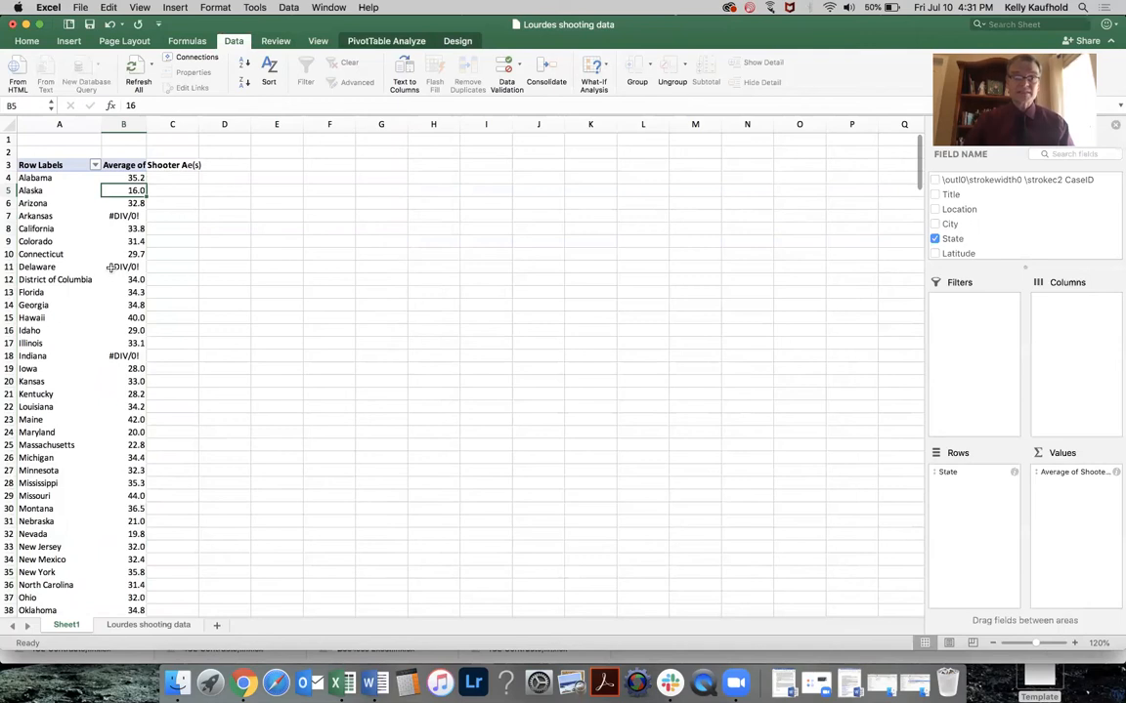
scroll(113, 272, down, 5)
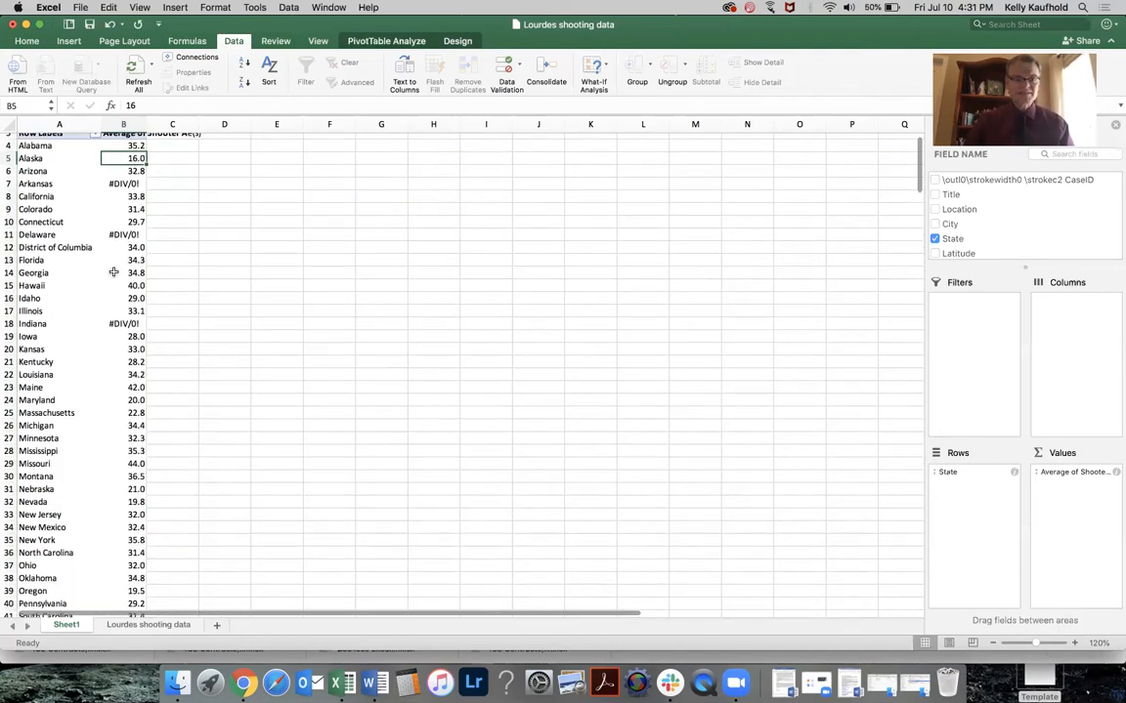
scroll(113, 272, down, 10)
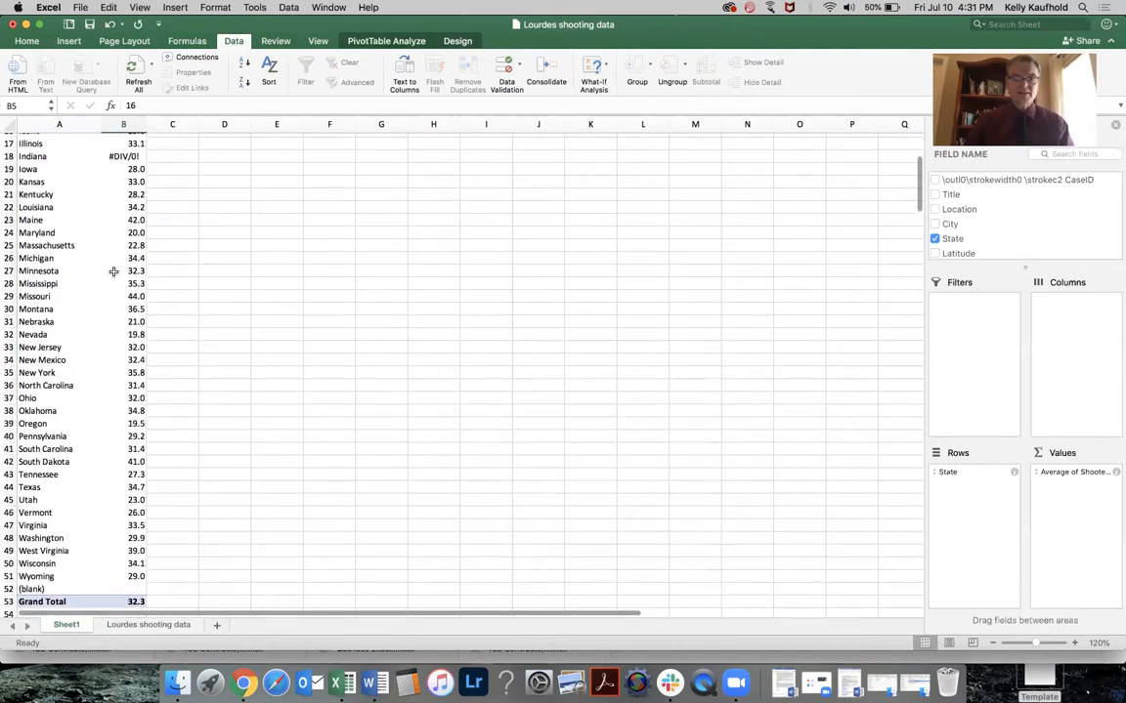
click(94, 382)
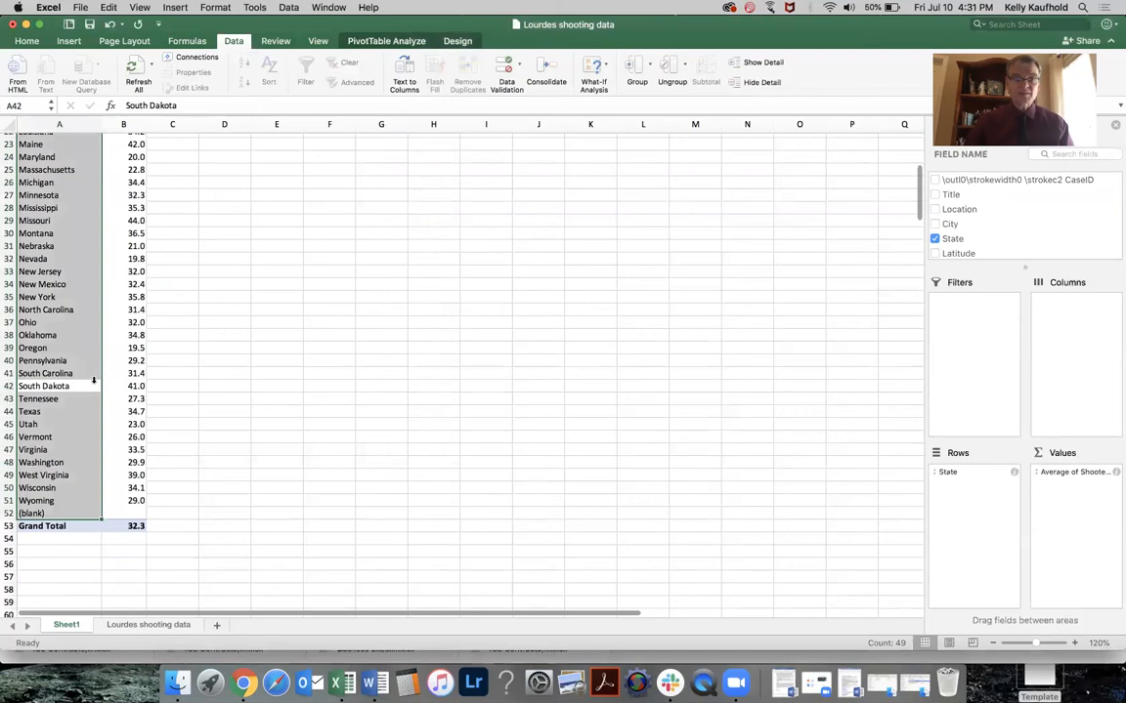
click(129, 375)
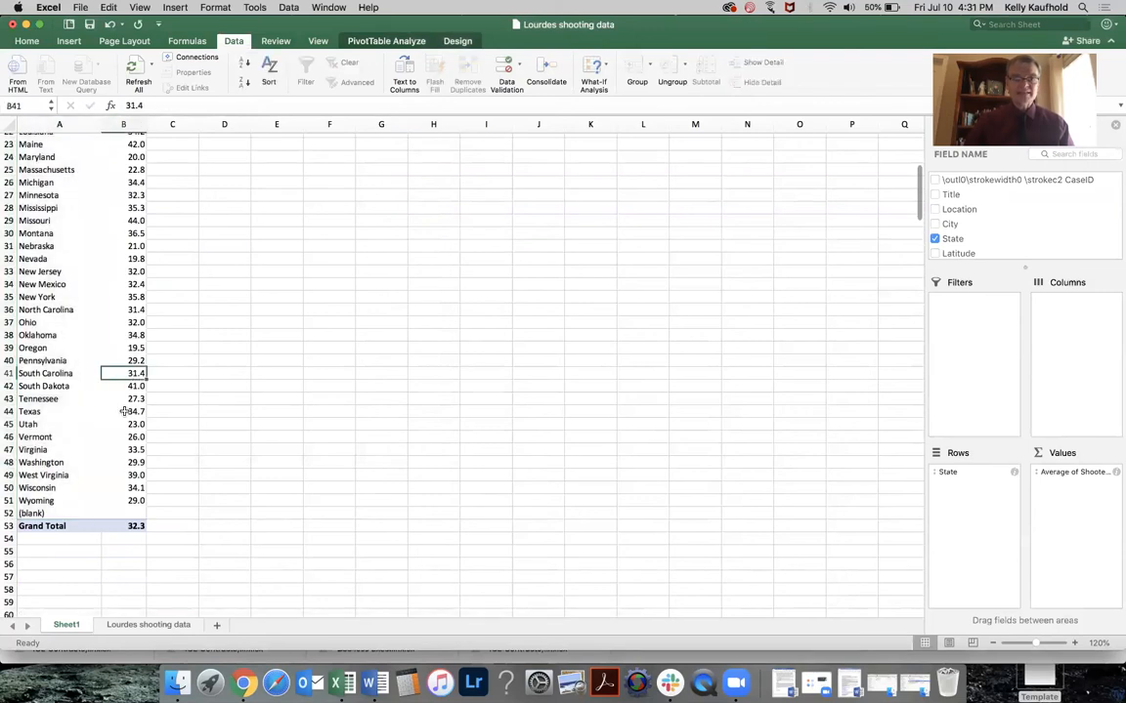
scroll(125, 411, up, 12)
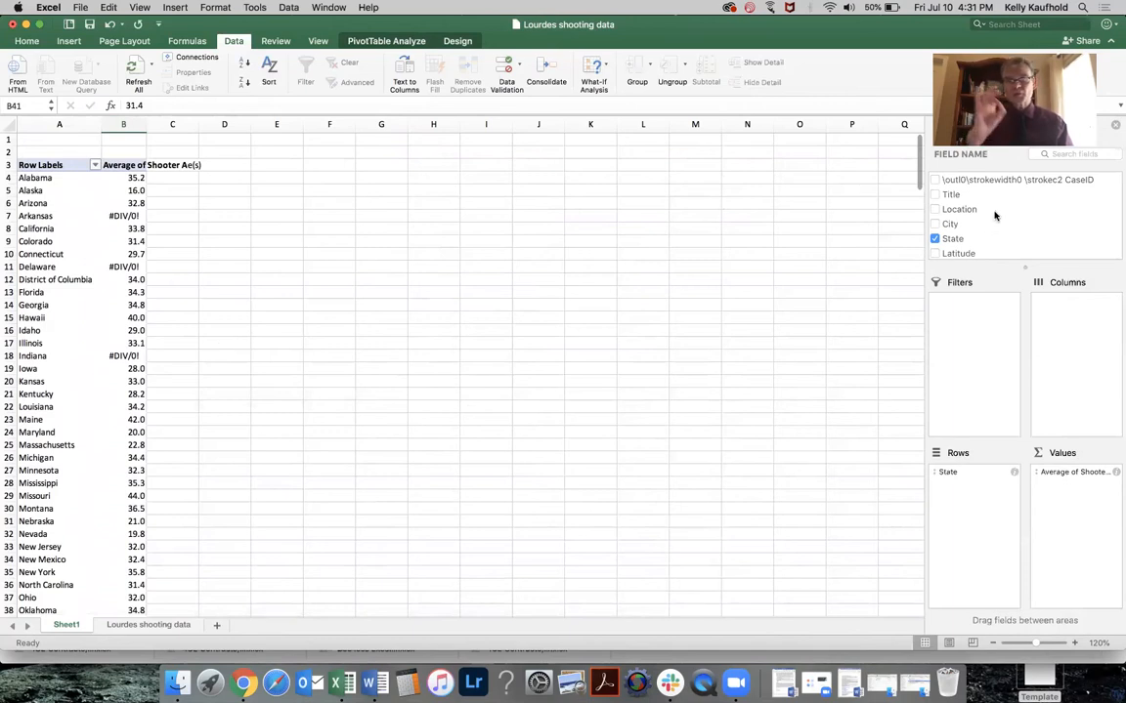
scroll(1007, 207, down, 5)
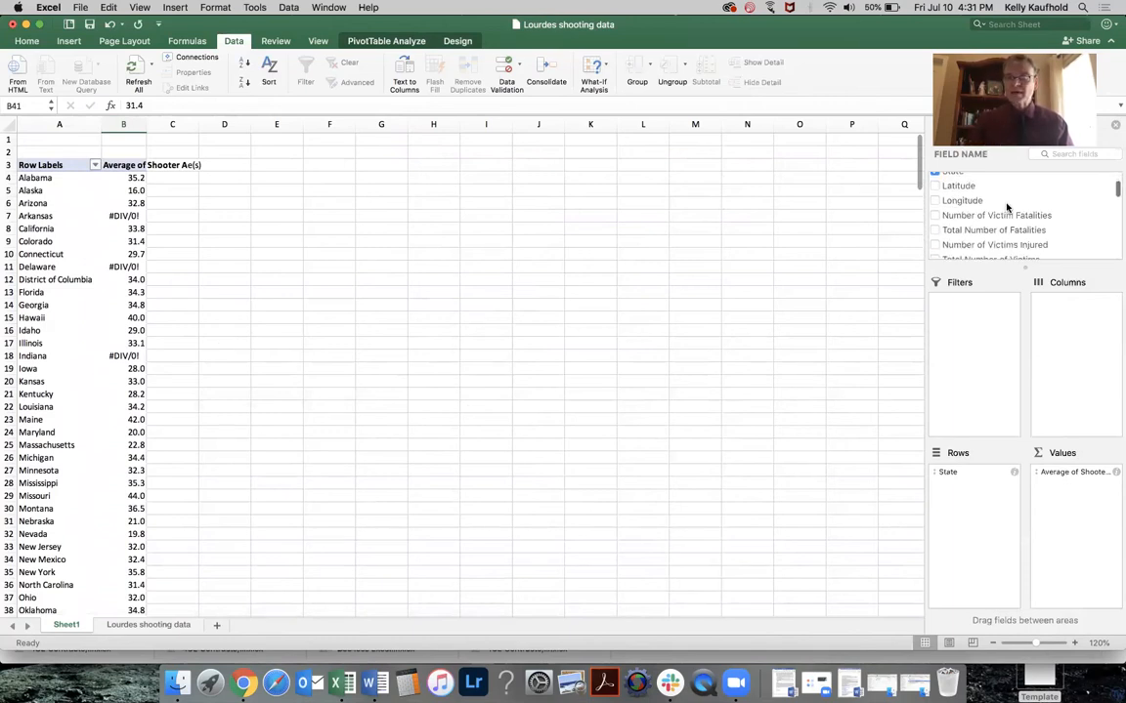
scroll(1006, 207, down, 5)
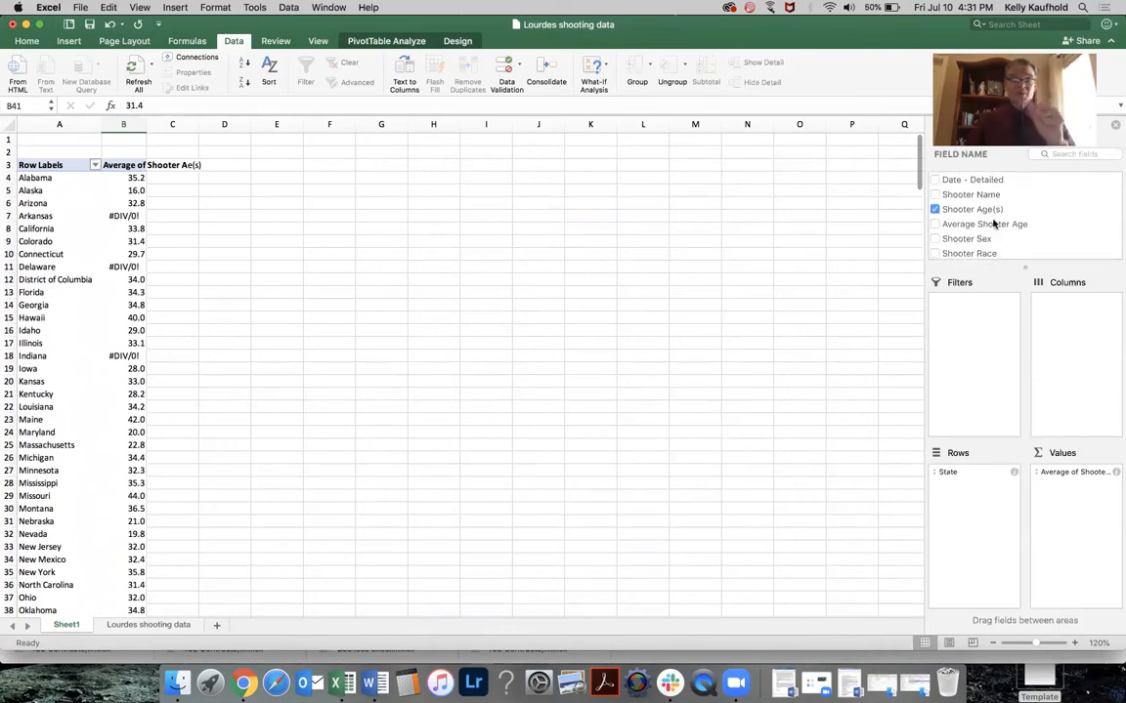
click(1116, 472)
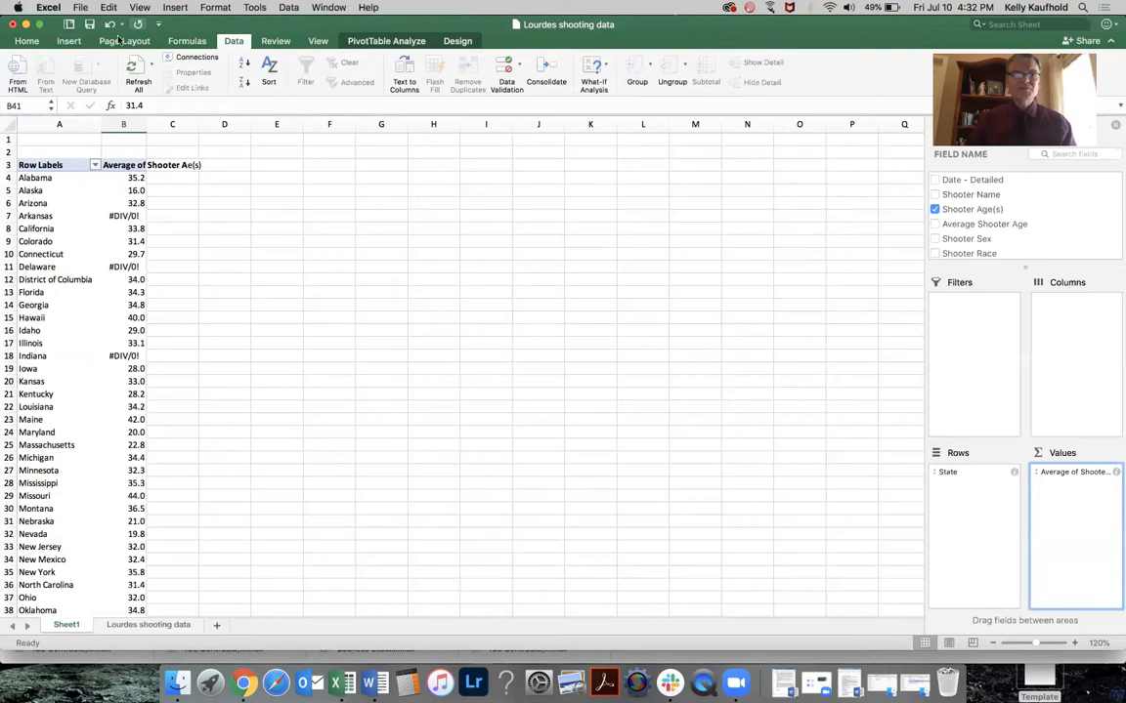
Step: Try out a PivotChart of average shooter age by state and delete it
click(68, 41)
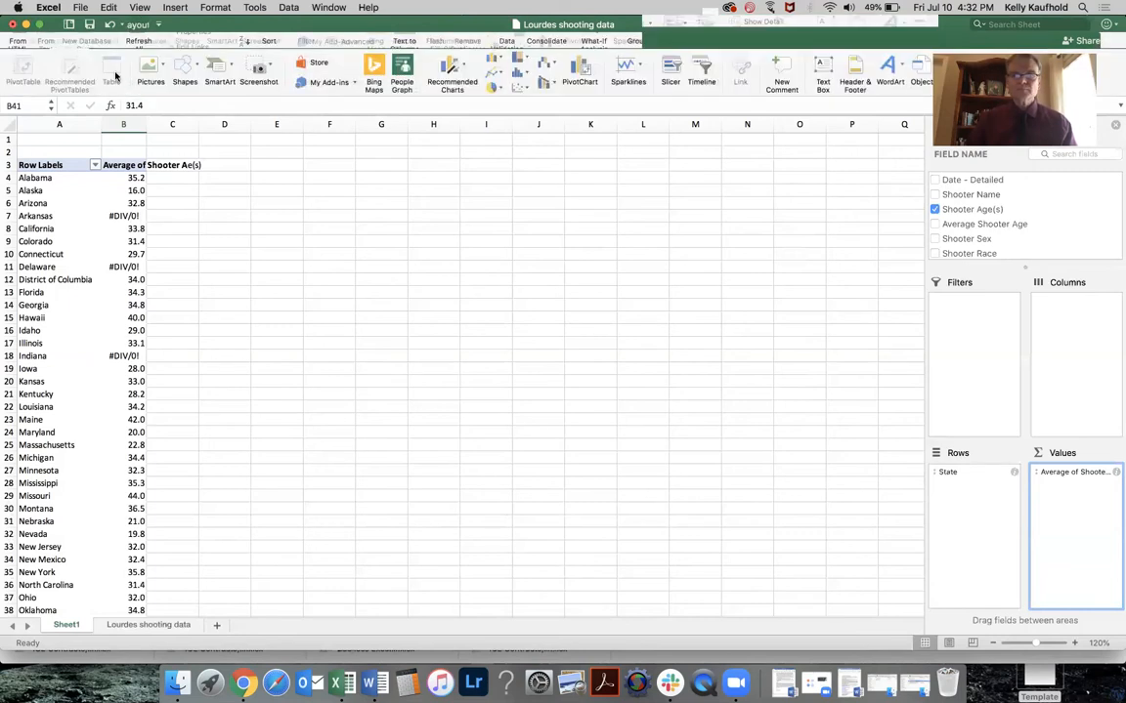
click(577, 70)
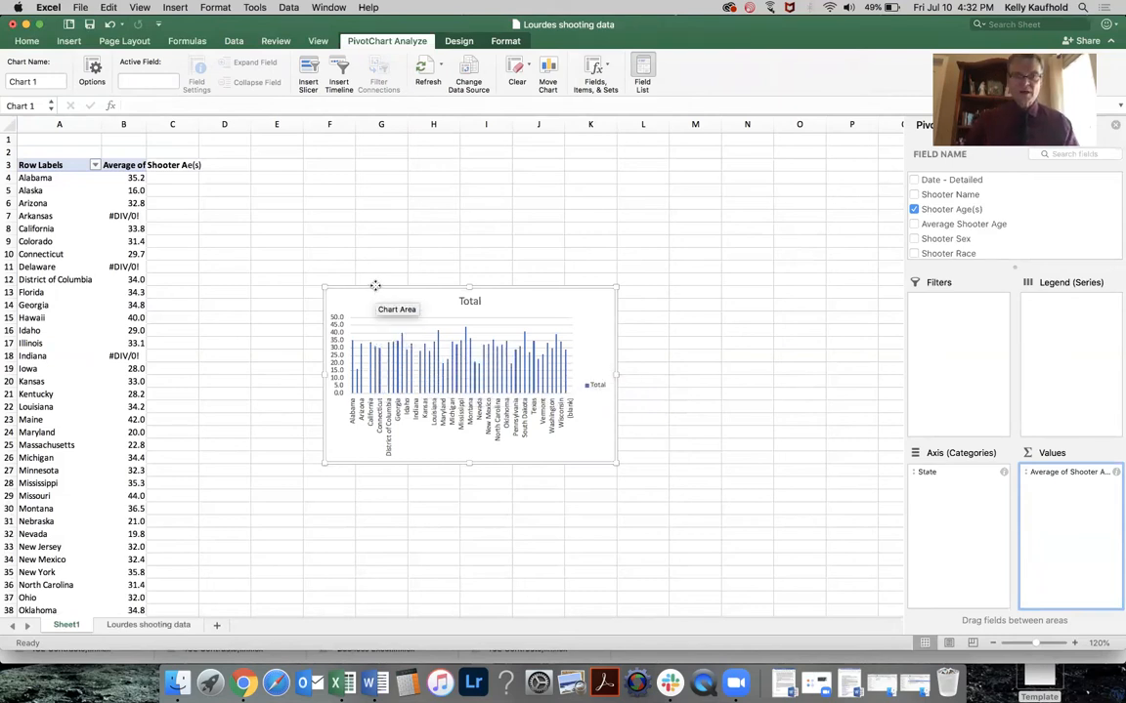
drag(375, 286, 375, 288)
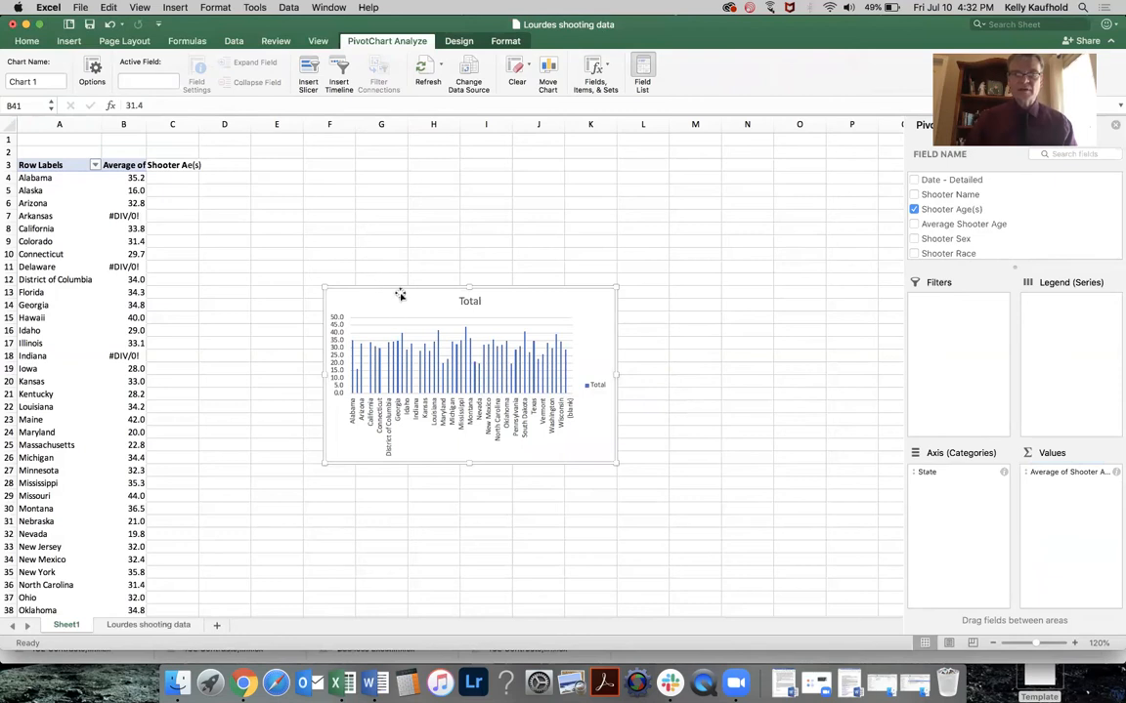
key(Delete)
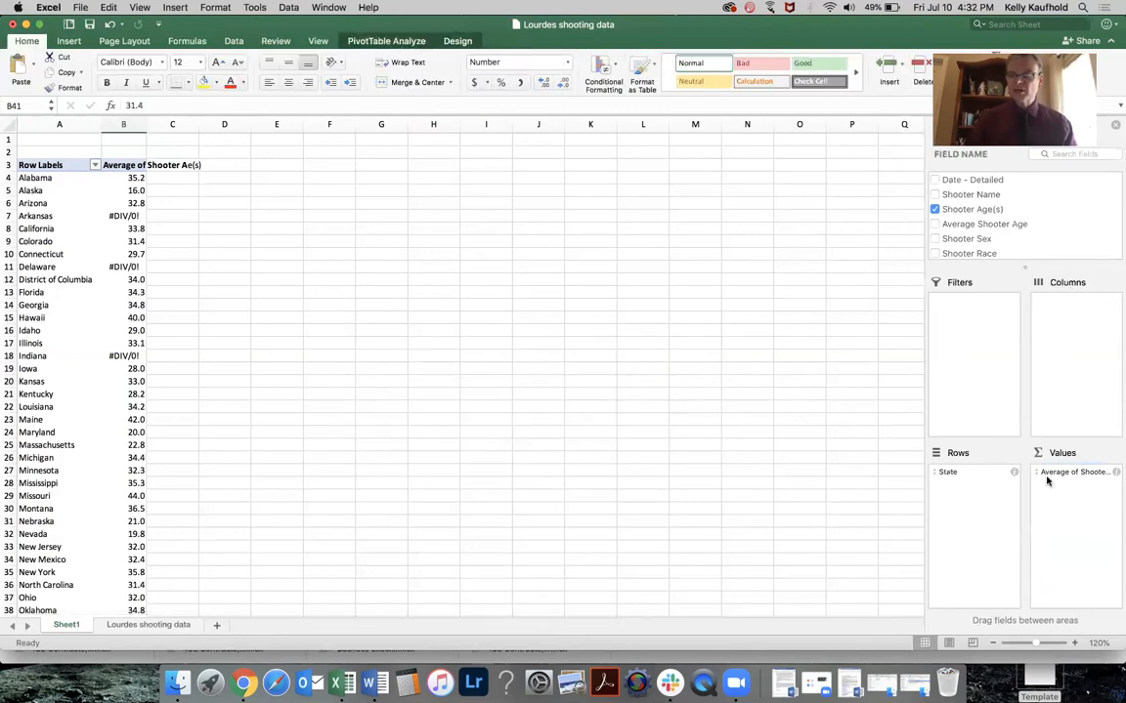
Step: Replace the average shooter age in the PivotTable values with the sum of Total Number of Victims
drag(1062, 472, 1005, 224)
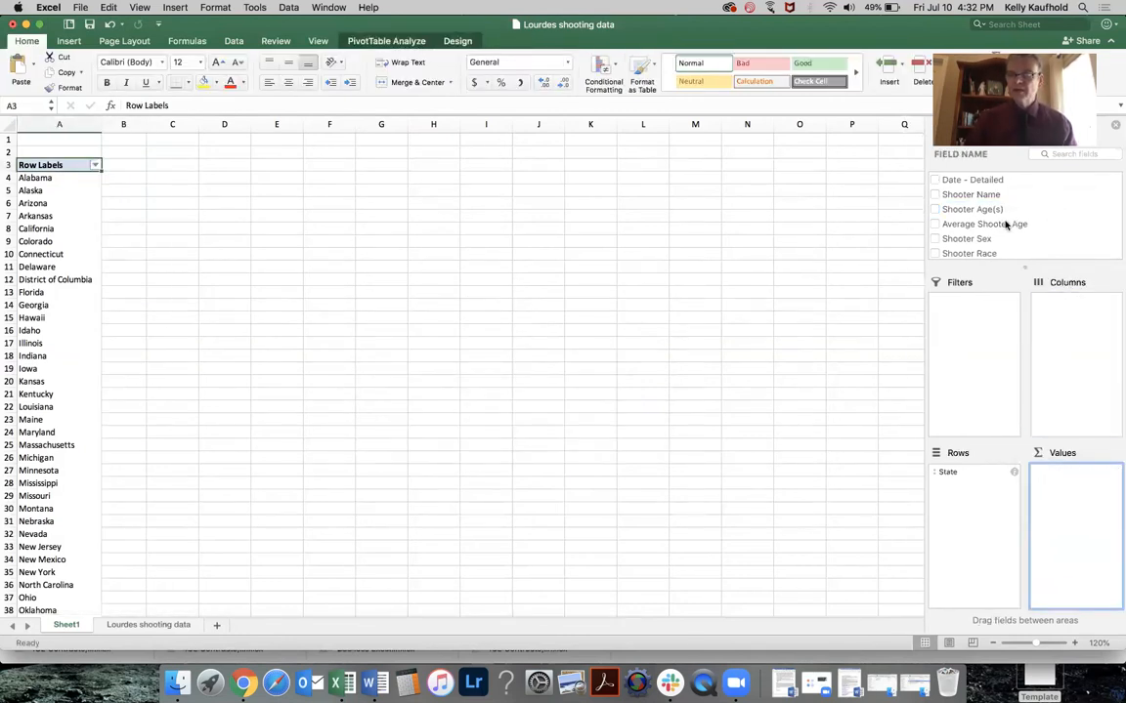
scroll(1006, 222, down, 5)
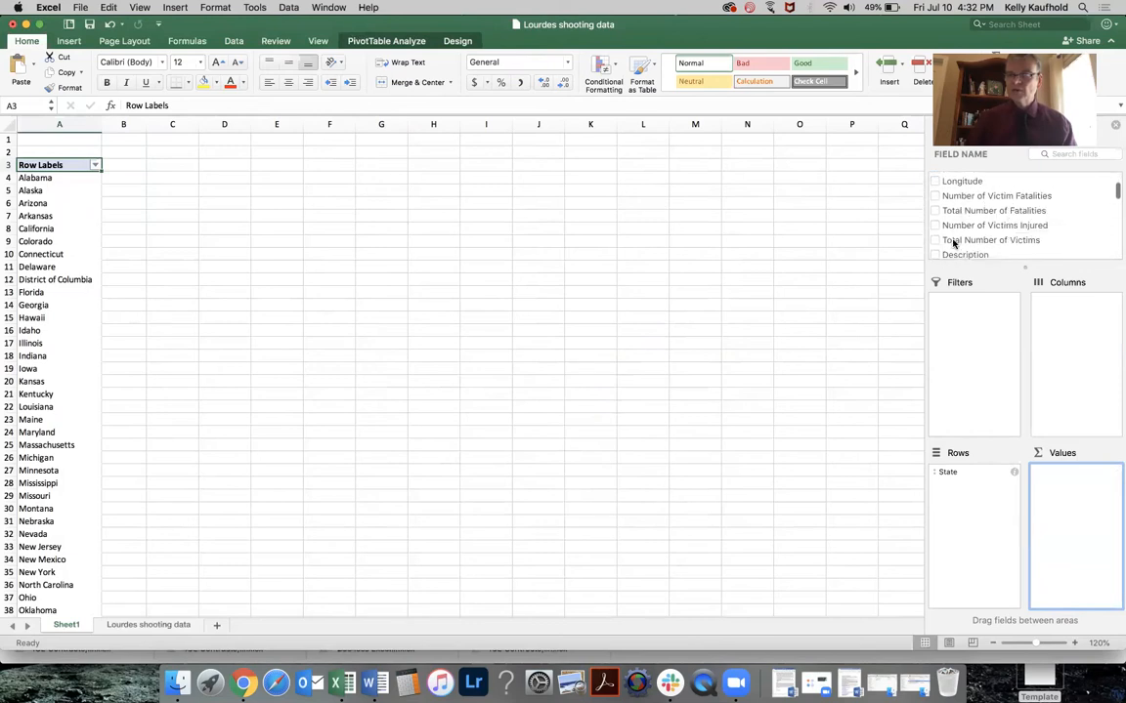
drag(953, 243, 1067, 500)
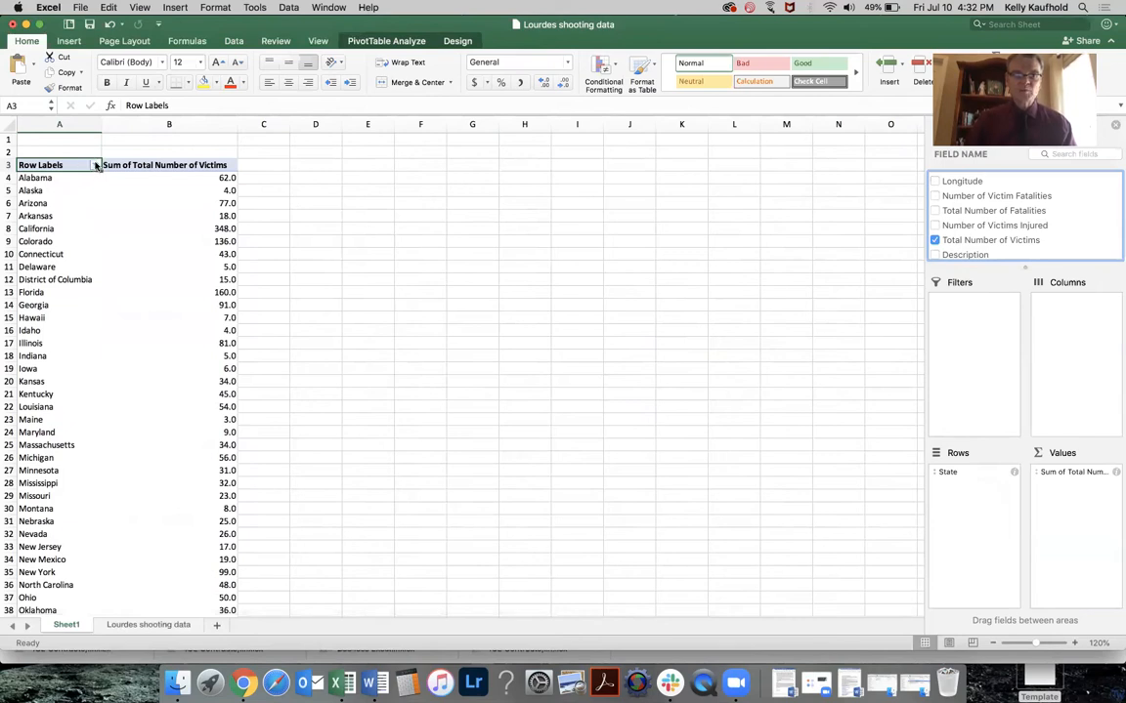
Step: Sort the PivotTable's states by Sum of Total Number of Victims in descending order
click(97, 166)
click(179, 232)
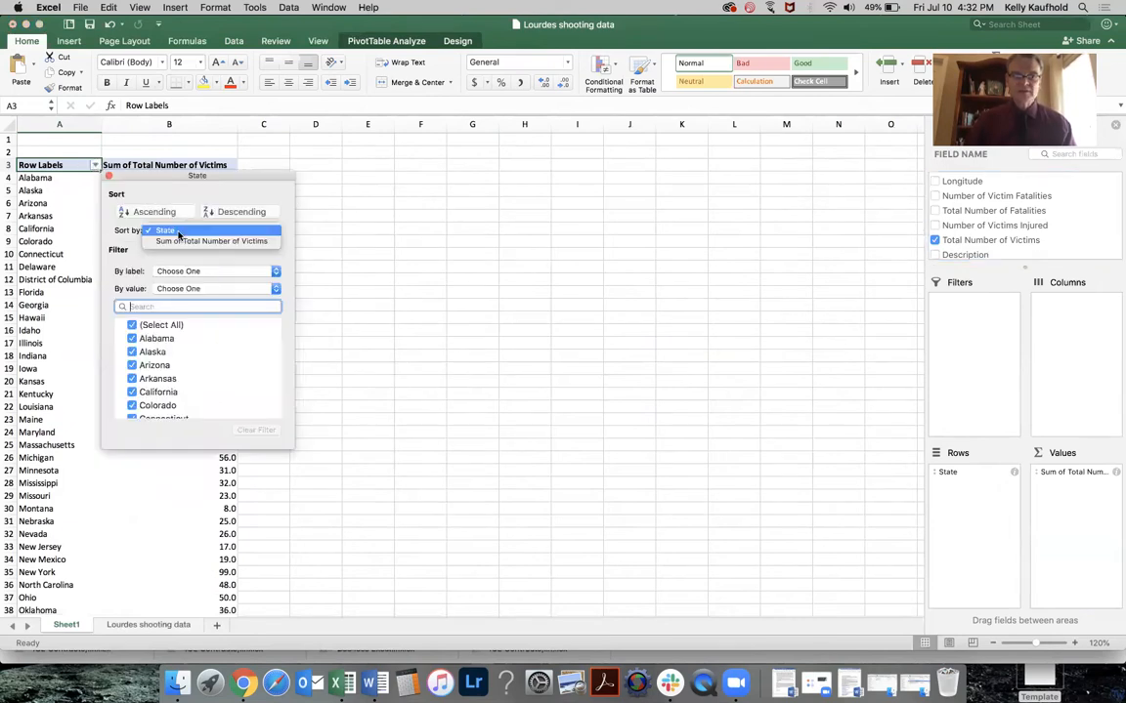
click(180, 243)
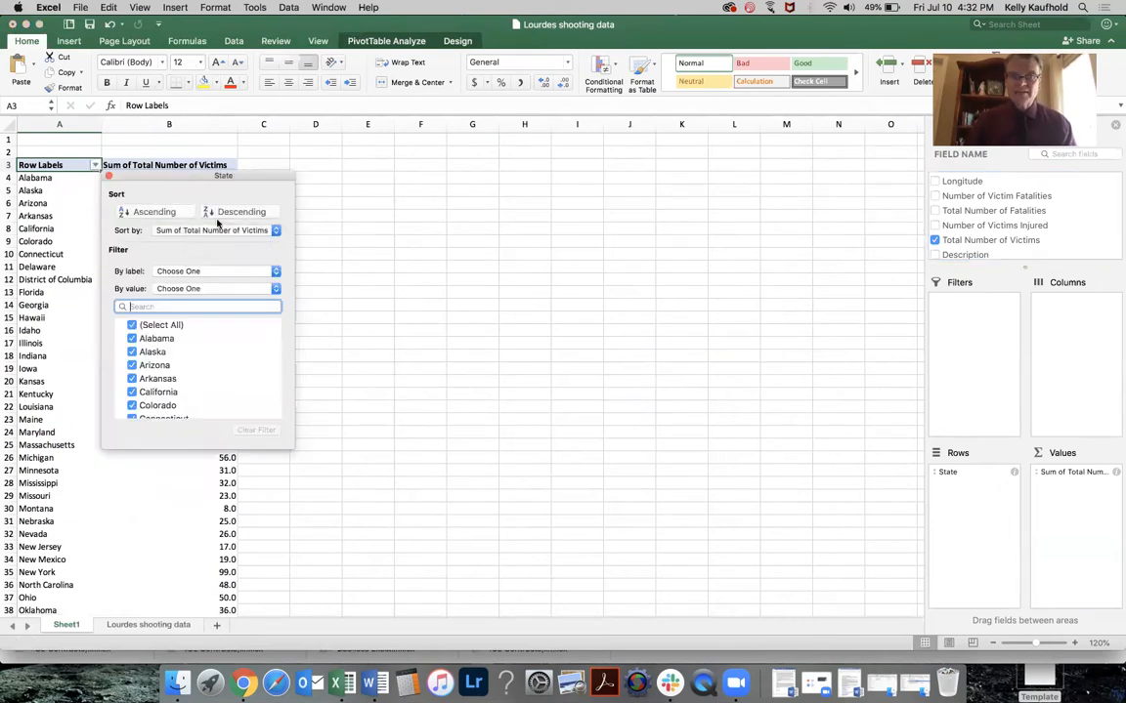
click(268, 213)
click(109, 175)
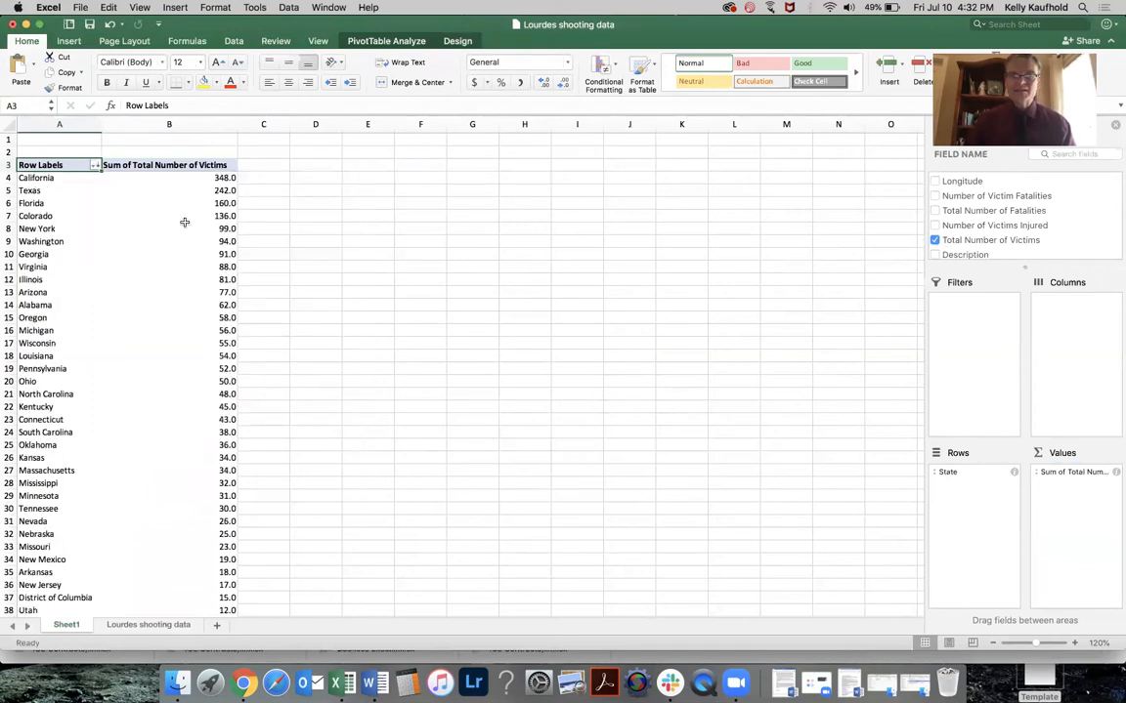
Step: Insert a PivotChart of the sum of Total Number of Victims by state and adjust its placement on the sheet
scroll(148, 414, down, 10)
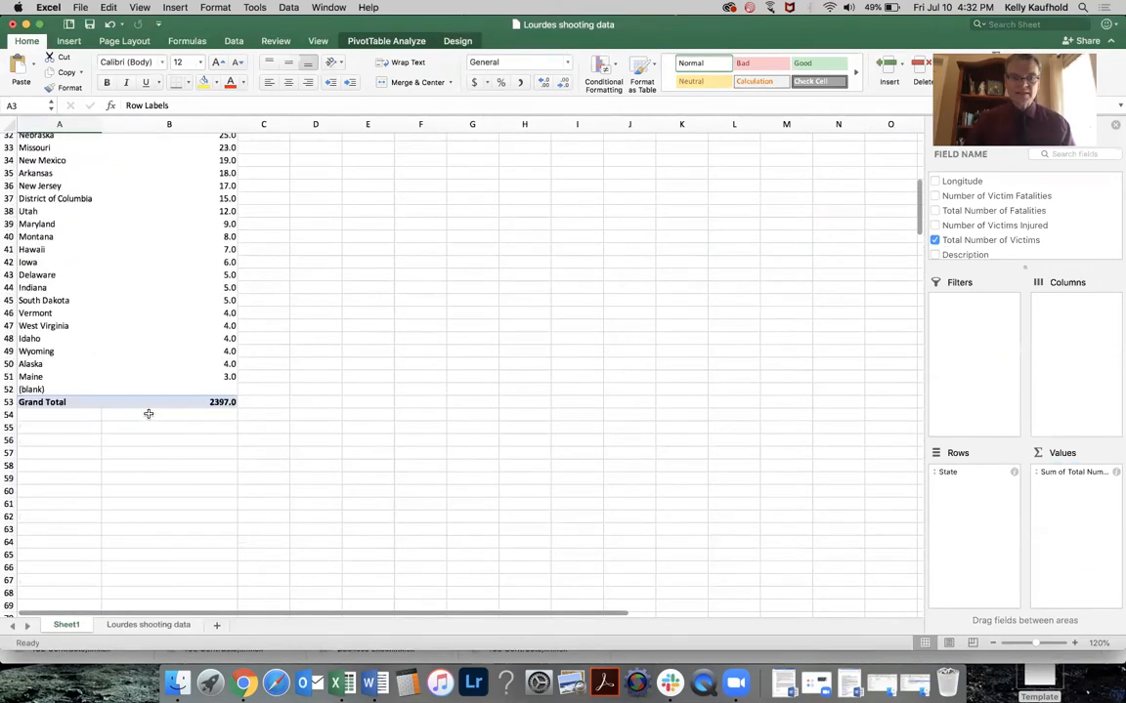
scroll(149, 414, up, 7)
scroll(149, 414, up, 5)
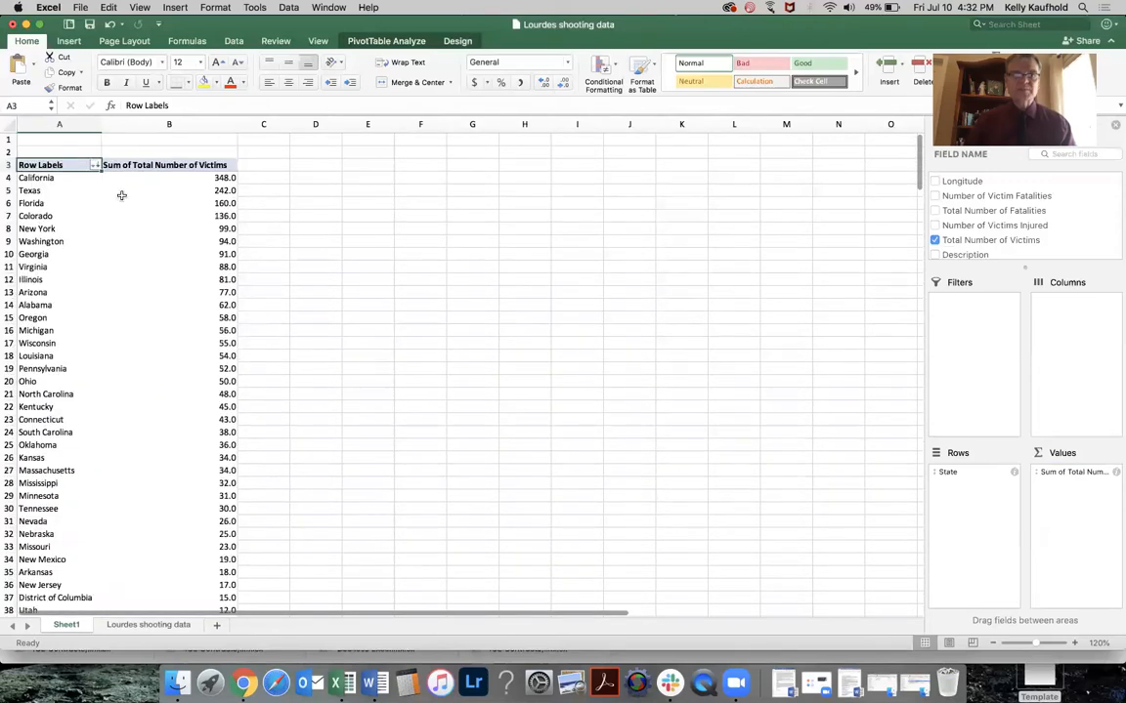
click(68, 41)
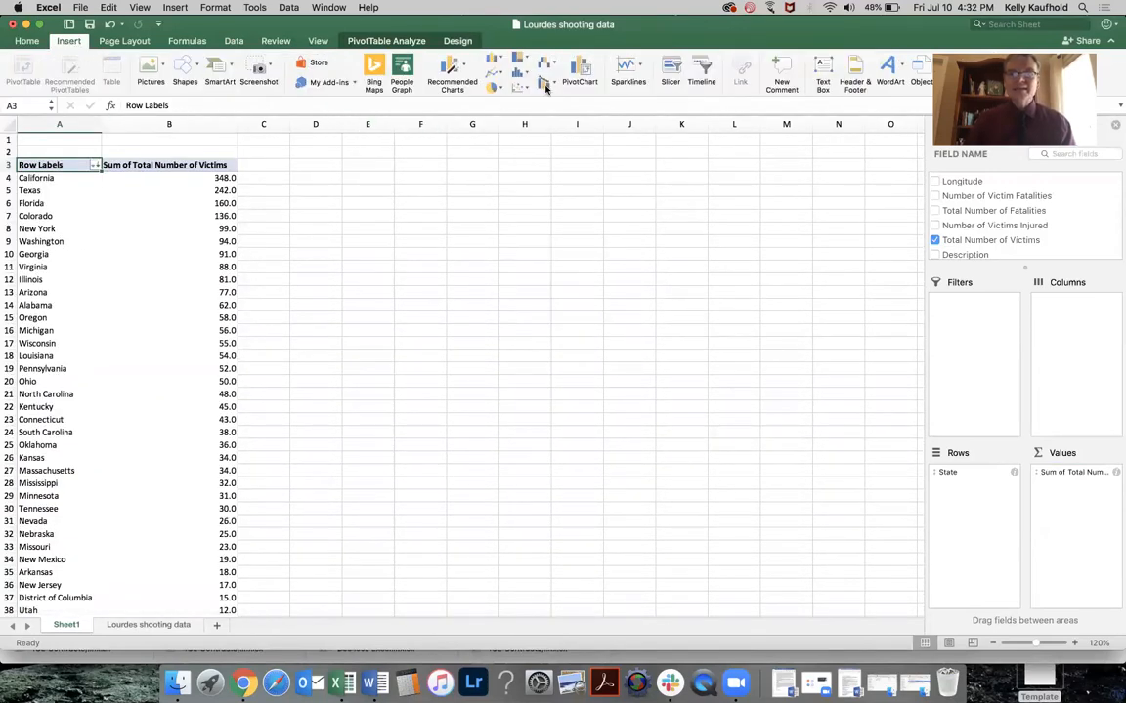
click(582, 70)
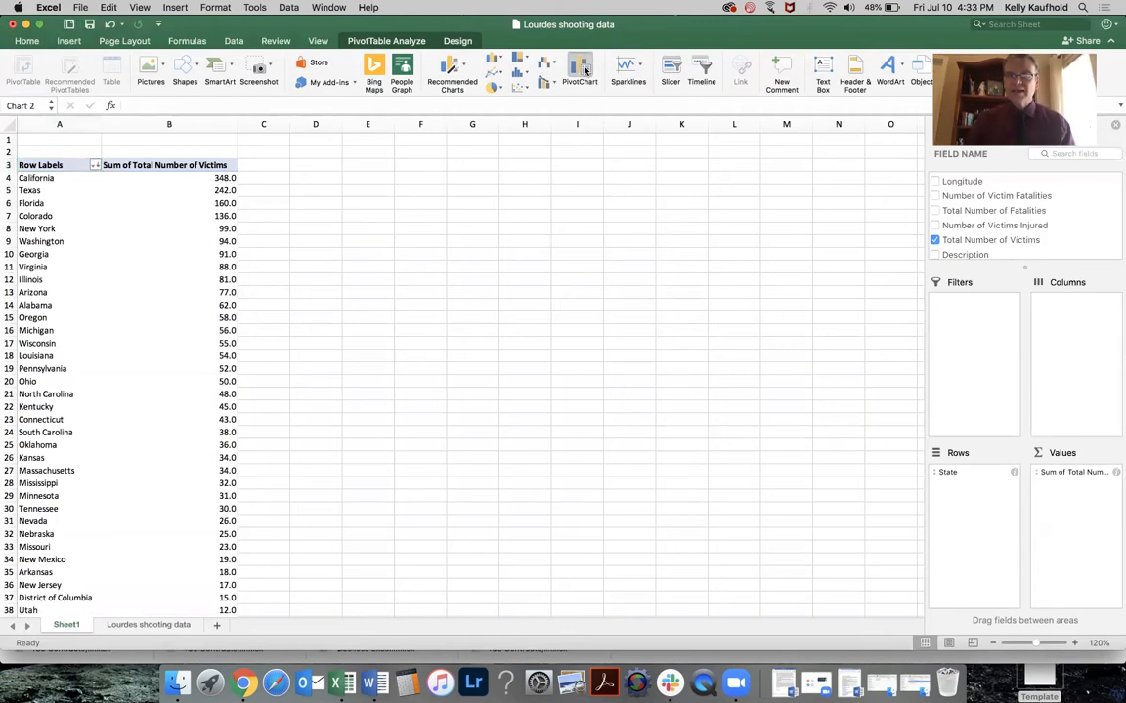
drag(616, 466, 867, 559)
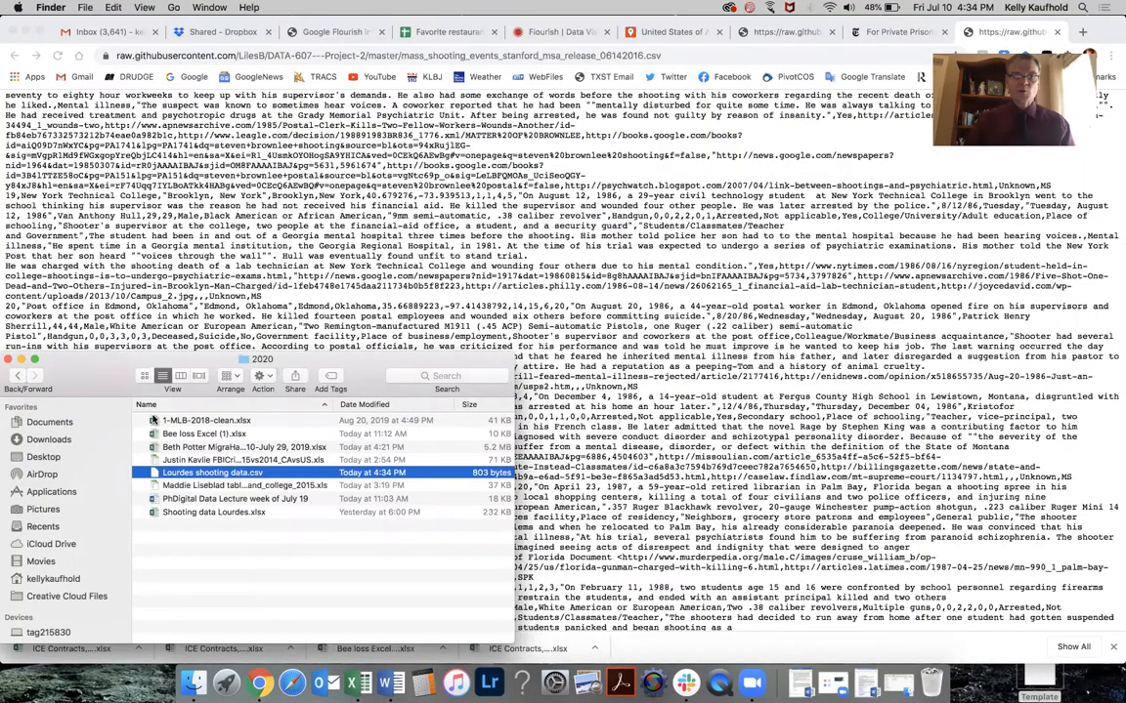
Step: Open the workbook 1-MLB-2018-clean.xlsx from the 2020 folder and skim the player list on the MLB2018 sheet
double_click(152, 420)
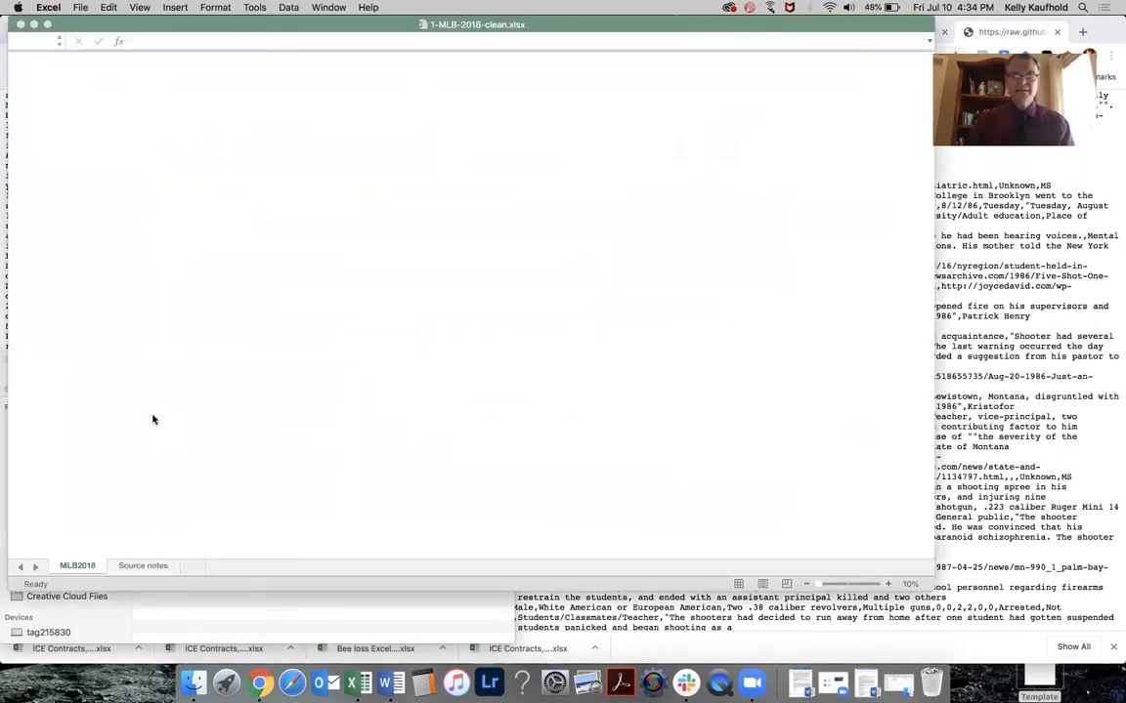
scroll(94, 324, down, 20)
scroll(94, 324, up, 20)
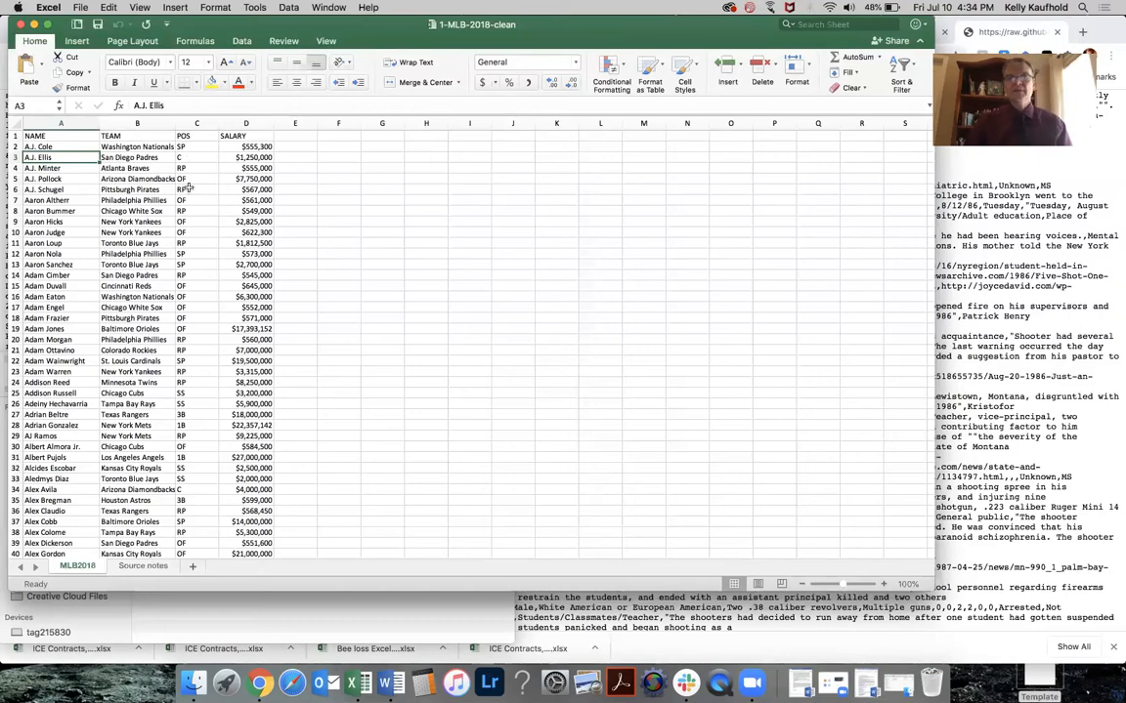
Step: Sort the MLB2018 player data by SALARY from largest to smallest, treating the first row as headers
click(238, 146)
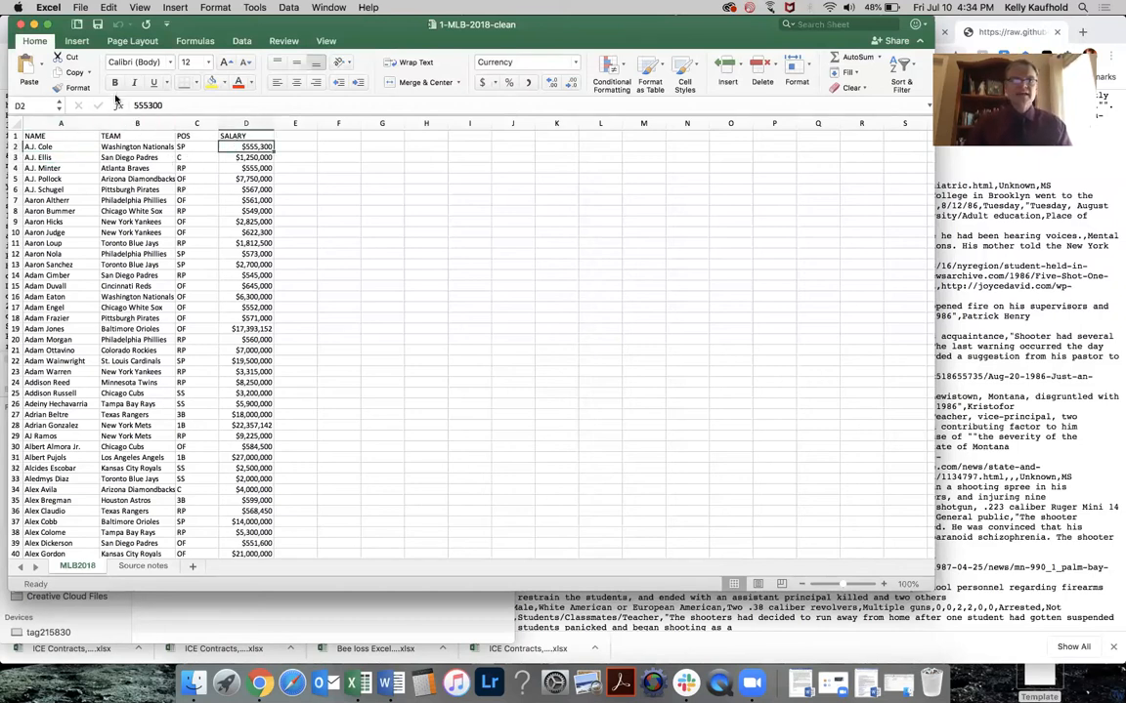
click(243, 41)
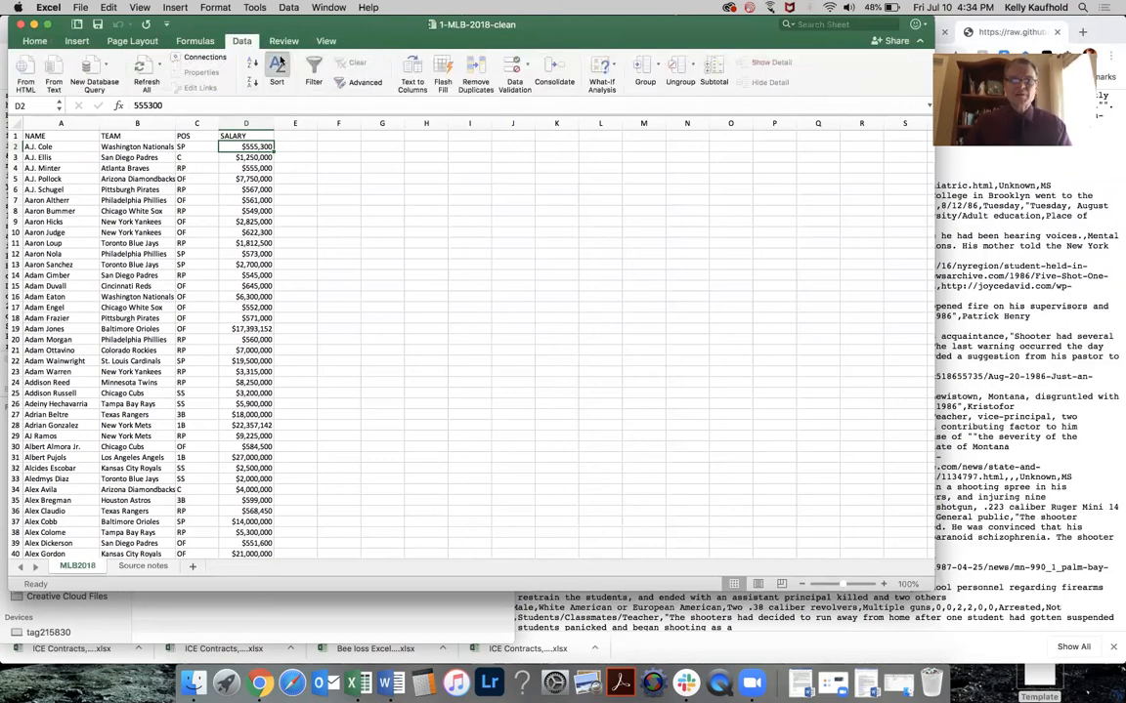
click(277, 70)
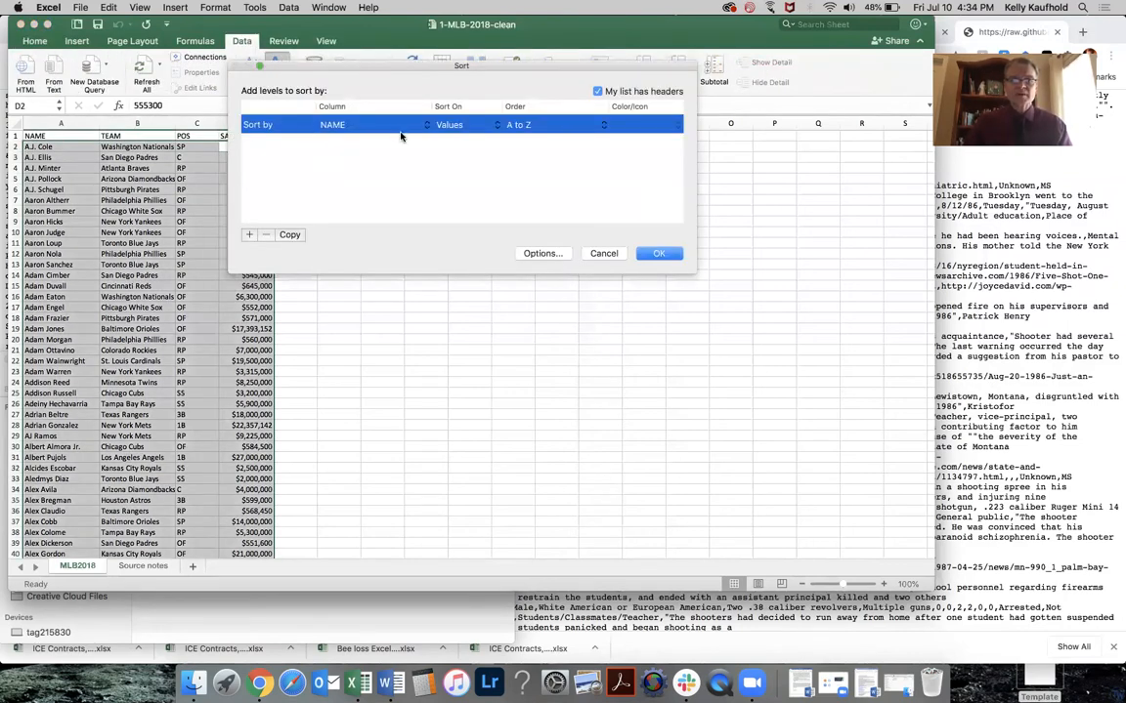
click(386, 124)
click(403, 163)
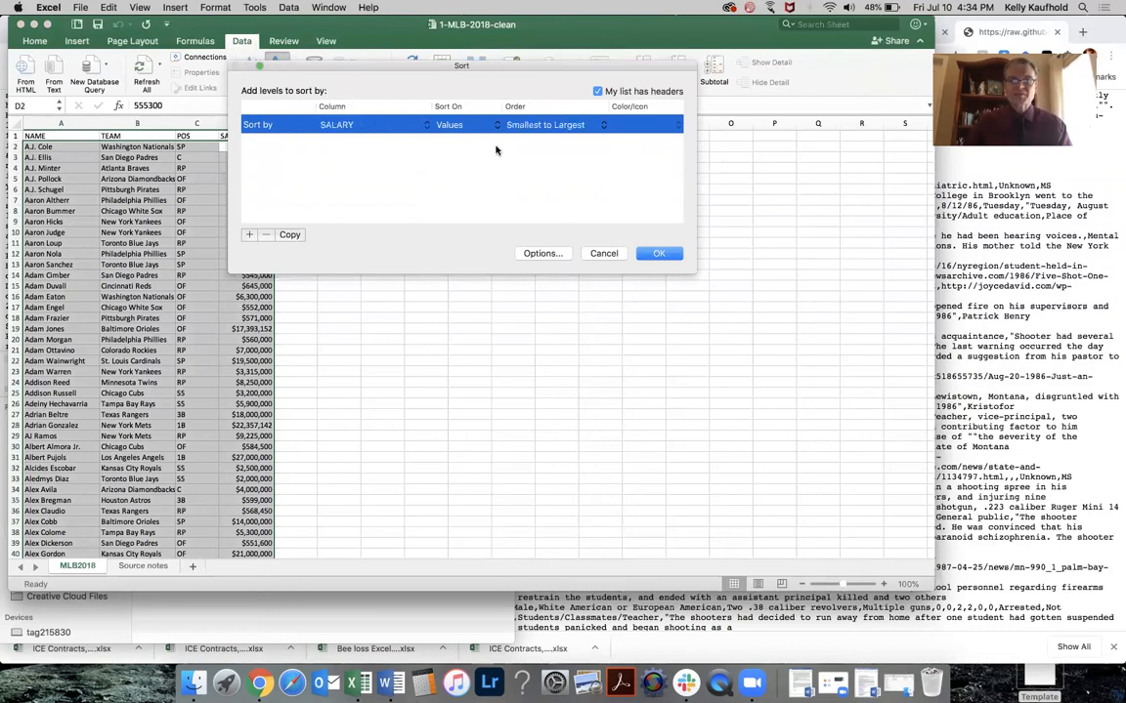
click(533, 125)
click(537, 137)
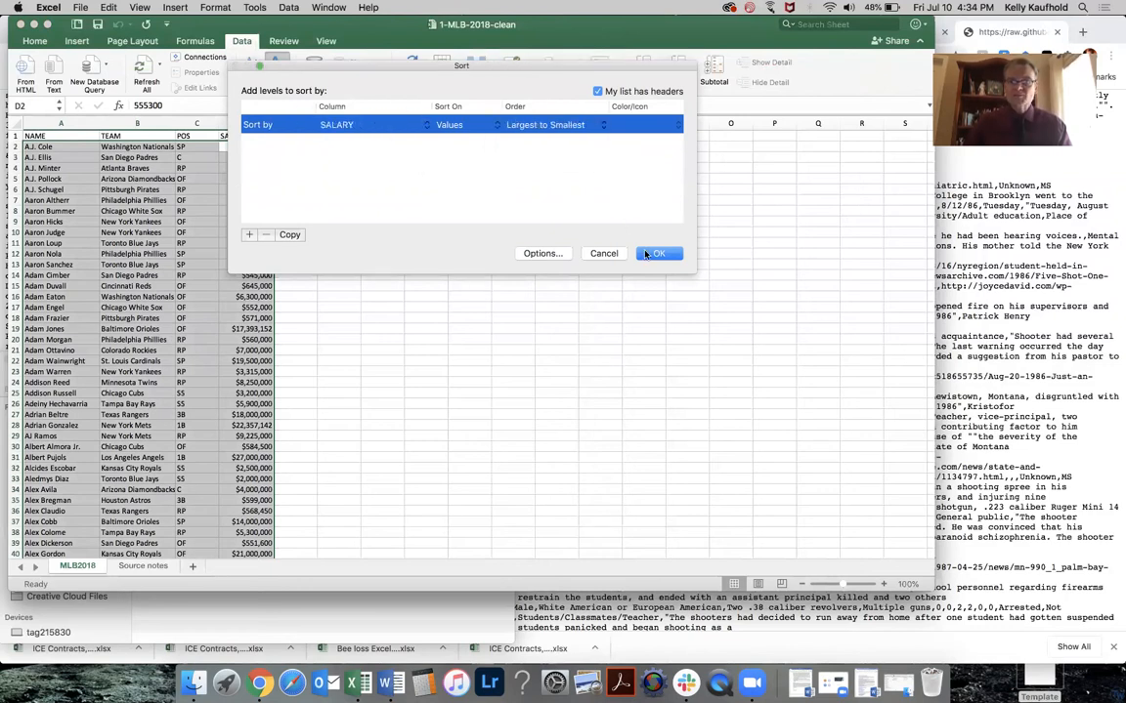
click(659, 253)
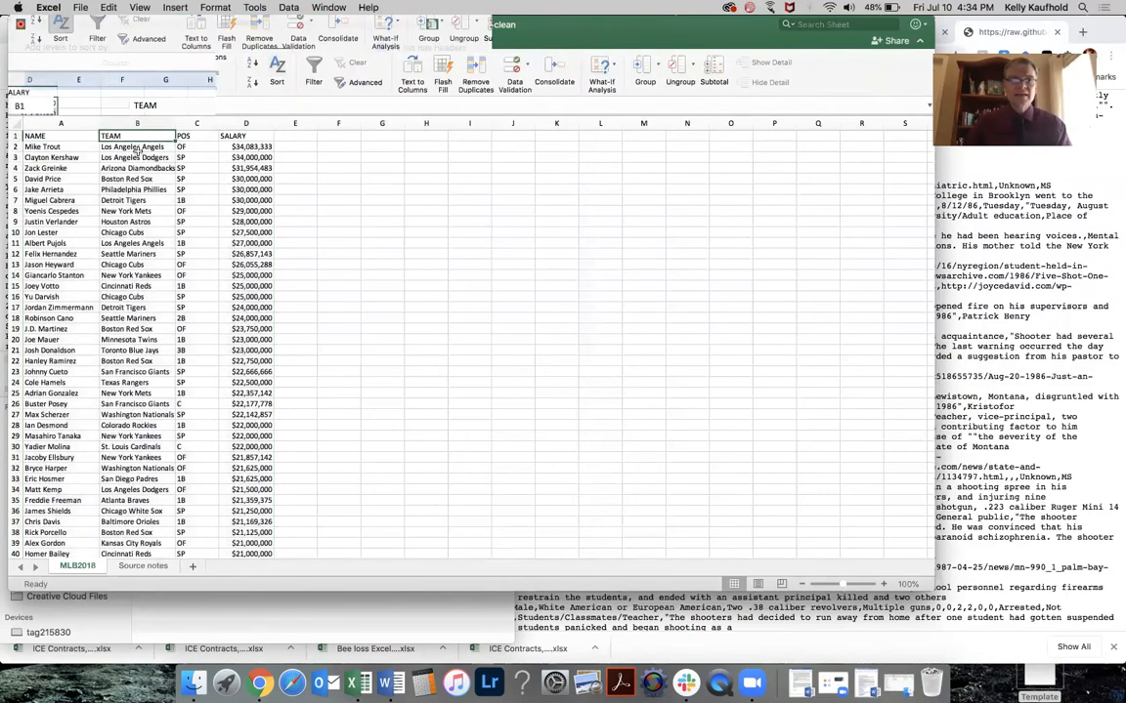
Step: Create a PivotTable from the MLB2018 data on a new worksheet with TEAM as rows and the sum of SALARY as values
click(121, 158)
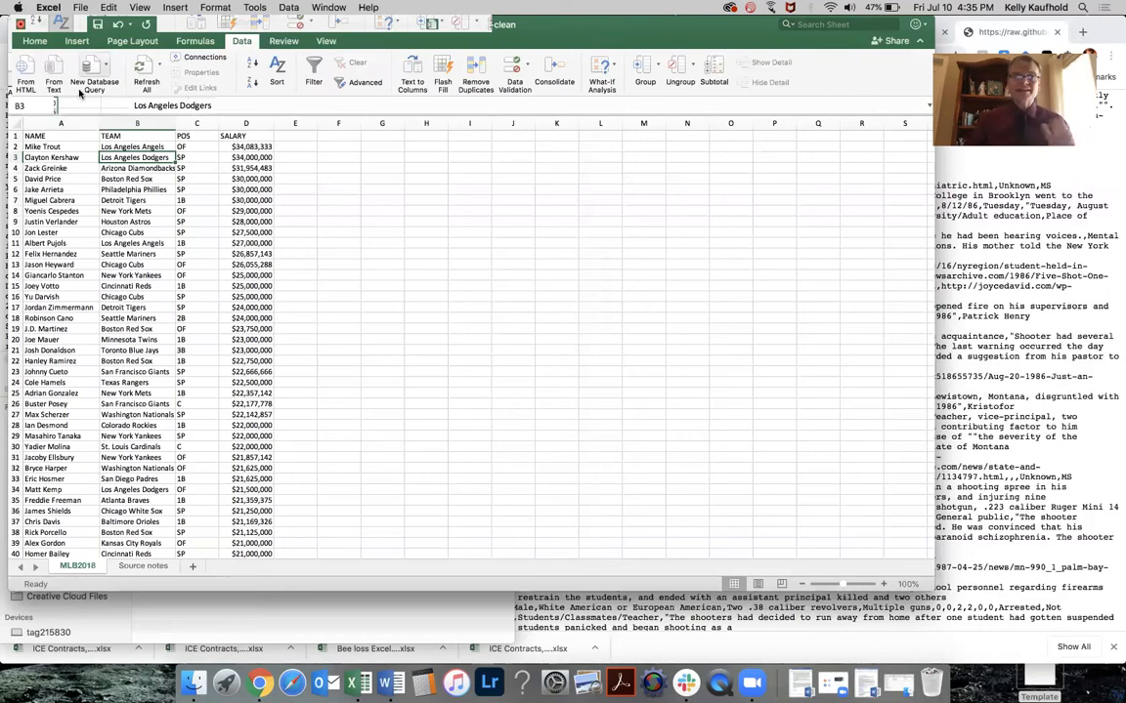
click(34, 41)
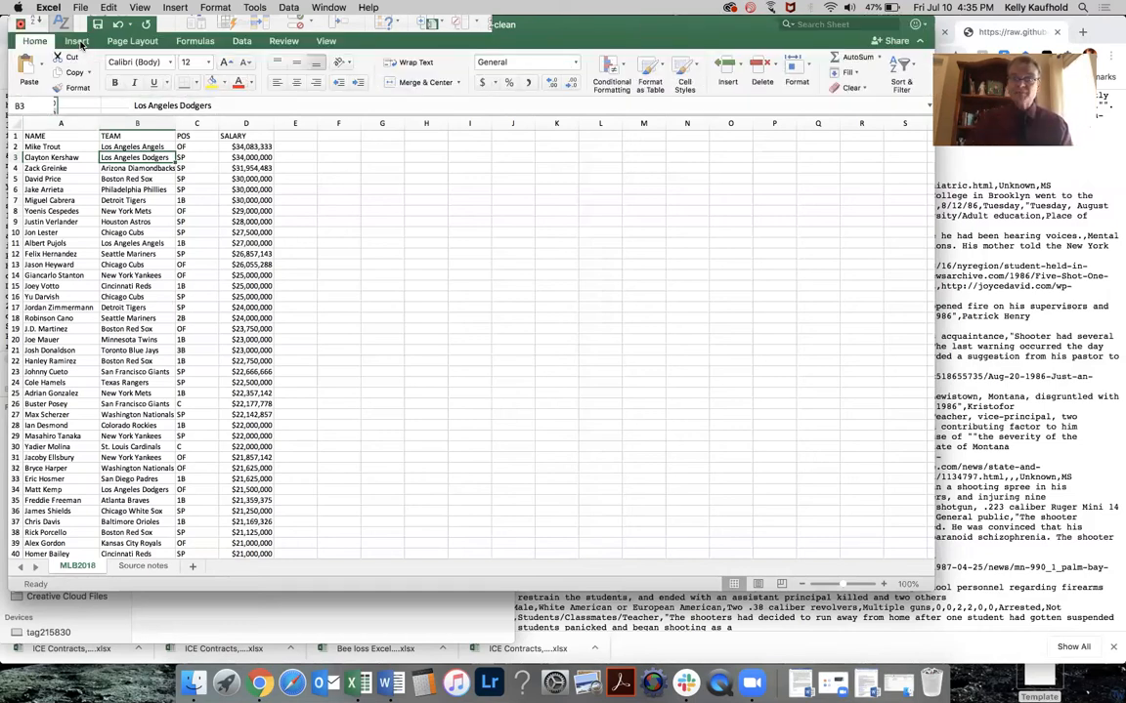
click(77, 41)
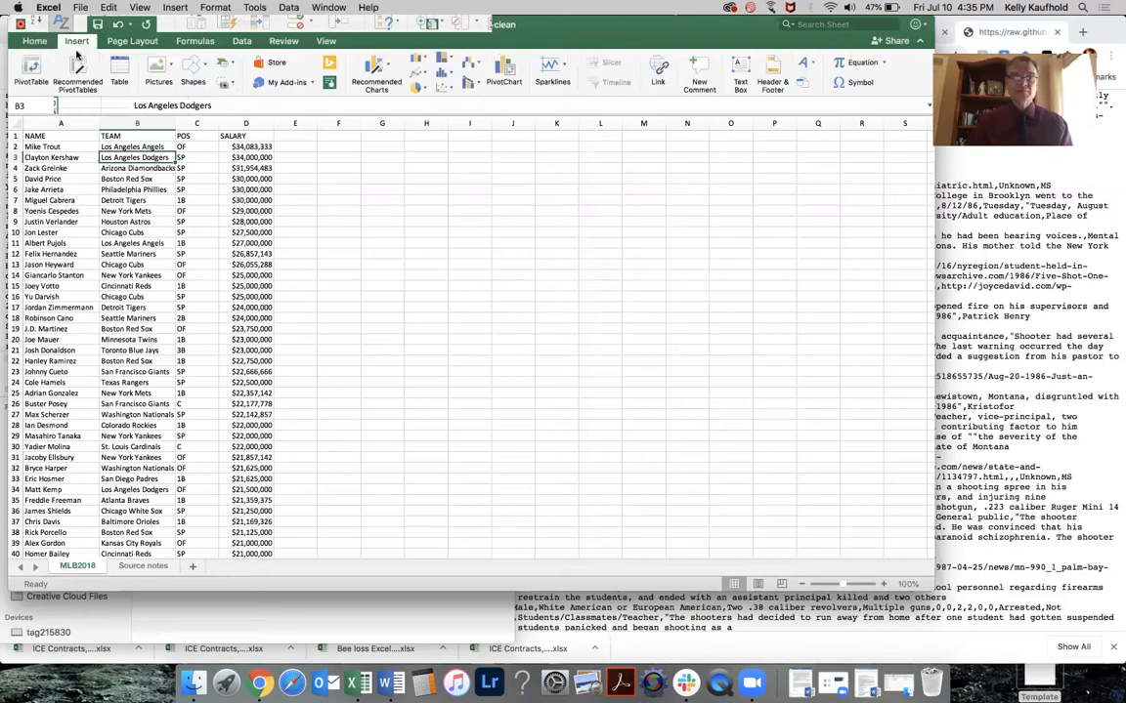
click(37, 78)
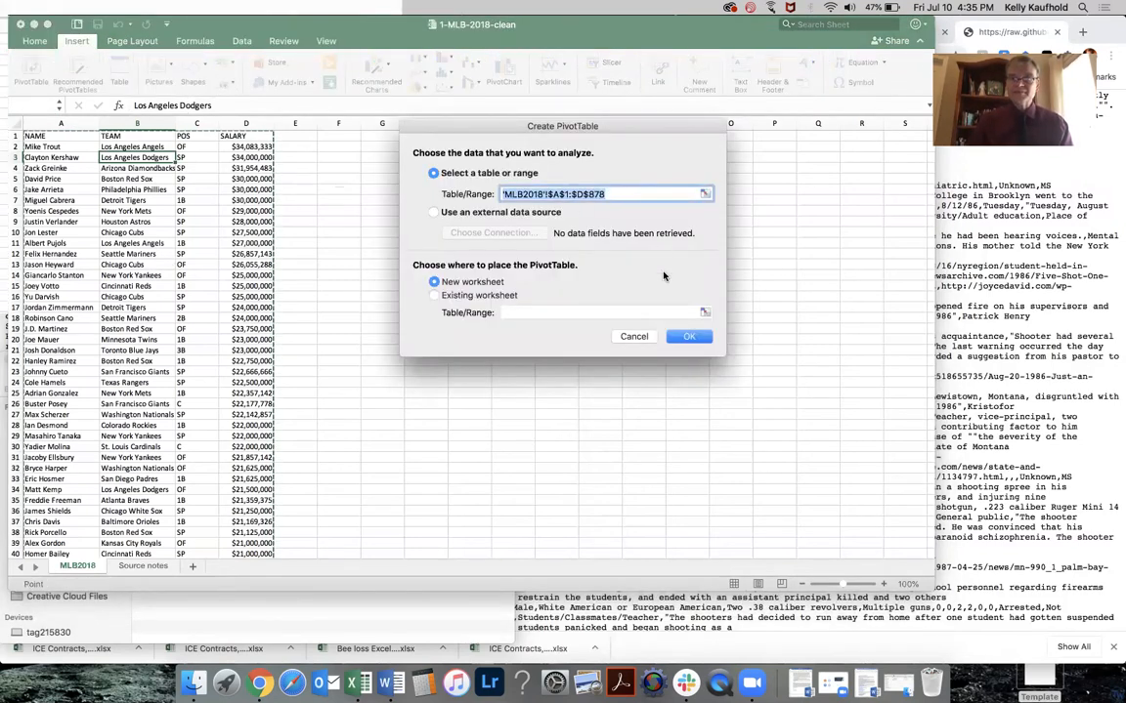
click(690, 338)
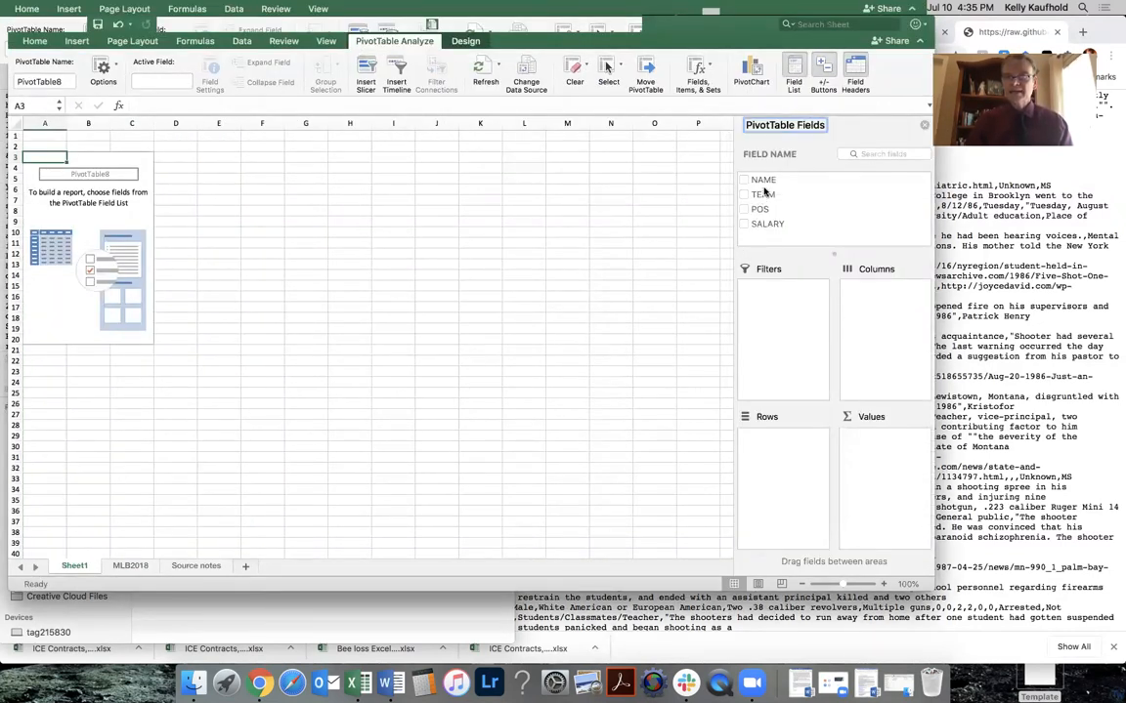
drag(762, 195, 761, 452)
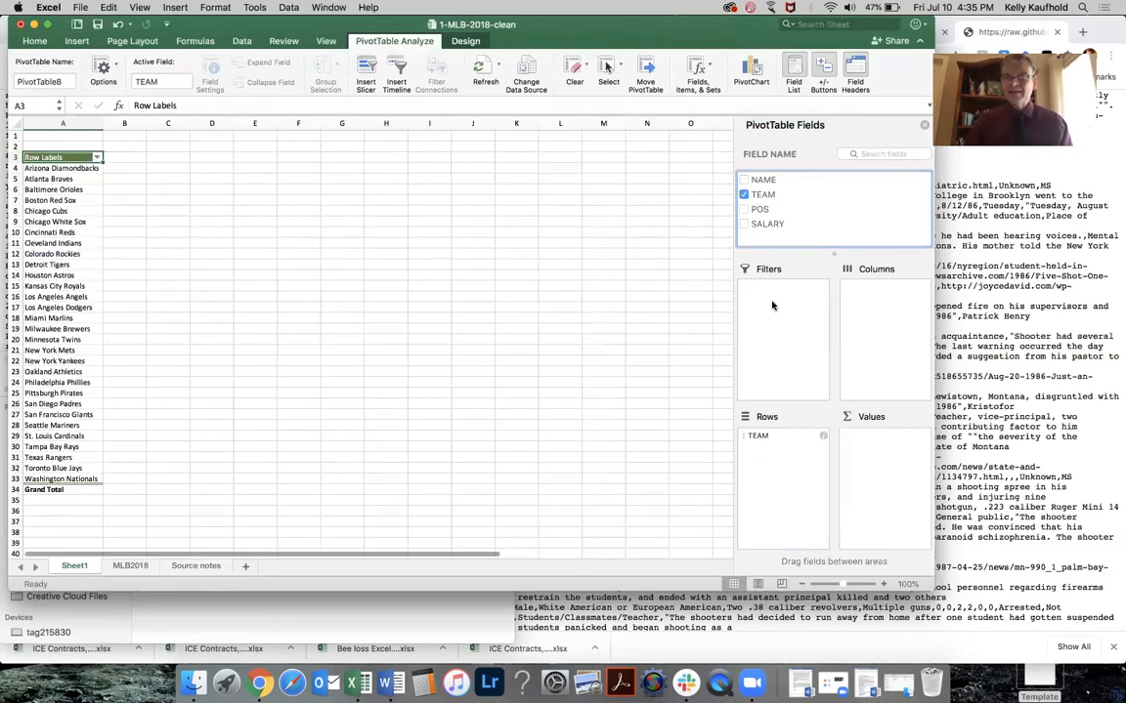
drag(774, 230, 877, 451)
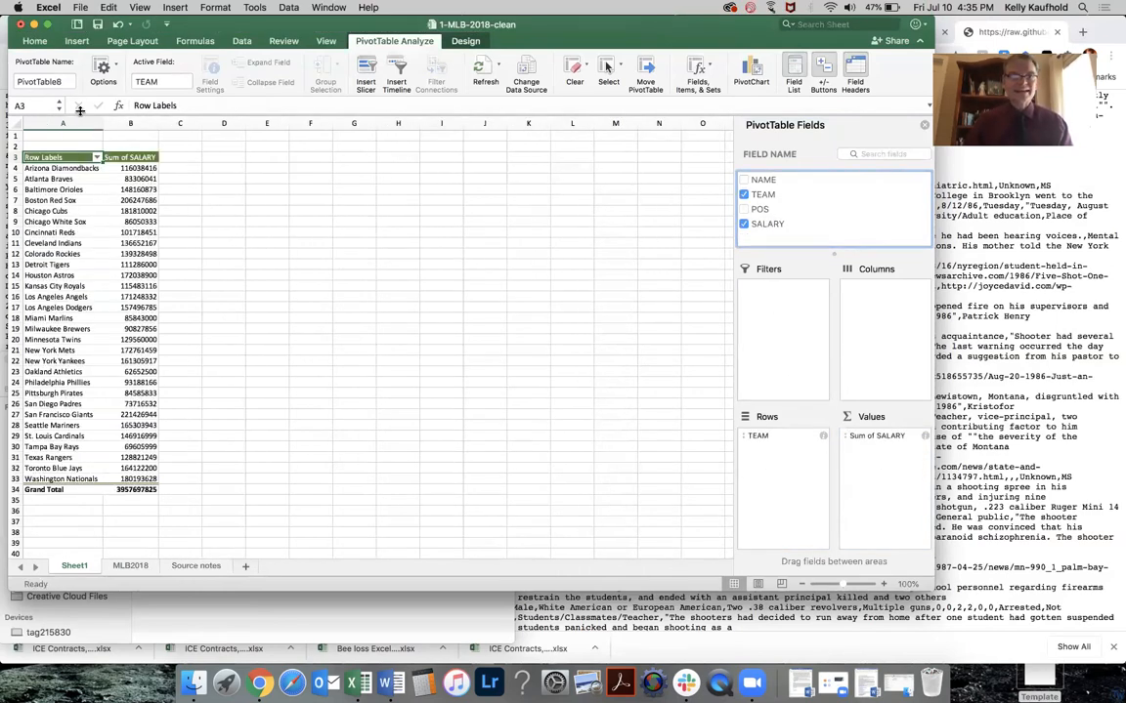
Step: Sort the PivotTable's teams by Sum of SALARY in descending order
click(96, 157)
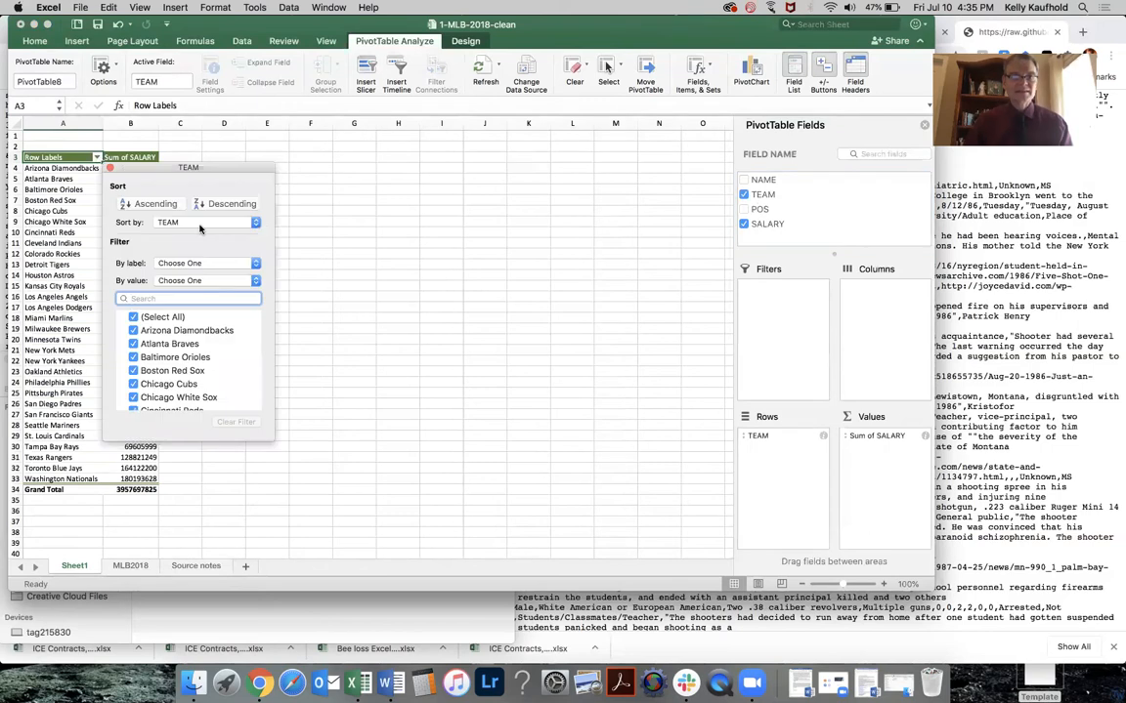
click(200, 224)
click(180, 232)
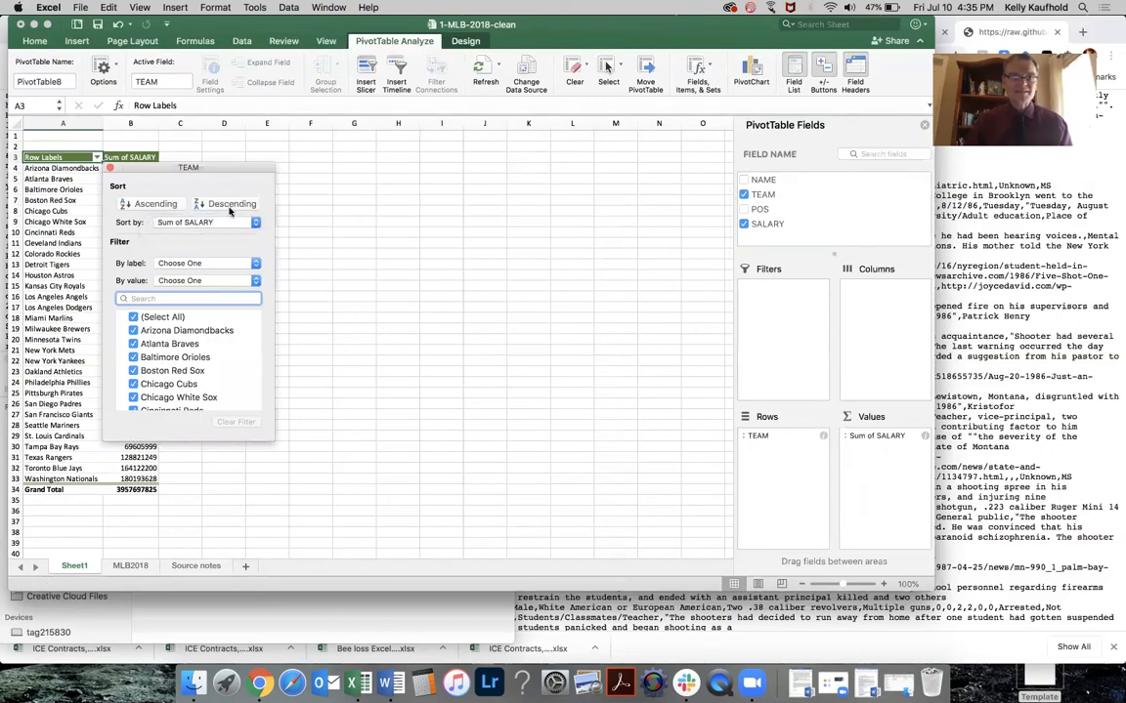
click(236, 205)
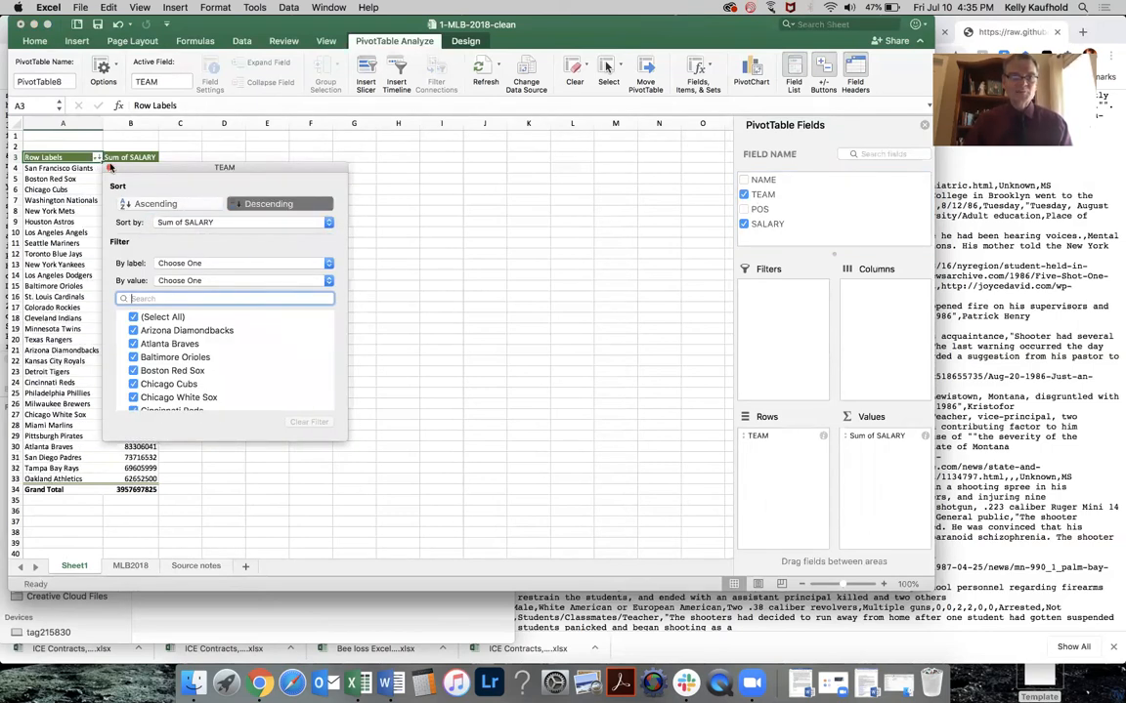
click(111, 168)
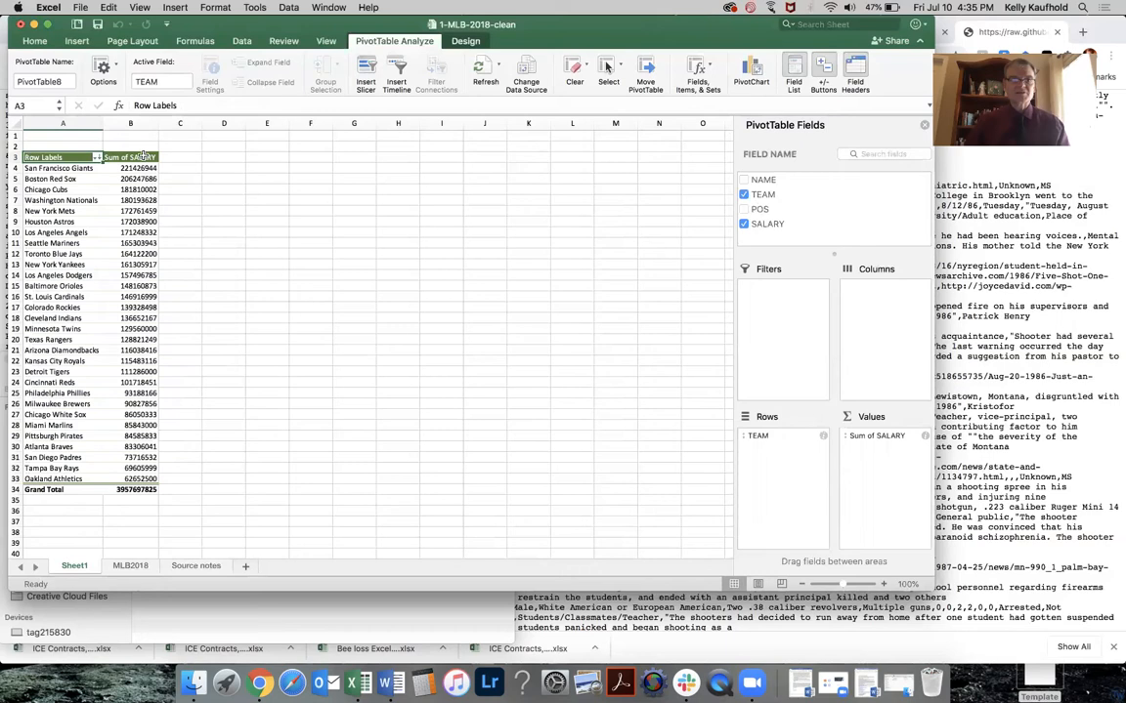
Step: Format the Sum of SALARY column as Number with two decimal places and the 1000 separator
right_click(140, 119)
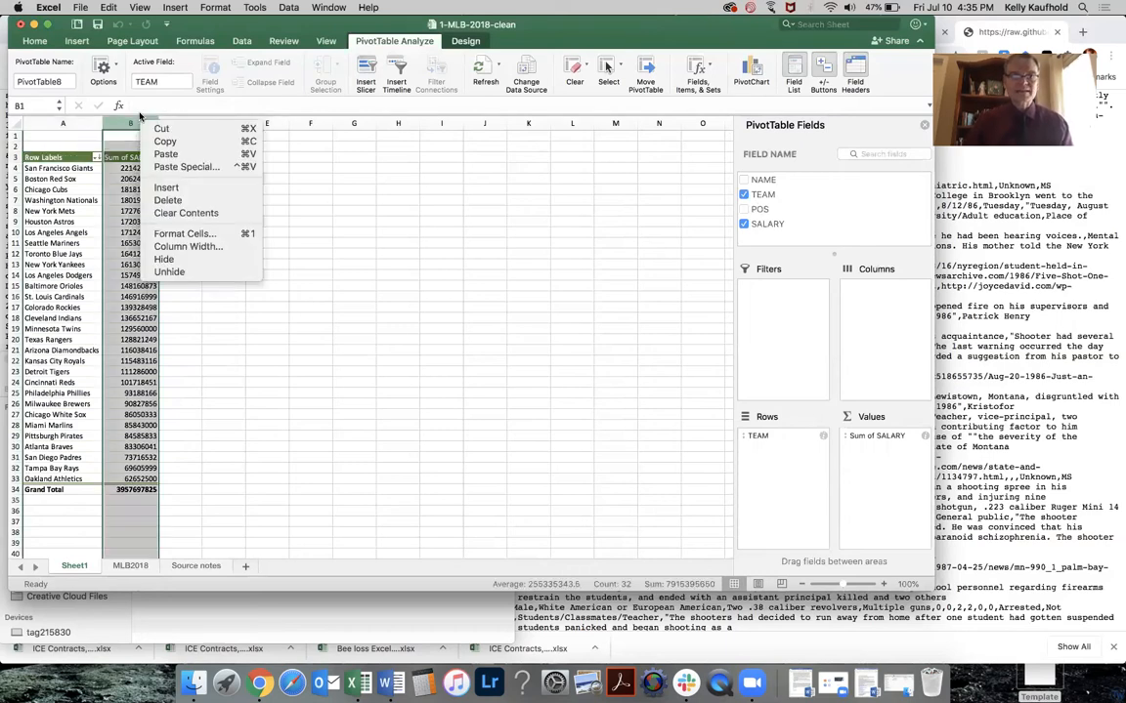
click(171, 234)
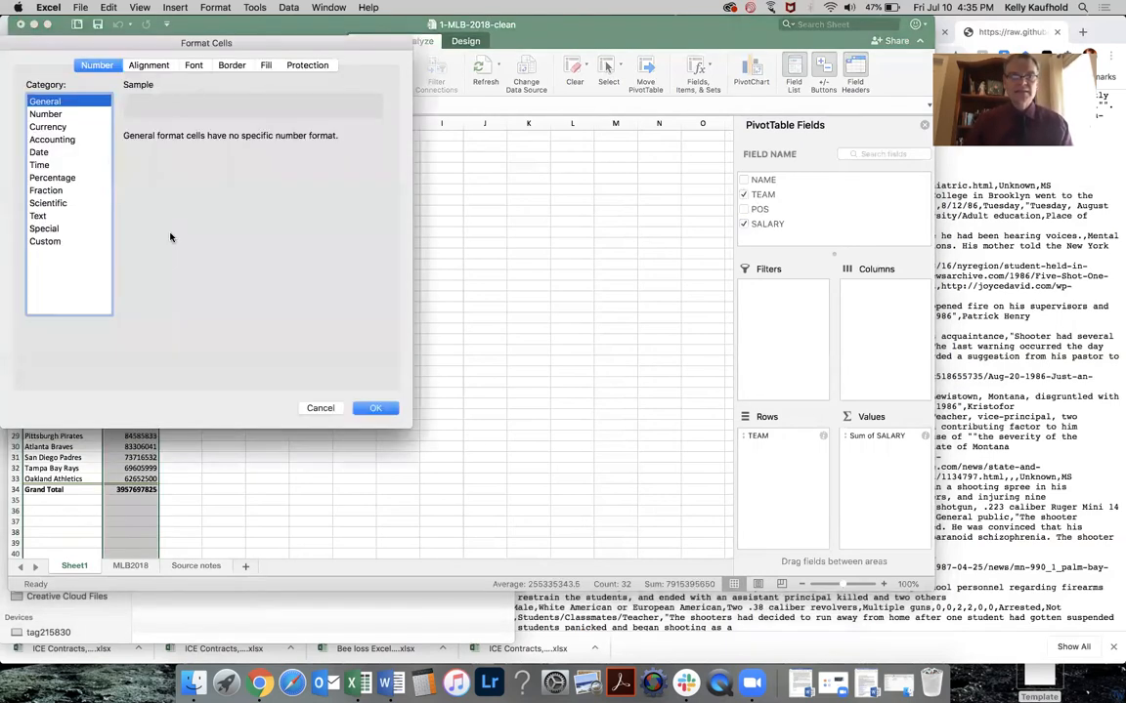
click(48, 114)
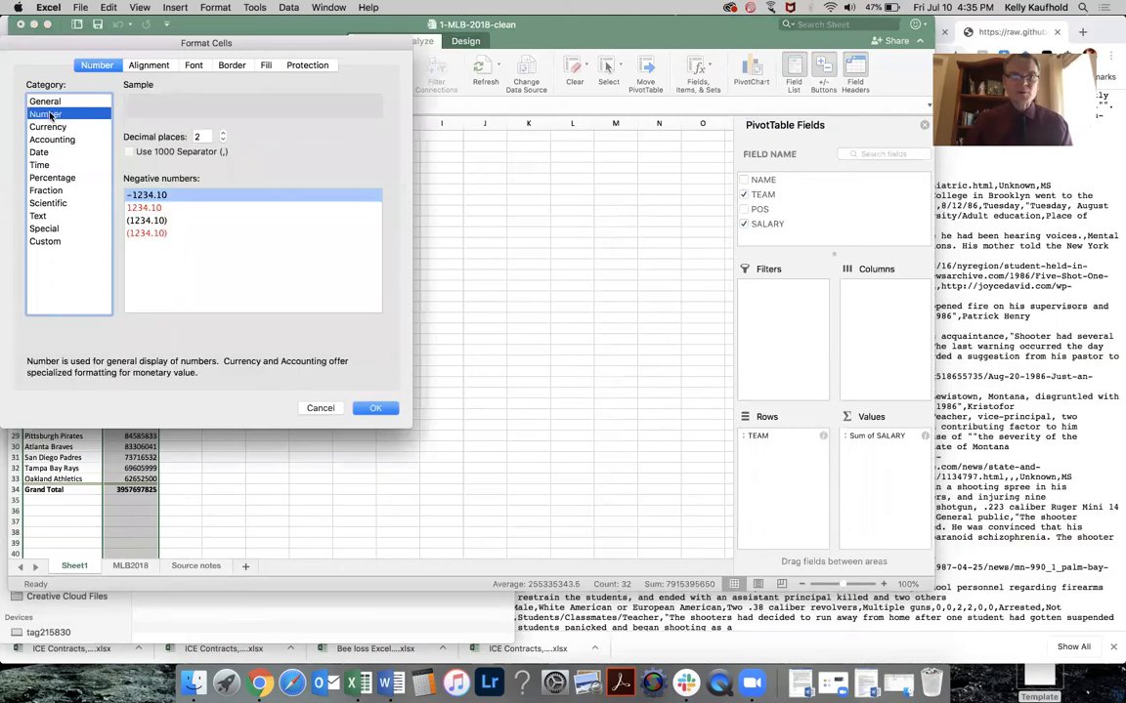
click(128, 151)
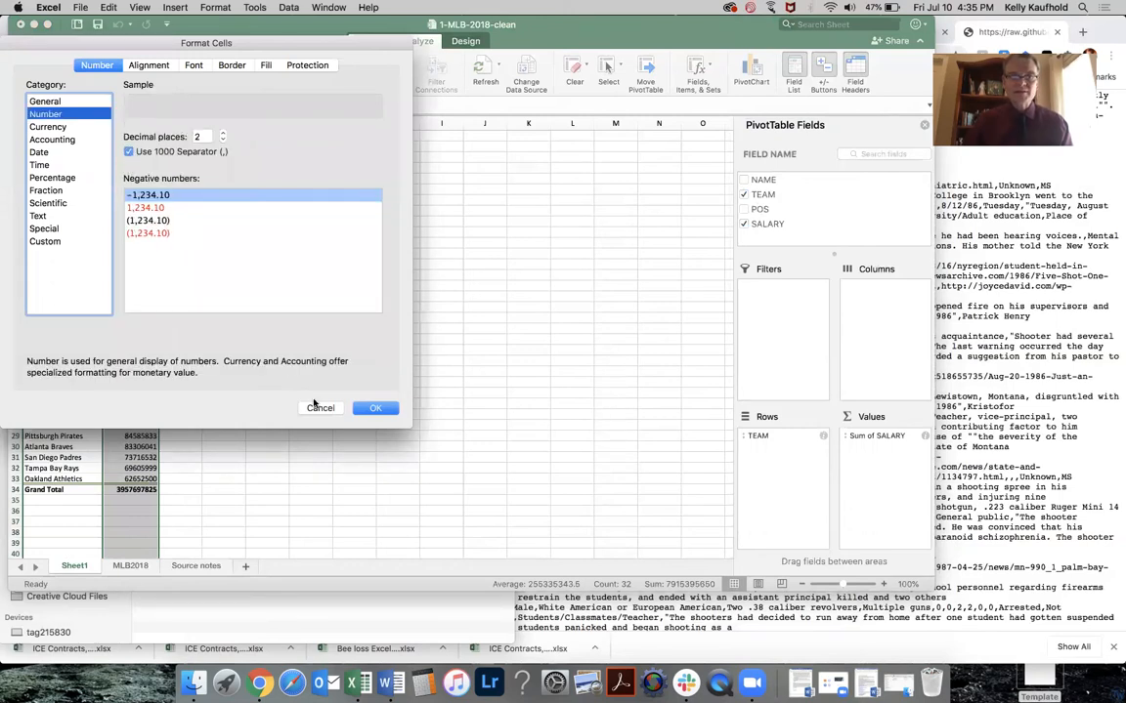
click(379, 409)
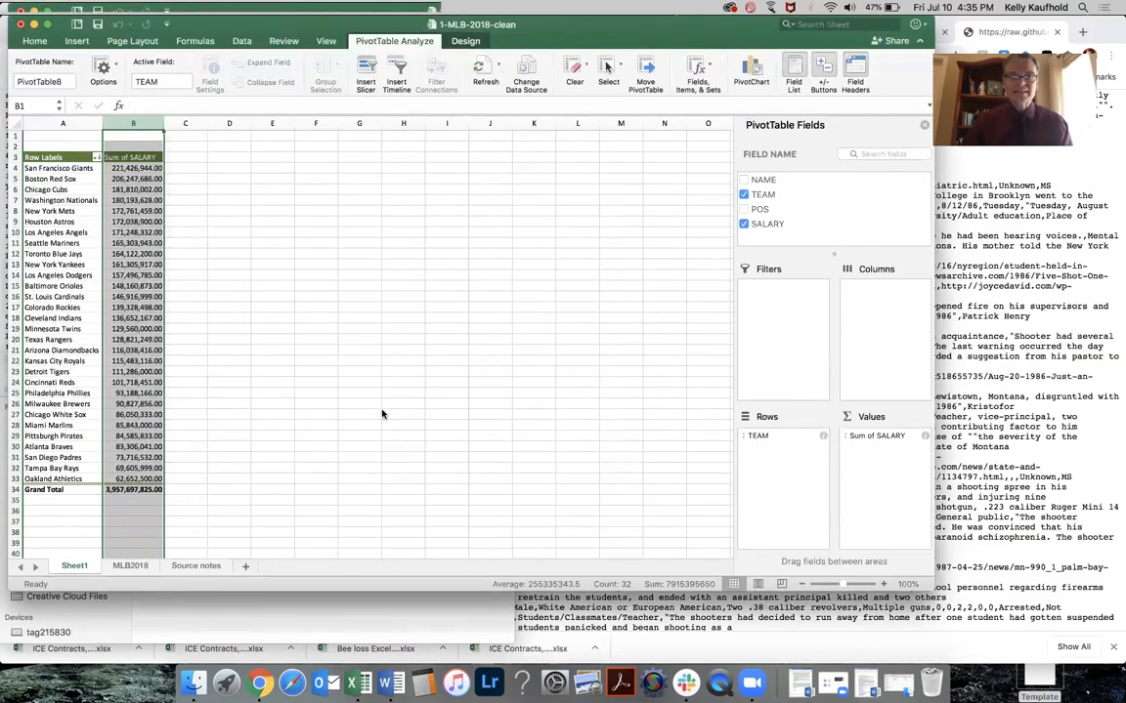
Step: Look over the salary totals of individual teams and add POS beneath TEAM in the PivotTable rows
click(116, 167)
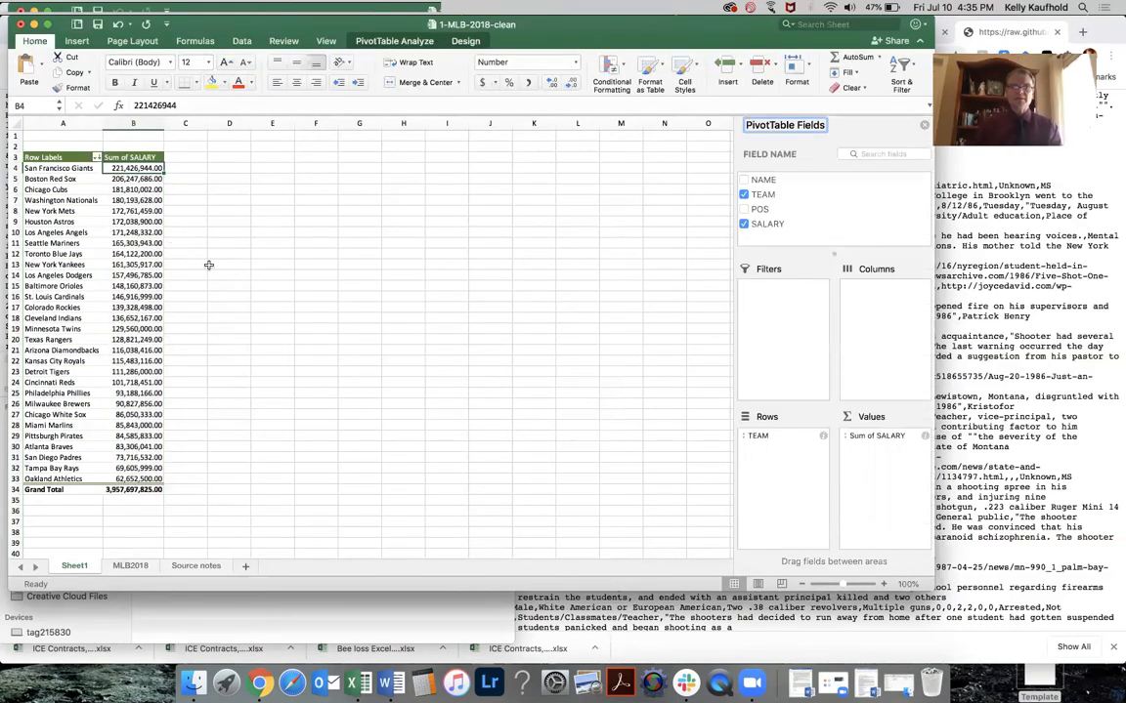
click(133, 382)
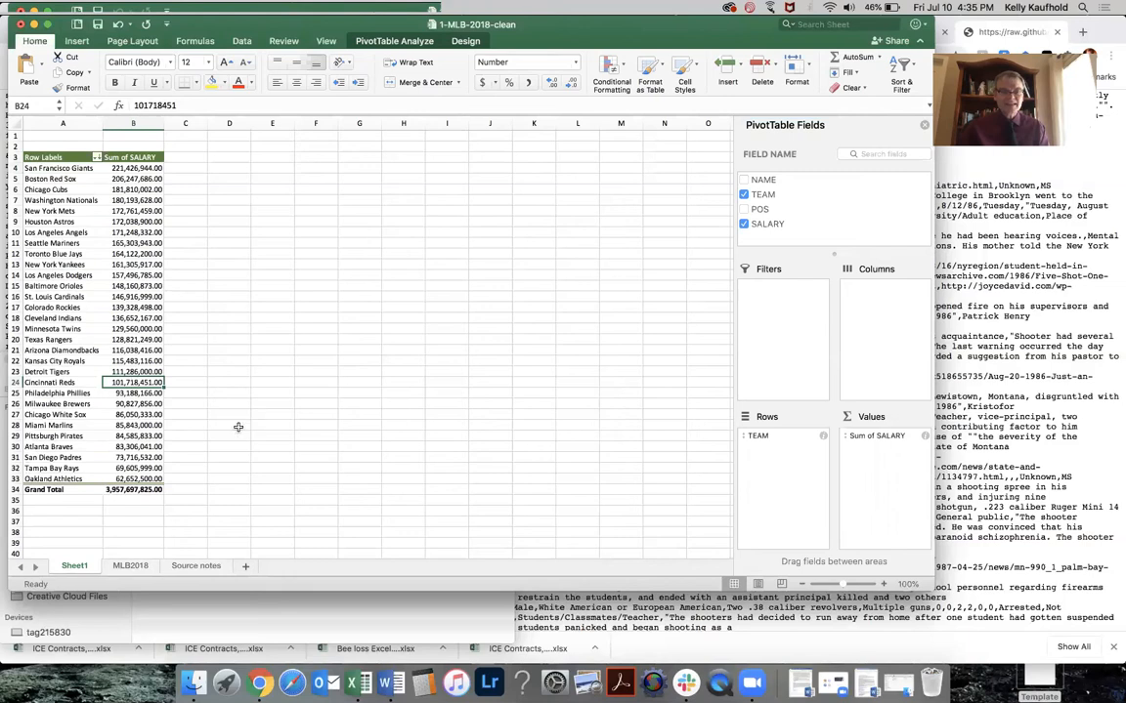
click(146, 478)
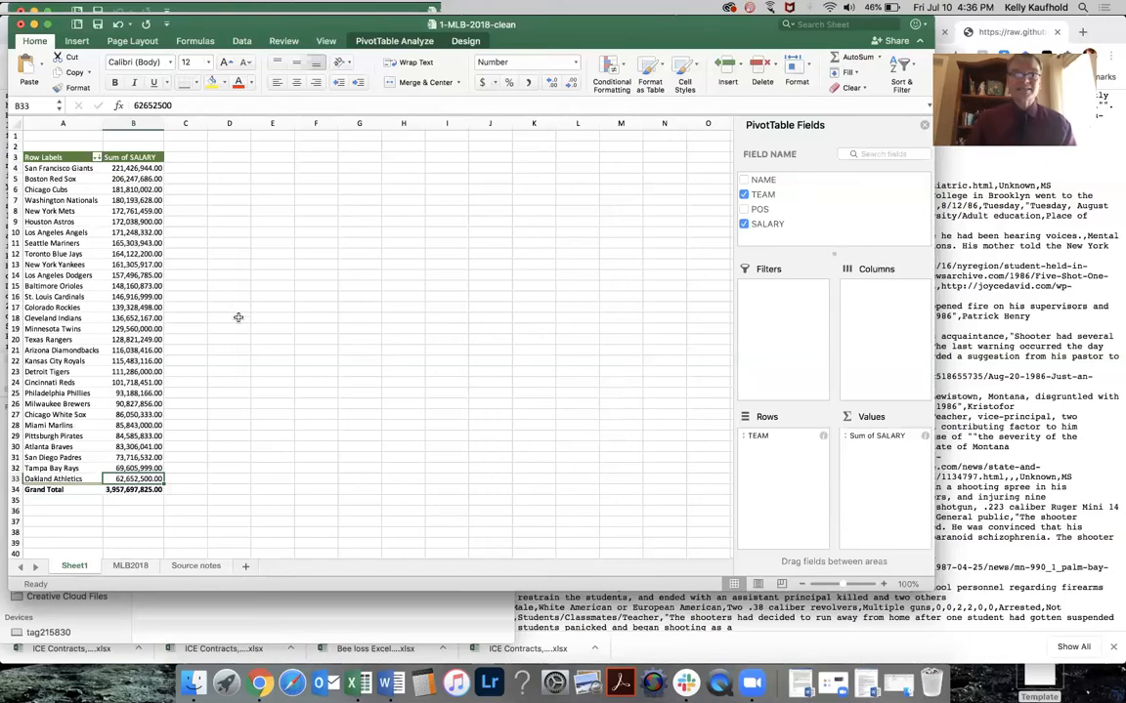
click(130, 178)
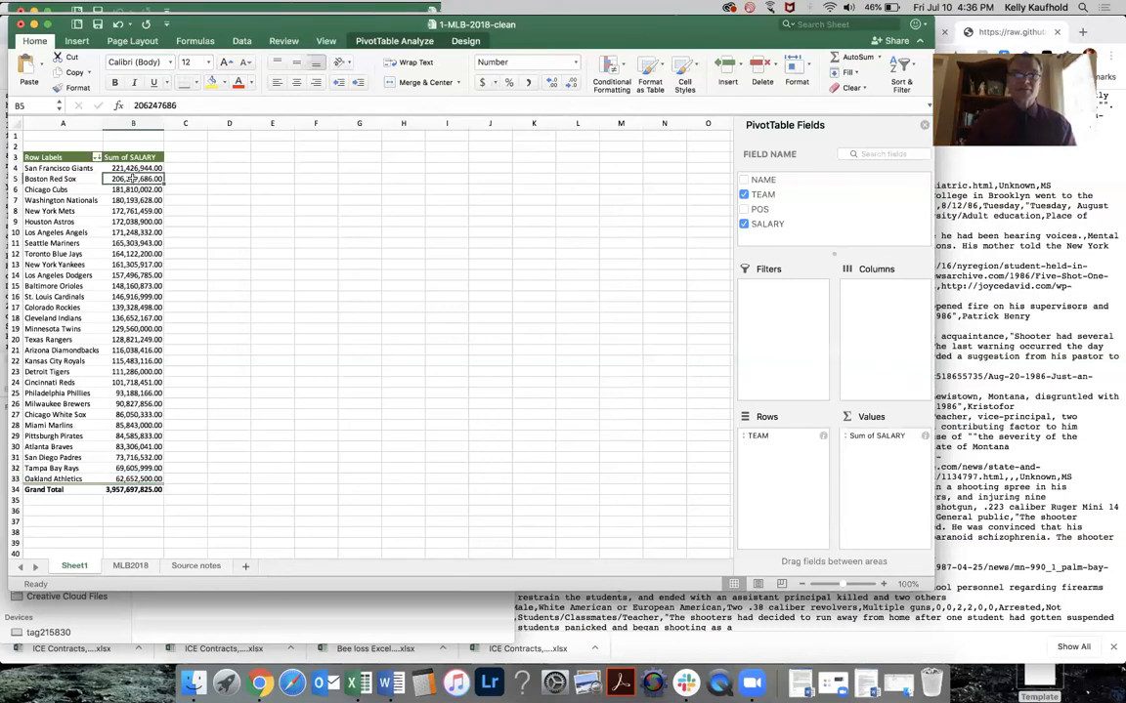
click(59, 265)
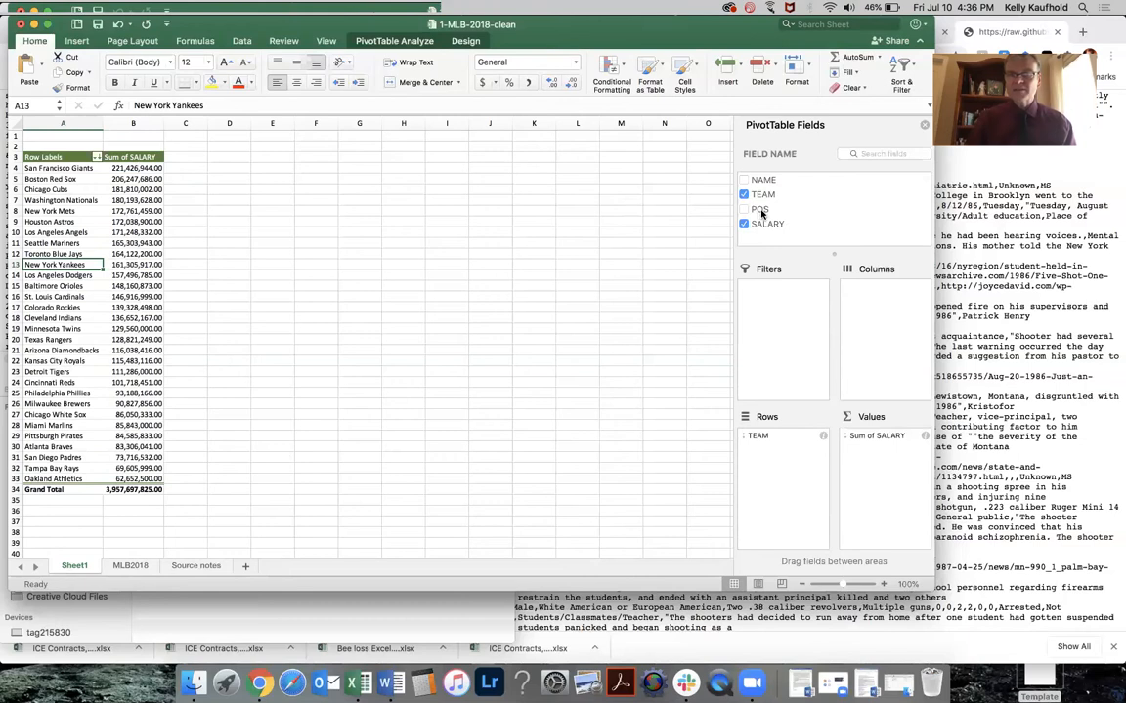
drag(759, 211, 776, 458)
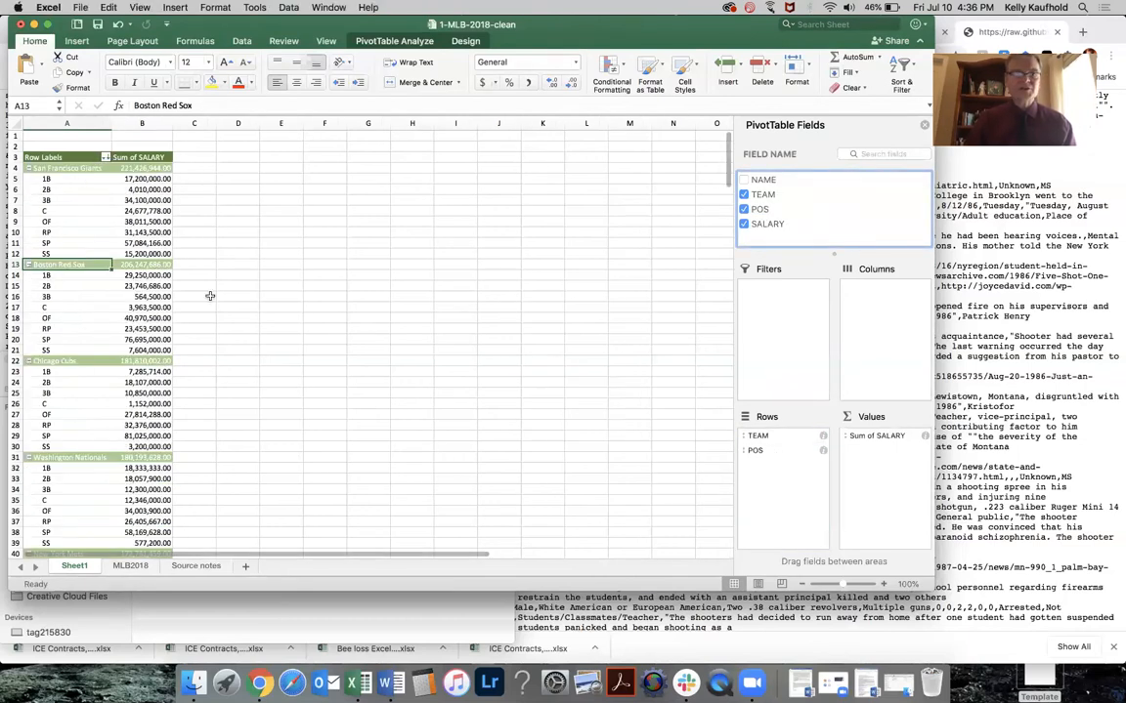
Step: Summarize the PivotTable's SALARY values by Average and look over the San Francisco Giants' averages for 3B, RP and SP
click(54, 180)
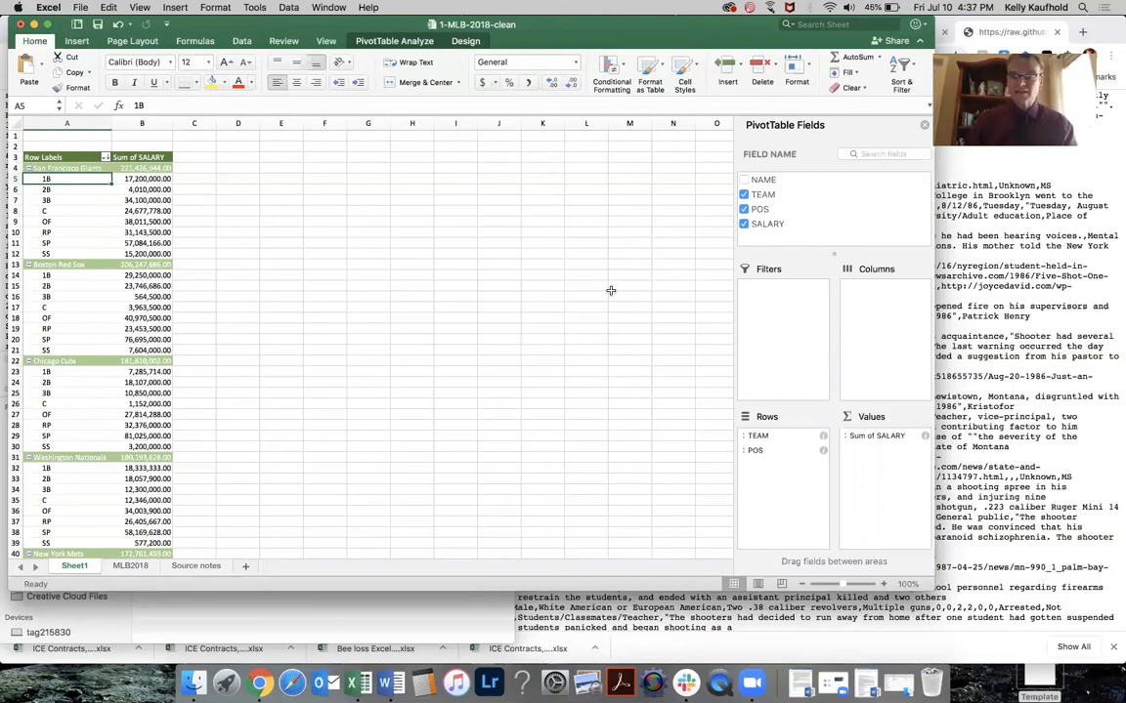
click(922, 437)
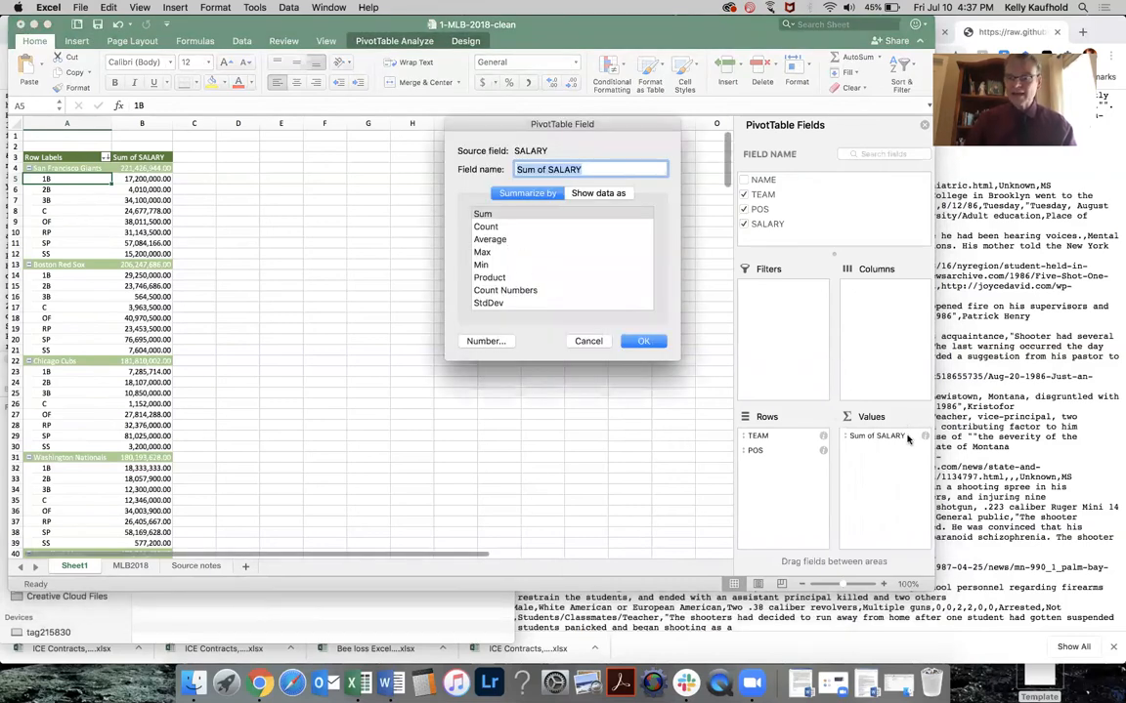
click(489, 239)
click(645, 342)
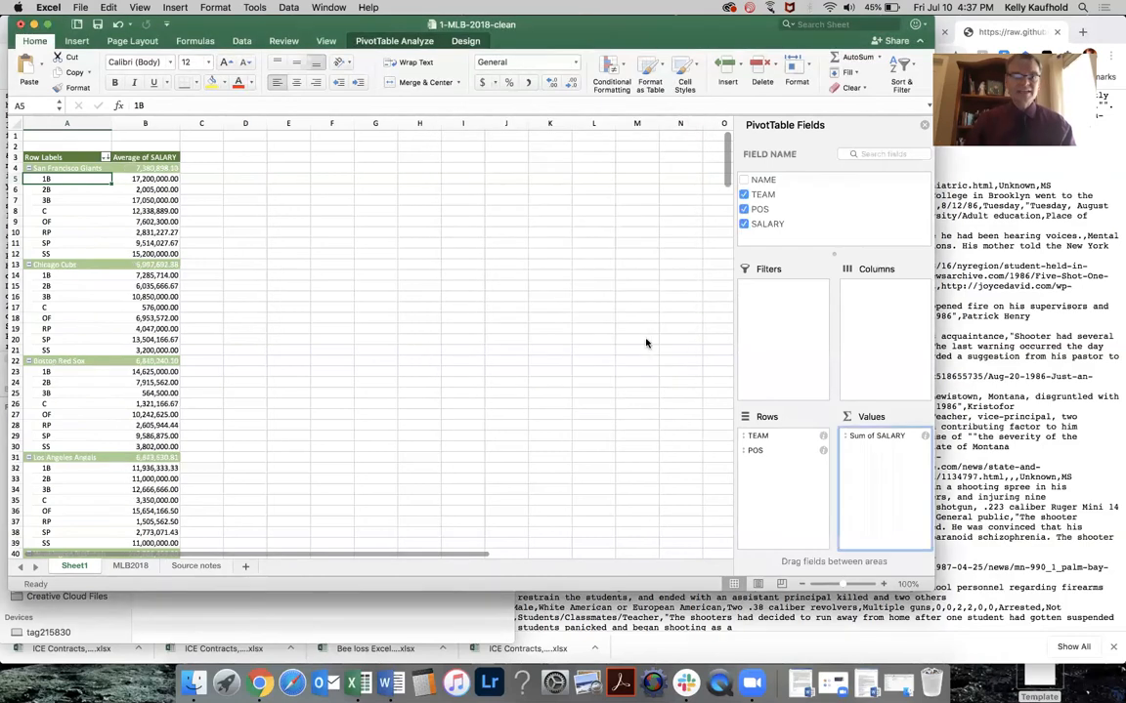
click(108, 198)
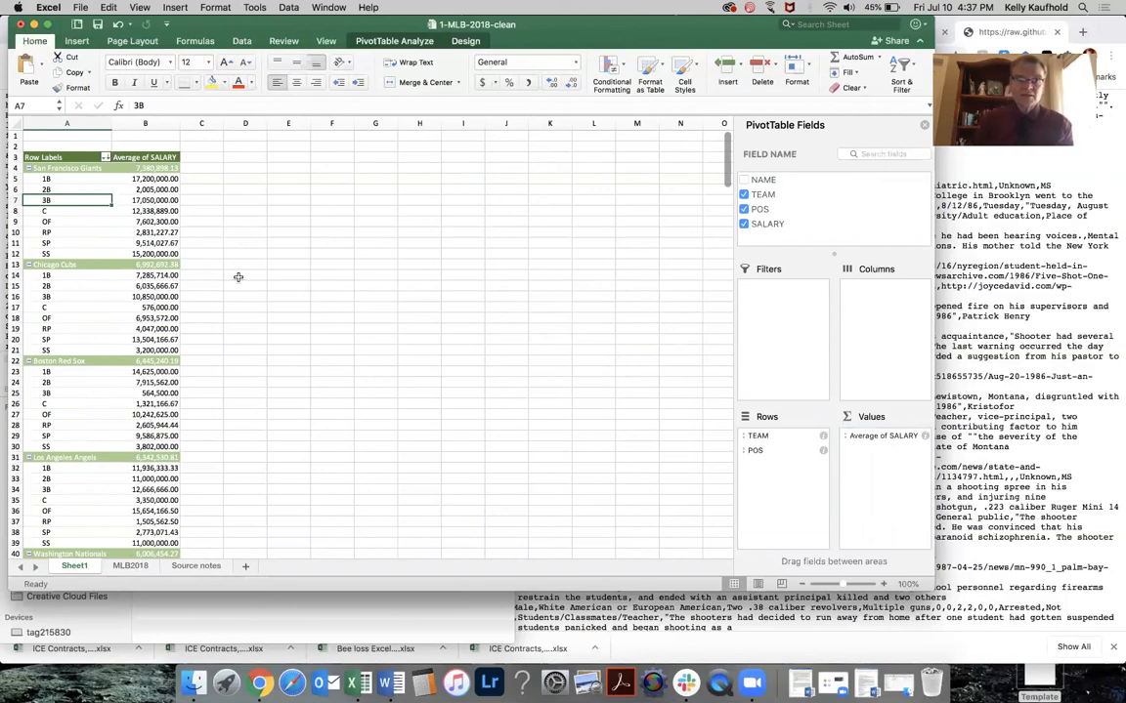
click(87, 232)
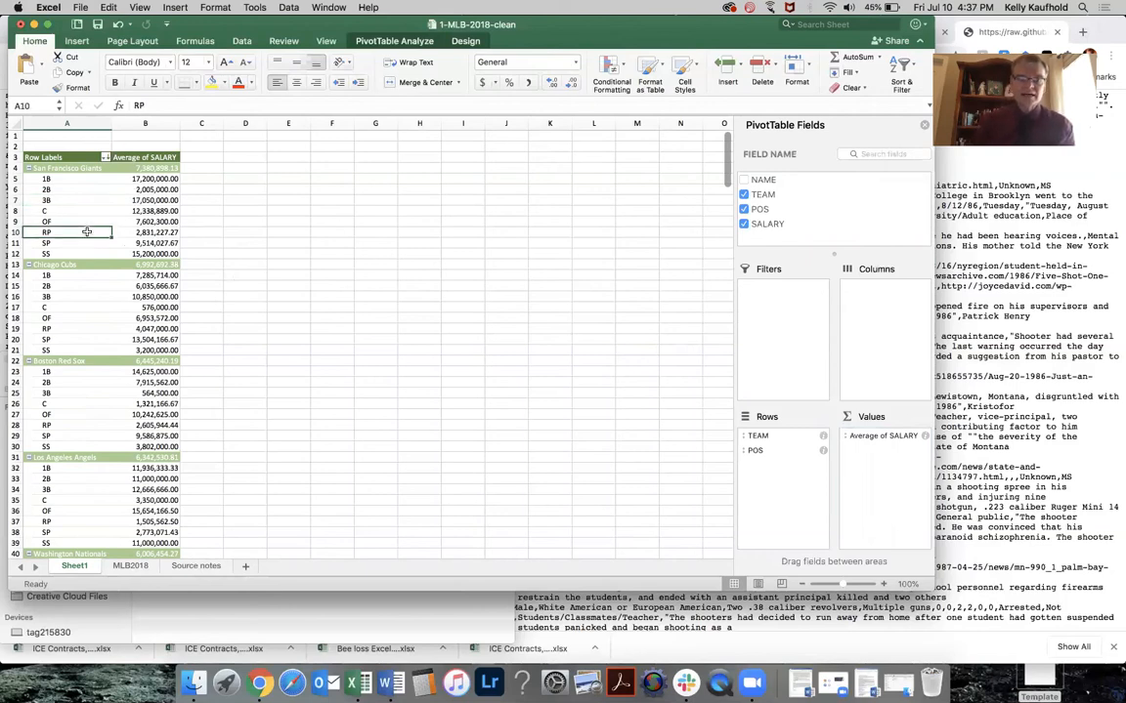
click(84, 244)
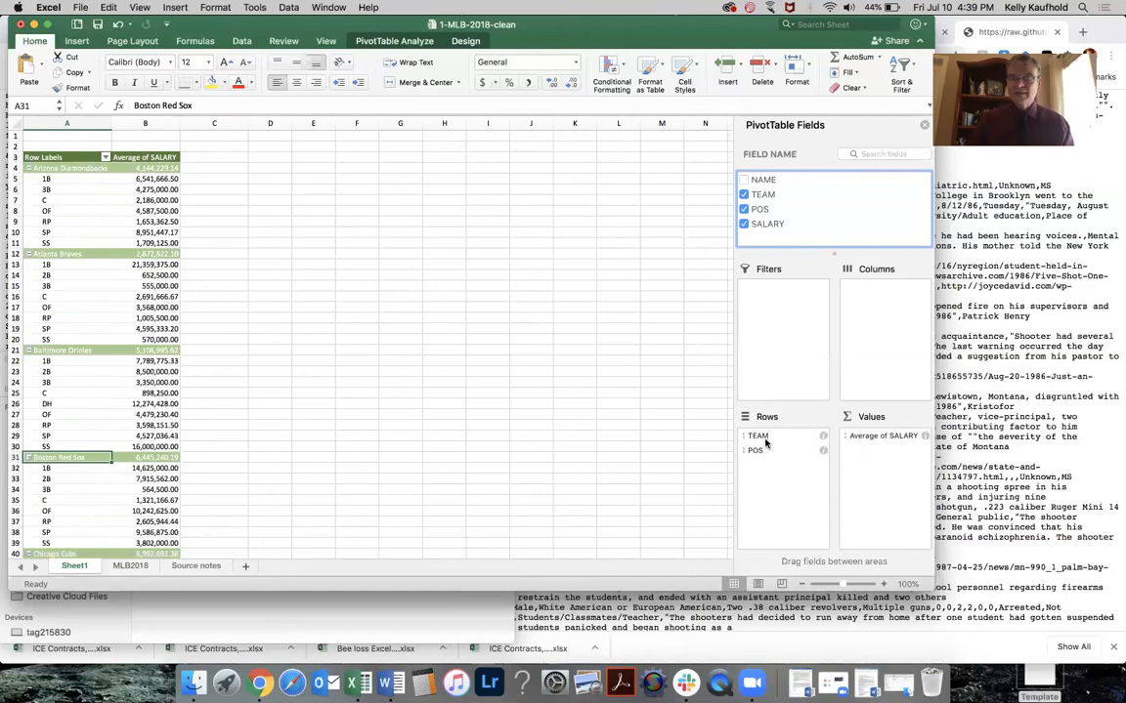
Step: Remove POS from the PivotTable rows and sort the teams by Average of SALARY in descending order
drag(762, 452, 792, 247)
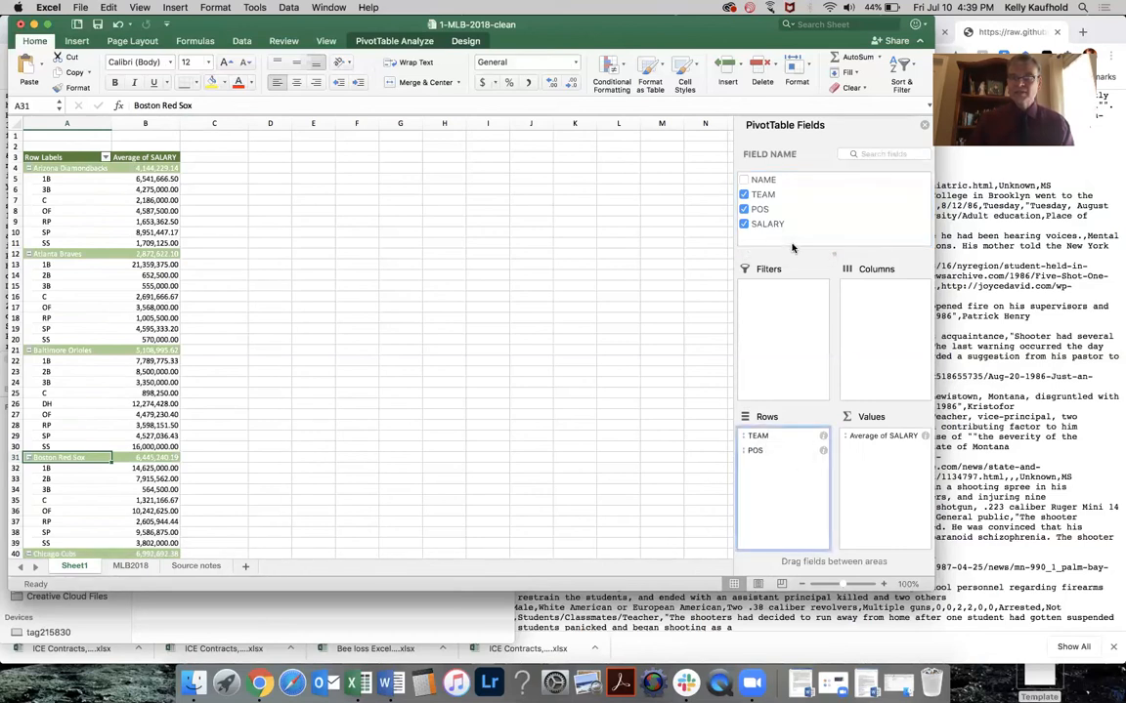
drag(756, 453, 817, 214)
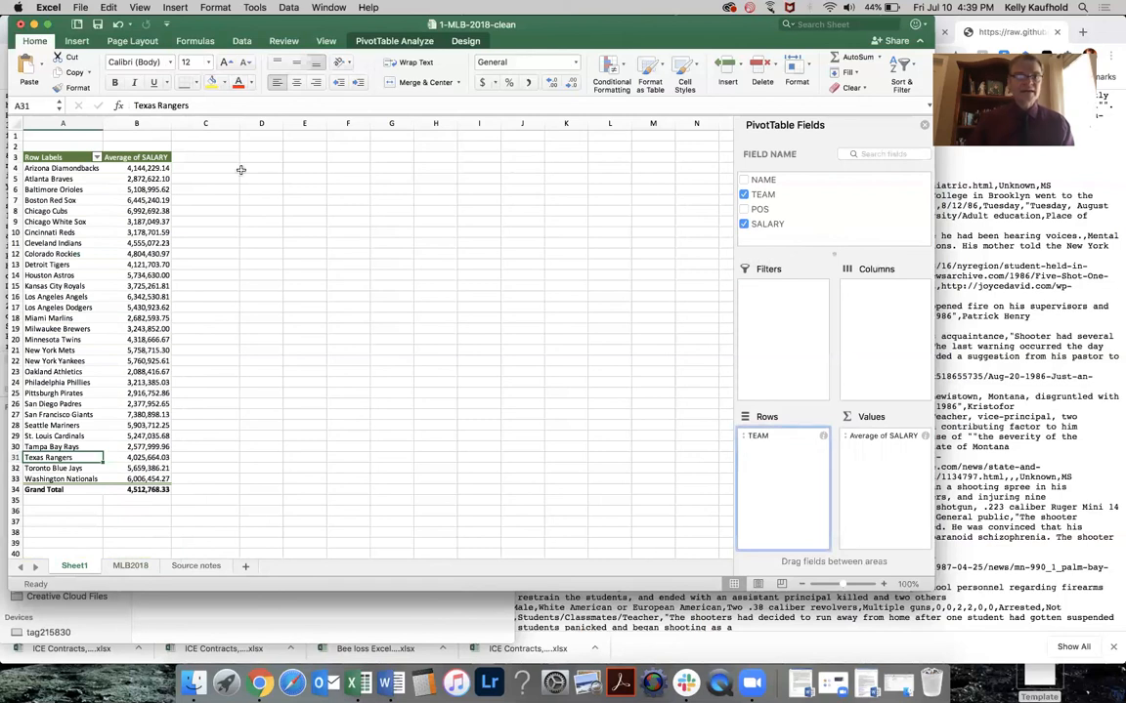
click(97, 158)
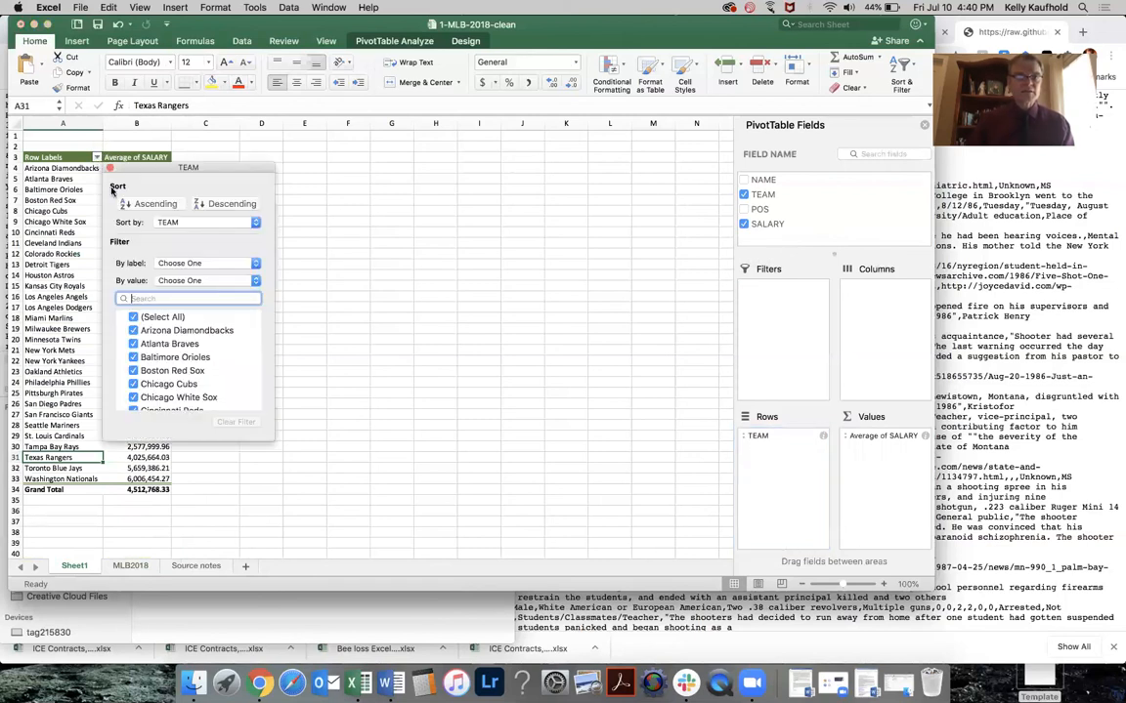
click(162, 222)
click(176, 232)
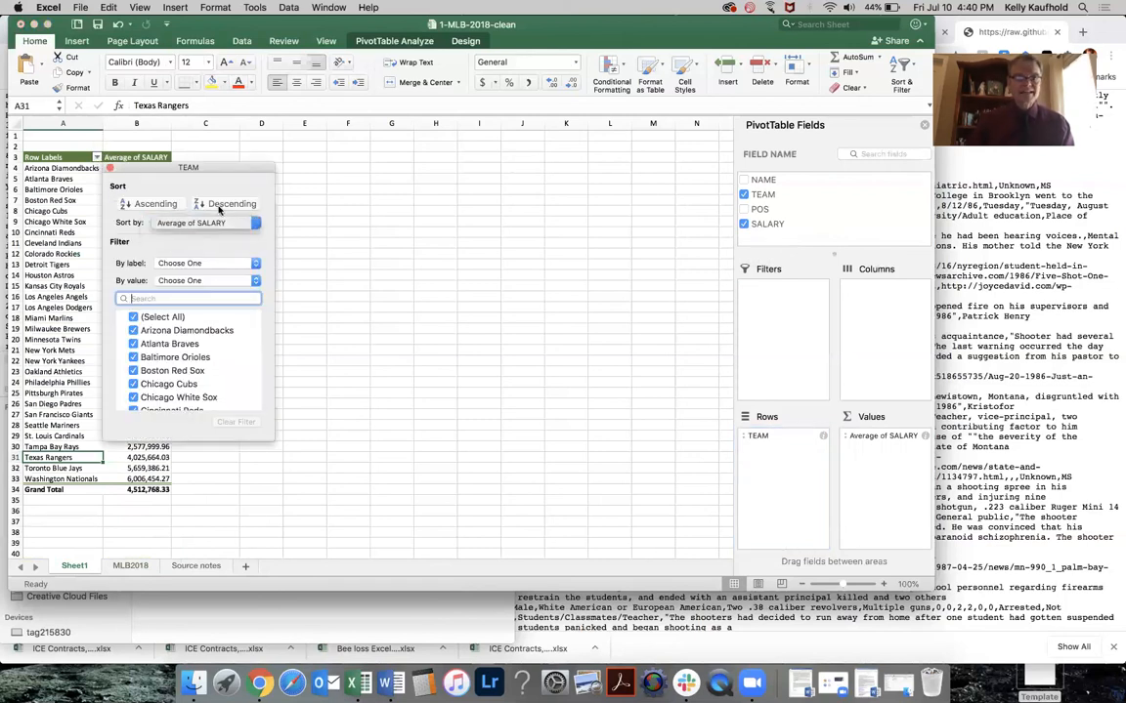
click(231, 204)
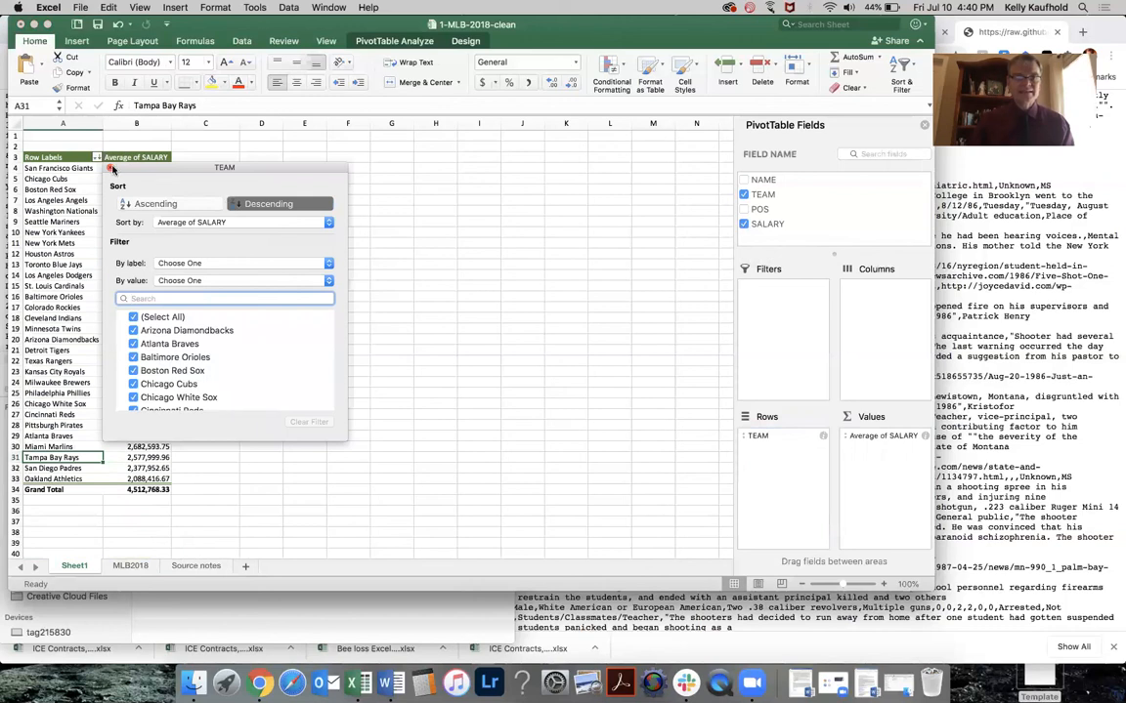
click(110, 168)
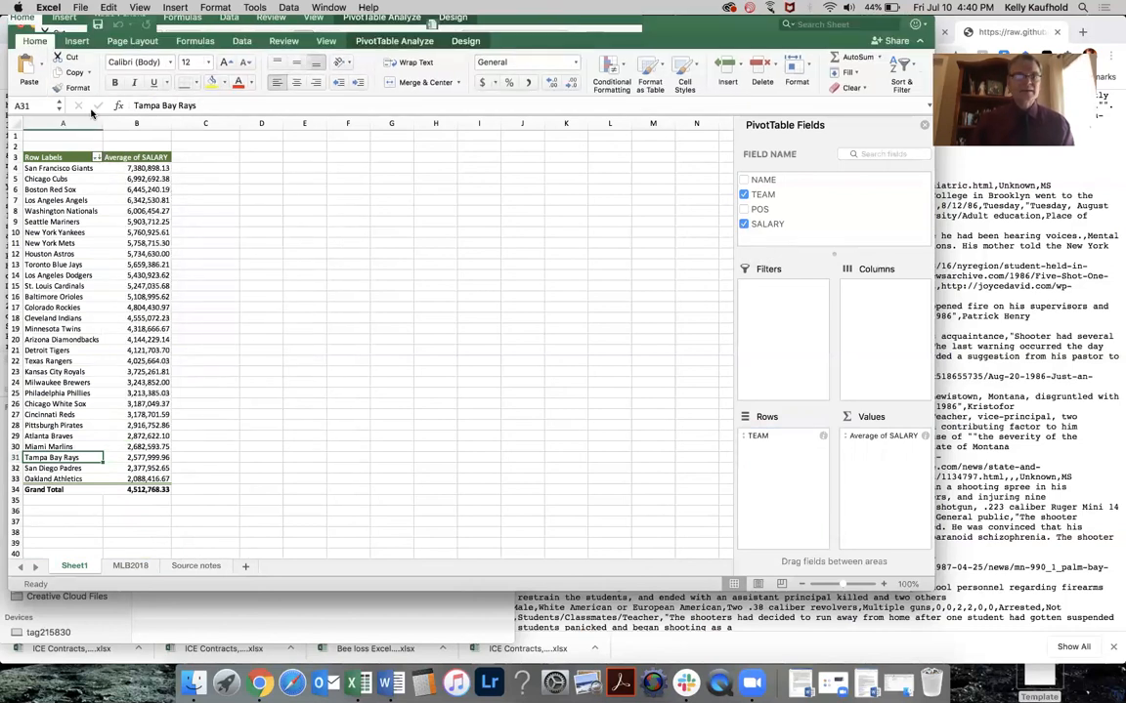
Step: Insert a PivotChart of the average salary by team and enlarge it to spread across about columns D to M
click(76, 41)
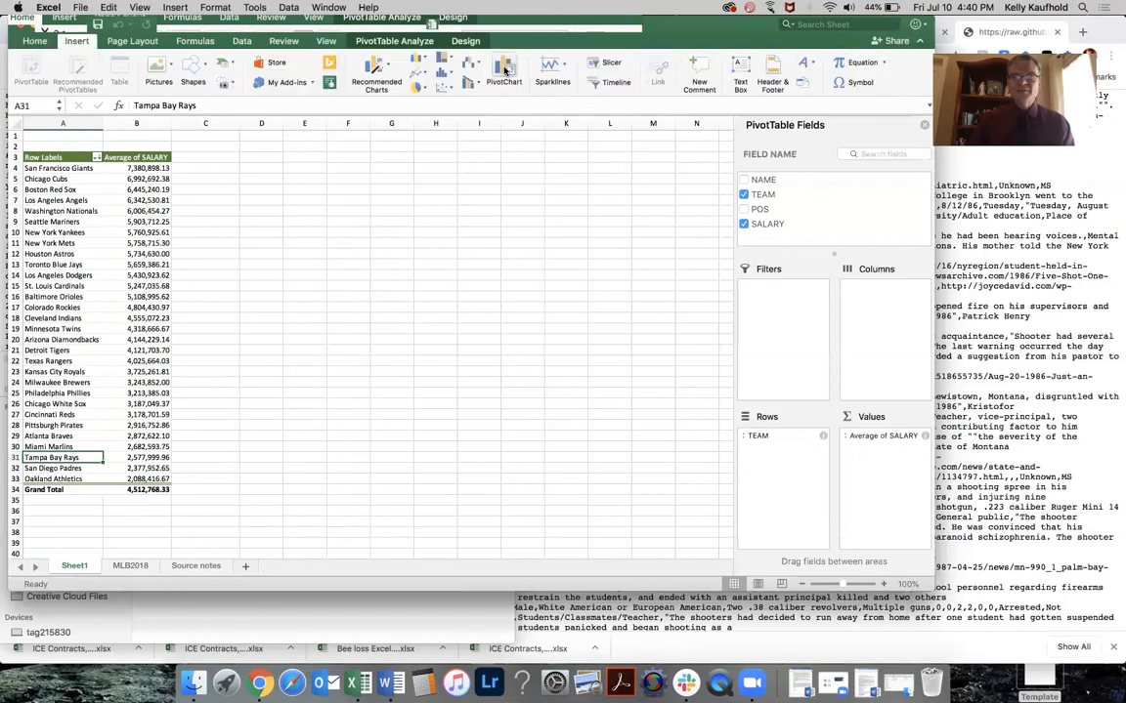
click(504, 69)
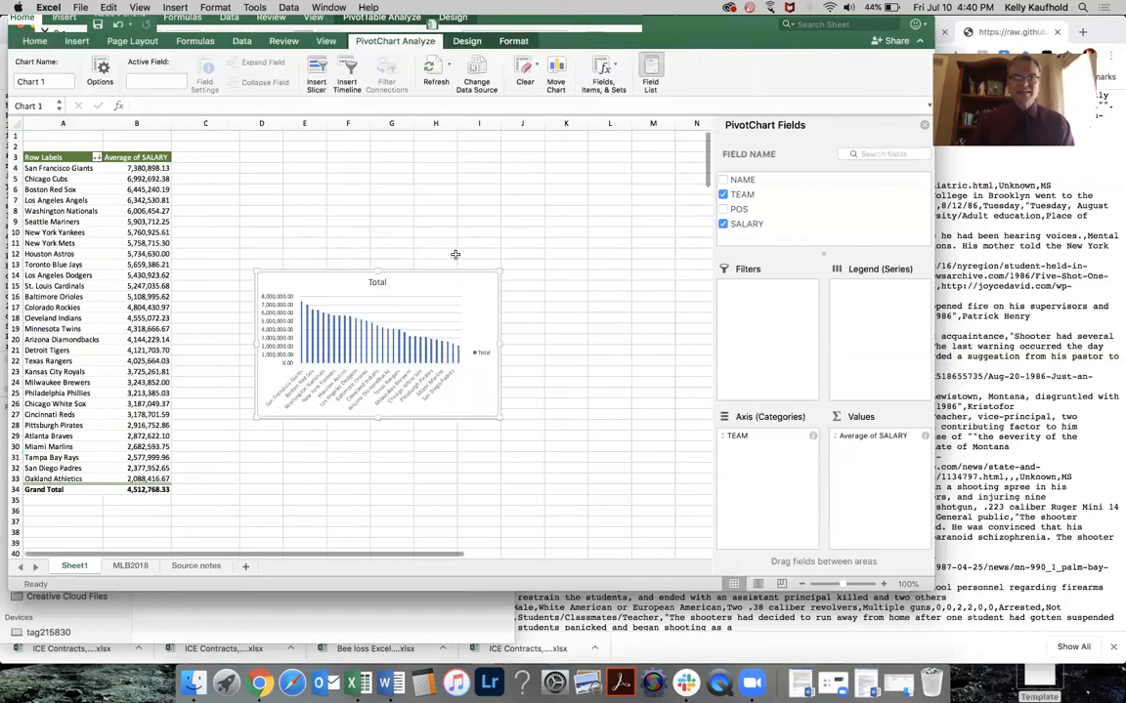
drag(500, 419, 690, 516)
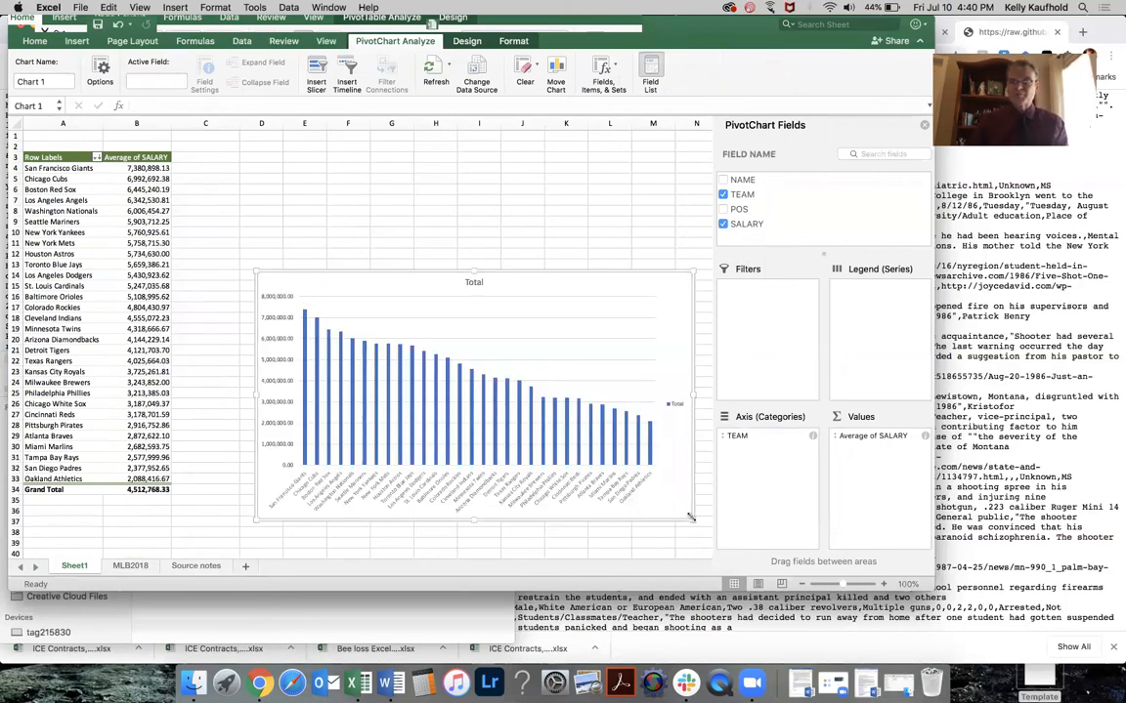